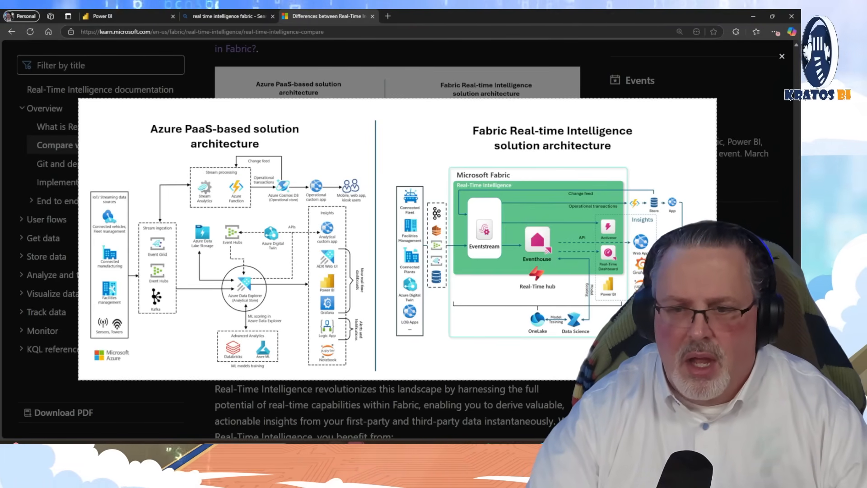
- Review the text below the Azure PaaS versus Fabric architecture diagram, then view that diagram enlarged and close it
key(Escape)
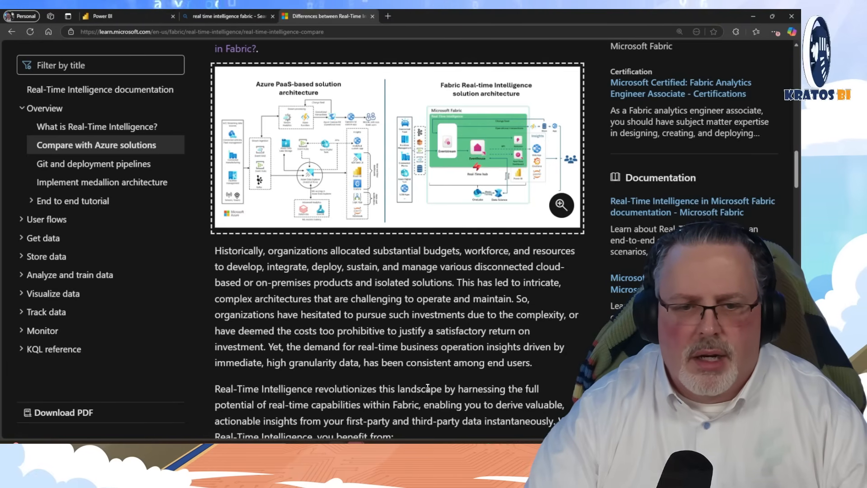
scroll(428, 387, down, 3)
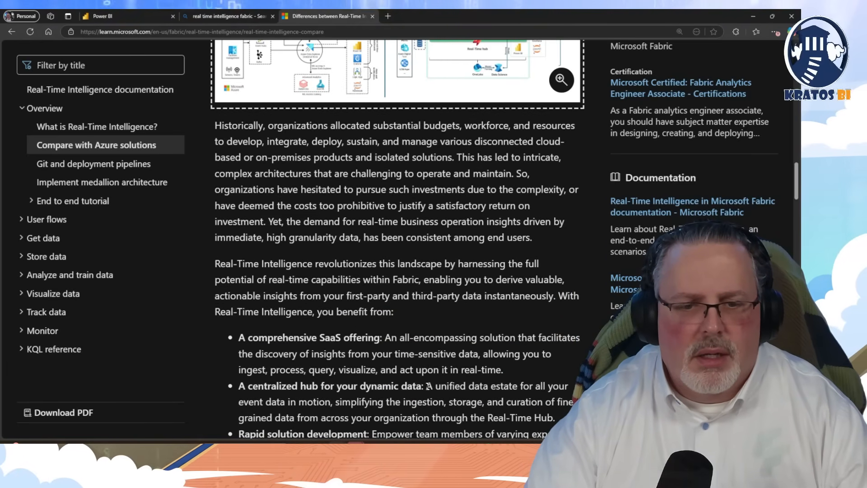
scroll(427, 386, up, 2)
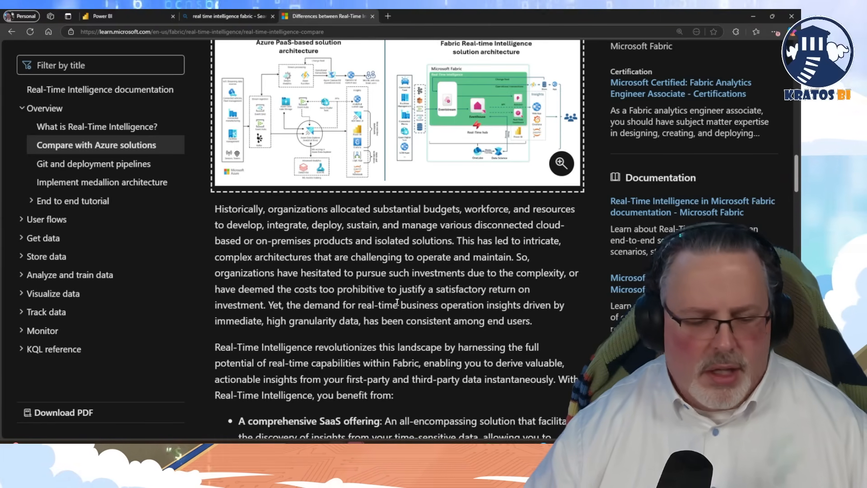
scroll(262, 238, up, 1)
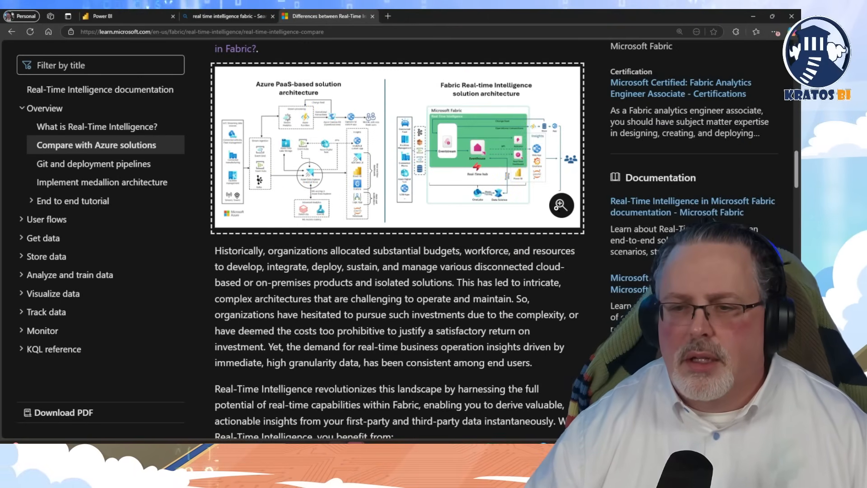
click(560, 205)
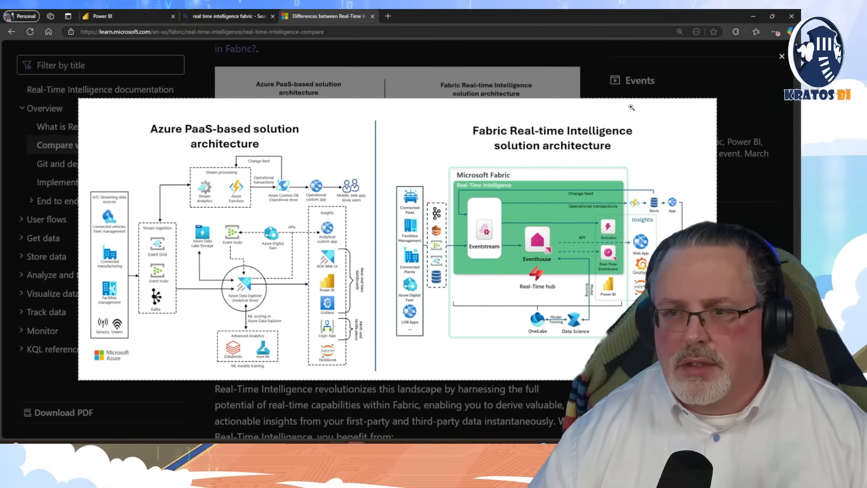
click(781, 58)
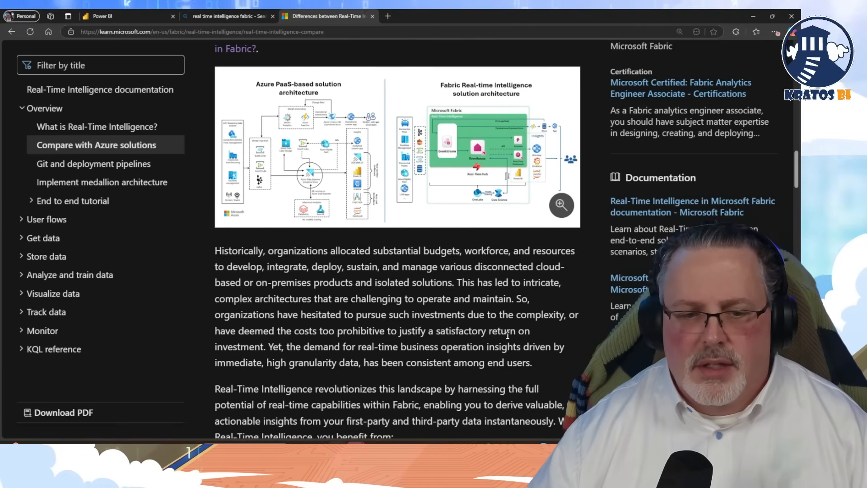
- Read the list of Real-Time Intelligence benefits, then view the Fabric Real-Time Intelligence architecture diagram below it enlarged and close it
scroll(486, 389, down, 2)
scroll(487, 392, down, 4)
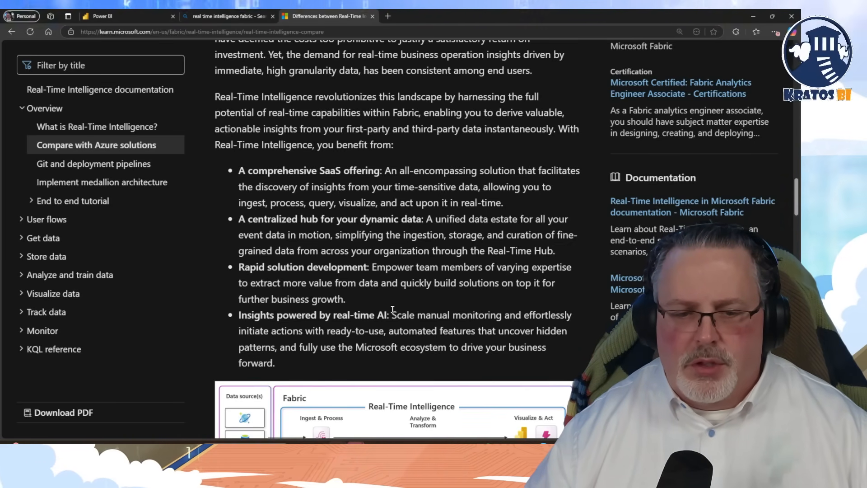
scroll(389, 310, down, 2)
scroll(389, 310, down, 2)
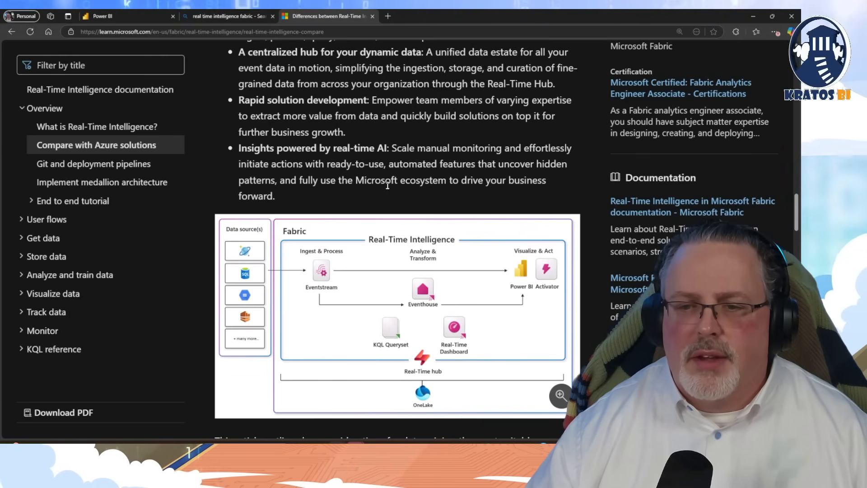
scroll(387, 185, down, 1)
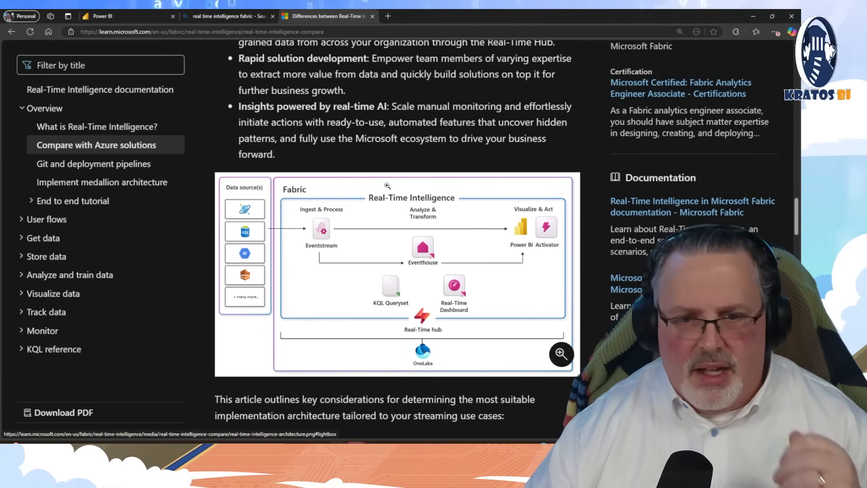
click(394, 256)
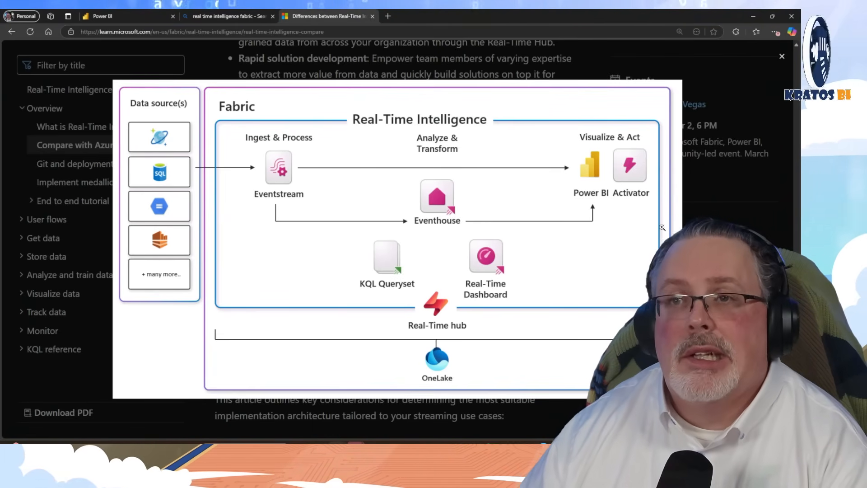
click(730, 216)
- Examine the Overall table comparing the Azure PaaS-based and Real-time Intelligence solutions by capability
scroll(411, 319, down, 4)
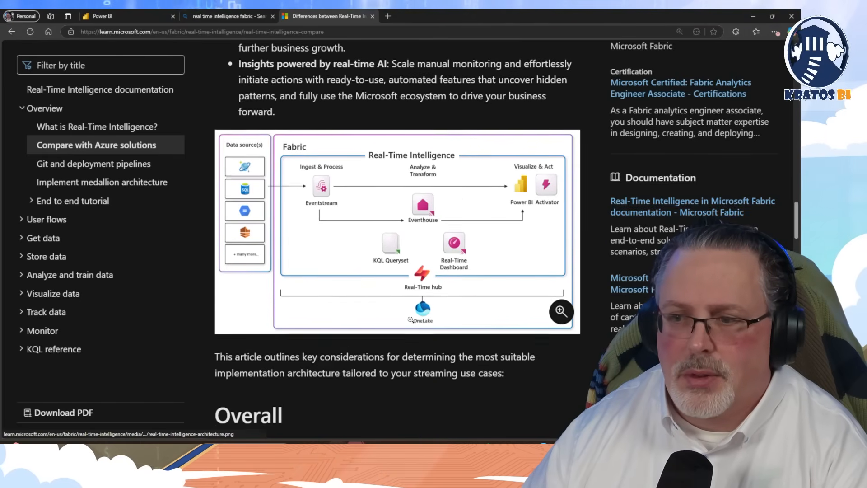
scroll(411, 319, down, 1)
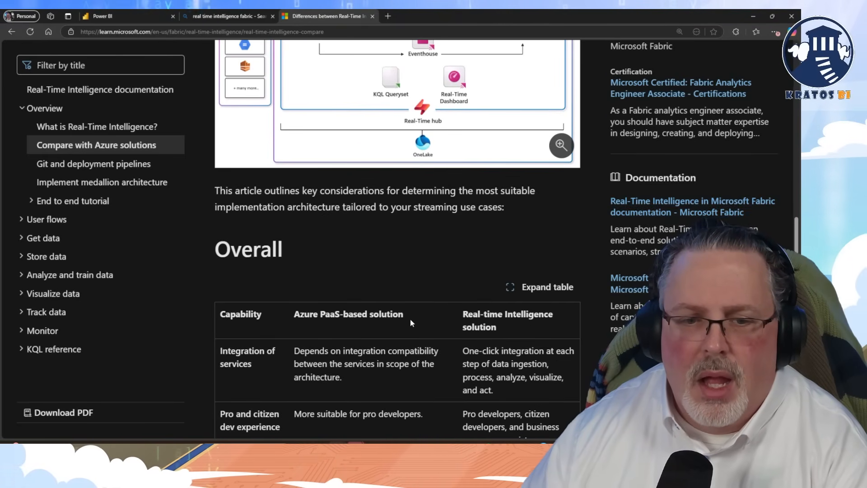
scroll(410, 318, down, 2)
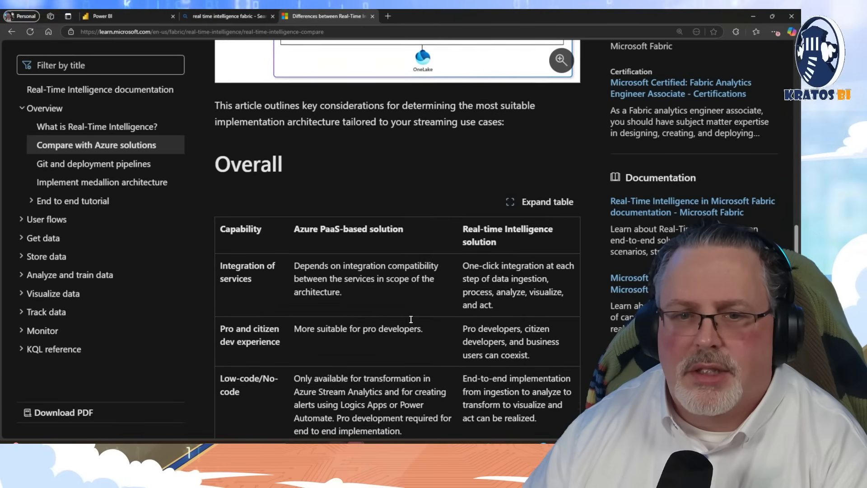
scroll(410, 319, down, 1)
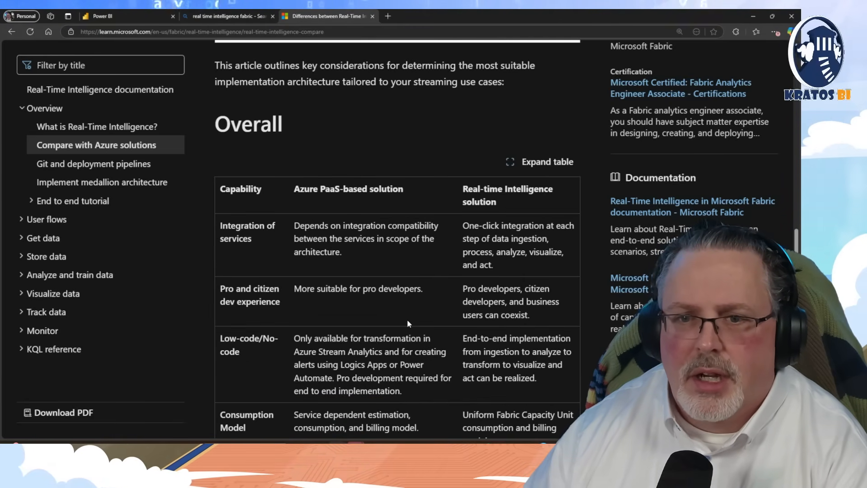
scroll(408, 320, down, 1)
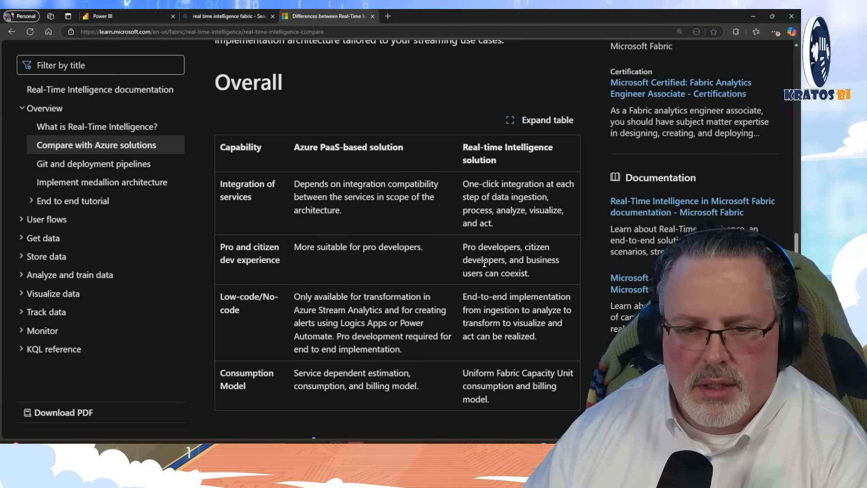
scroll(484, 264, down, 3)
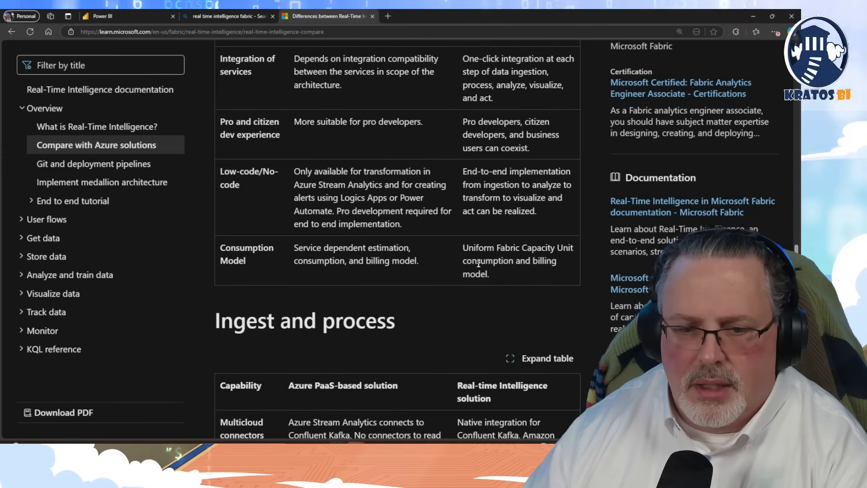
scroll(475, 256, up, 2)
scroll(464, 248, down, 1)
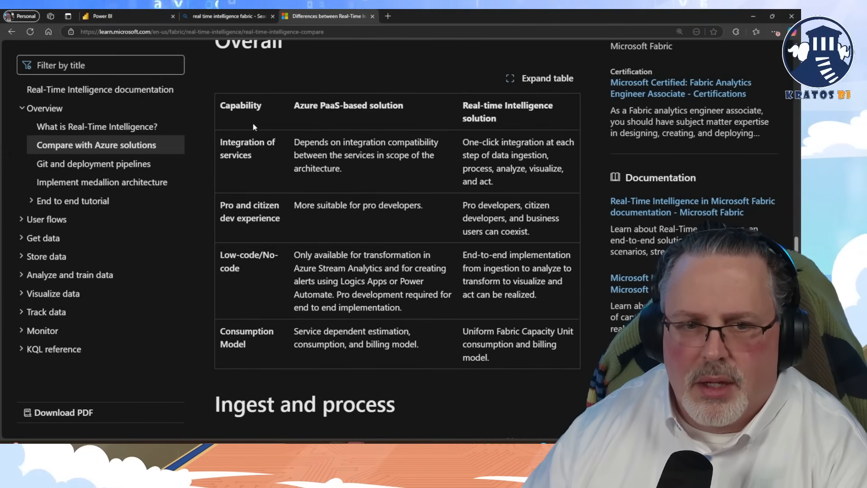
- Highlight the "Pro and citizen dev experience" label and its entries for both solutions while reading the Overall table
triple_click(233, 202)
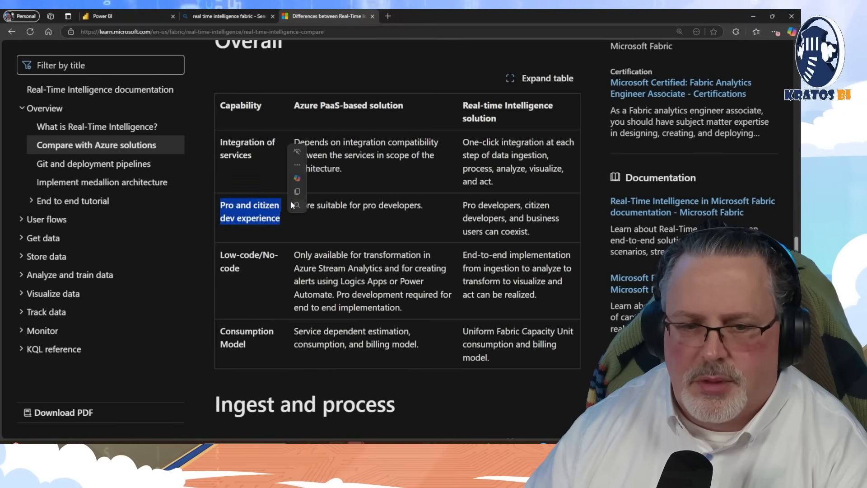
click(424, 206)
drag(423, 205, 295, 204)
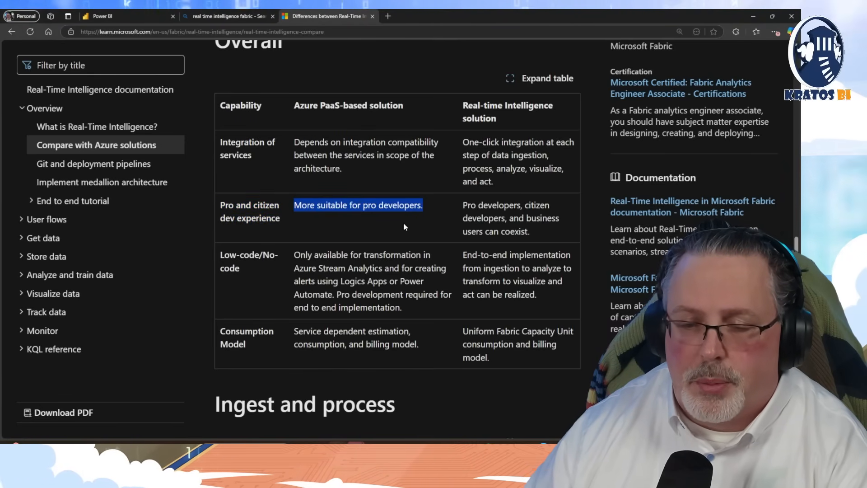
drag(467, 206, 531, 230)
click(532, 230)
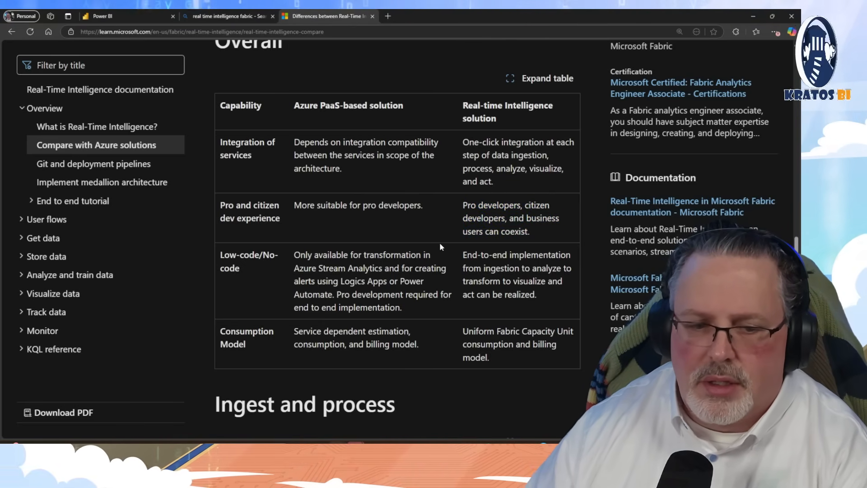
- Highlight the Low-code/No-code entries for the Azure PaaS-based and Real-time Intelligence solutions while comparing them, then clear the selection
scroll(439, 244, down, 1)
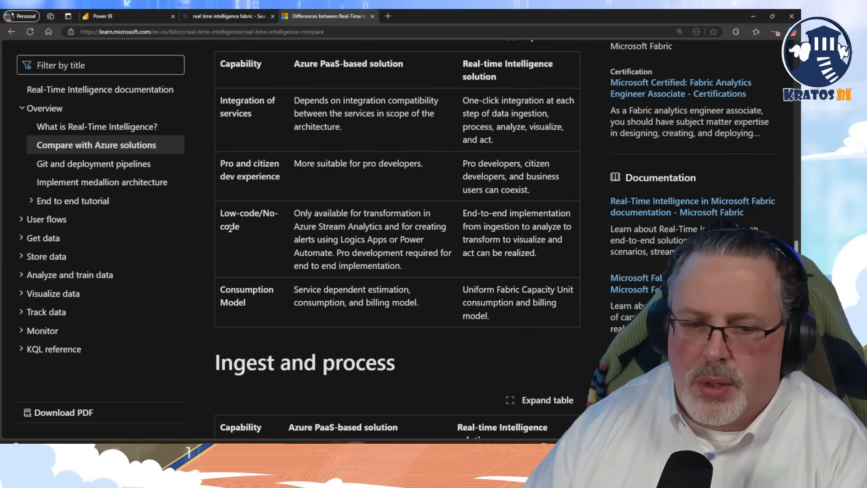
drag(292, 213, 410, 264)
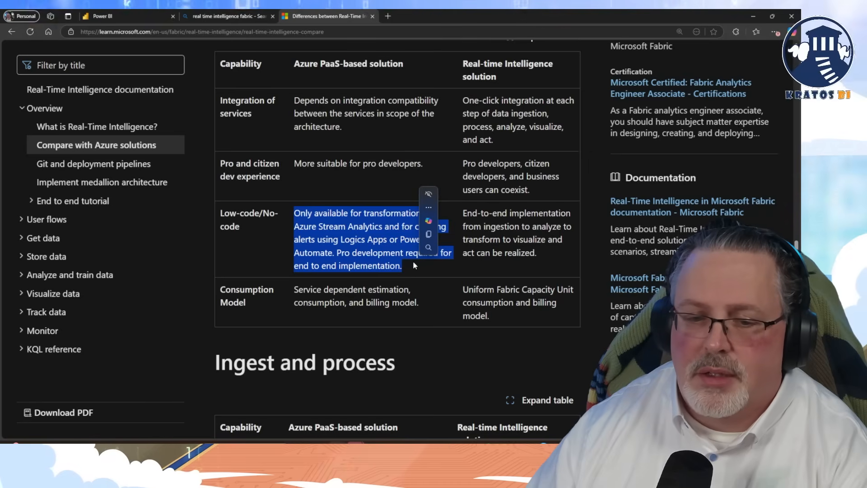
click(413, 268)
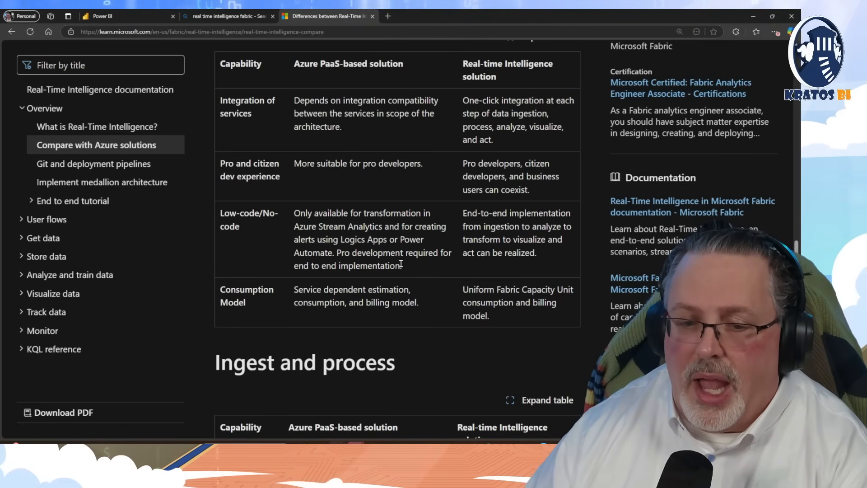
drag(401, 264, 294, 213)
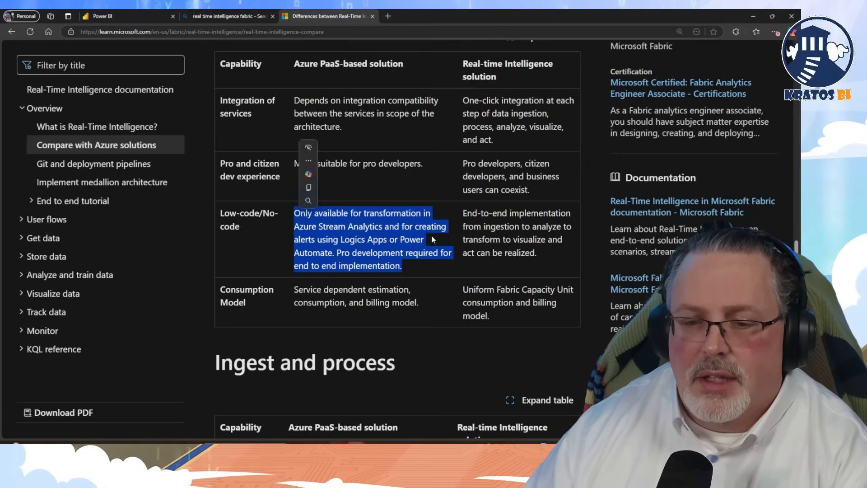
click(497, 238)
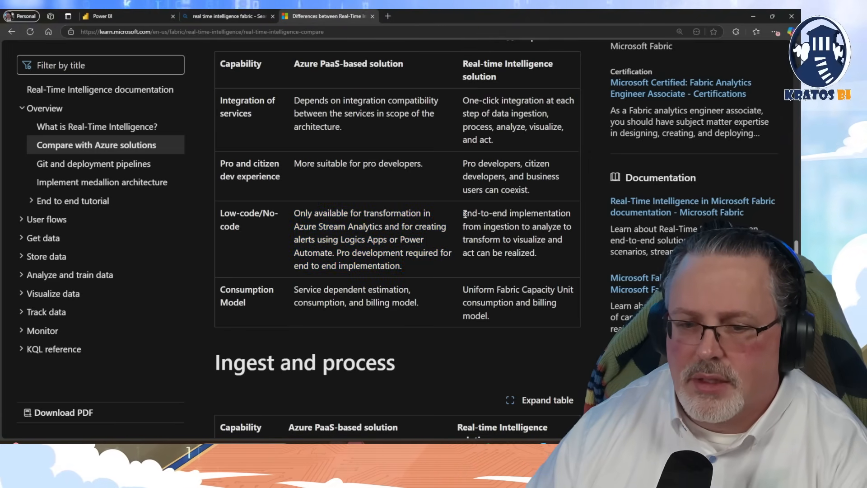
drag(463, 213, 559, 256)
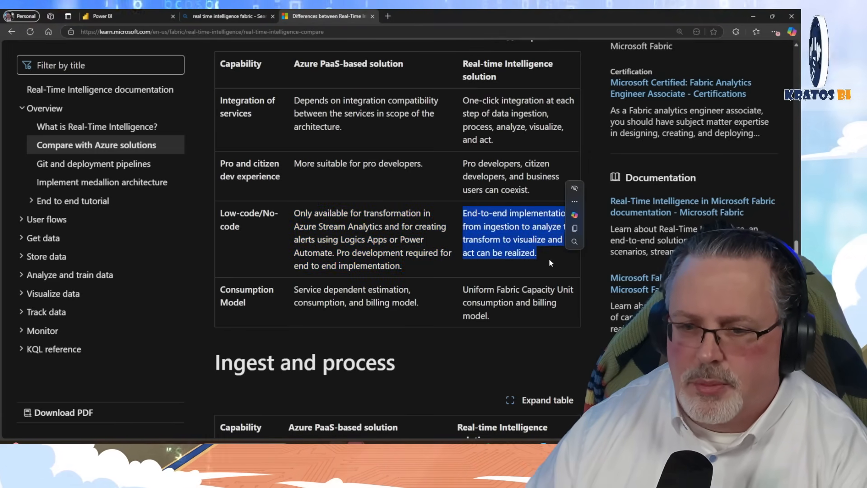
click(548, 258)
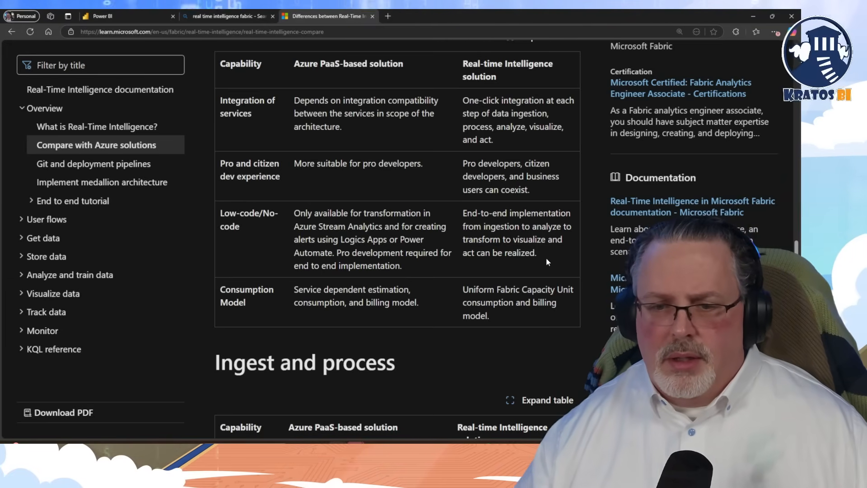
drag(546, 261, 456, 213)
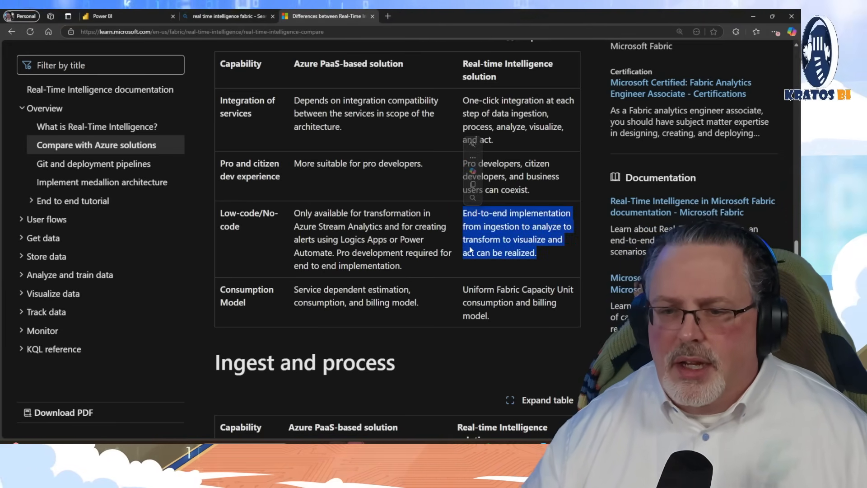
click(495, 238)
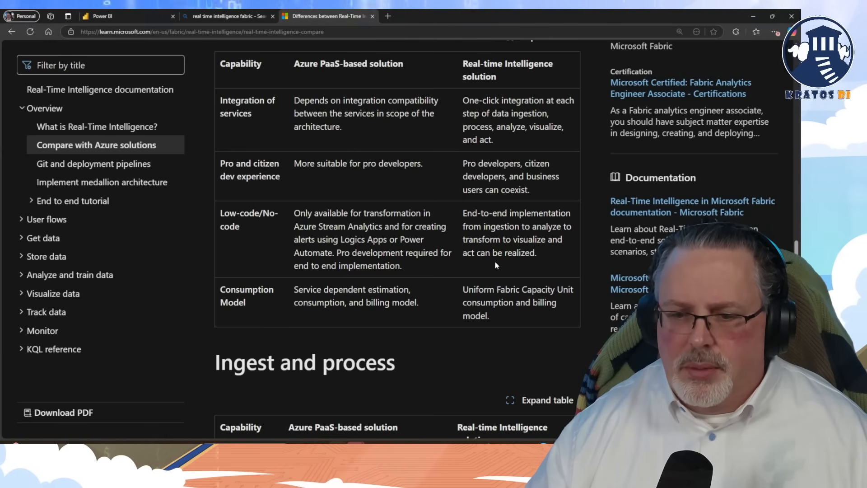
- Highlight the Consumption Model entries for both solutions while comparing them, then clear the selection
scroll(504, 248, down, 1)
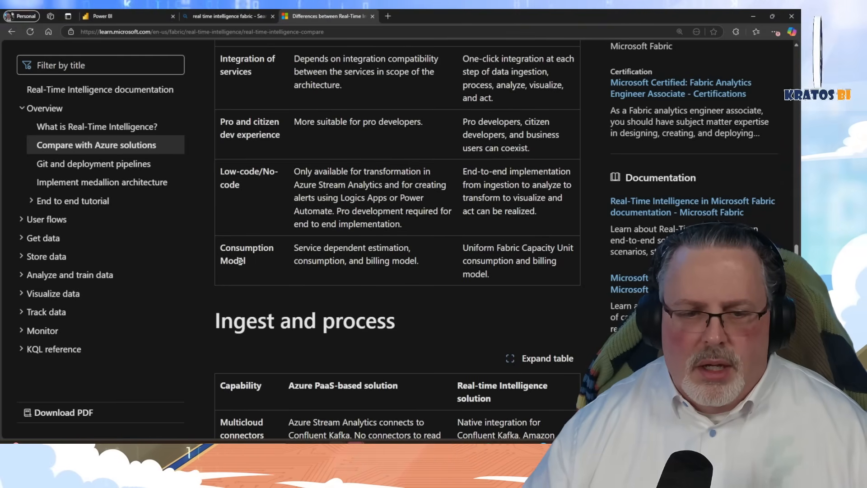
drag(307, 248, 406, 262)
click(372, 272)
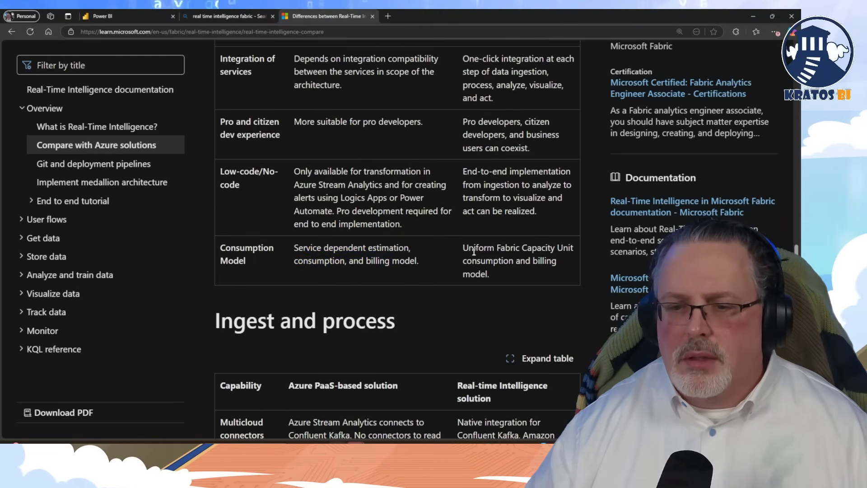
drag(468, 248, 504, 269)
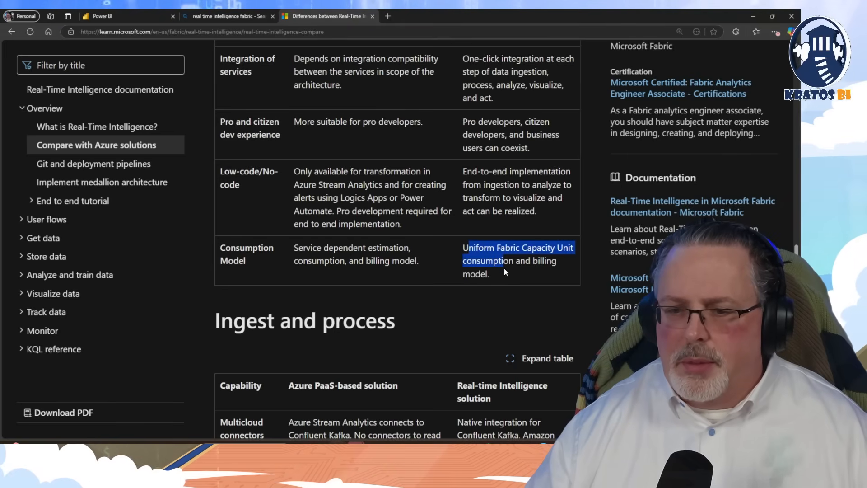
click(511, 273)
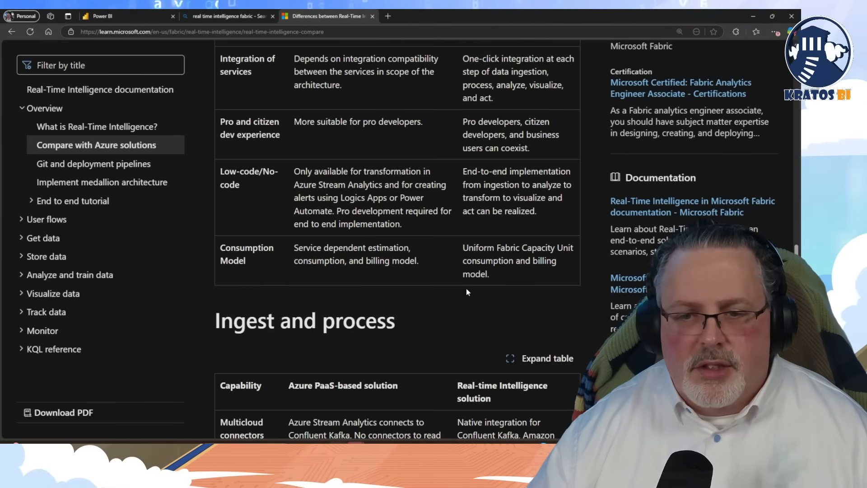
- Look through the Ingest and process comparison table down to the Analyze & transform section
scroll(407, 310, down, 4)
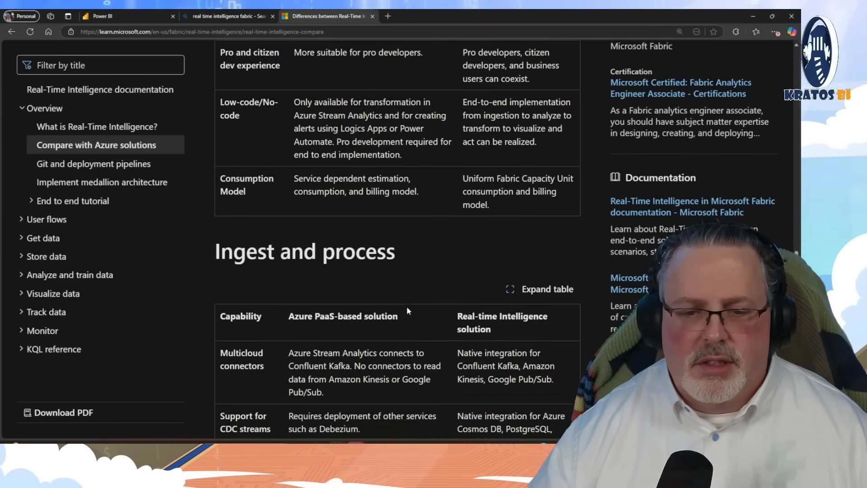
scroll(407, 311, up, 1)
scroll(407, 310, down, 3)
scroll(407, 310, down, 1)
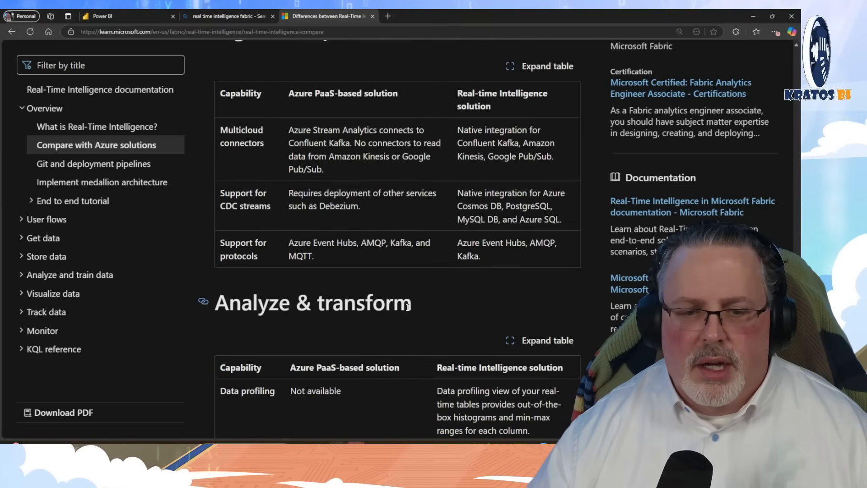
- Highlight the Multicloud connectors entries for the Azure PaaS-based and Real-time Intelligence solutions while comparing them in the Ingest and process table
scroll(408, 307, down, 15)
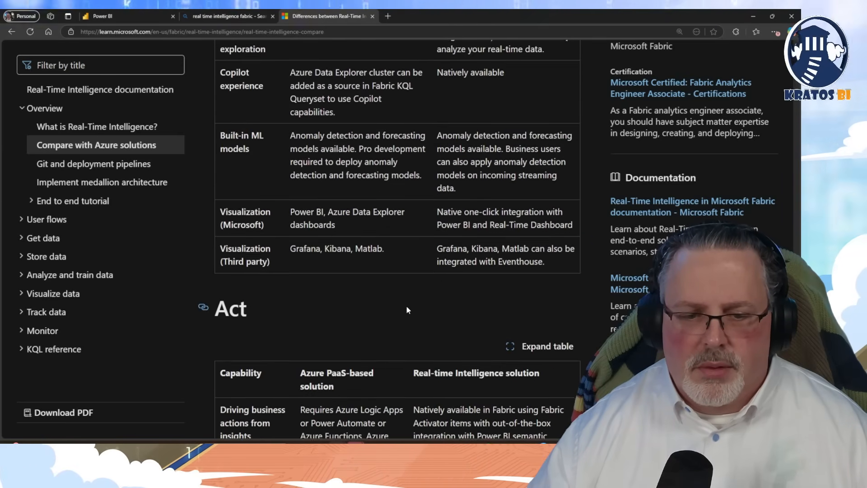
scroll(408, 298, up, 15)
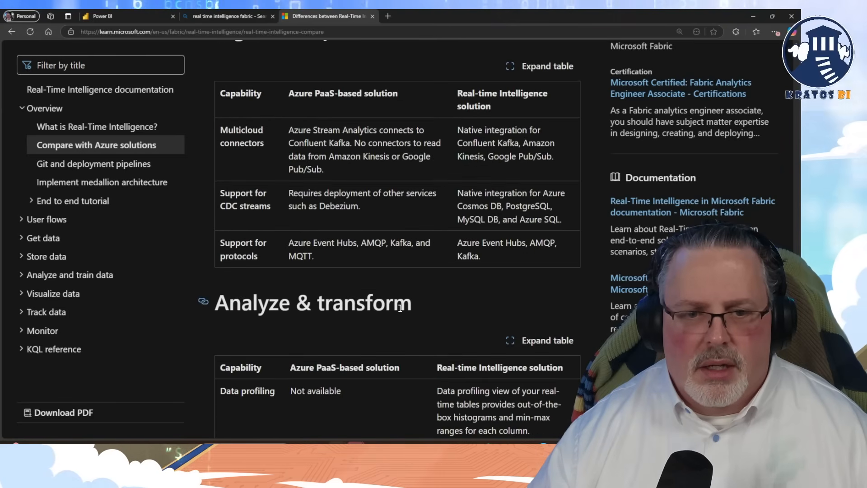
scroll(400, 311, down, 2)
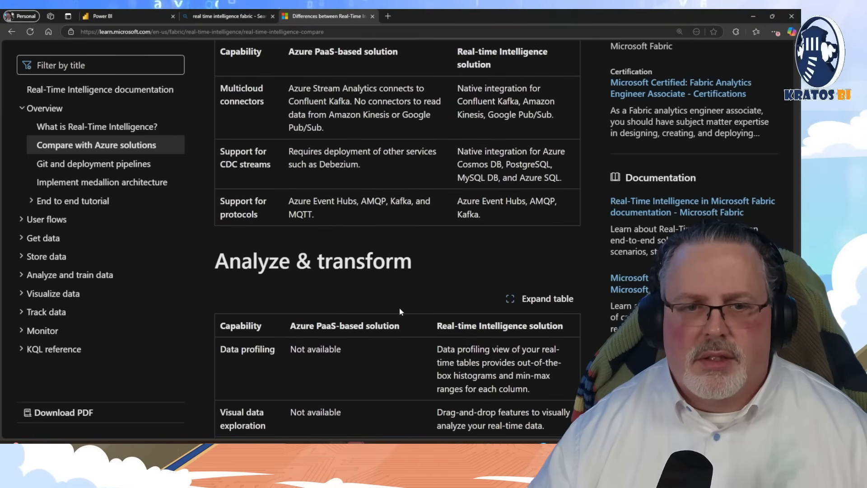
scroll(400, 312, up, 1)
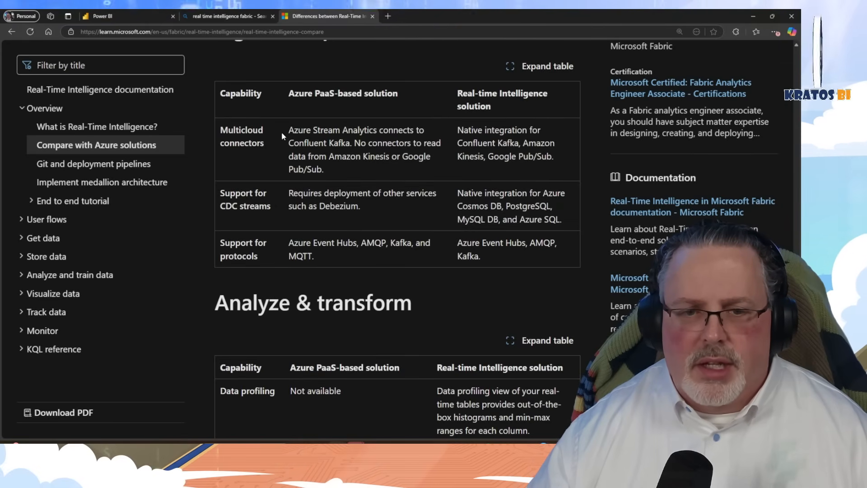
drag(290, 129, 351, 171)
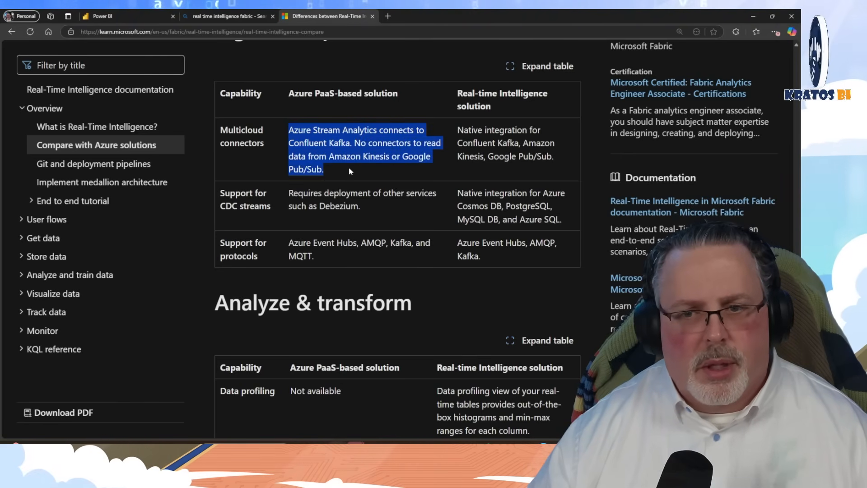
click(511, 164)
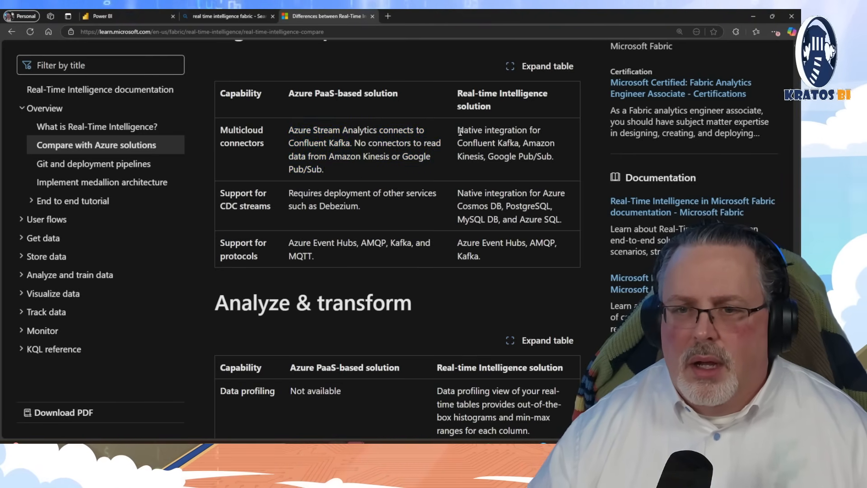
drag(461, 131, 550, 156)
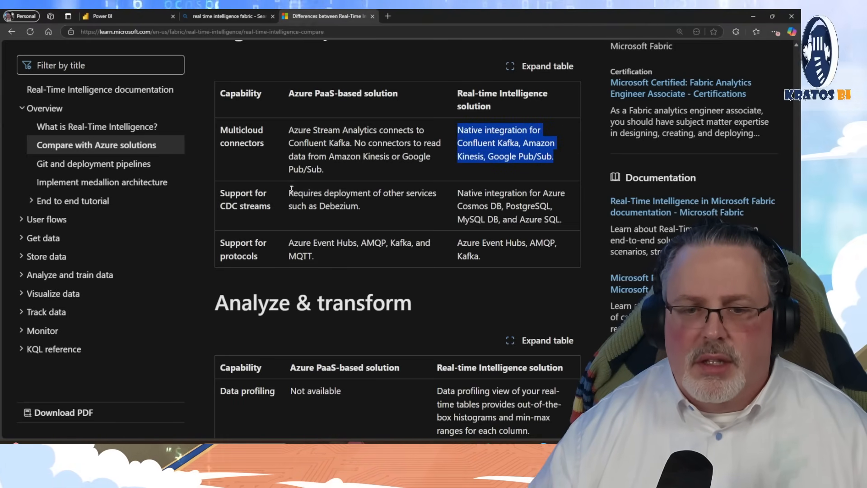
- Highlight the Support for CDC streams entry of each solution in turn while comparing them
drag(290, 193, 361, 201)
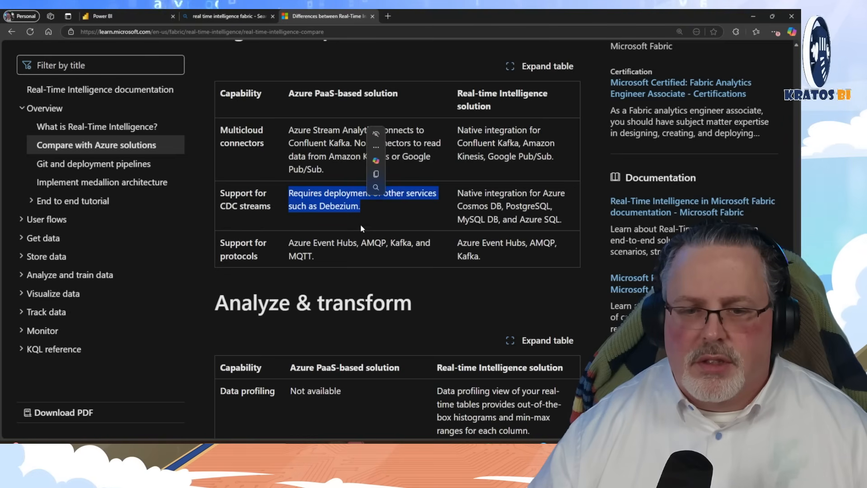
click(323, 216)
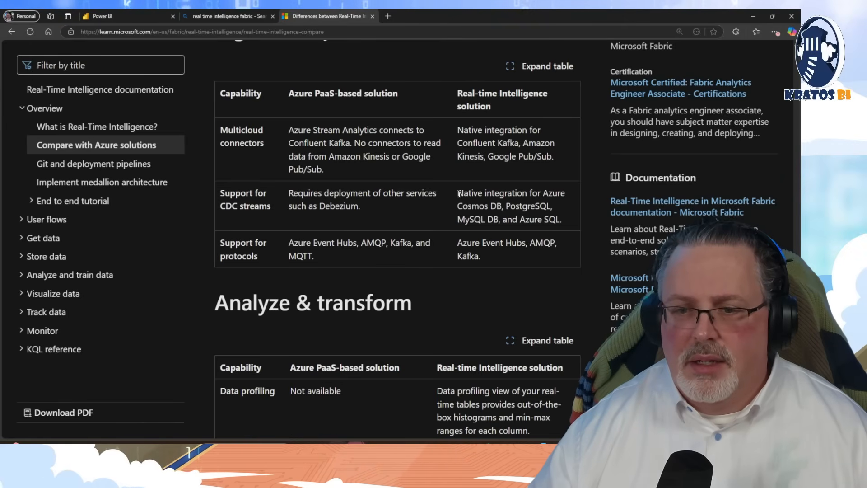
drag(457, 193, 553, 223)
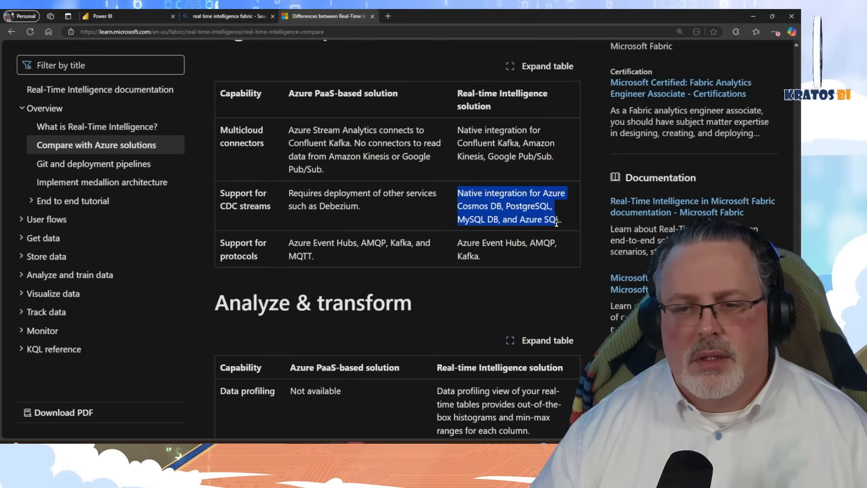
- Highlight the Support for protocols entries for both solutions while comparing them, then clear the selection
scroll(438, 227, down, 1)
scroll(438, 228, down, 2)
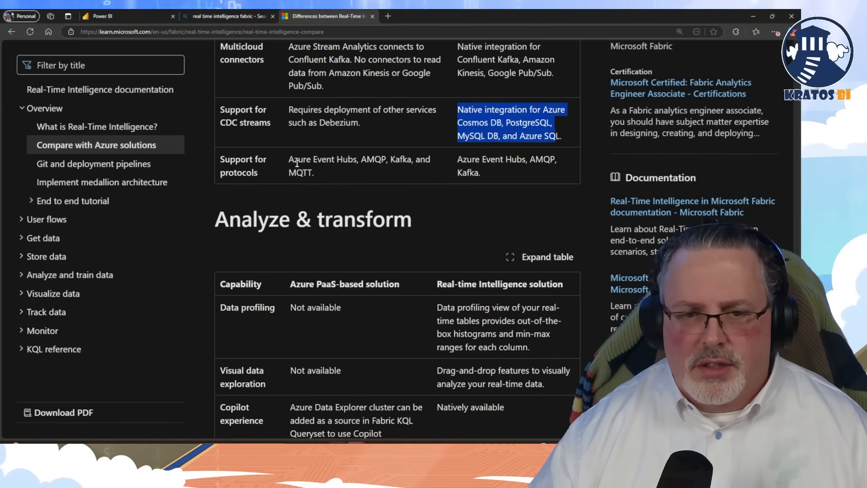
drag(289, 161, 373, 169)
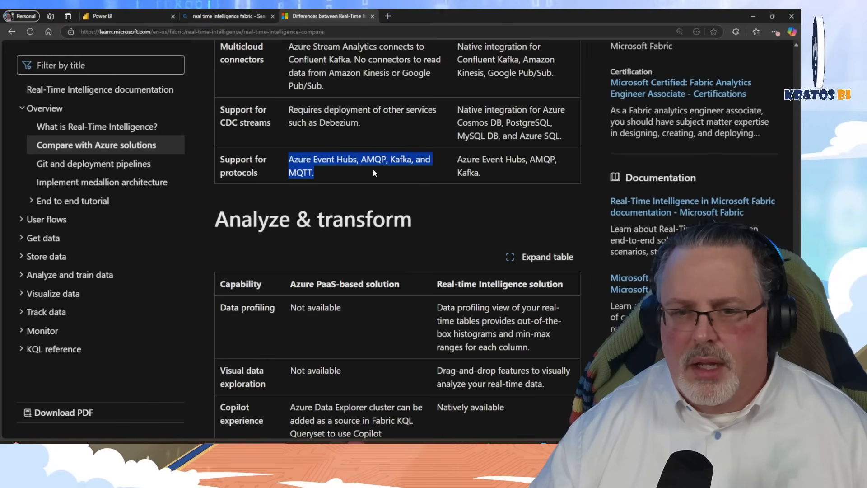
click(495, 175)
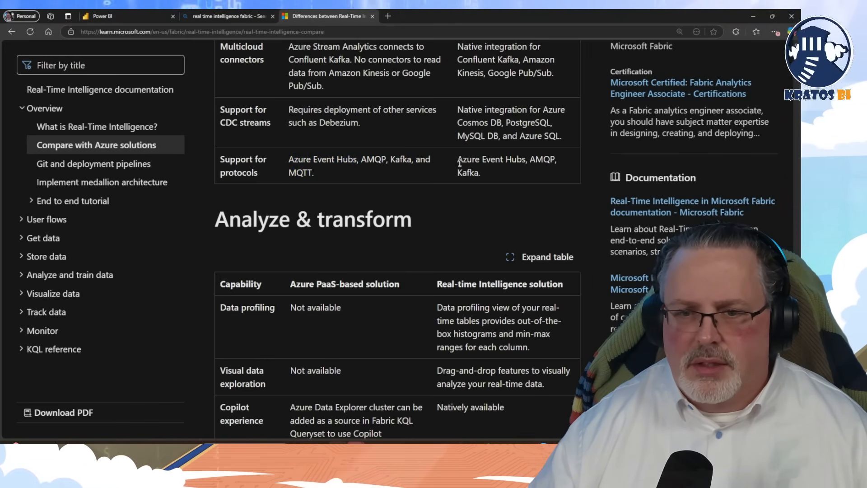
drag(458, 162, 512, 177)
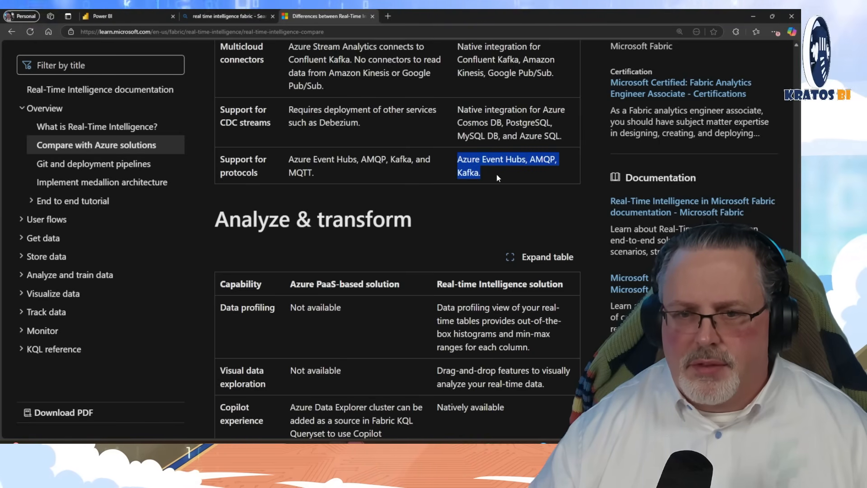
click(492, 180)
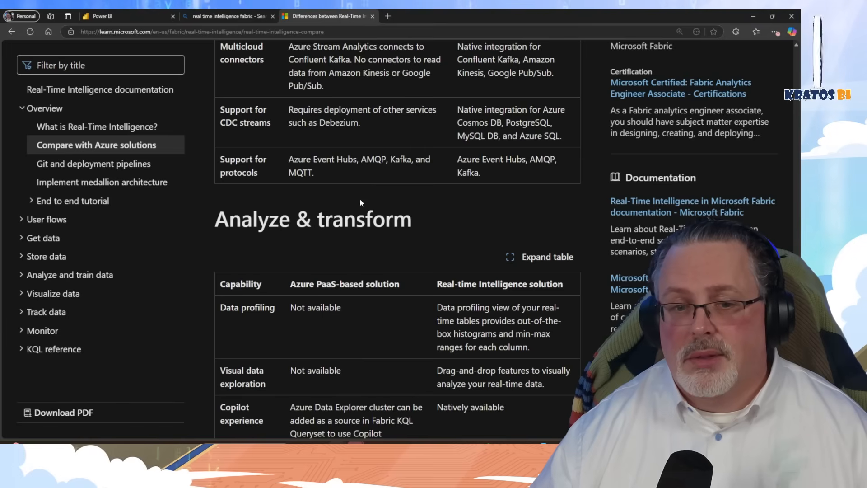
- Ask Copilot about the term "MQTT" from the Support for protocols row, read the explanation and close Copilot
double_click(299, 174)
right_click(300, 175)
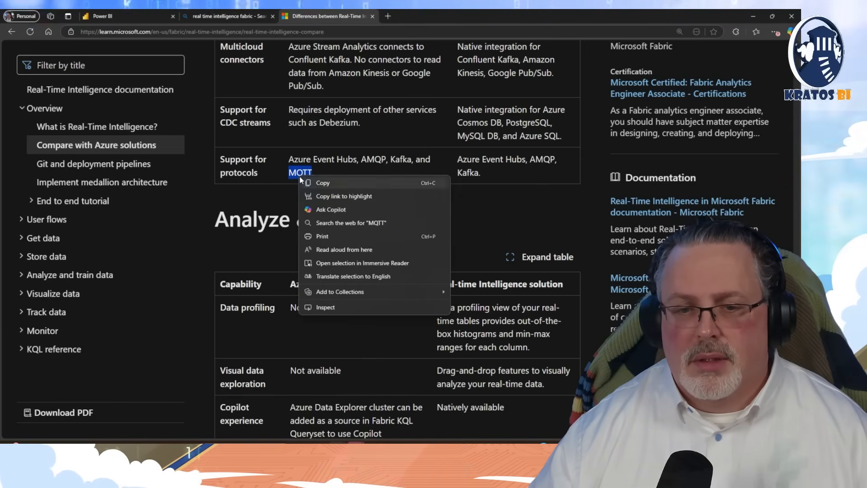
click(314, 209)
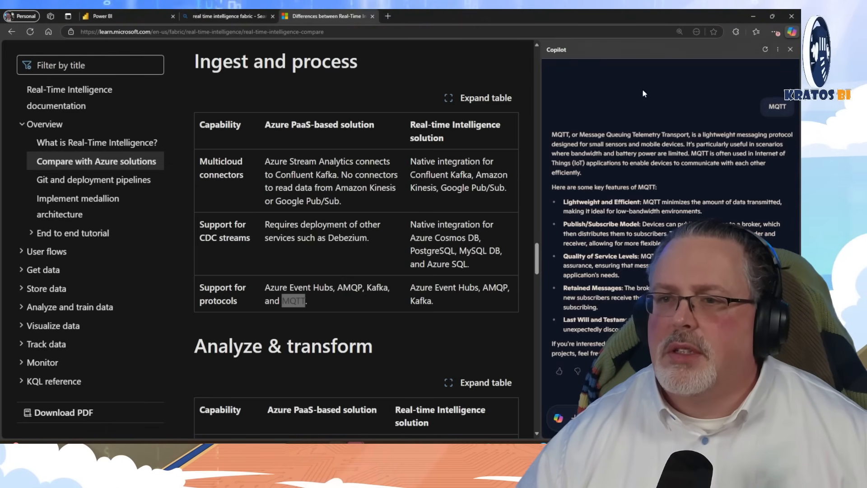
click(791, 49)
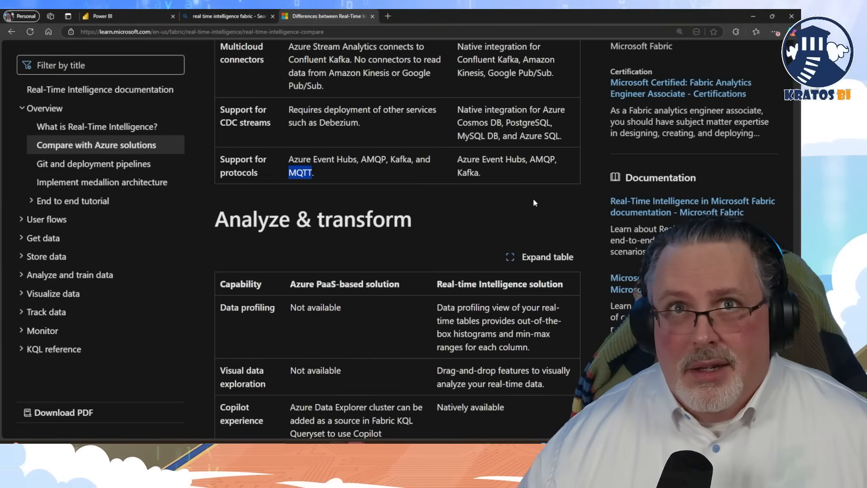
- Highlight the Data profiling entries for both solutions while comparing them in the Analyze & transform table
scroll(526, 205, down, 4)
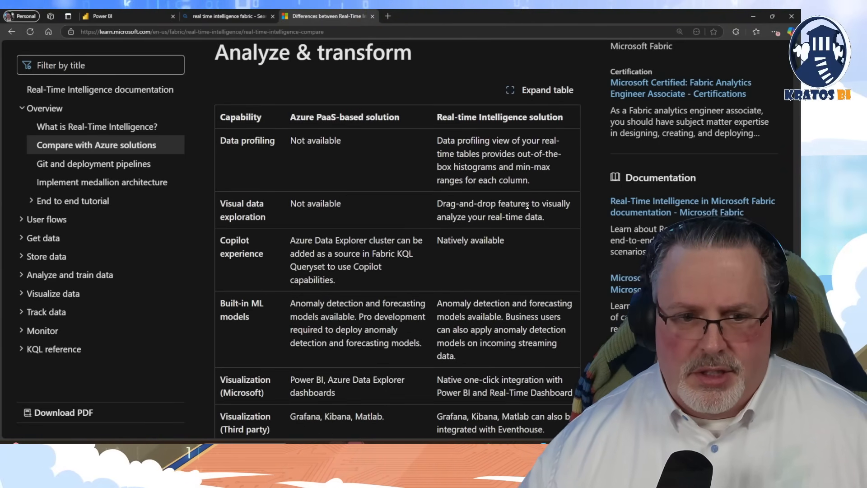
scroll(506, 206, up, 1)
scroll(483, 207, down, 1)
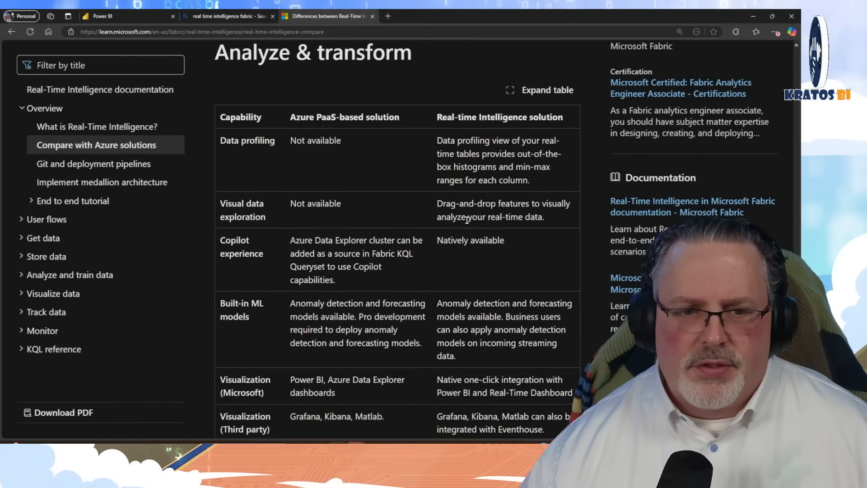
drag(221, 140, 289, 141)
click(354, 149)
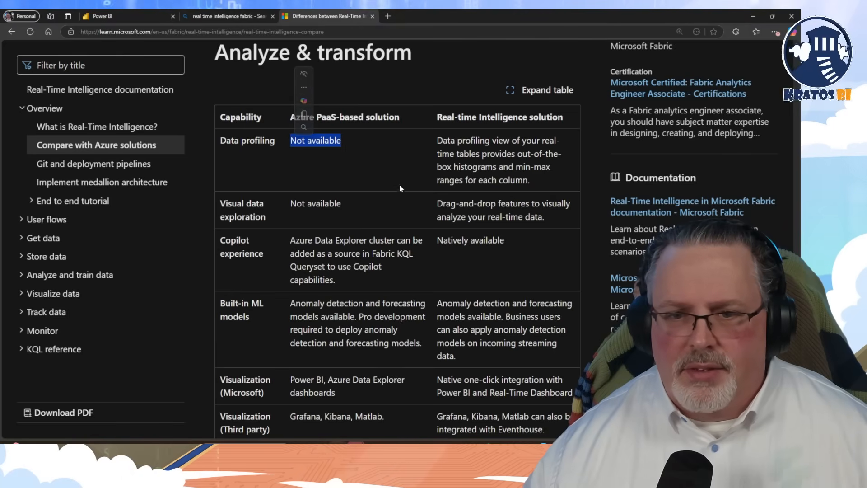
click(433, 137)
drag(434, 140, 530, 180)
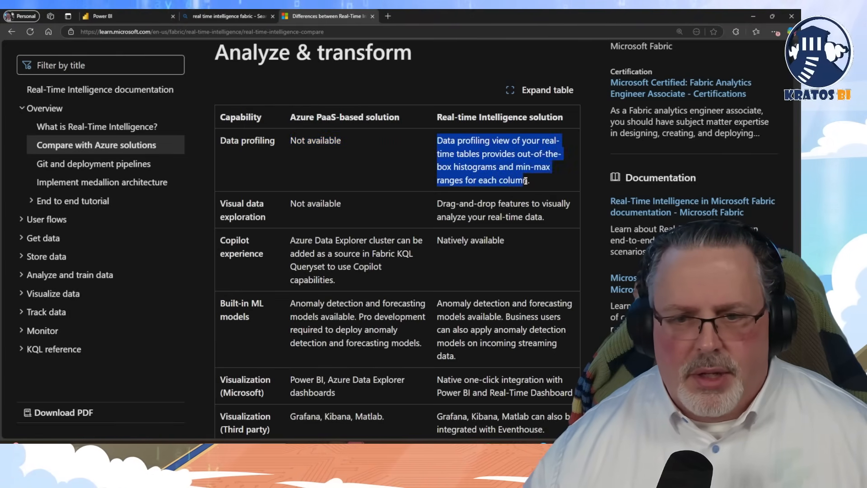
- Highlight the "Visual data exploration" label and its entries for both solutions while comparing them, staying on the article, then clear the selection
click(223, 203)
drag(223, 203, 262, 217)
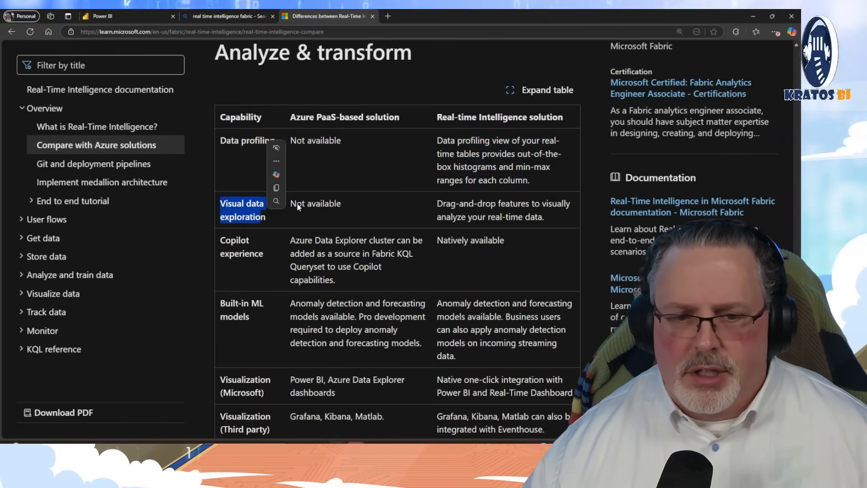
click(291, 202)
click(327, 16)
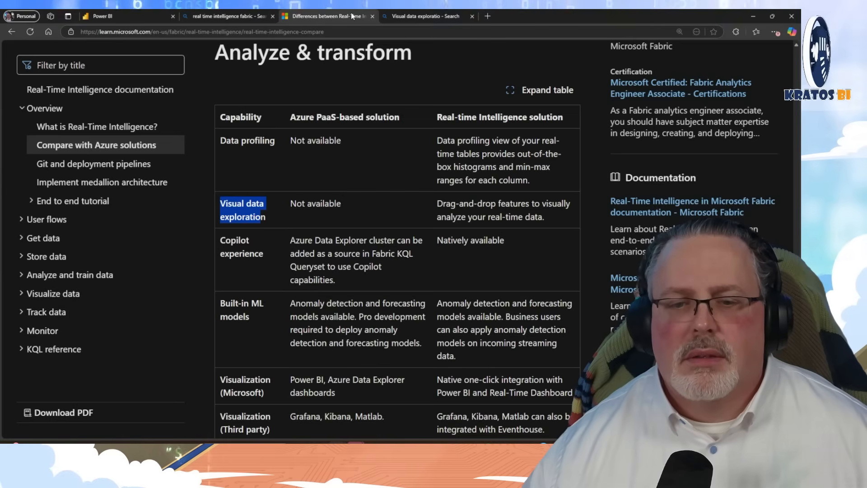
click(352, 202)
drag(352, 202, 290, 204)
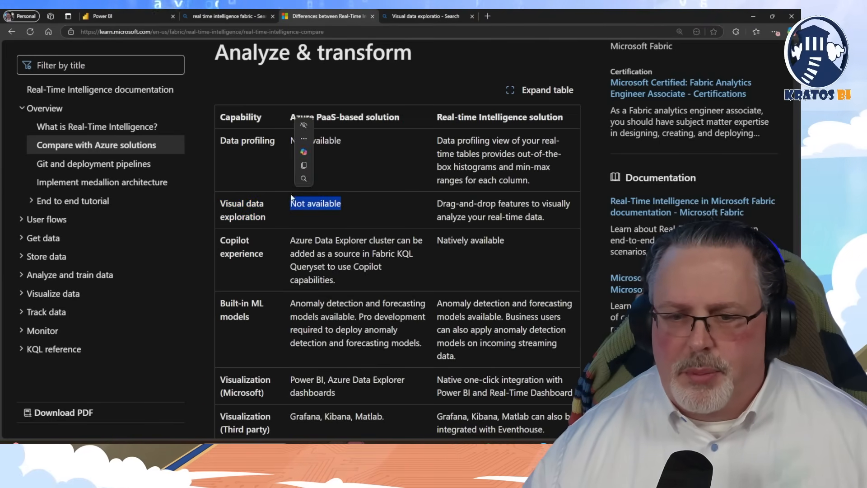
drag(442, 203, 544, 218)
click(515, 228)
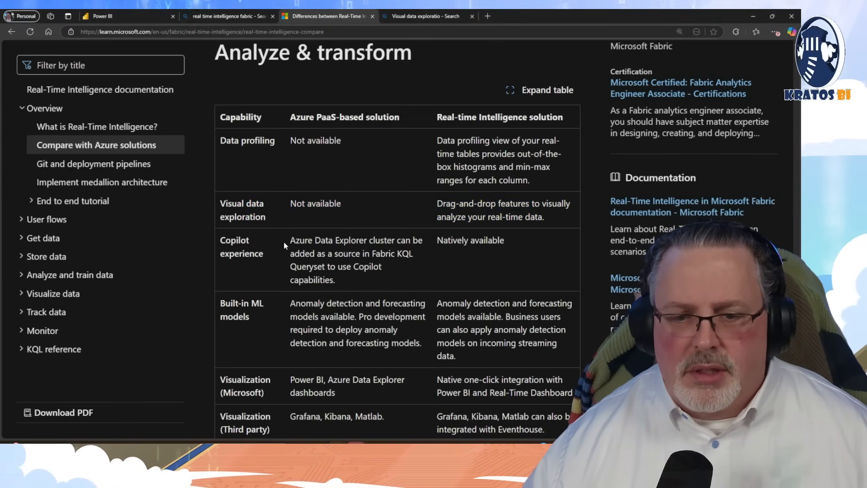
- Highlight the Copilot experience entries for both solutions while comparing them, then clear the selection
drag(286, 242, 343, 275)
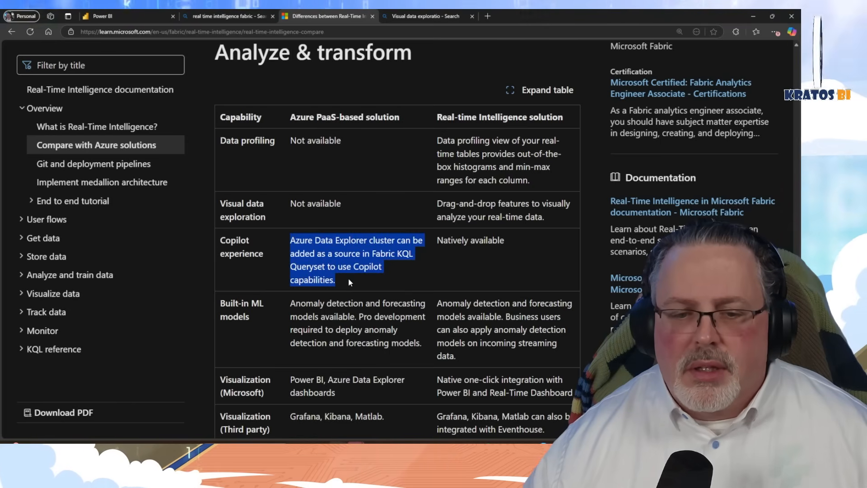
click(342, 280)
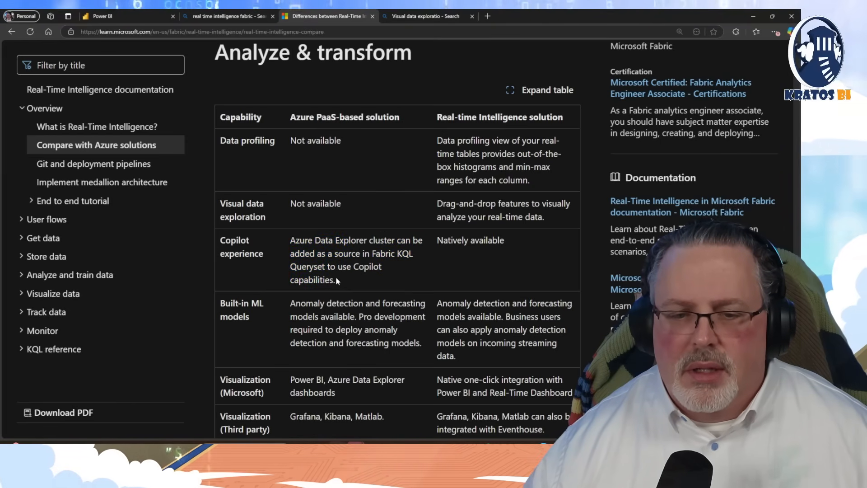
drag(442, 242, 526, 243)
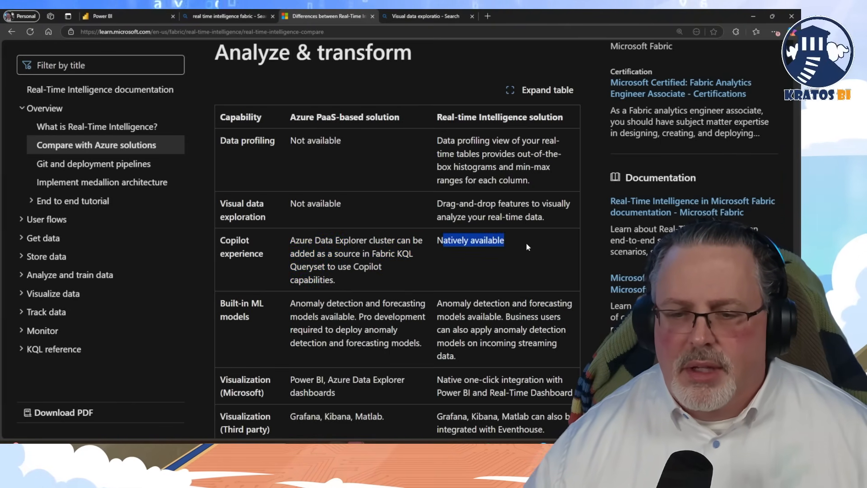
click(496, 268)
- Highlight the "Built-in ML models" label and its Real-time Intelligence entry while comparing the anomaly detection and forecasting capabilities
scroll(468, 272, down, 3)
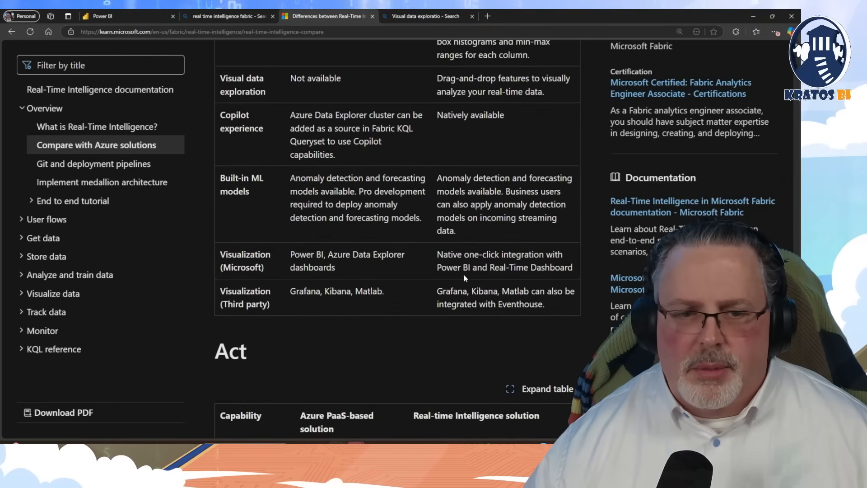
drag(249, 197, 220, 176)
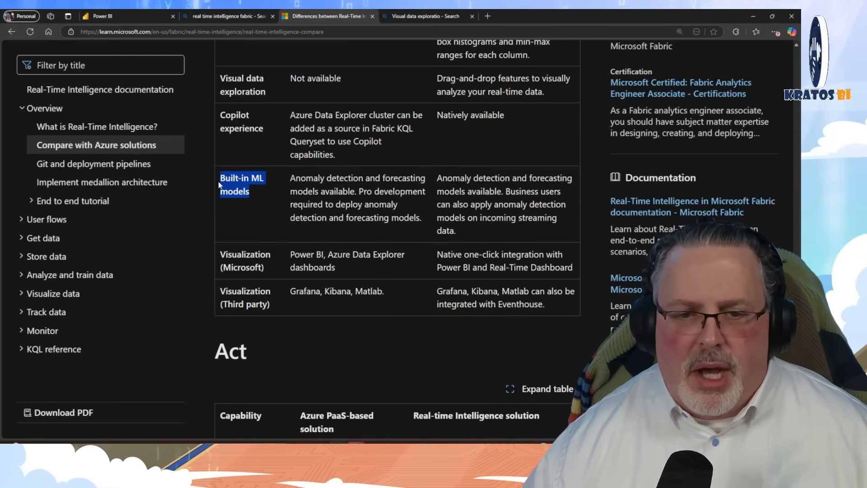
click(274, 218)
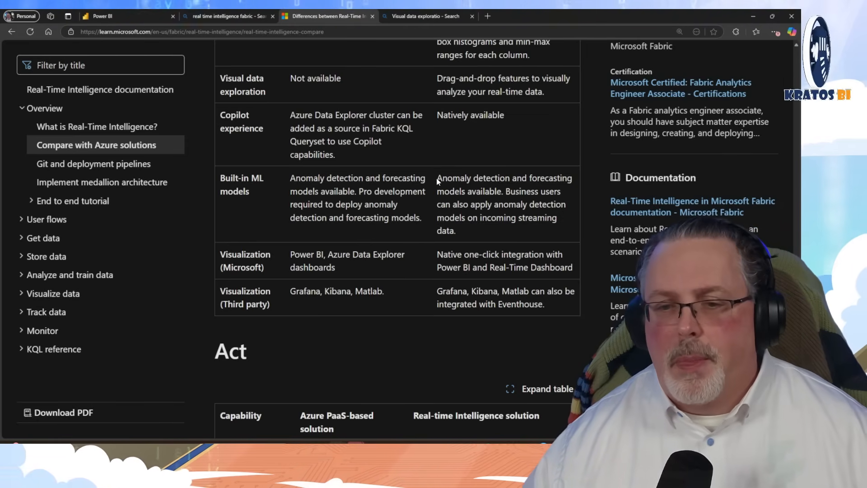
drag(441, 177, 503, 191)
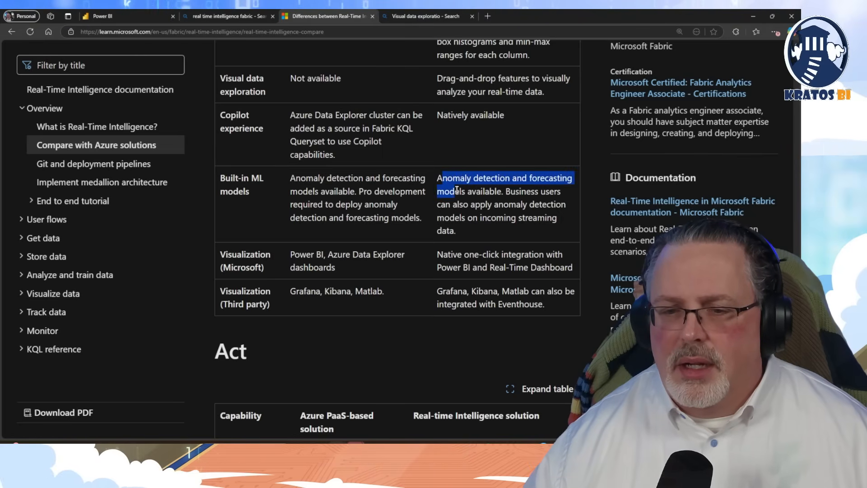
click(464, 214)
drag(442, 181, 459, 218)
click(468, 233)
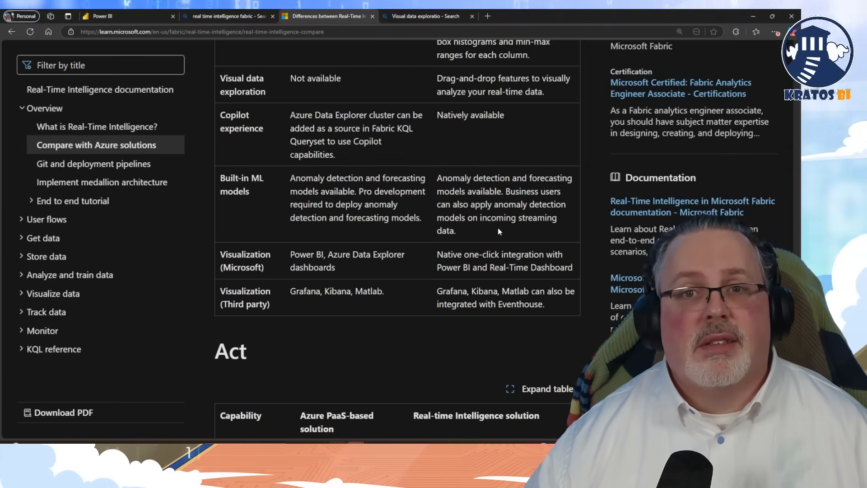
drag(498, 228, 438, 178)
scroll(388, 219, down, 2)
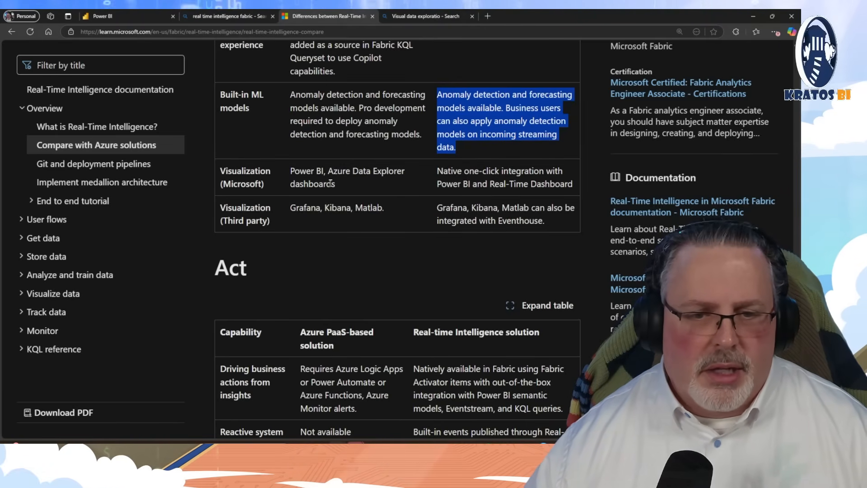
- Highlight the Visualization (Microsoft) entries for both solutions while comparing them in the Analyze & transform table
drag(292, 170, 352, 181)
click(443, 190)
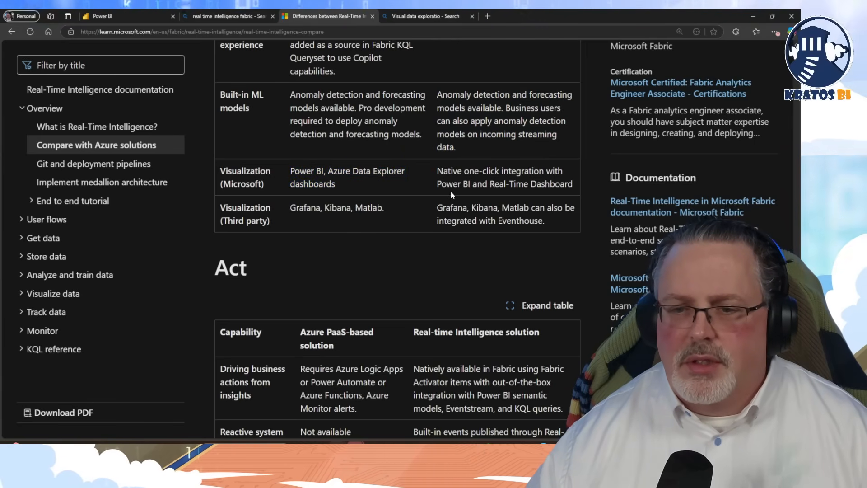
drag(438, 169, 575, 186)
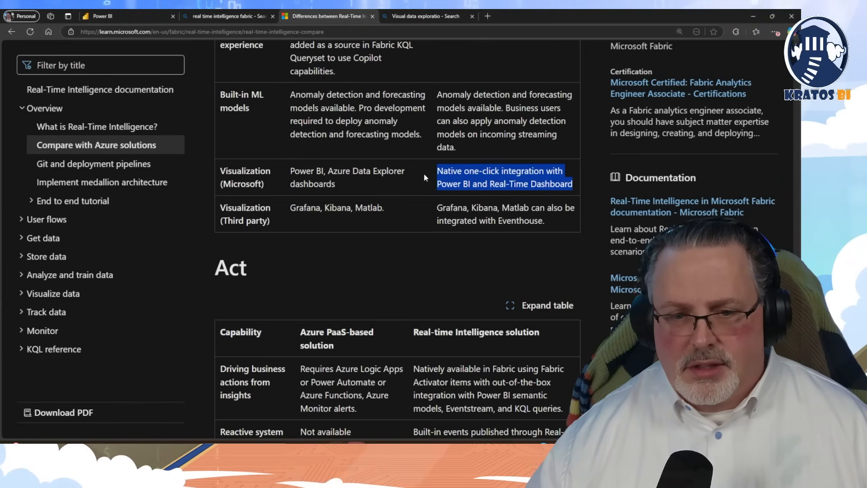
- Highlight the Visualization (Third party) entries for both solutions while comparing the Grafana, Kibana and Matlab integrations
drag(225, 211, 379, 208)
click(281, 238)
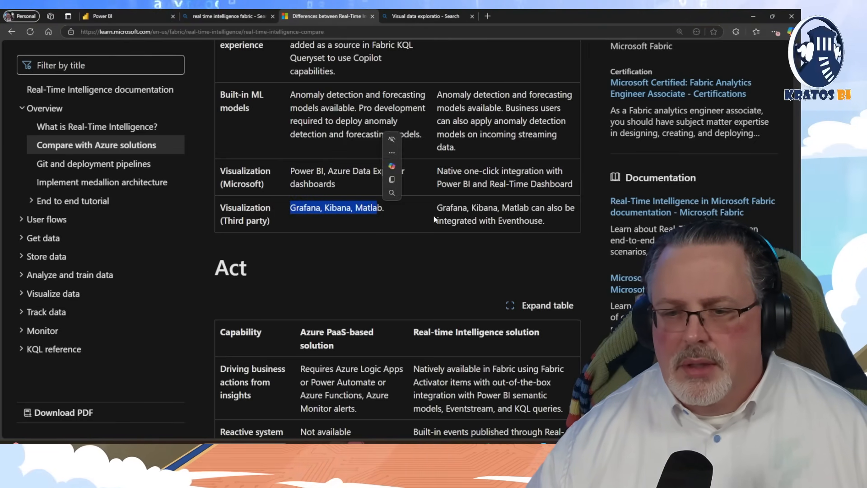
drag(436, 208, 531, 213)
click(527, 225)
- Highlight the Real-time Semantic Models entries for both solutions while comparing them in the Act table, then clear the selection
scroll(433, 262, down, 4)
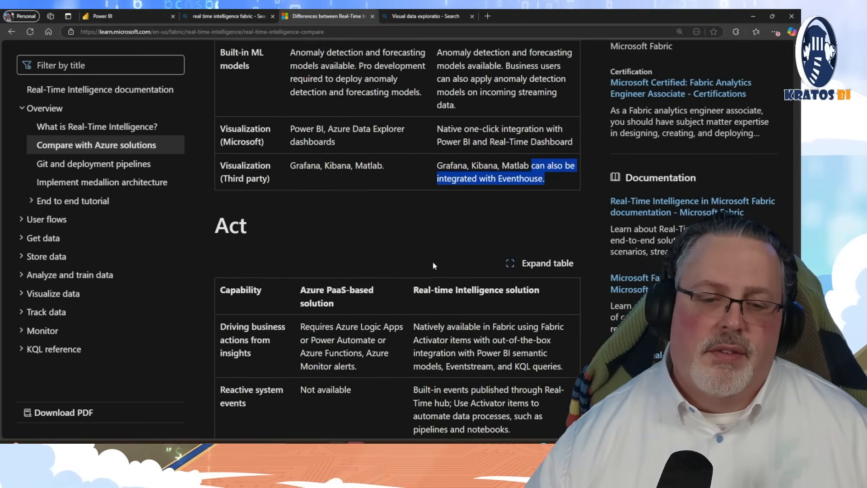
scroll(433, 262, down, 1)
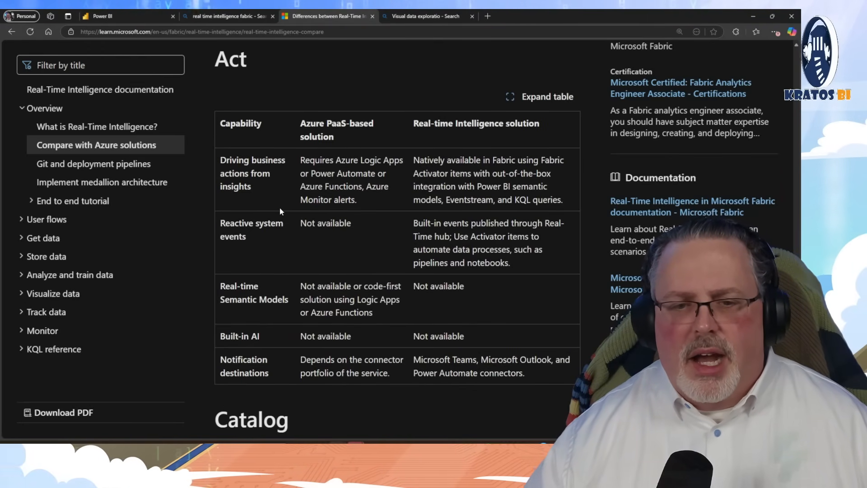
scroll(441, 294, up, 8)
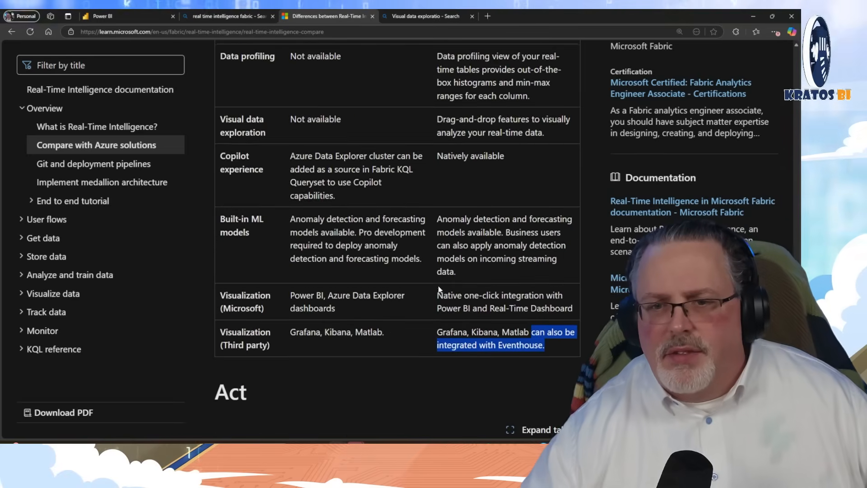
scroll(440, 284, up, 6)
scroll(461, 253, down, 4)
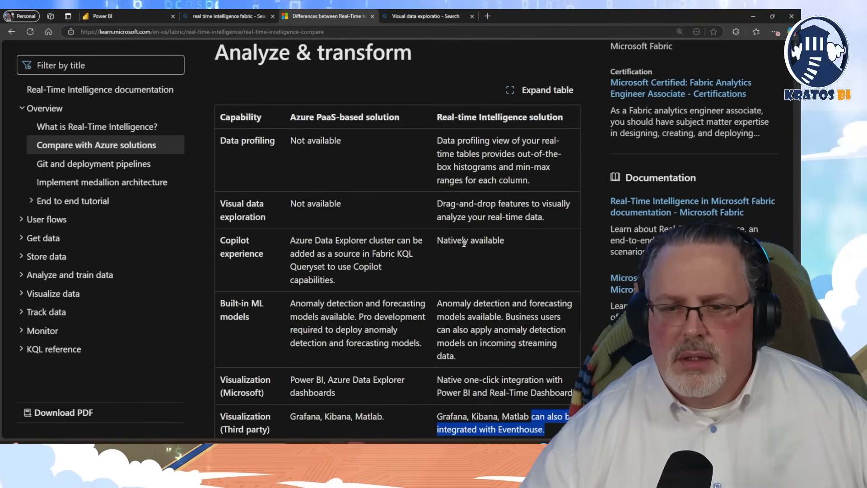
scroll(464, 243, down, 10)
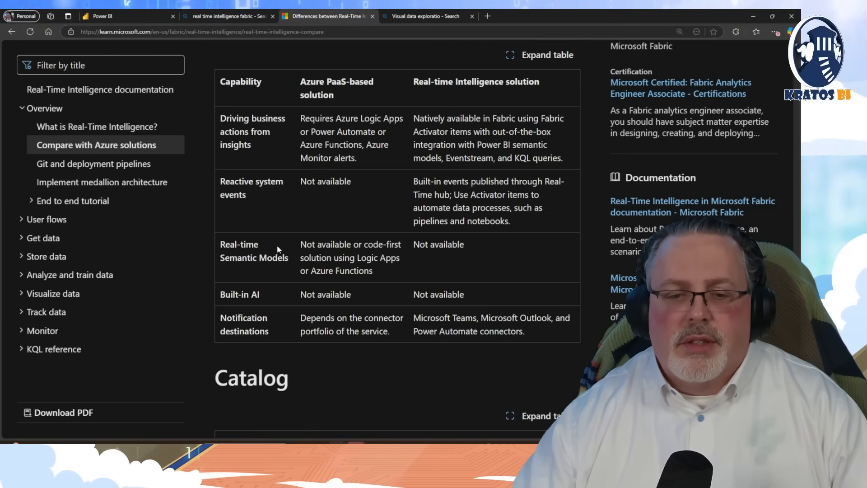
drag(307, 244, 360, 252)
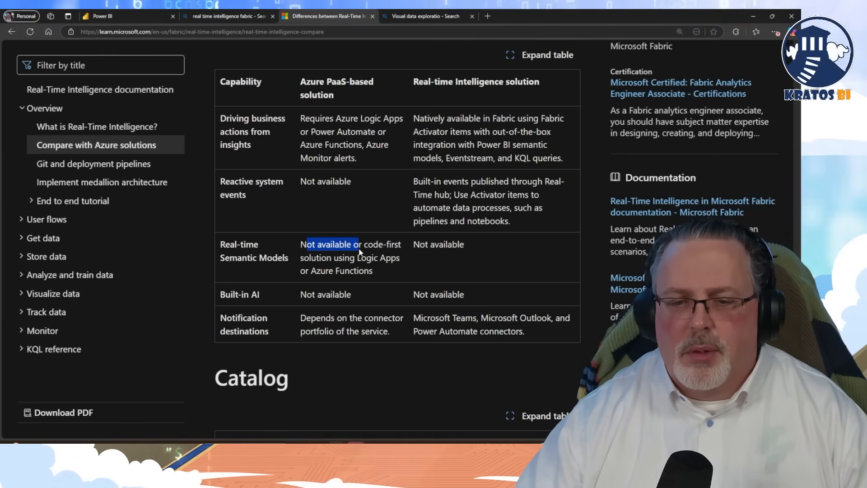
click(365, 250)
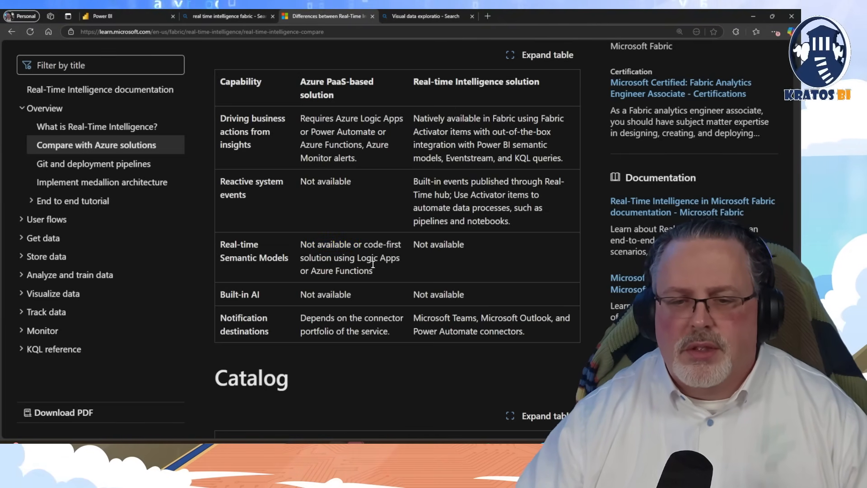
drag(374, 270, 297, 251)
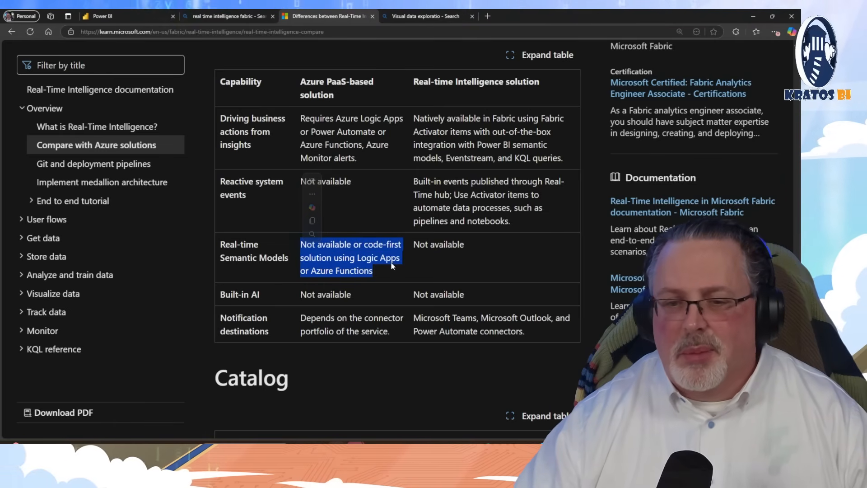
drag(426, 246, 467, 245)
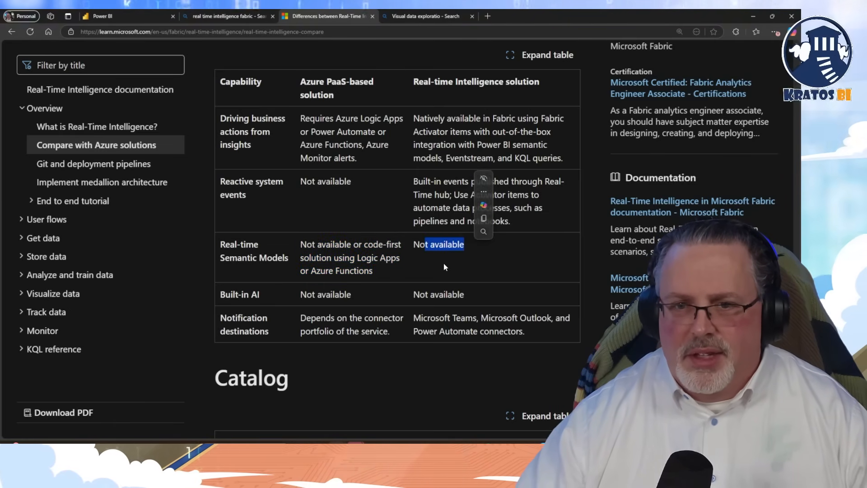
click(420, 273)
- Highlight the Built-in AI row, then the Real-time Intelligence entry for Notification destinations in the Act table
scroll(417, 272, down, 2)
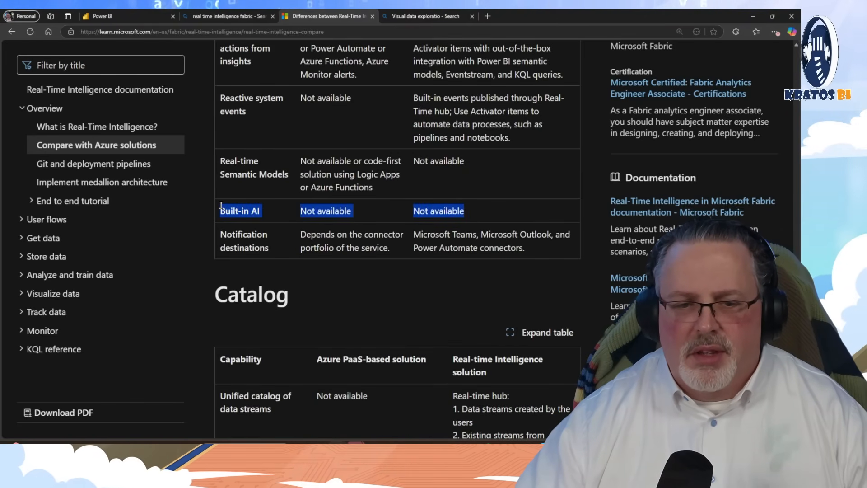
scroll(292, 237, up, 1)
scroll(291, 238, down, 1)
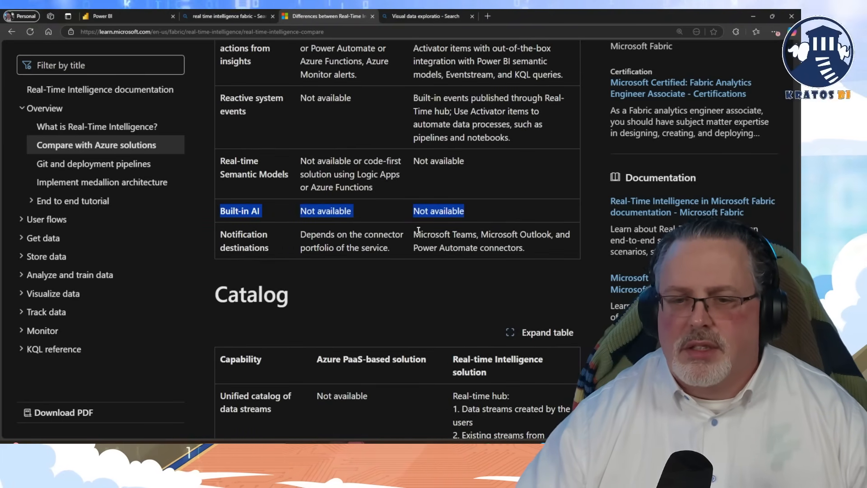
drag(415, 234, 540, 243)
scroll(515, 256, up, 1)
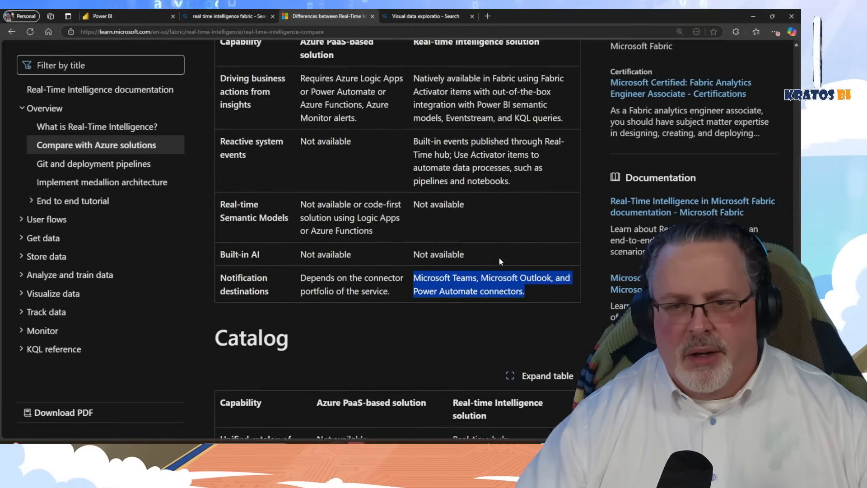
- Highlight the rows on the unified catalog and discovery of Microsoft data streams in the Catalog table, then clear the selection
scroll(496, 259, up, 5)
scroll(416, 251, down, 6)
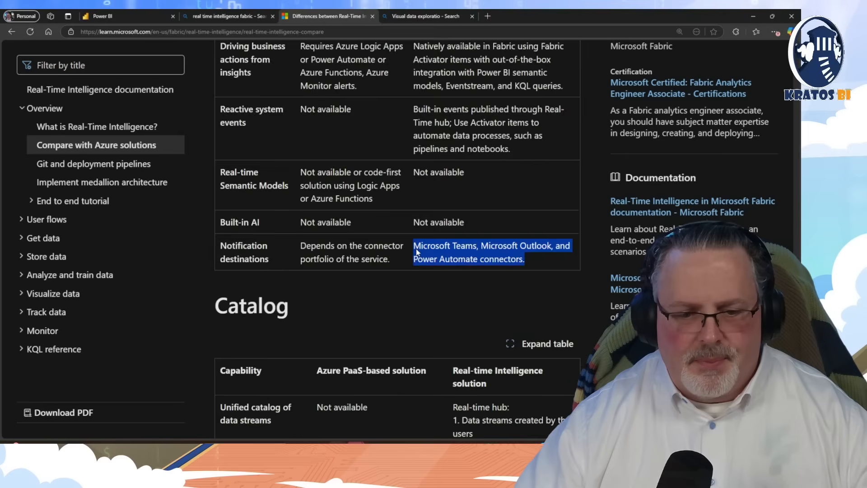
scroll(416, 249, down, 6)
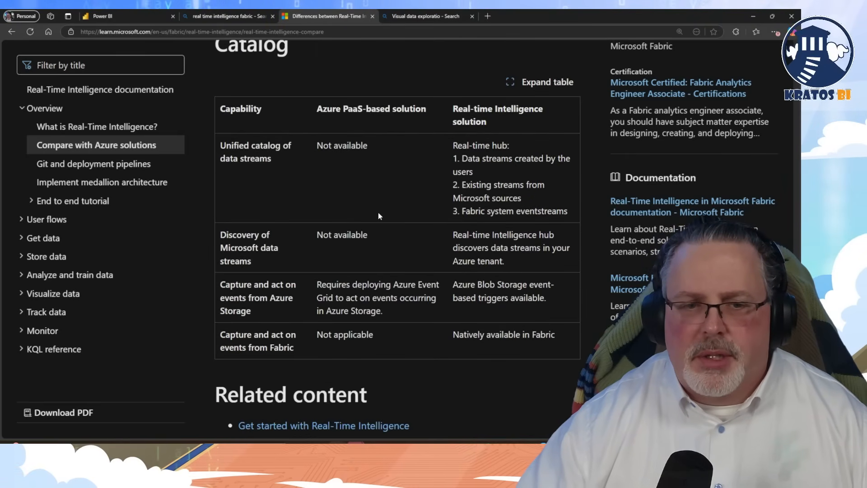
drag(455, 145, 554, 258)
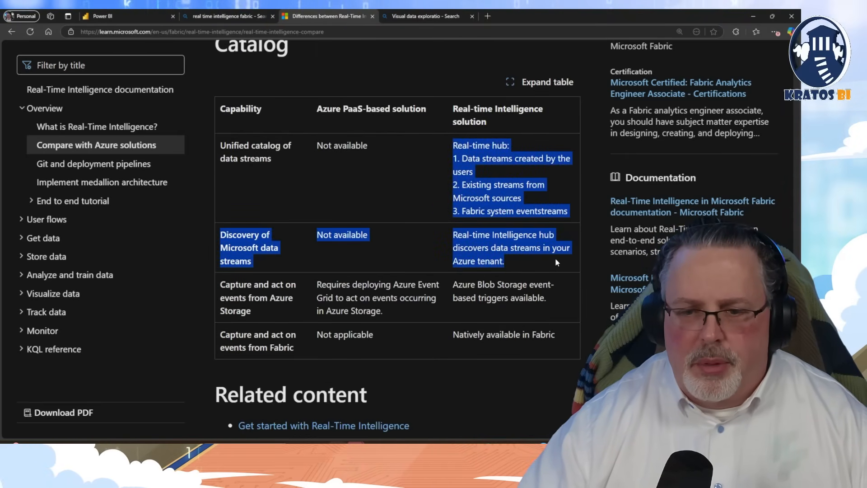
click(509, 267)
drag(340, 223, 211, 138)
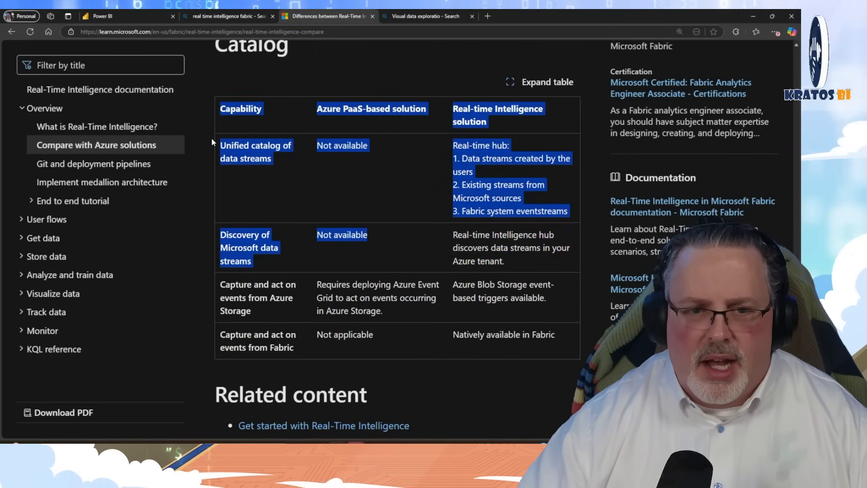
click(348, 216)
- Highlight the "Capture and act on events from Fabric" entries for both solutions in the Catalog table, then clear the selection
scroll(348, 219, down, 2)
scroll(349, 221, down, 1)
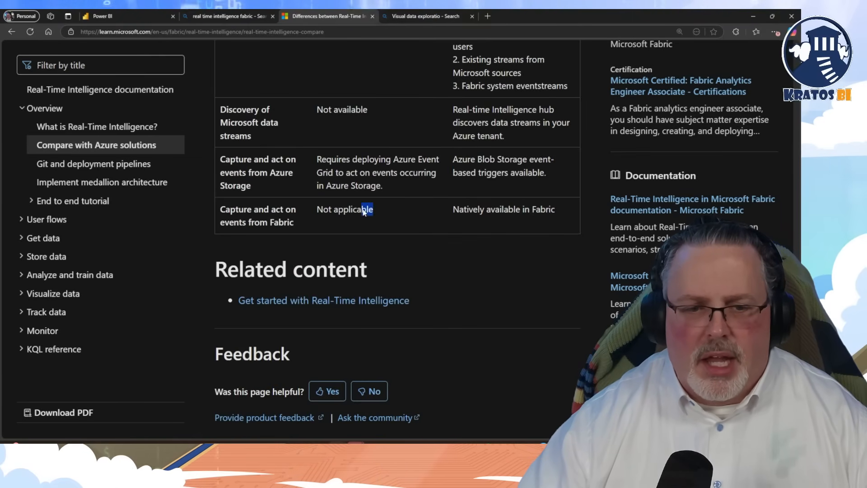
drag(315, 214, 379, 216)
drag(443, 207, 490, 216)
click(495, 220)
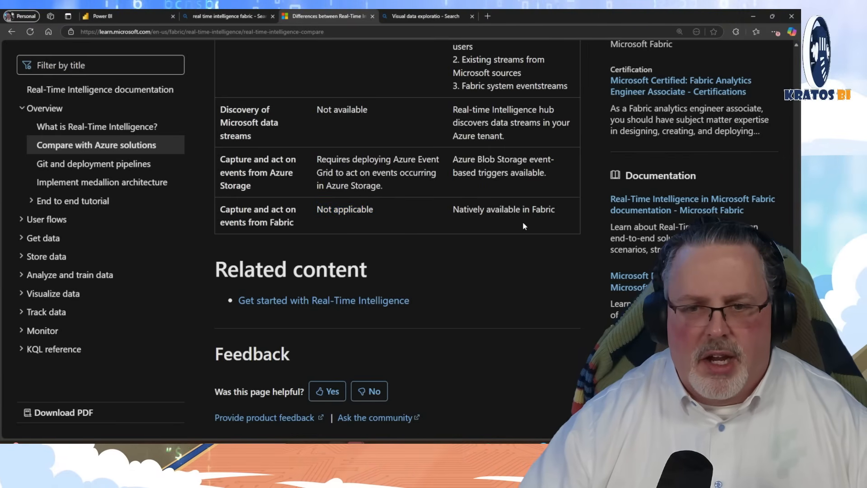
- Open the related "Get started with Real-Time Intelligence" link in a new tab, switch to it, and close the visual data exploration search tab
scroll(520, 224, down, 2)
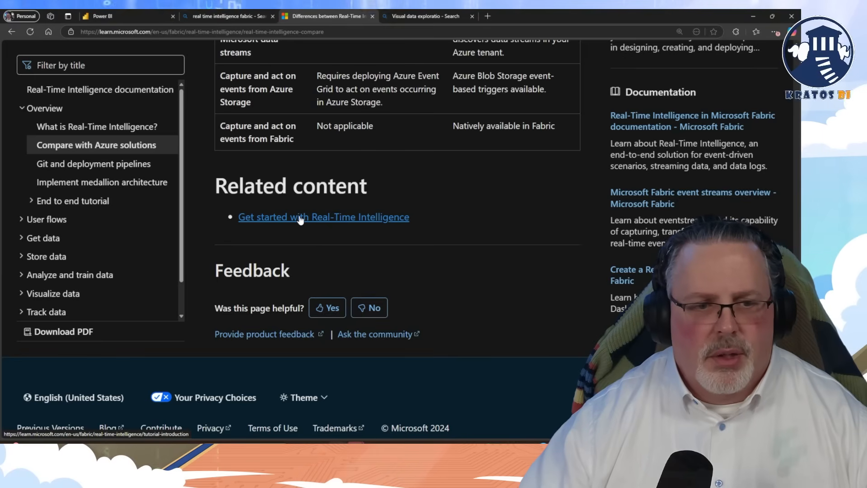
click(37, 205)
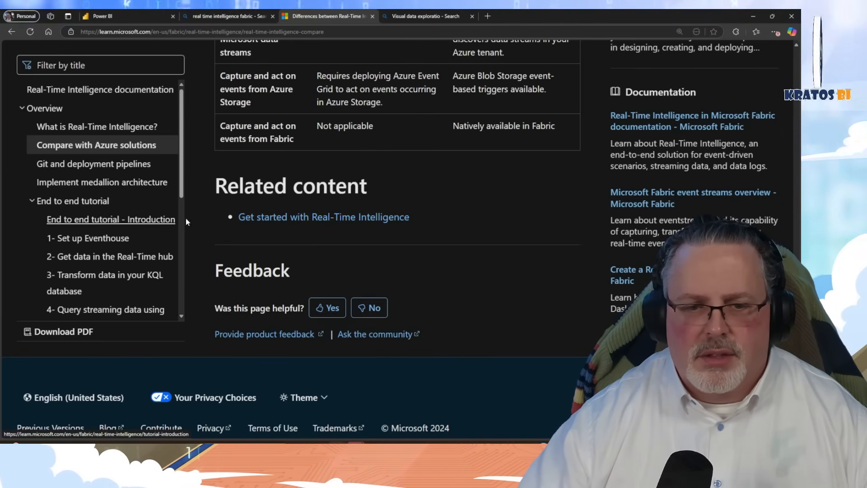
right_click(338, 219)
click(397, 224)
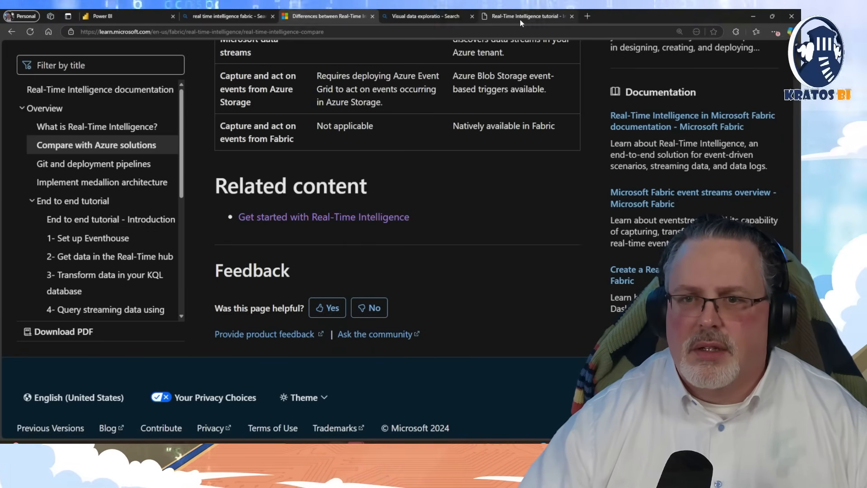
click(521, 20)
scroll(427, 245, down, 4)
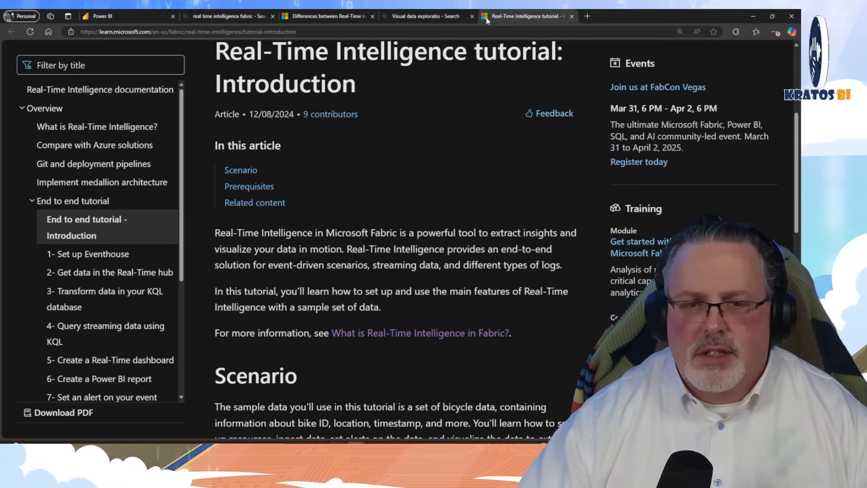
click(472, 16)
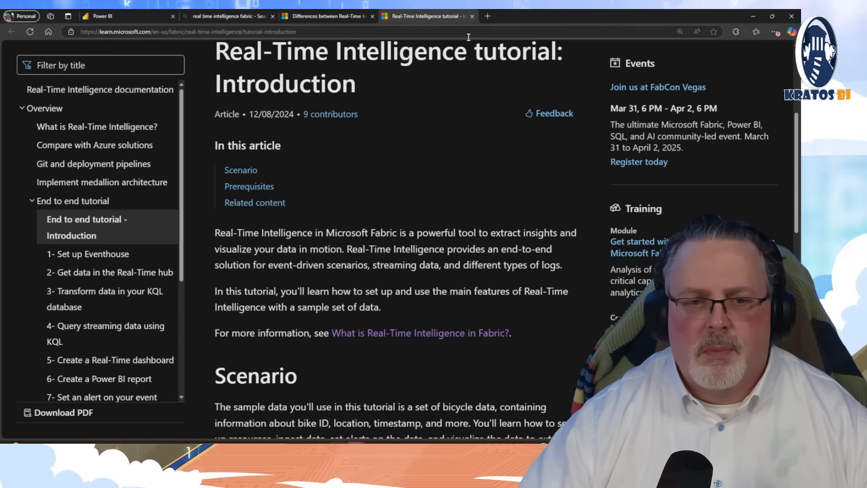
- Read the tutorial's introduction and view the linked "What is Real-Time Intelligence in Fabric?" article in a new tab, then close that tab
scroll(435, 138, up, 1)
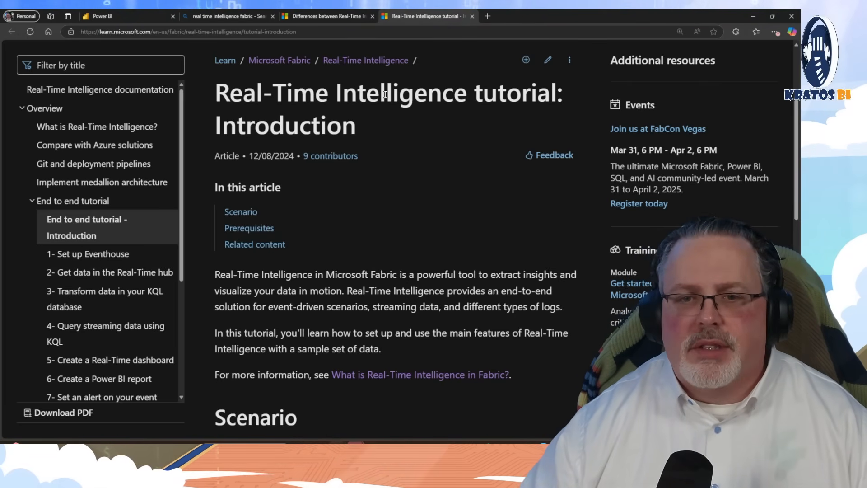
scroll(284, 219, down, 2)
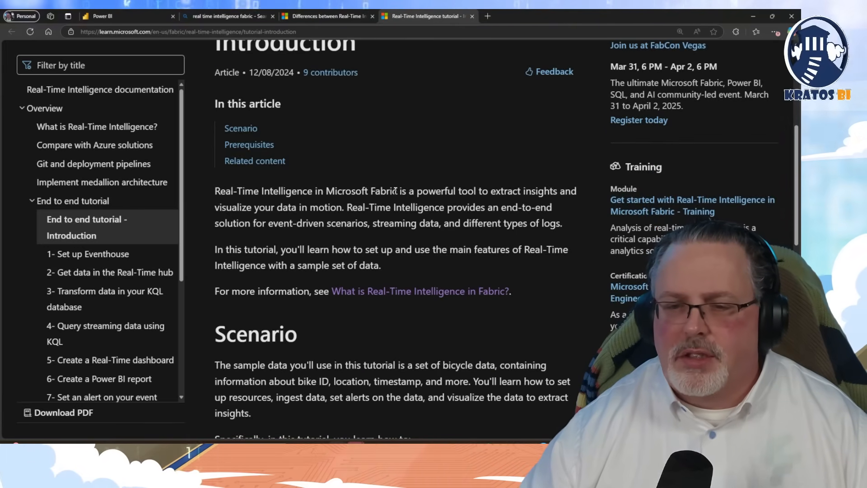
scroll(411, 208, down, 2)
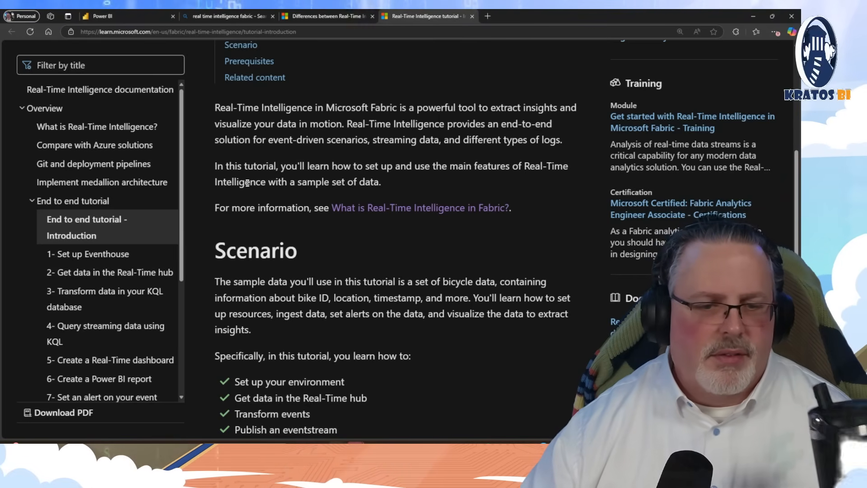
right_click(374, 217)
click(396, 220)
click(511, 14)
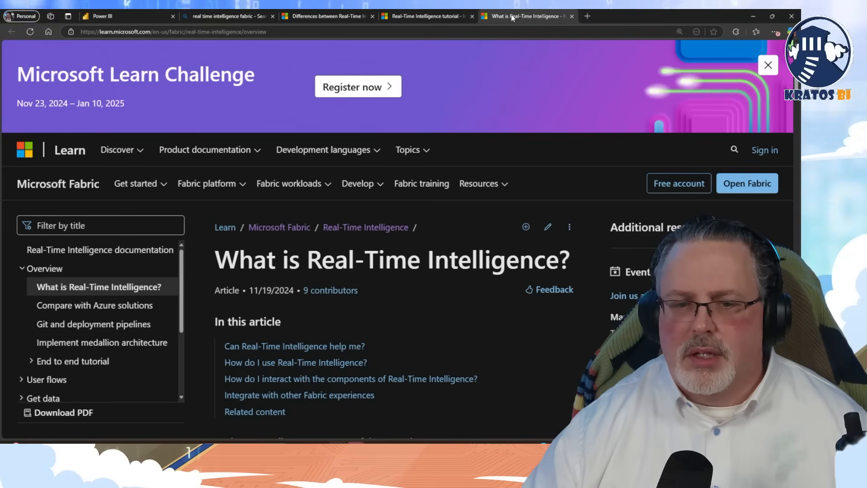
key(ctrl+w)
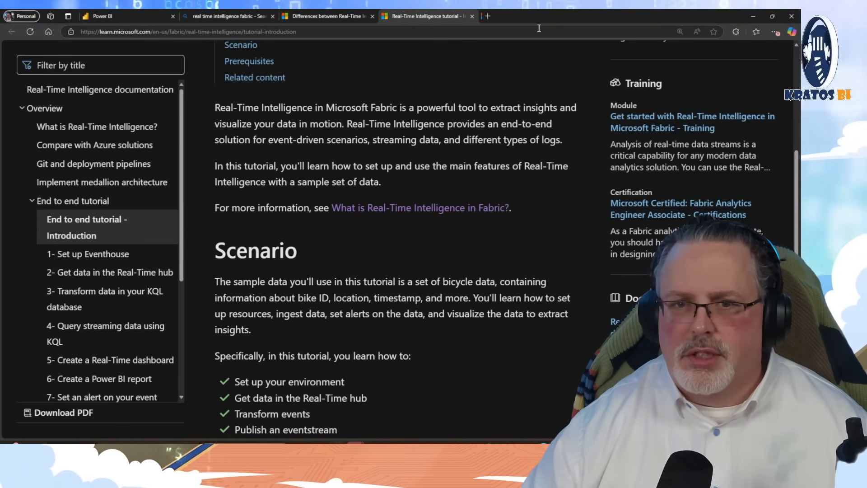
- Highlight the tutorial's learning objectives in the Scenario section while reviewing them, starting from "Set up your environment", then clear the selection
scroll(298, 222, down, 3)
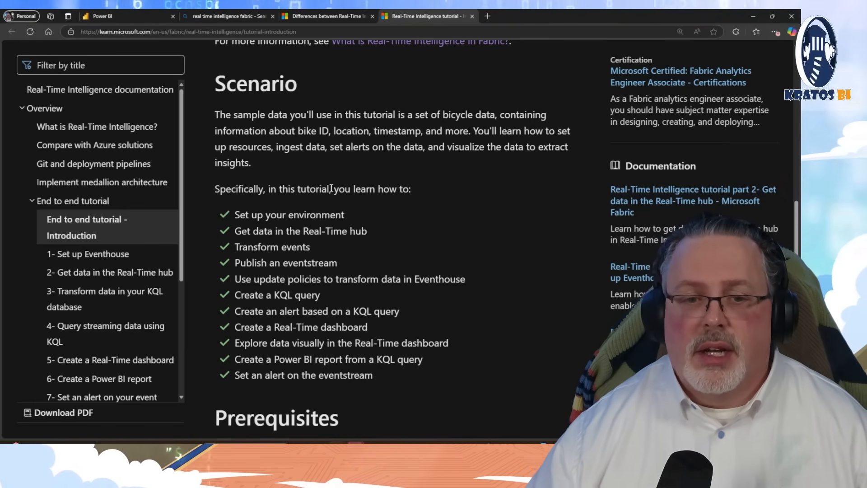
scroll(261, 215, down, 2)
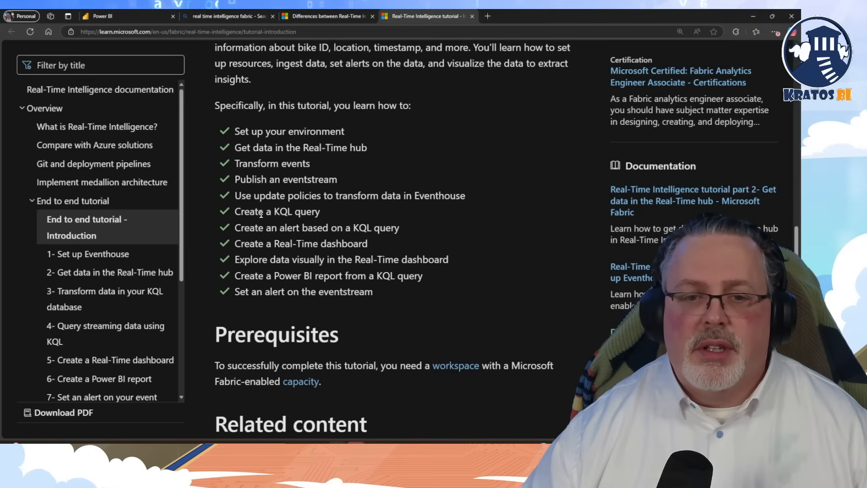
drag(346, 132, 246, 135)
drag(368, 148, 243, 150)
drag(313, 167, 351, 185)
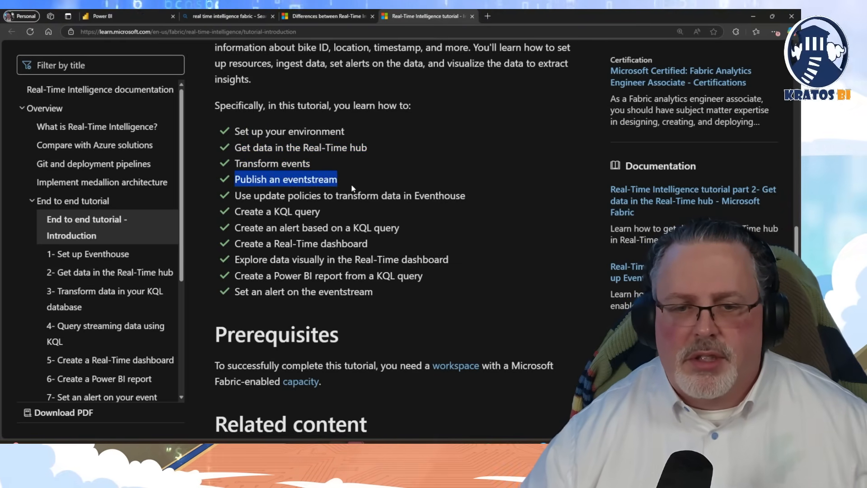
drag(244, 198, 465, 196)
drag(235, 228, 241, 252)
click(239, 257)
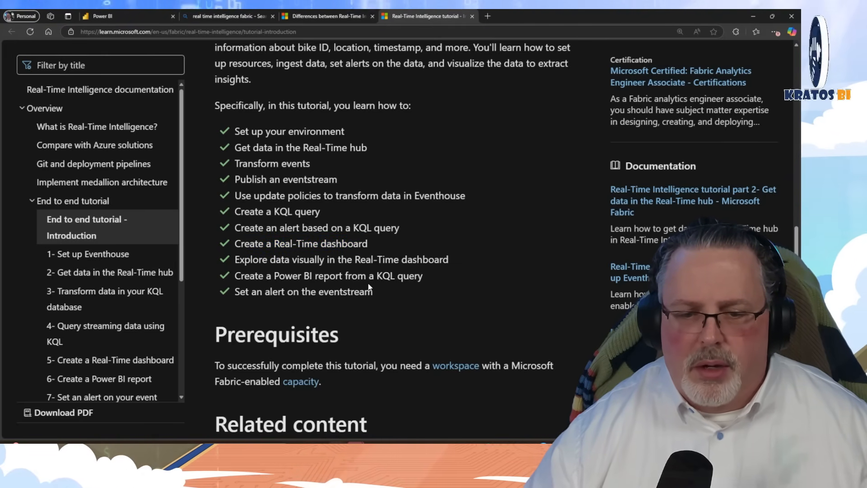
- Review the tutorial's Prerequisites section, then open "Tutorial part 1: Set up resources" from the related content
scroll(273, 284, down, 2)
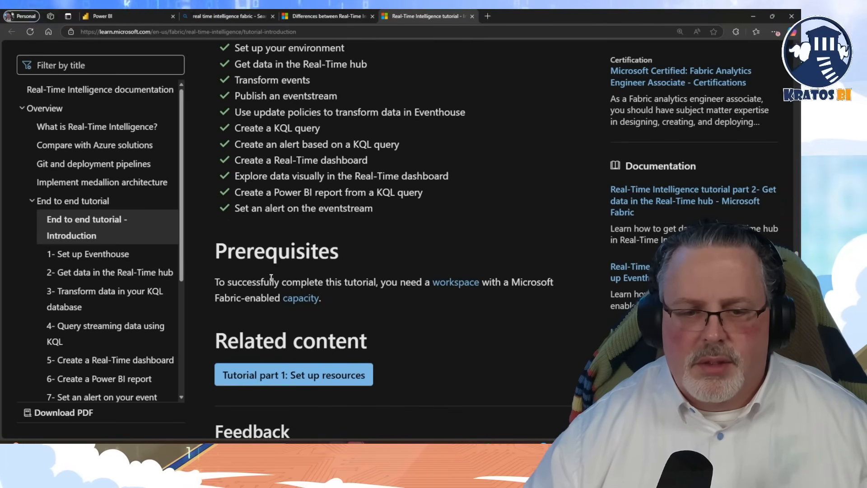
scroll(271, 278, down, 1)
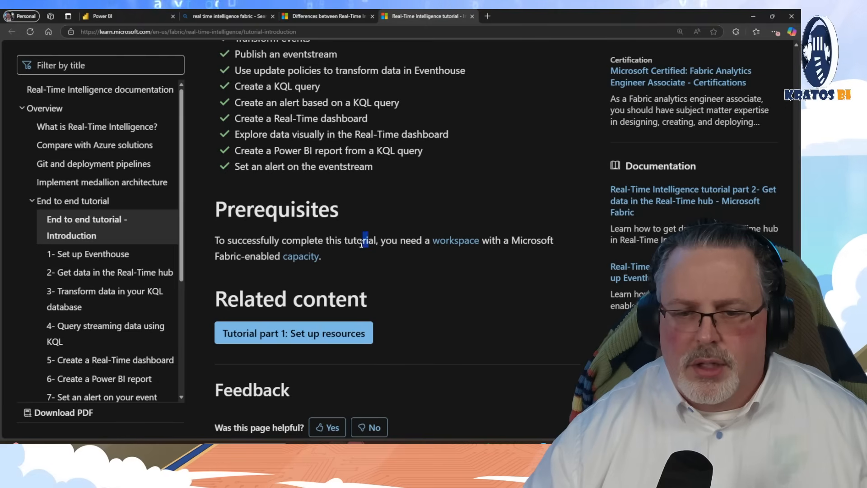
click(398, 243)
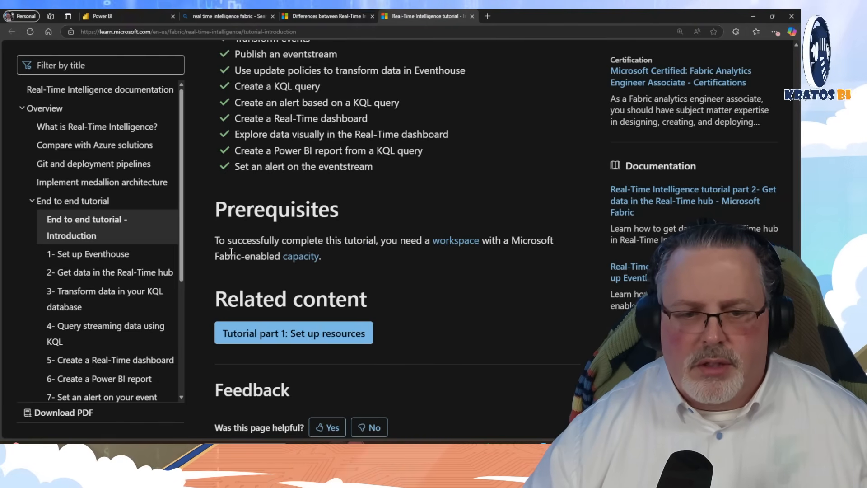
scroll(281, 278, down, 2)
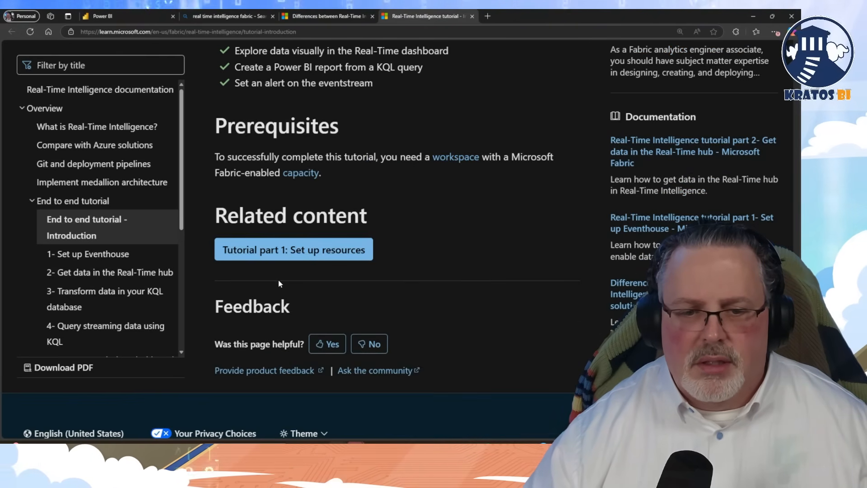
click(268, 251)
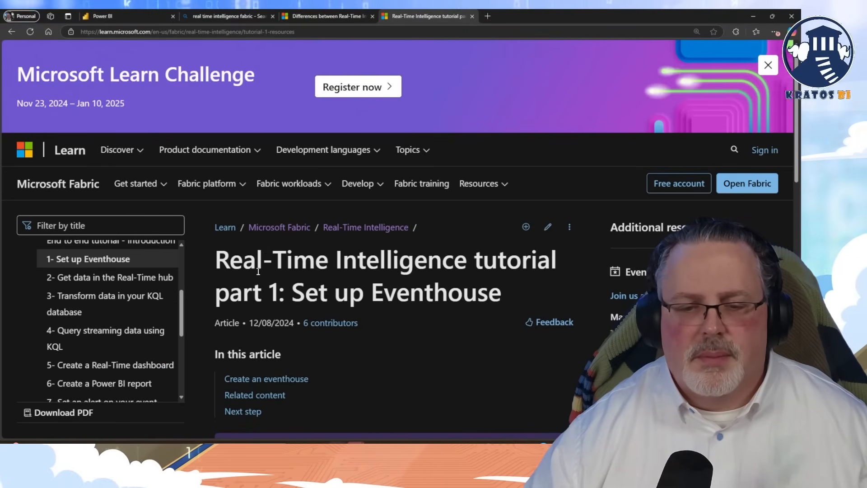
- Read the part 1 article through its "Create an eventhouse" instructions
scroll(257, 276, down, 4)
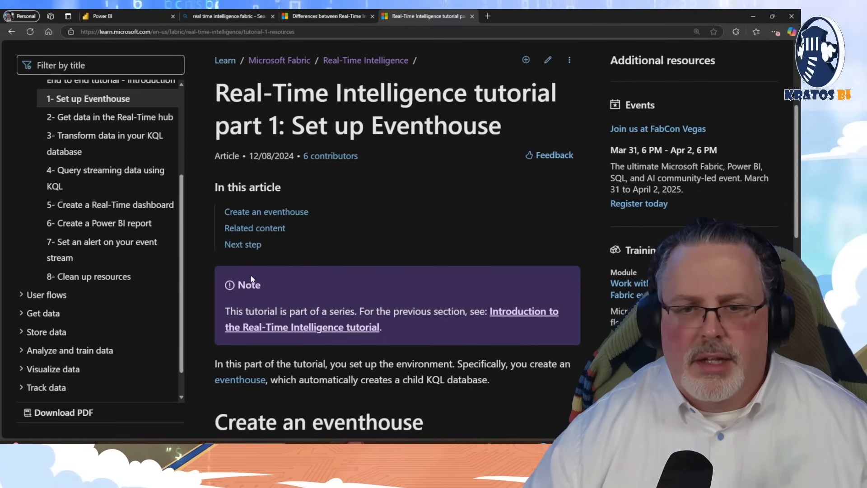
scroll(252, 278, down, 1)
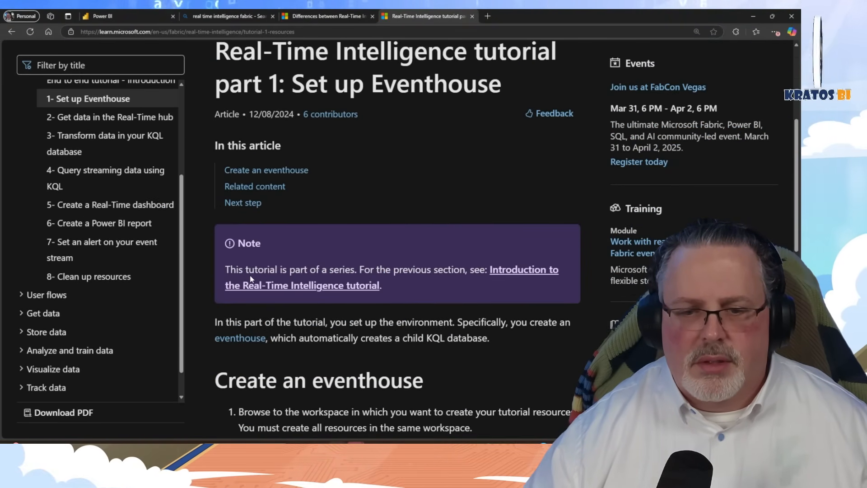
scroll(250, 275, down, 3)
scroll(249, 276, down, 1)
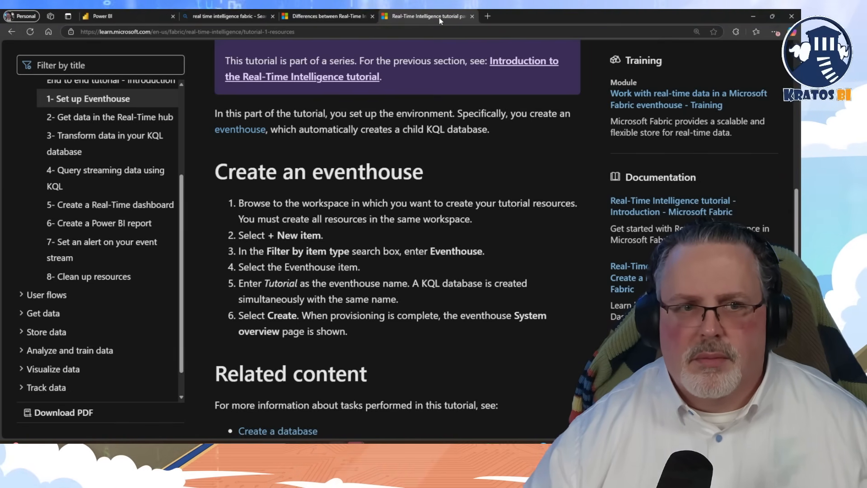
- Move the tutorial into its own browser window and arrange it side by side with the window showing Power BI
drag(439, 17, 421, 72)
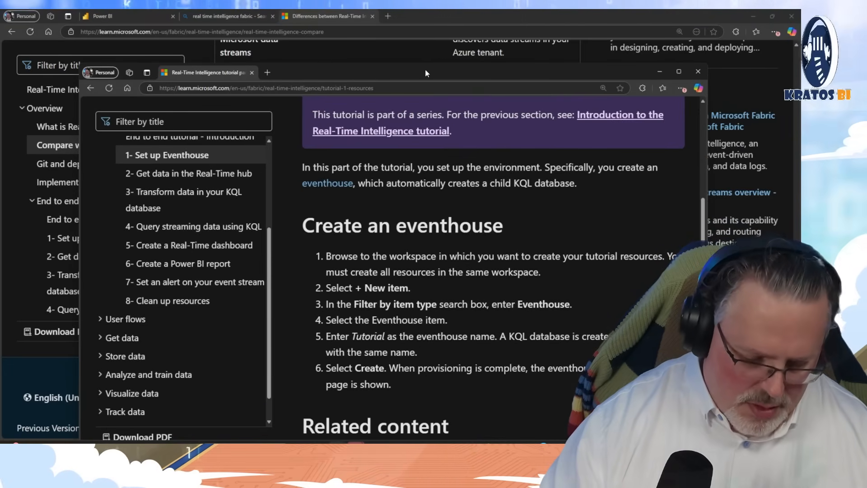
key(super+Right)
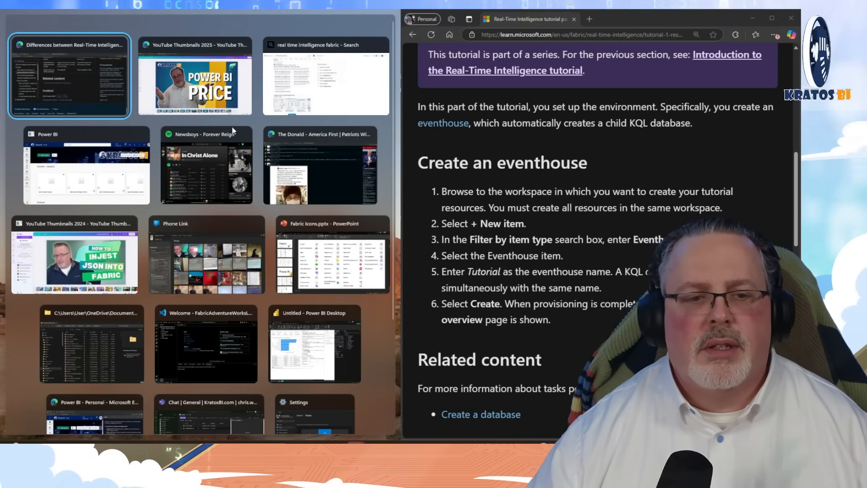
click(61, 80)
click(117, 19)
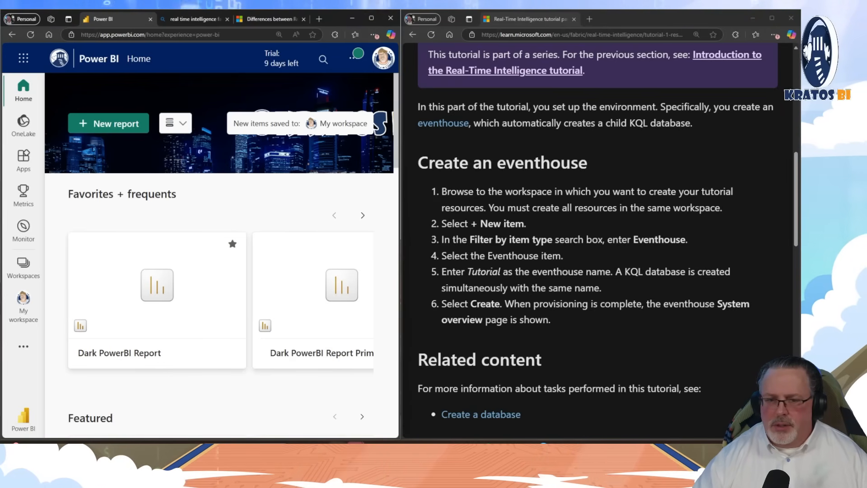
- Start a new Power BI workspace and name it "RTI Video Demo"
click(22, 268)
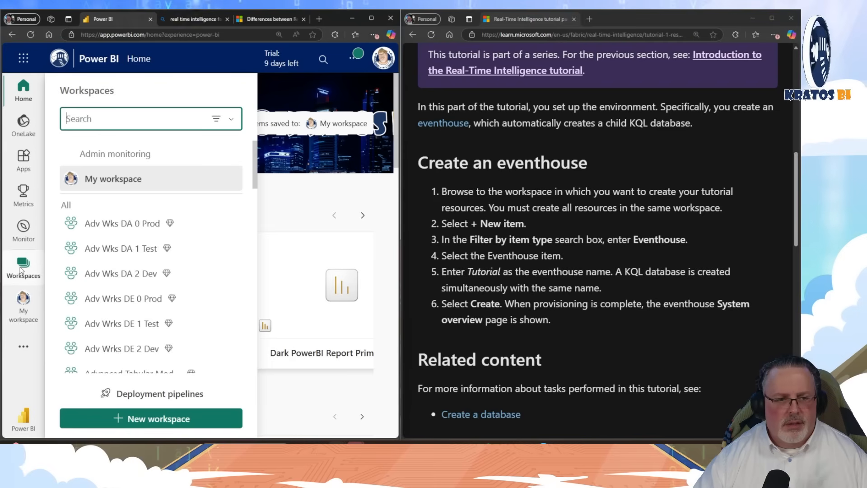
click(153, 416)
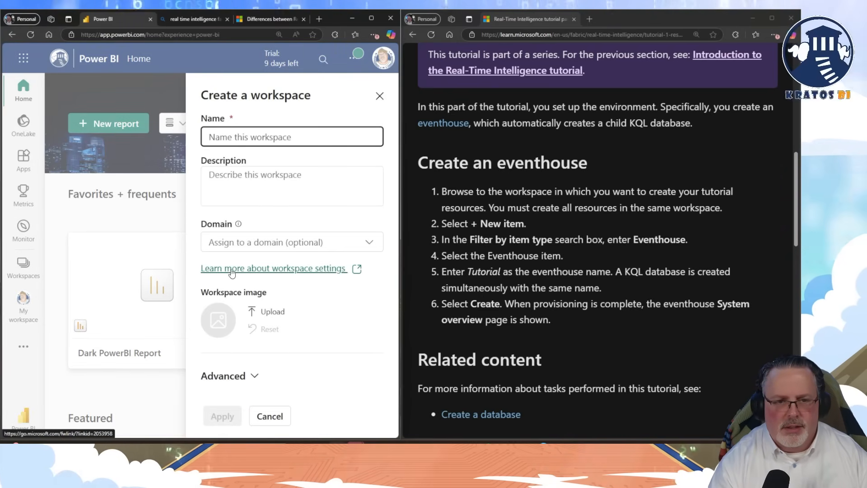
text(RTI Video Demo)
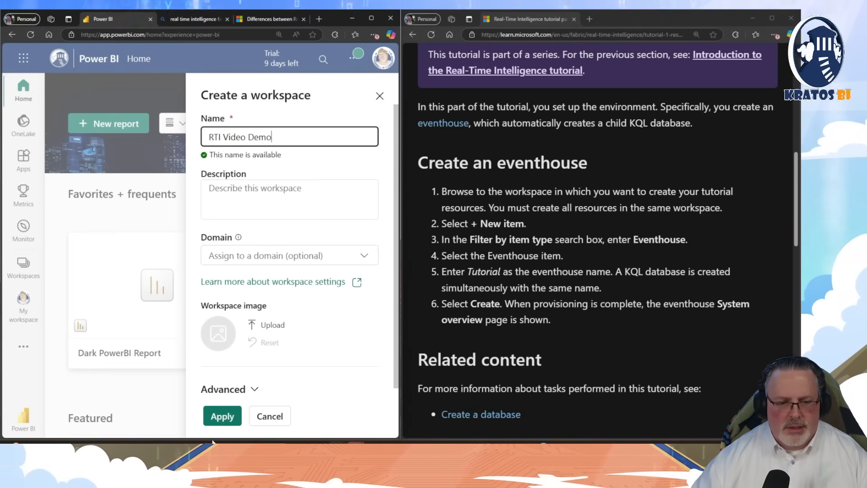
- Review the workspace's advanced licence, semantic model storage format and capacity settings, then create the workspace with them as they are
click(253, 391)
scroll(271, 350, down, 5)
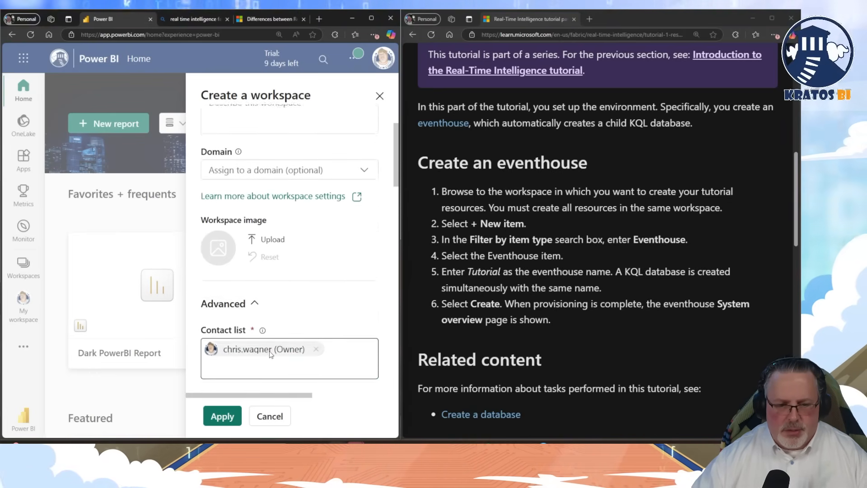
scroll(273, 316, down, 8)
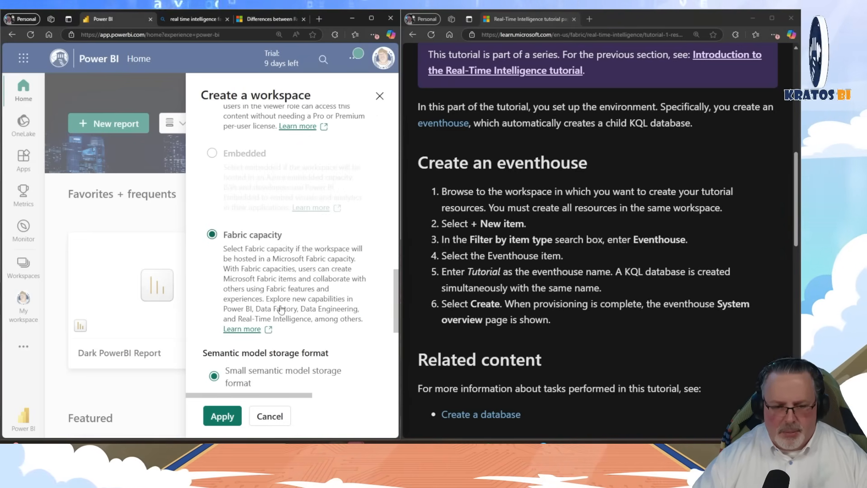
scroll(281, 309, down, 3)
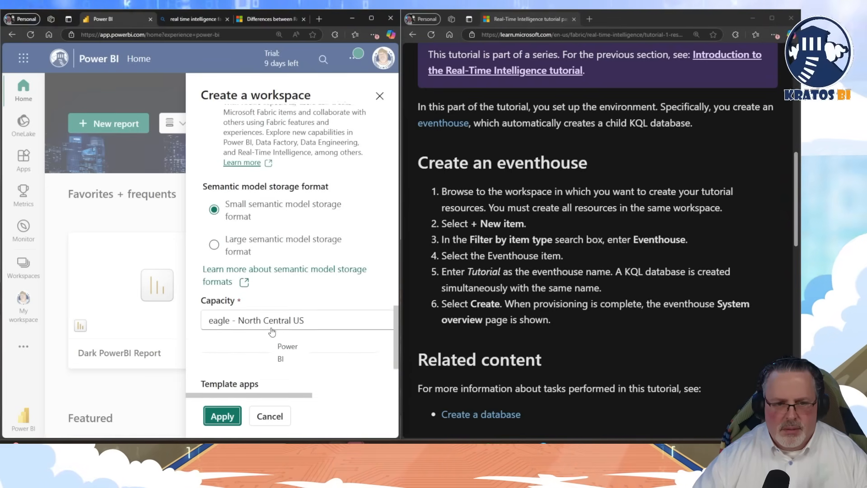
scroll(266, 339, up, 2)
scroll(253, 326, down, 3)
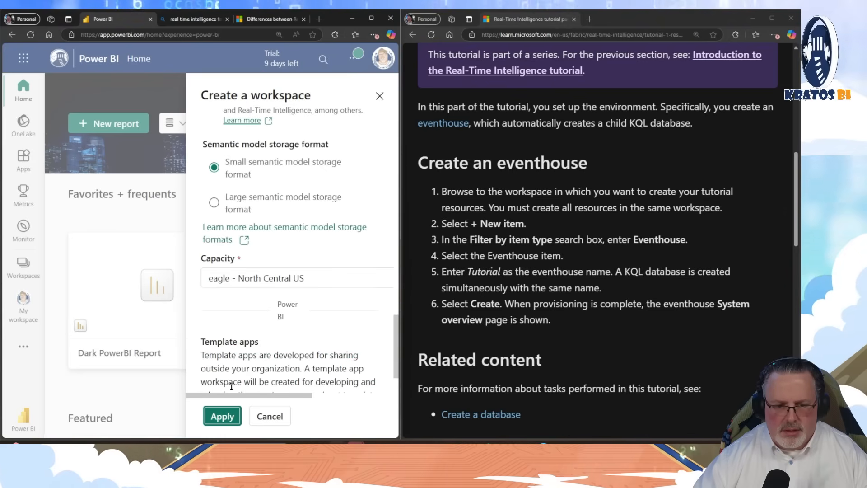
click(229, 415)
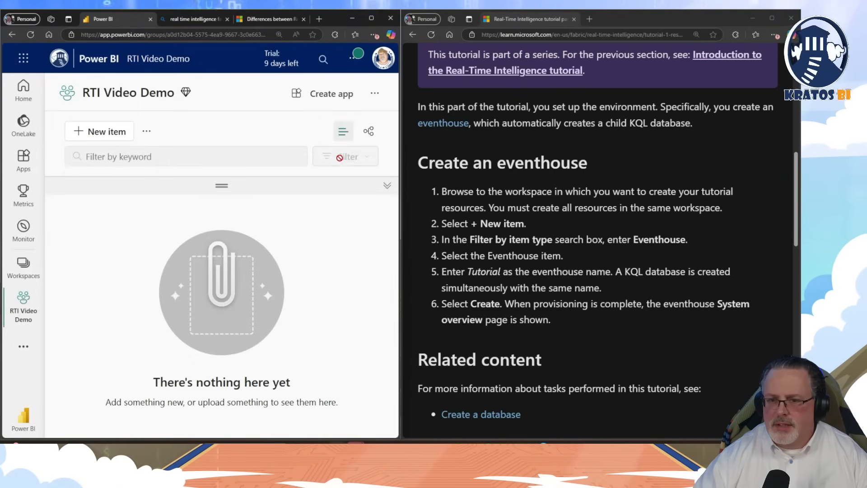
- Add a new Eventhouse item named "Tutorial" to the RTI Video Demo workspace, filtering the item types by "event"
click(103, 140)
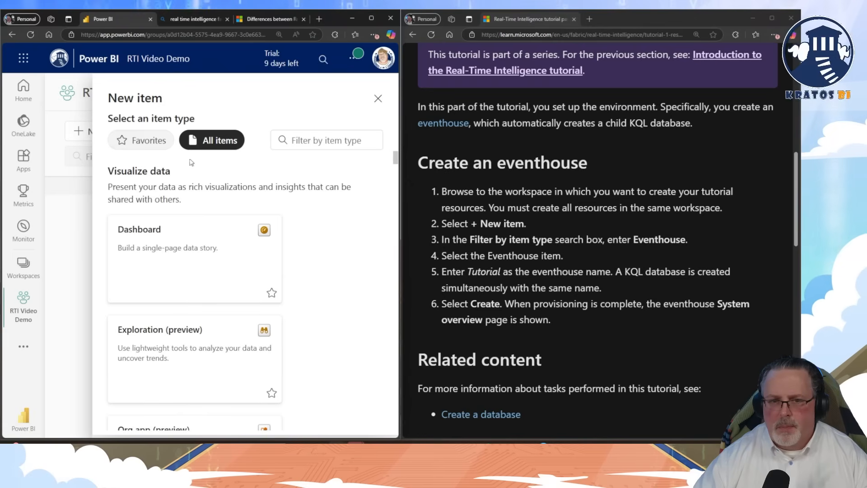
click(313, 142)
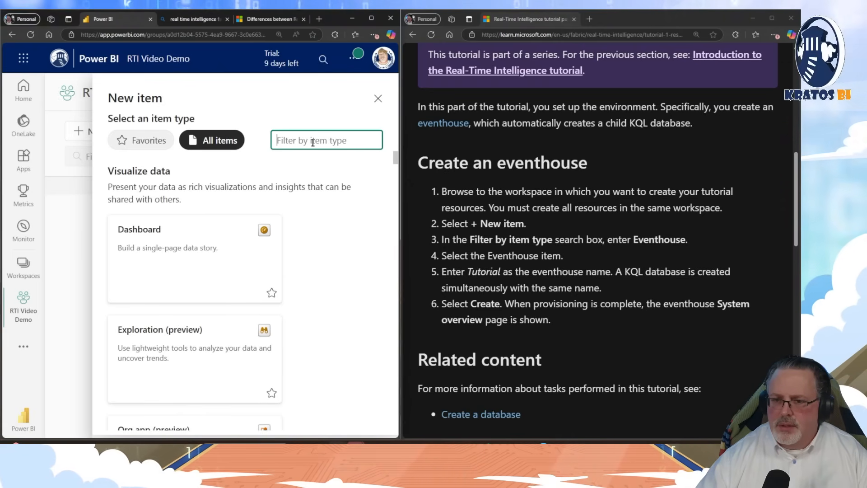
text(e)
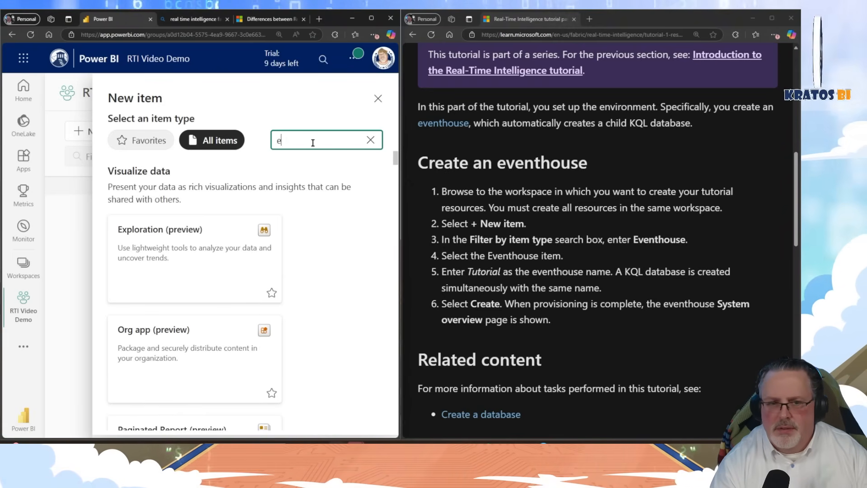
text(ven)
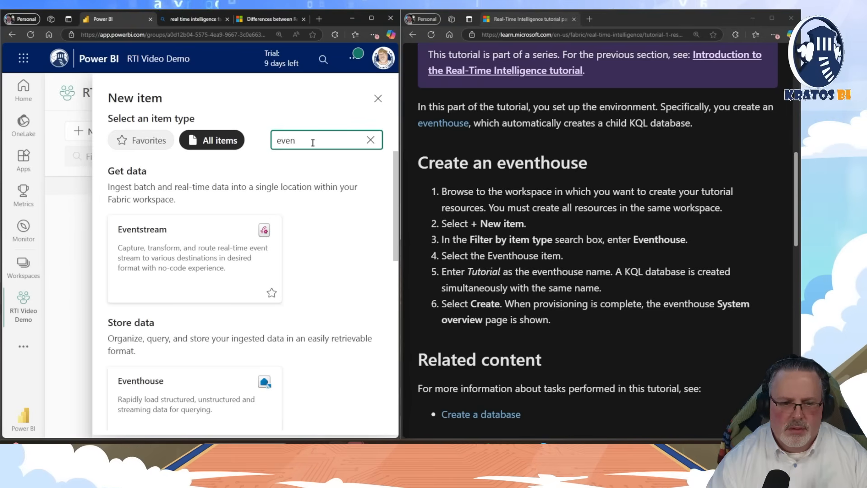
text(t)
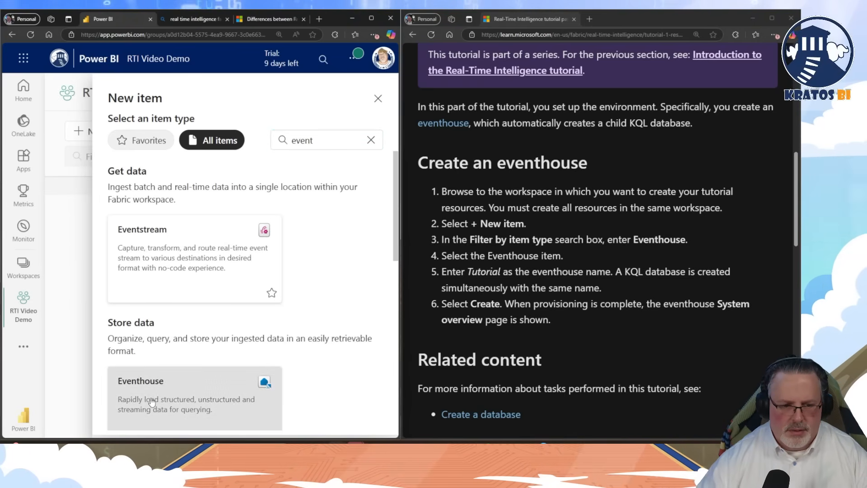
click(151, 400)
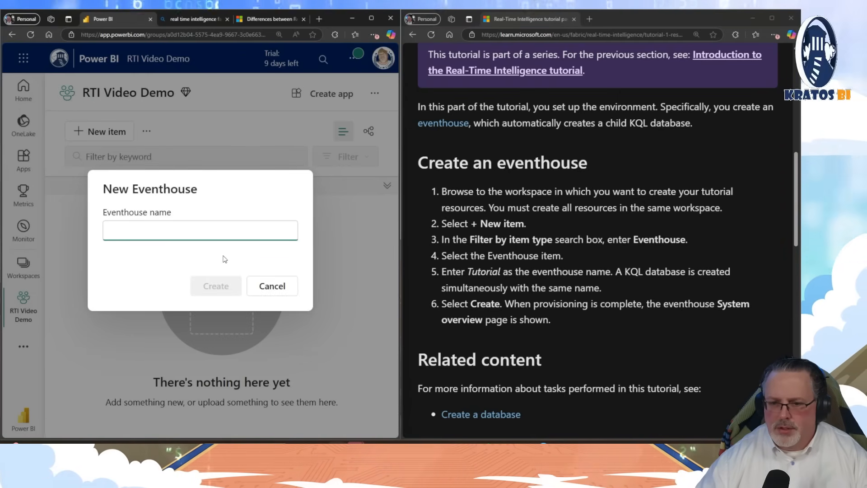
text(Tutorial)
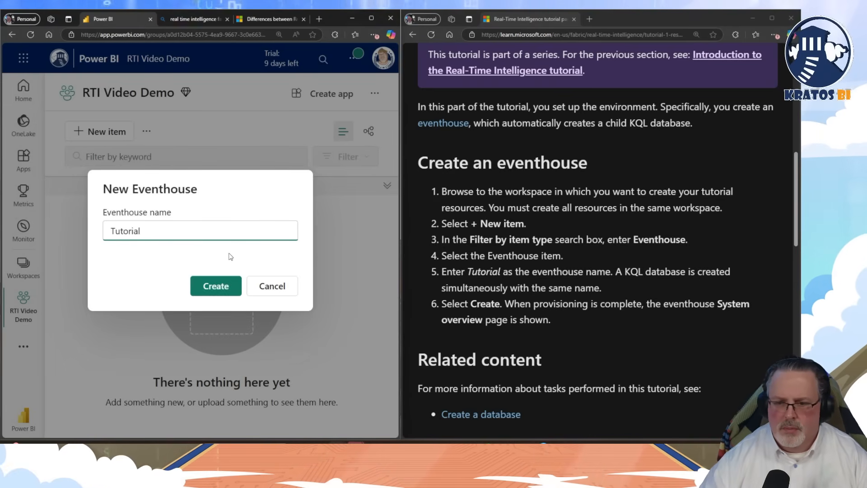
click(224, 287)
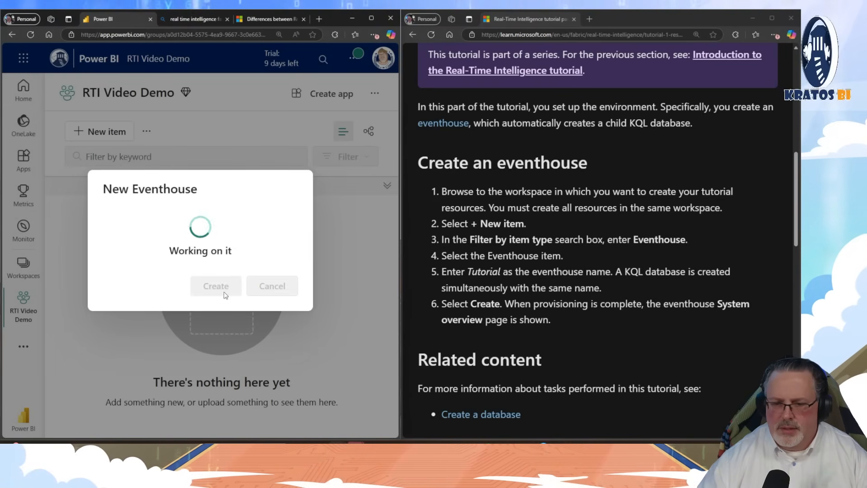
- Bring the tutorial's Next step section into view, dismiss the eventhouse welcome dialog and advance the guided tour to "Check latest actions"
scroll(699, 256, down, 3)
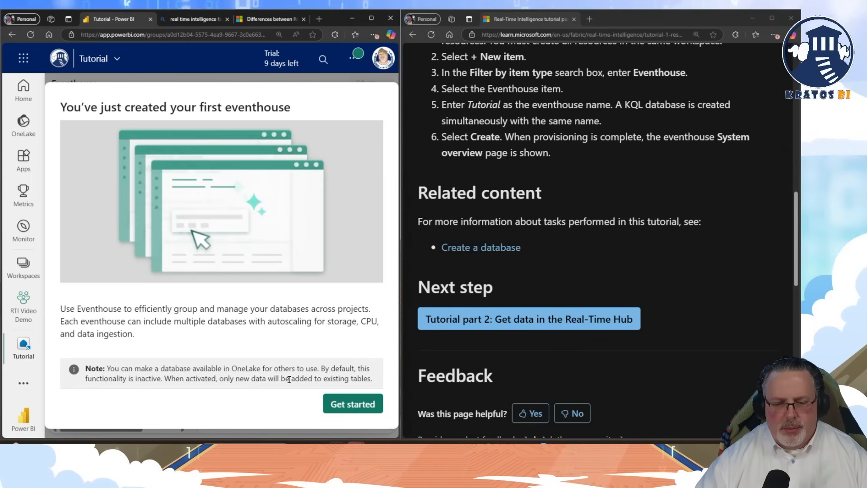
click(364, 402)
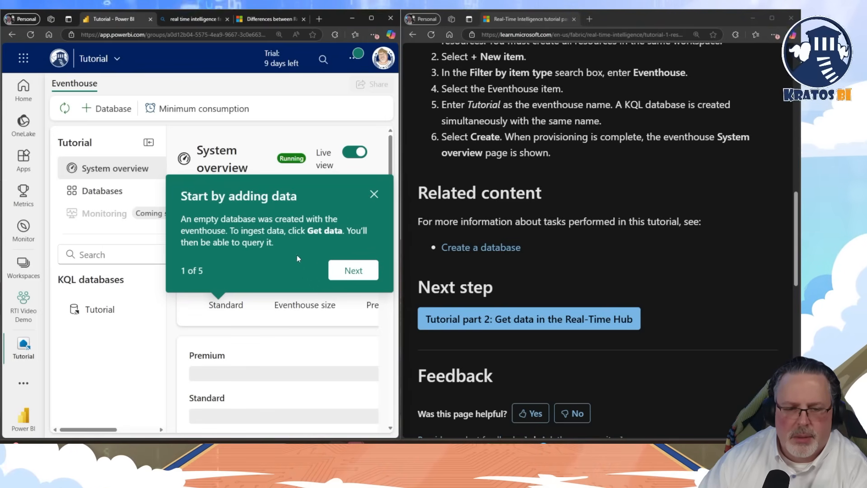
click(353, 270)
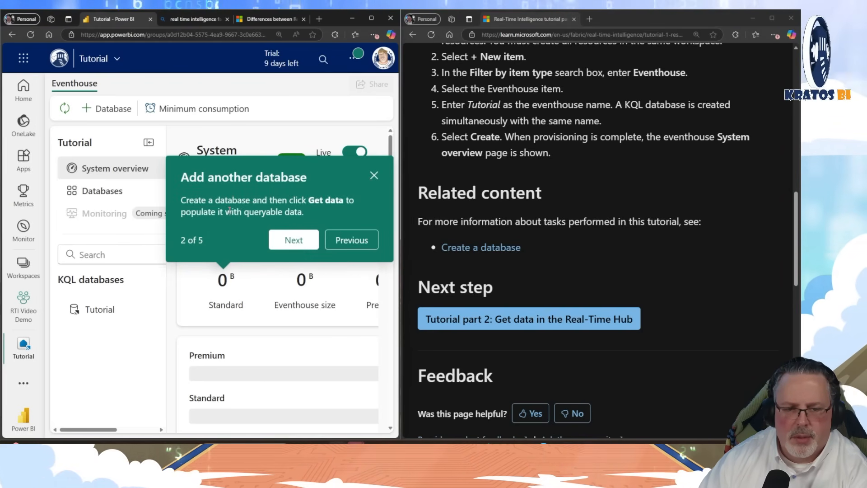
click(299, 242)
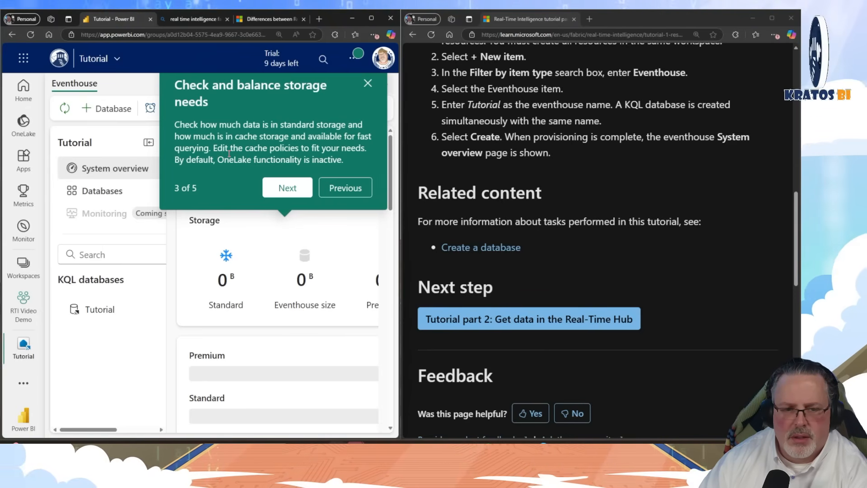
click(286, 188)
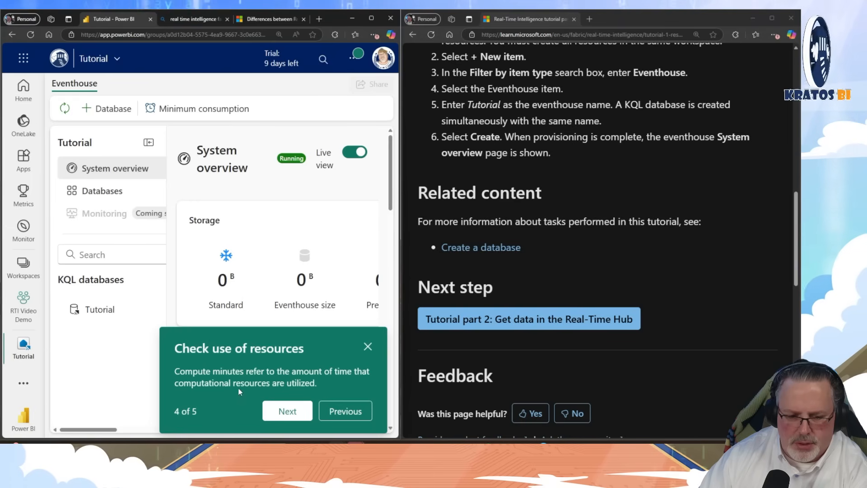
click(287, 412)
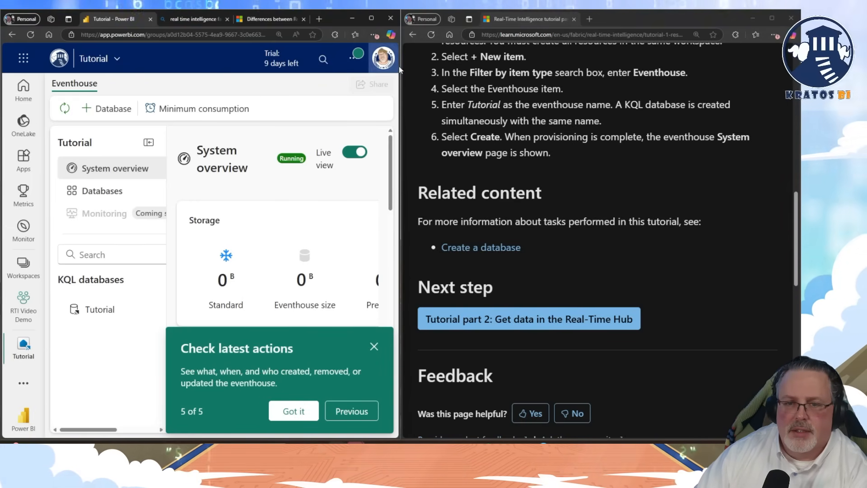
- Enlarge the Tutorial eventhouse window to dismiss the "Check latest actions" tour tip, then restore it beside the tutorial page
drag(400, 66, 401, 67)
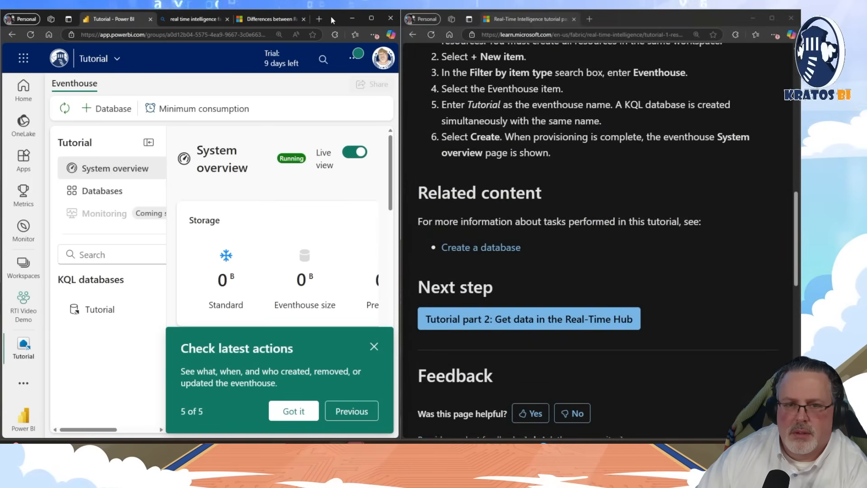
drag(330, 16, 329, 32)
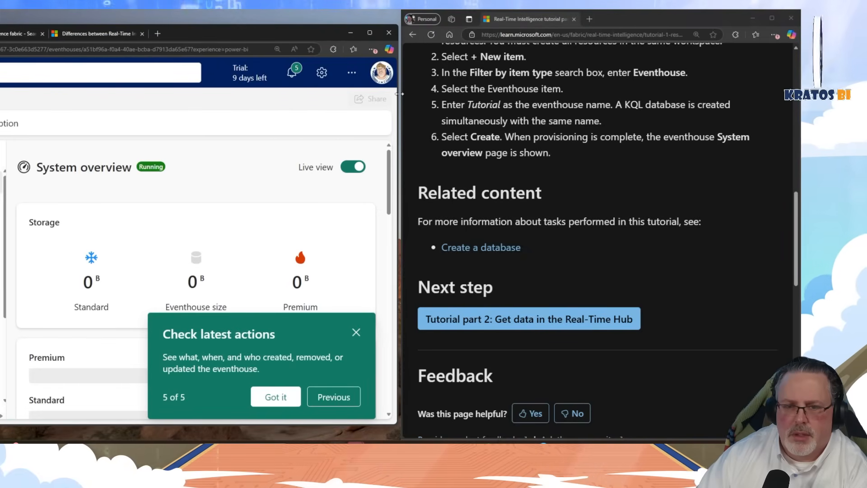
drag(398, 98, 741, 98)
drag(476, 42, 500, 28)
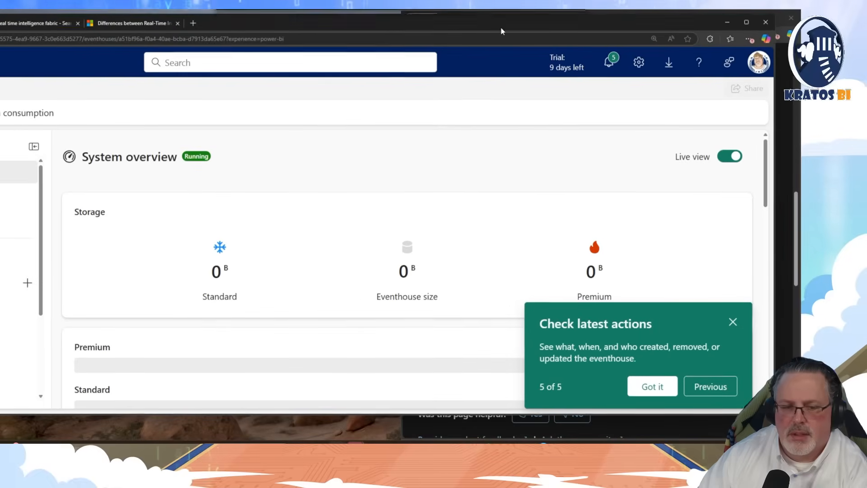
double_click(500, 26)
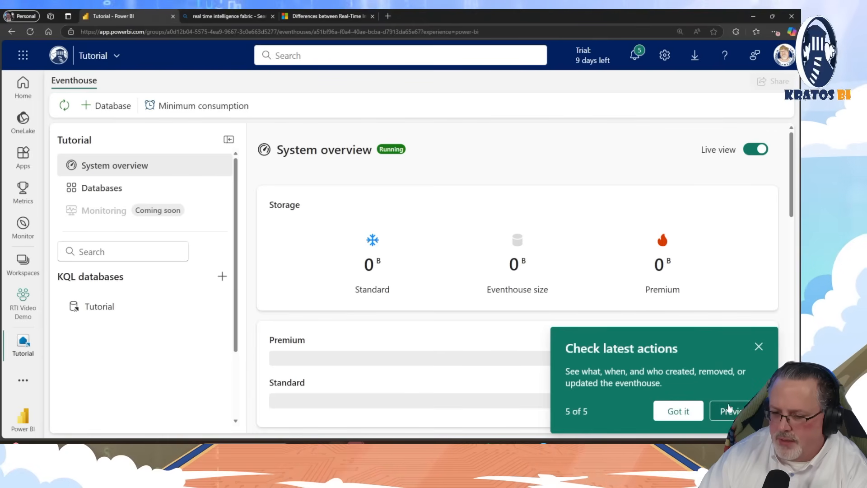
click(759, 348)
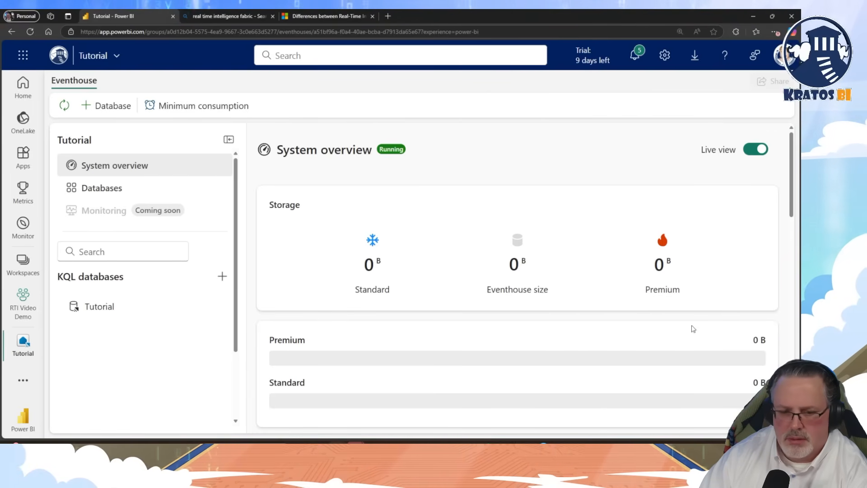
double_click(535, 14)
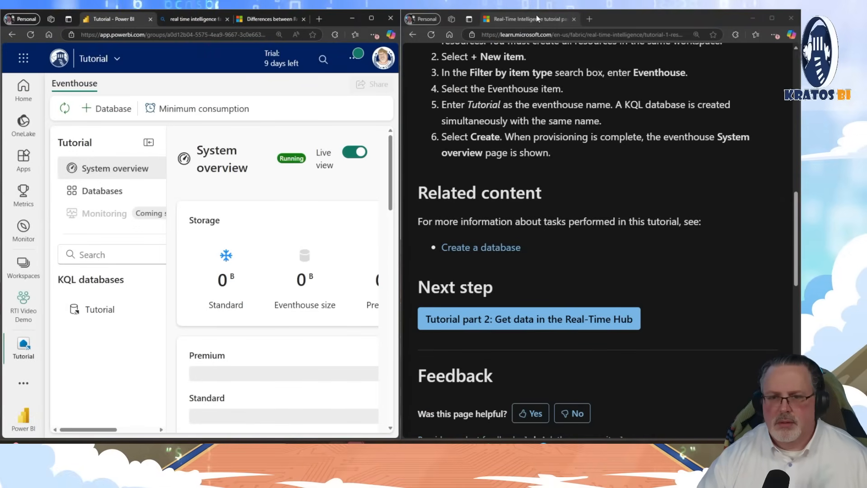
- Open tutorial part 2, "Get data in the Real-Time hub", and read the Create an eventstream instructions
click(542, 321)
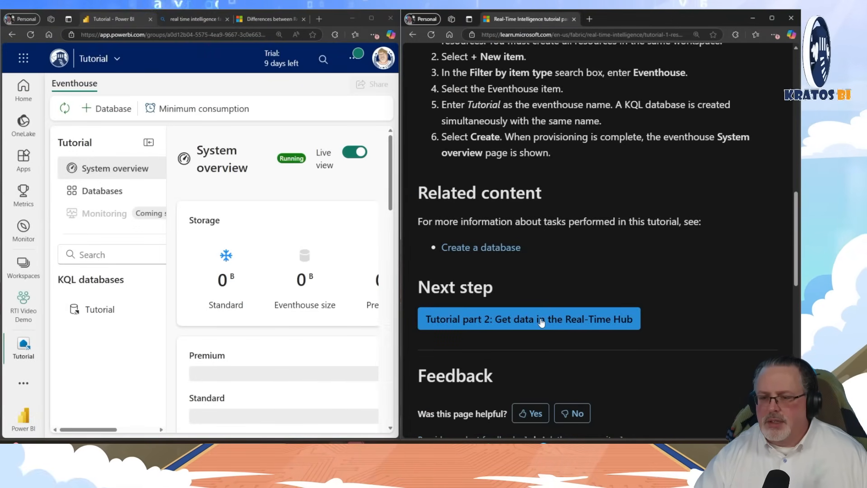
scroll(542, 314, down, 5)
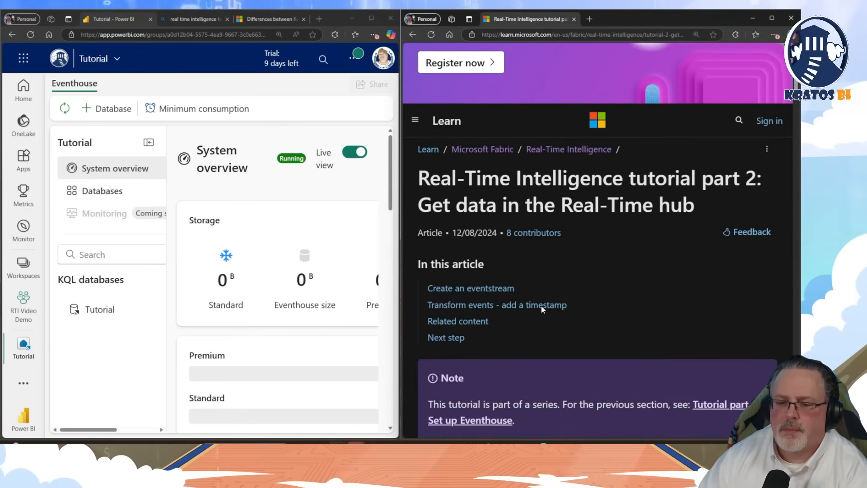
scroll(542, 313, down, 3)
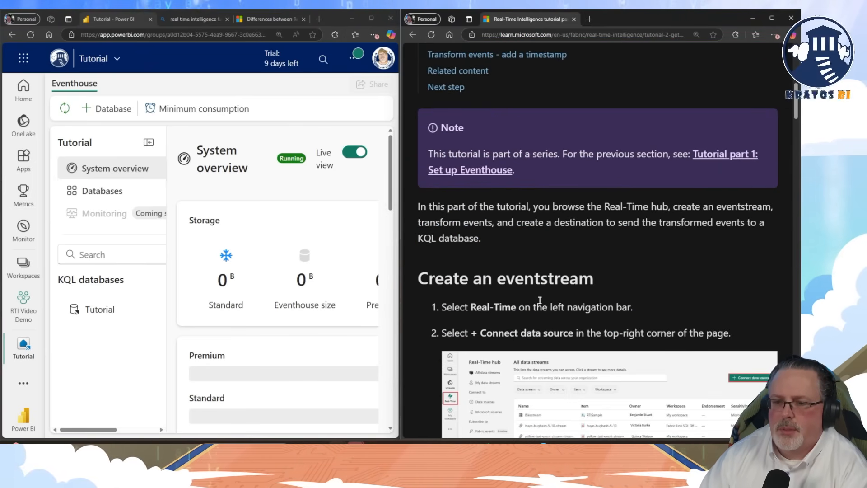
scroll(540, 301, down, 2)
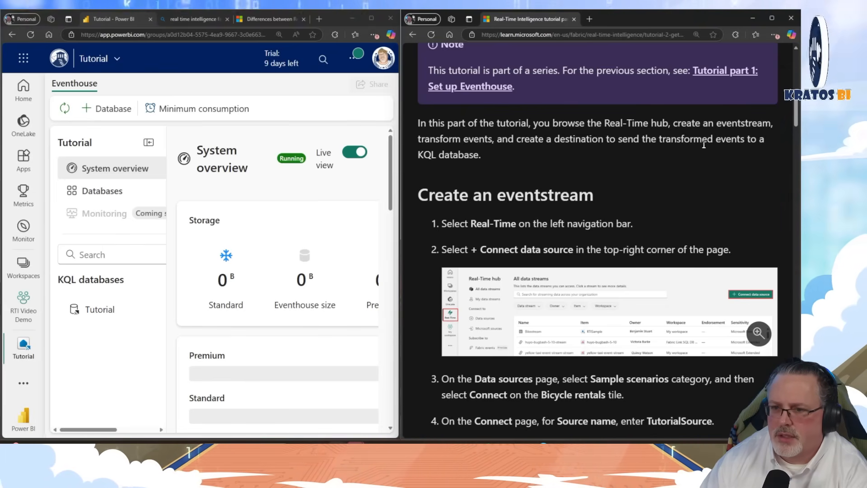
scroll(452, 173, down, 2)
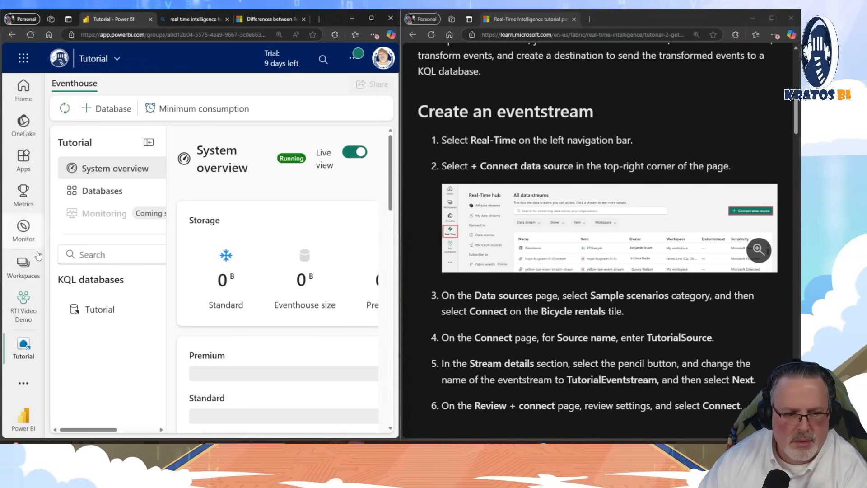
- Open the Real-Time hub and dismiss its welcome dialog without taking the tour
click(23, 264)
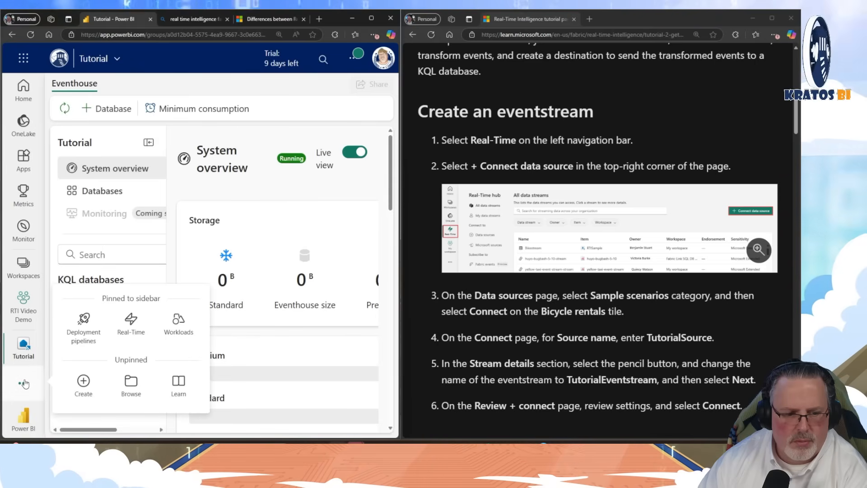
click(24, 383)
click(130, 324)
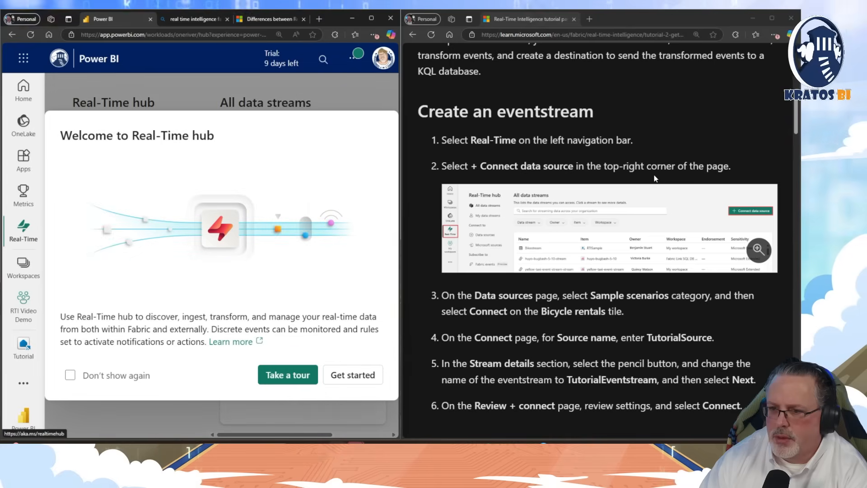
click(342, 377)
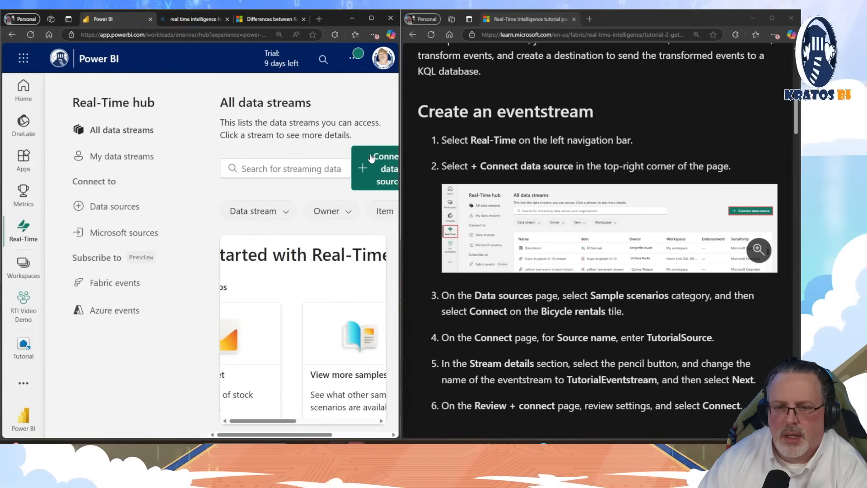
- Resize and reposition the Real-Time hub window so the tutorial instructions stay visible beside it
click(372, 19)
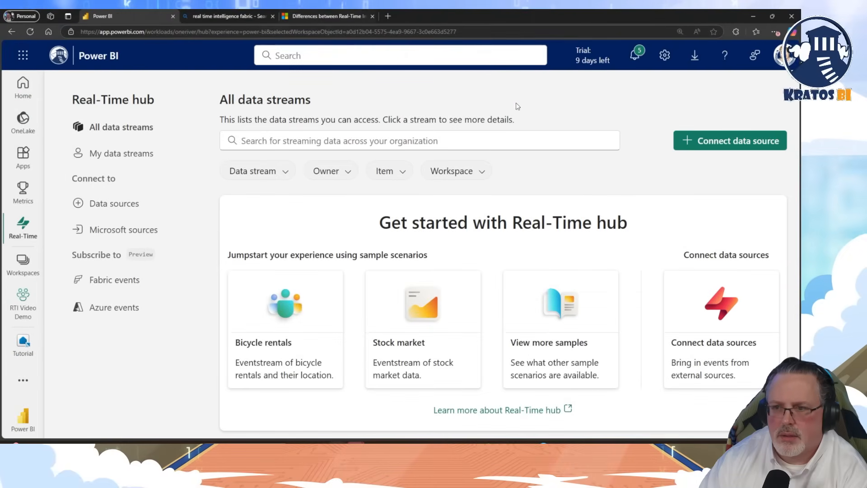
drag(514, 15, 451, 44)
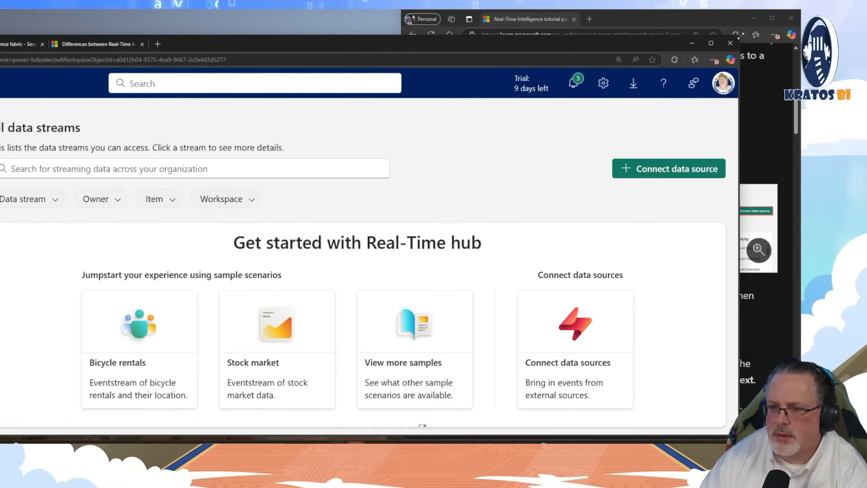
drag(678, 49, 465, 199)
drag(381, 190, 635, 53)
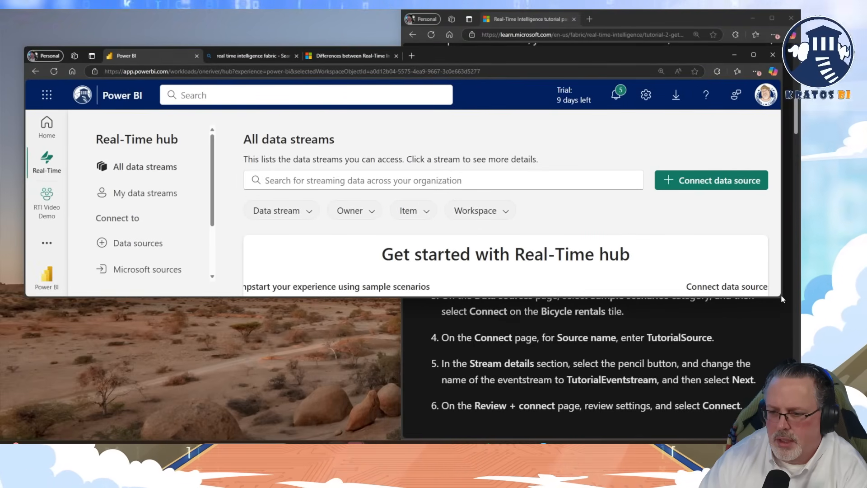
drag(781, 296, 439, 418)
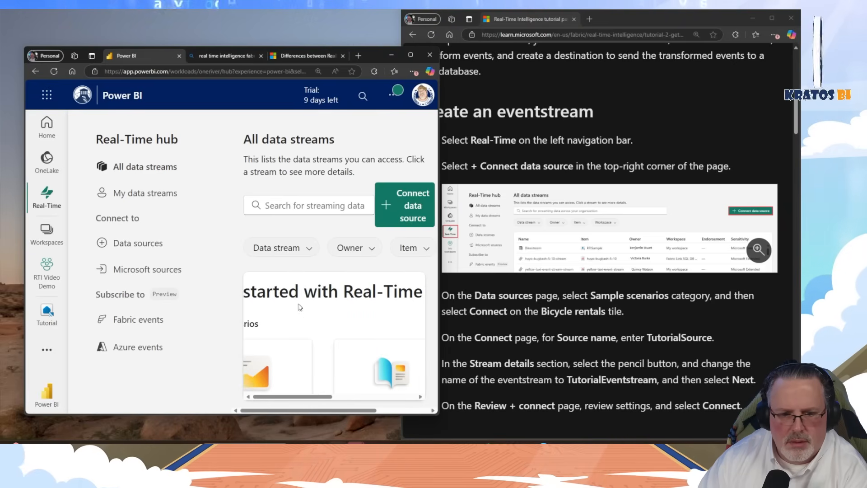
- Start connecting a data source from the Real-Time hub and dismiss the repeated welcome dialog
scroll(334, 320, right, 3)
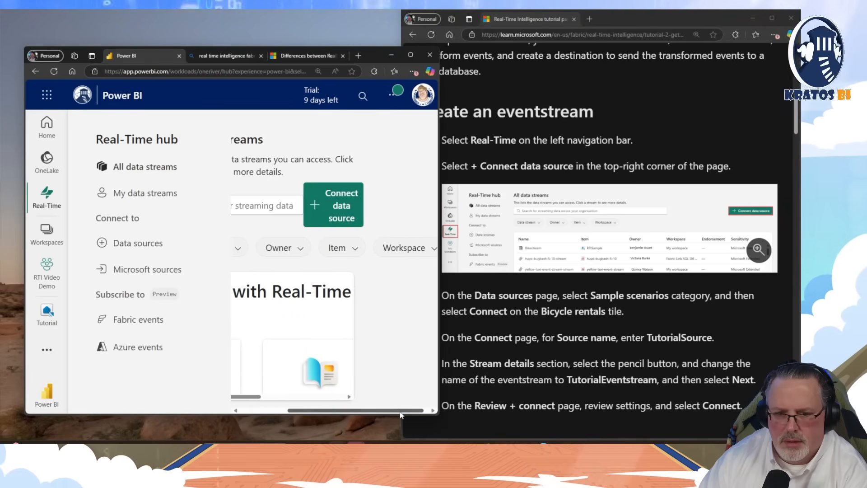
click(335, 207)
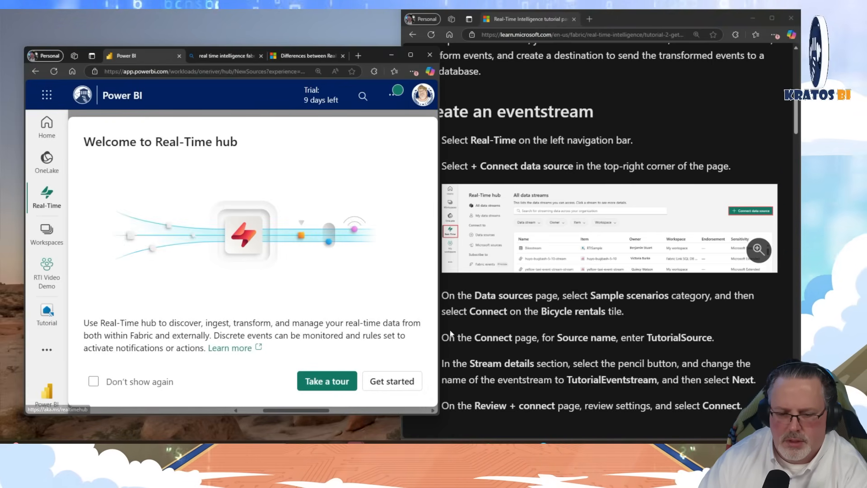
click(397, 382)
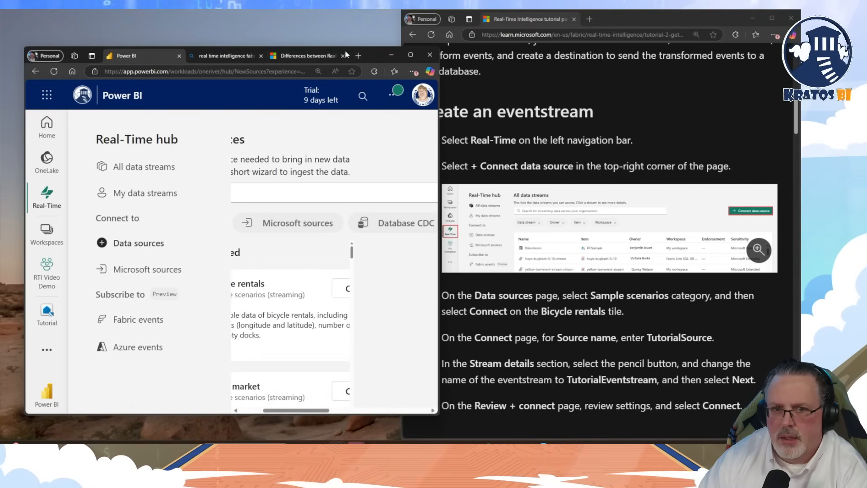
- Maximize the Data sources window, filter it to Sample scenarios and start connecting the Bicycle rentals source
drag(374, 58, 343, 51)
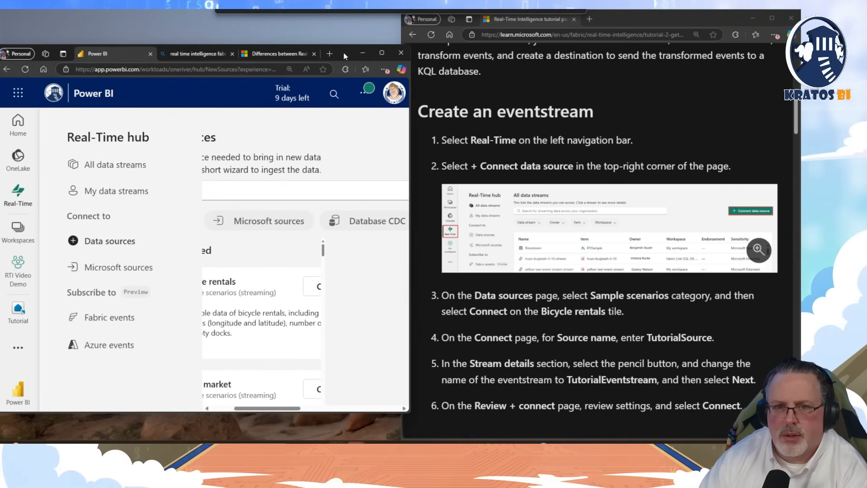
click(380, 54)
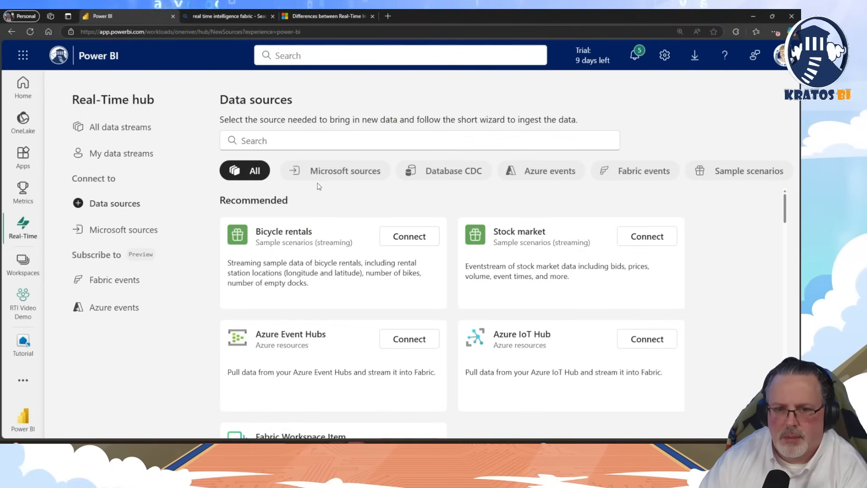
click(775, 171)
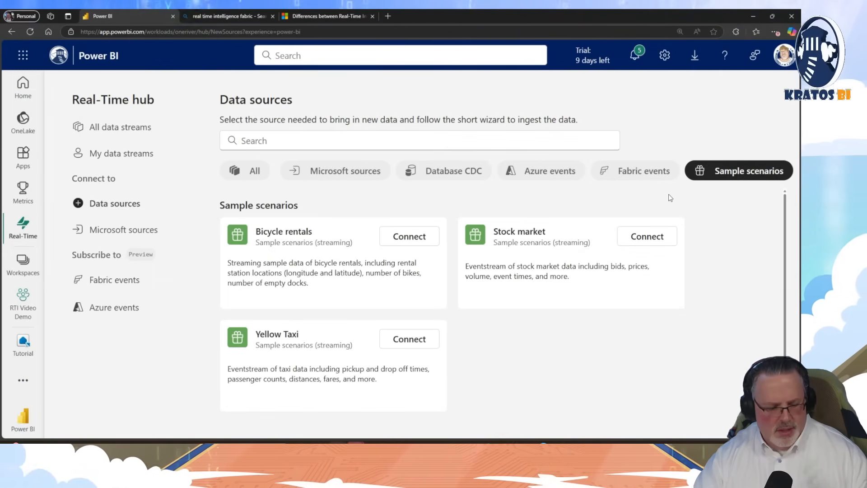
key(alt+Tab)
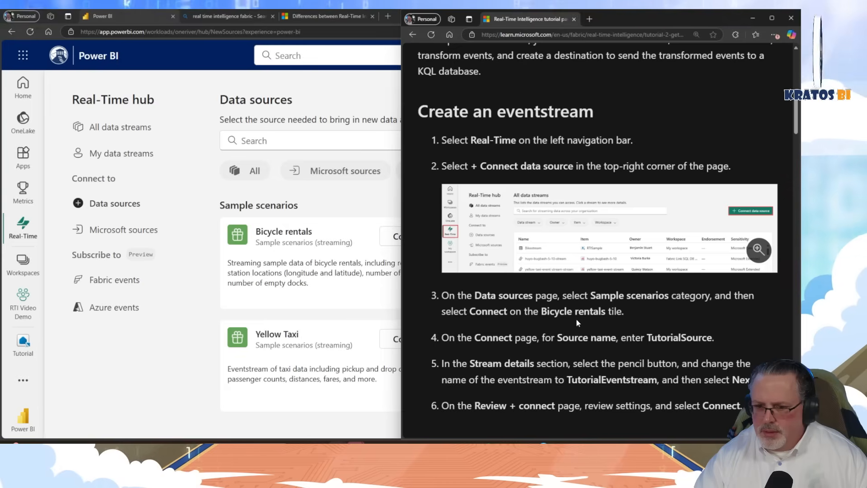
click(398, 238)
key(alt+Tab)
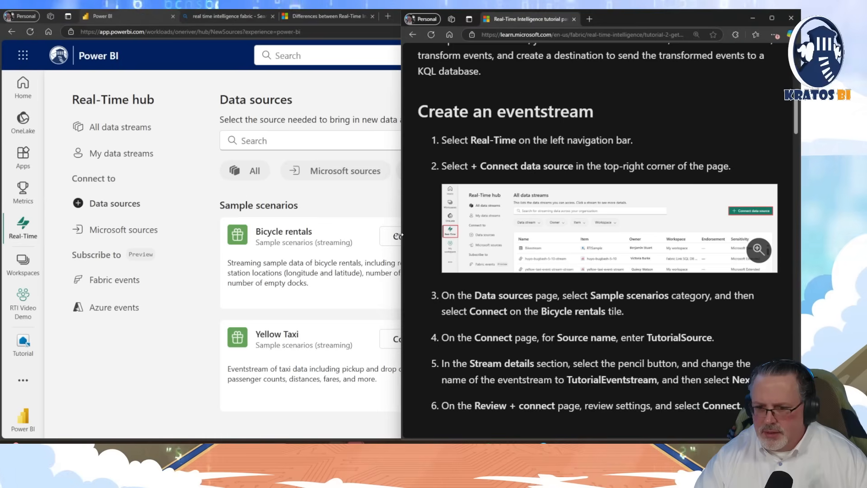
key(alt+Tab)
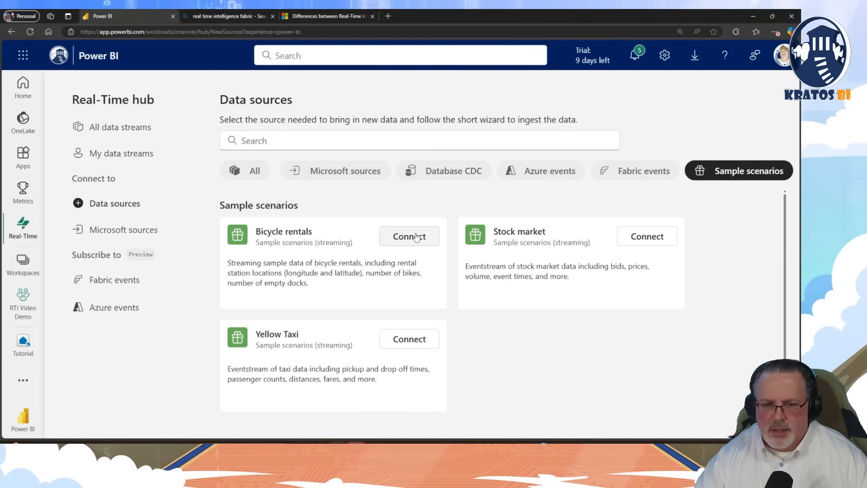
click(416, 237)
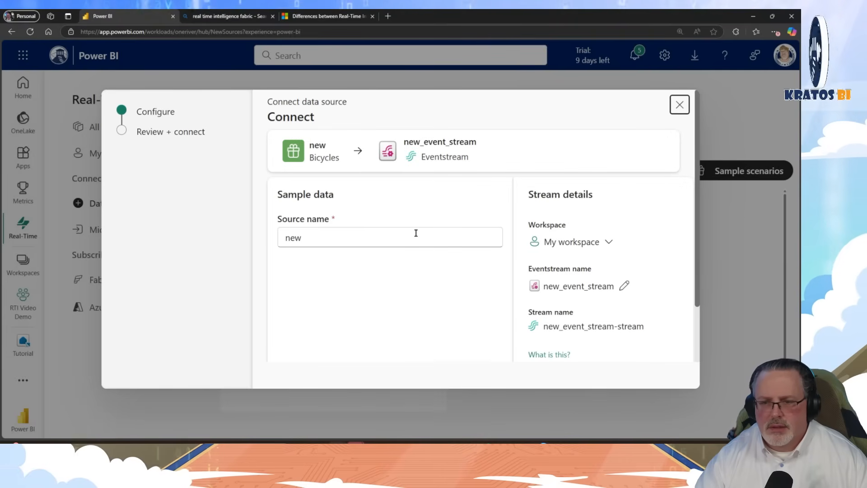
- Check the tutorial for the required source name and set the bicycle sample's source name to "TutorialSource"
key(alt+Tab)
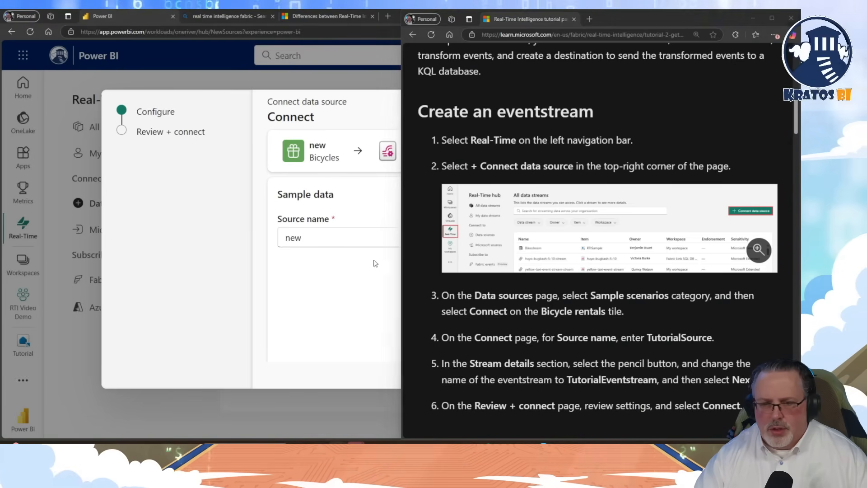
key(alt+Tab)
double_click(333, 235)
text(Tu)
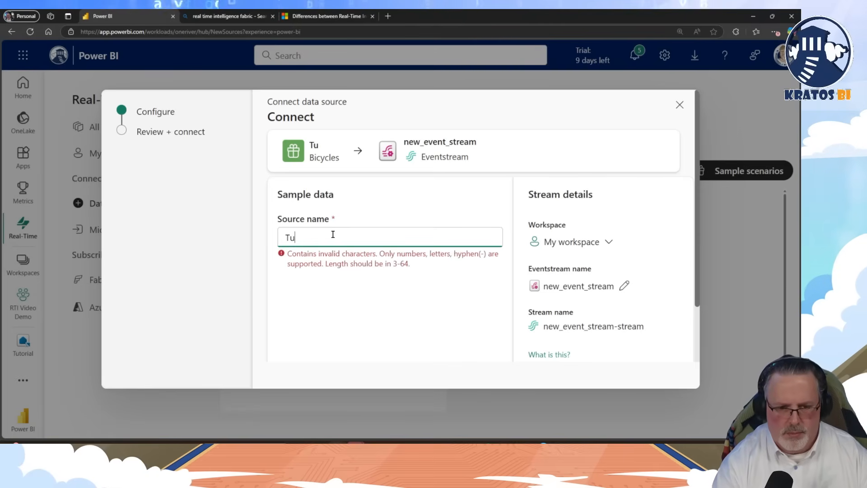
text(torialSource)
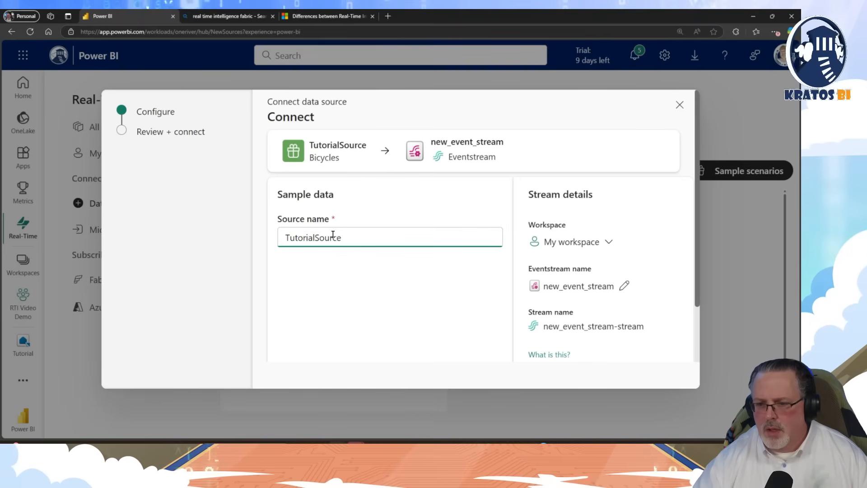
- Copy the eventstream name from the tutorial and set the bicycle source's eventstream name to "TutorialEventstream"
key(alt+Tab)
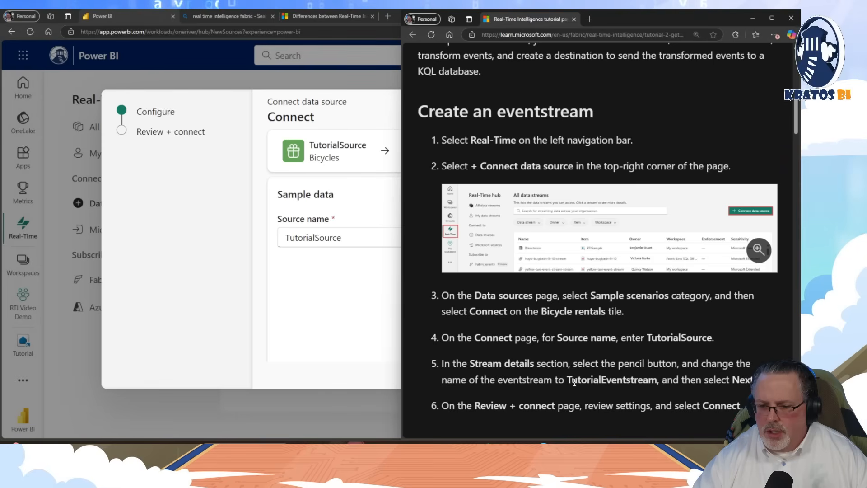
drag(568, 380, 658, 378)
key(ctrl+c)
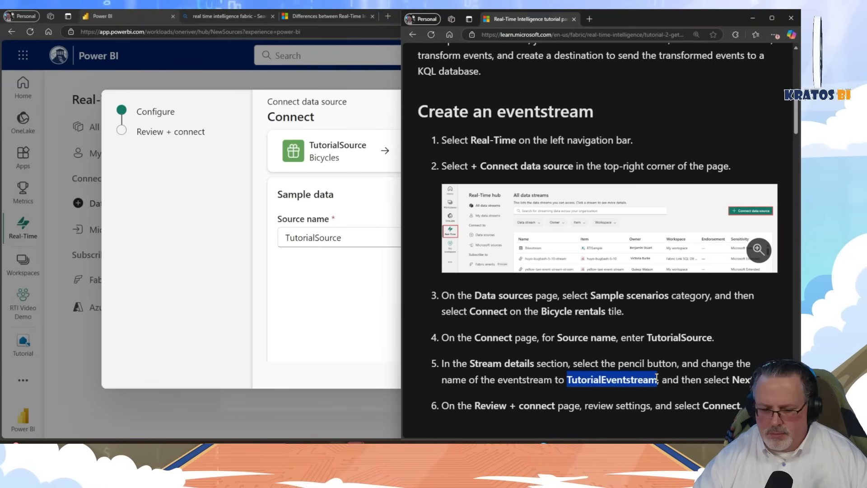
key(alt+Tab)
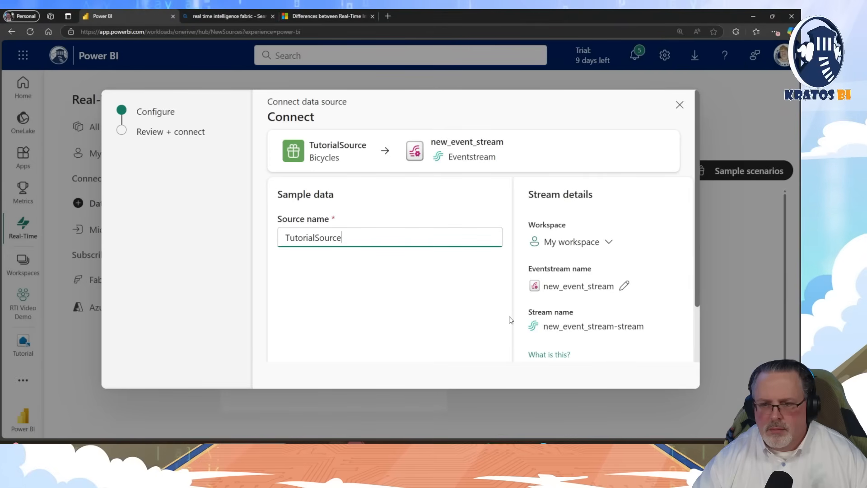
key(alt)
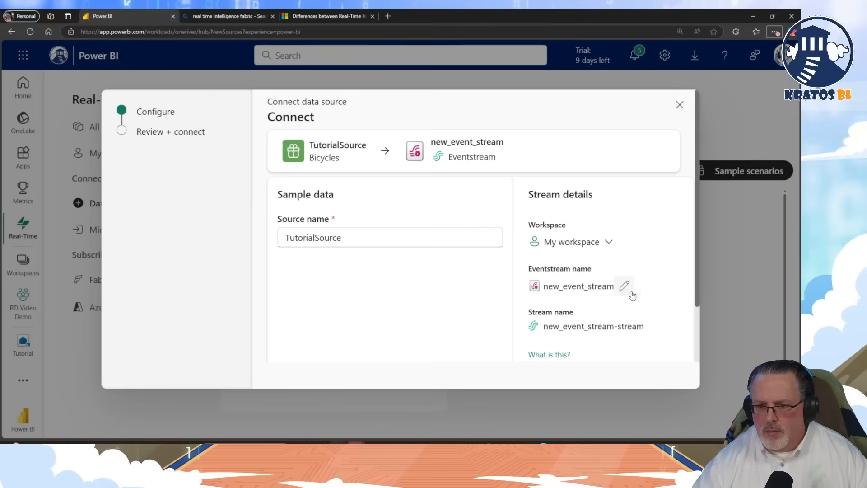
click(623, 289)
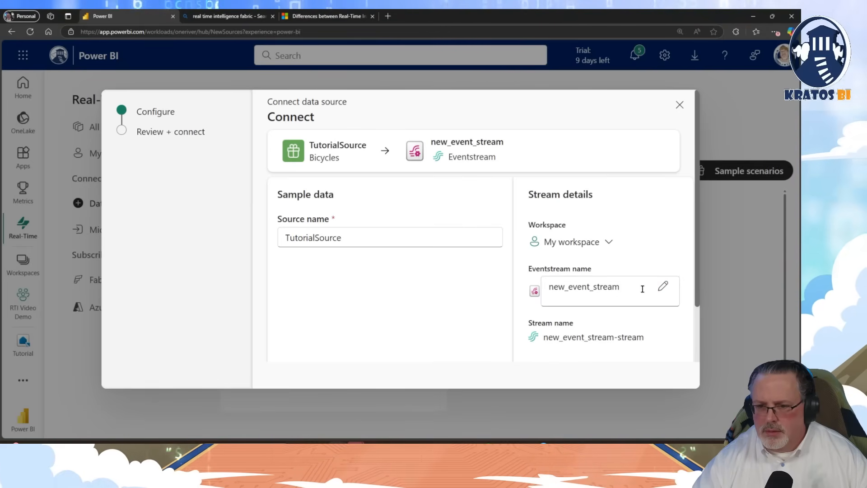
drag(643, 287, 519, 286)
text(TutorialEventstream)
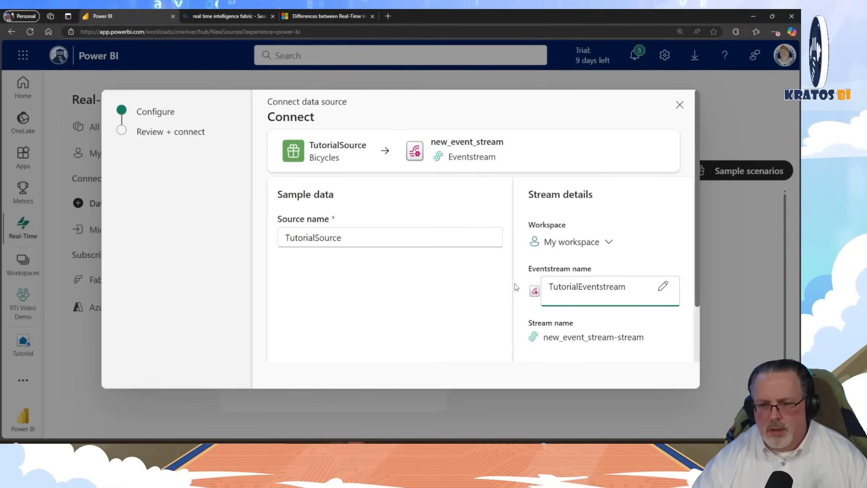
scroll(612, 286, down, 3)
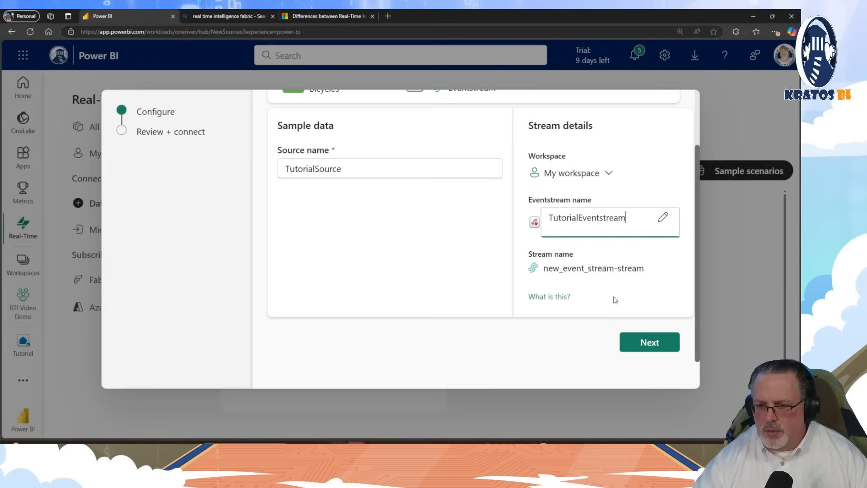
- Check the tutorial's next instructions, review the Bicycle rentals connection settings and try to connect the source
key(alt+Tab)
scroll(643, 347, down, 3)
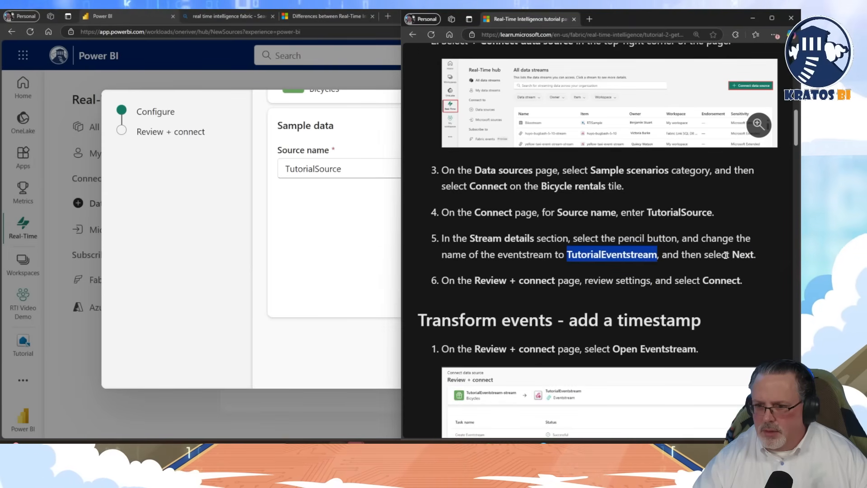
key(alt+Tab)
click(637, 343)
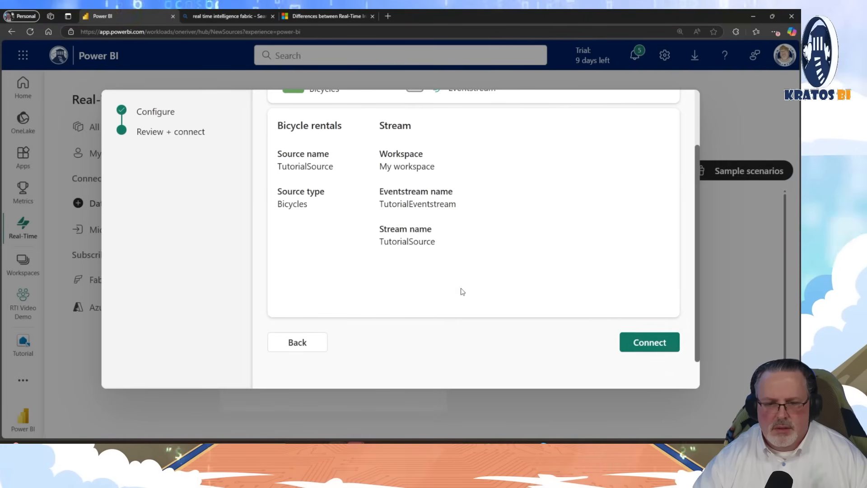
scroll(462, 293, up, 2)
scroll(476, 297, down, 2)
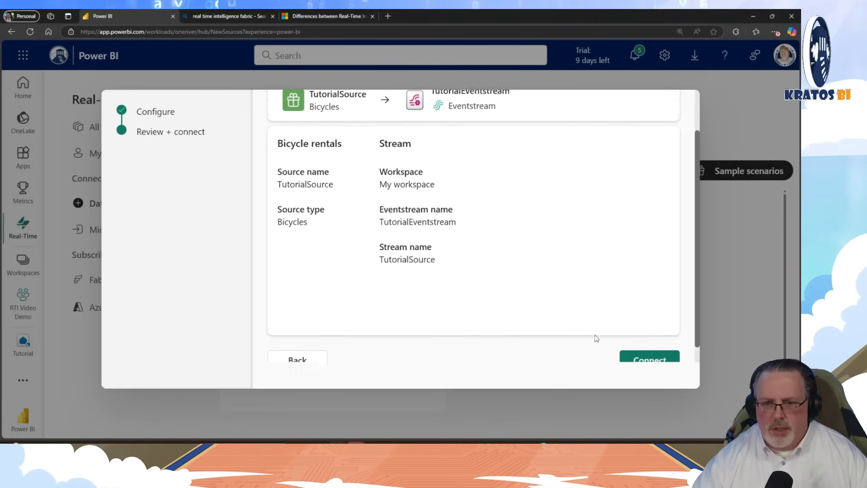
click(653, 351)
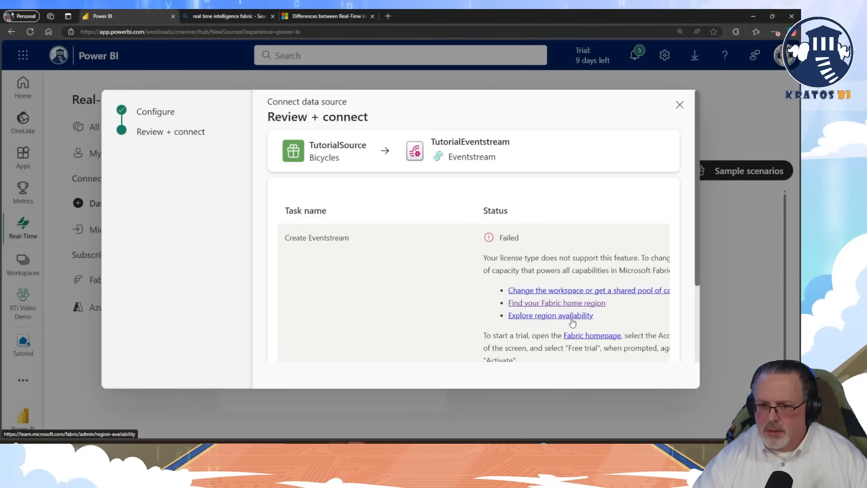
- Examine the status details of the eventstream creation tasks and close the connection wizard
scroll(572, 316, down, 2)
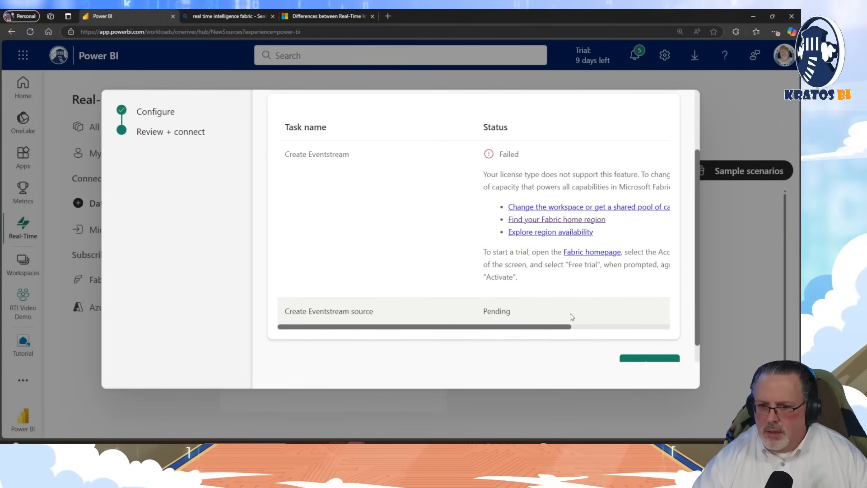
scroll(571, 317, up, 1)
scroll(572, 317, up, 1)
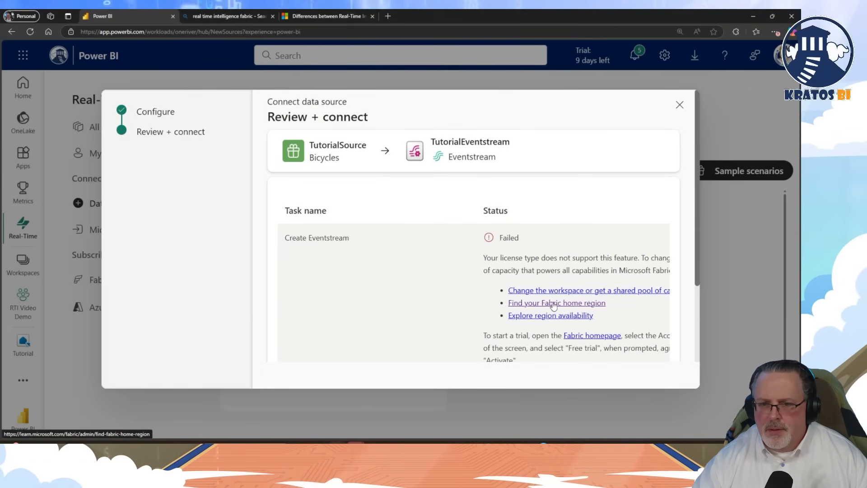
scroll(555, 308, down, 1)
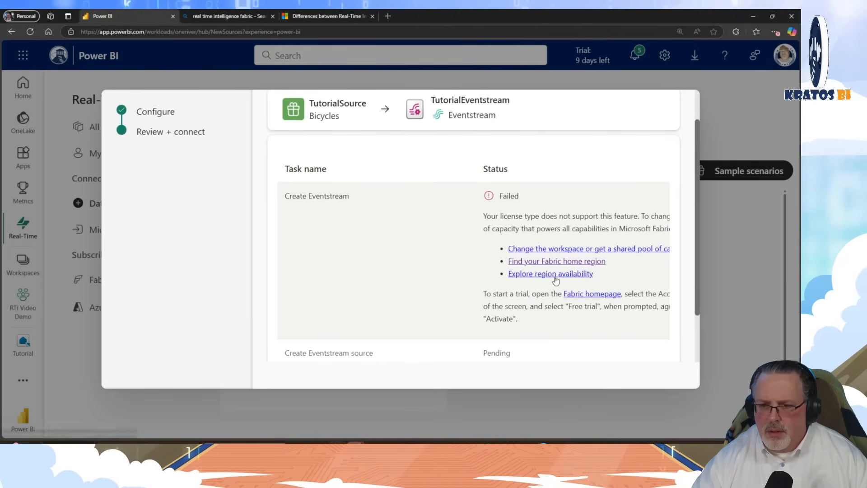
scroll(571, 282, down, 2)
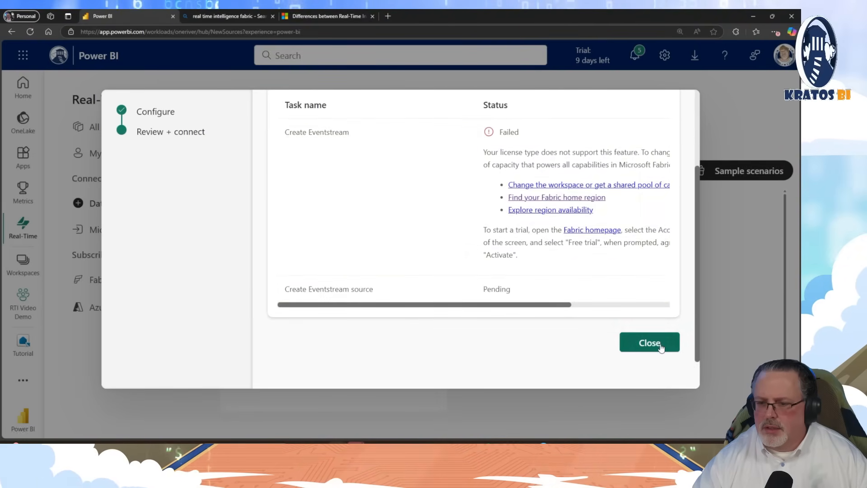
click(663, 346)
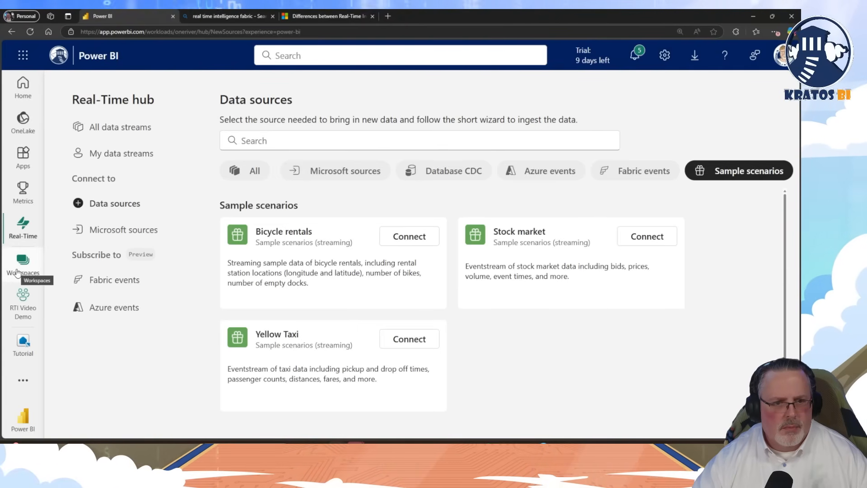
- Reload the Real-Time hub, dismiss the welcome dialogs and start connecting the Bicycle rentals source again
click(28, 239)
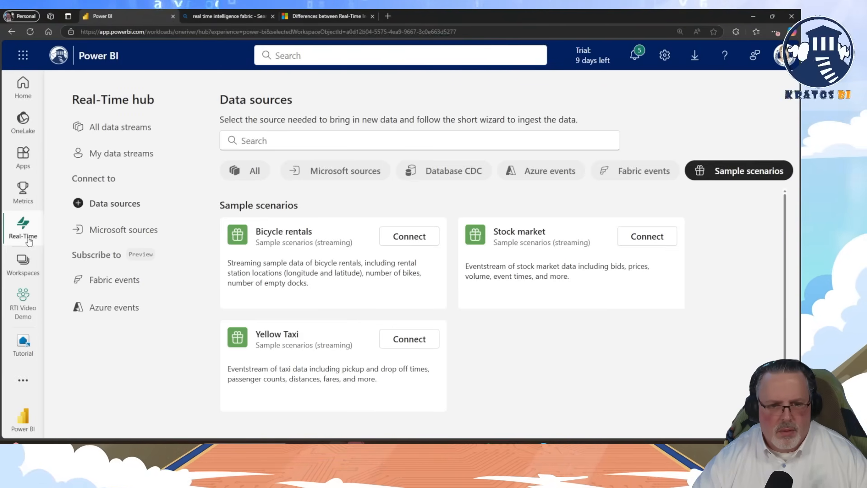
click(260, 374)
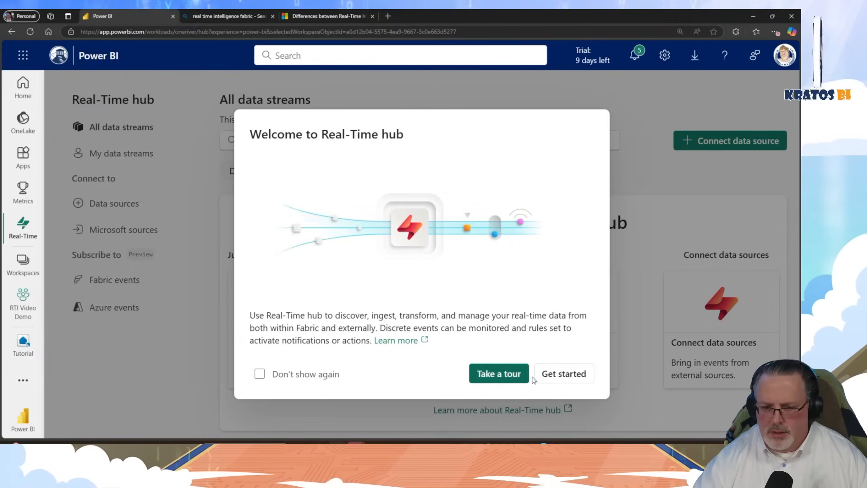
click(564, 374)
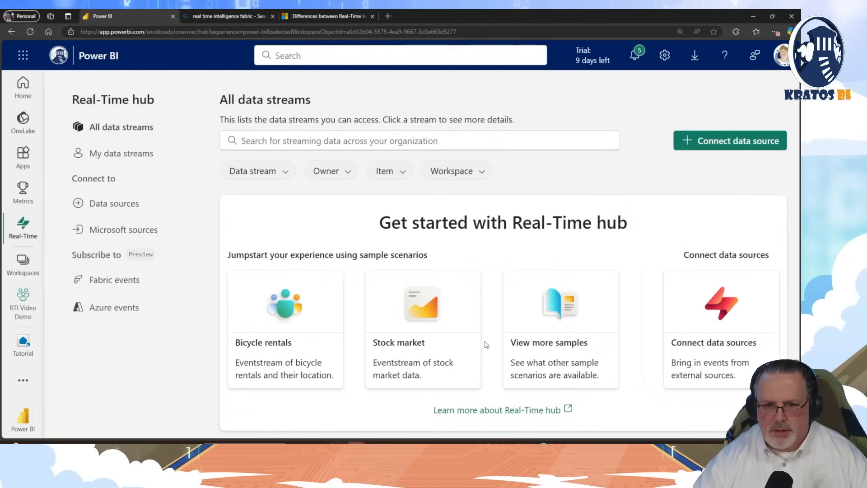
click(735, 141)
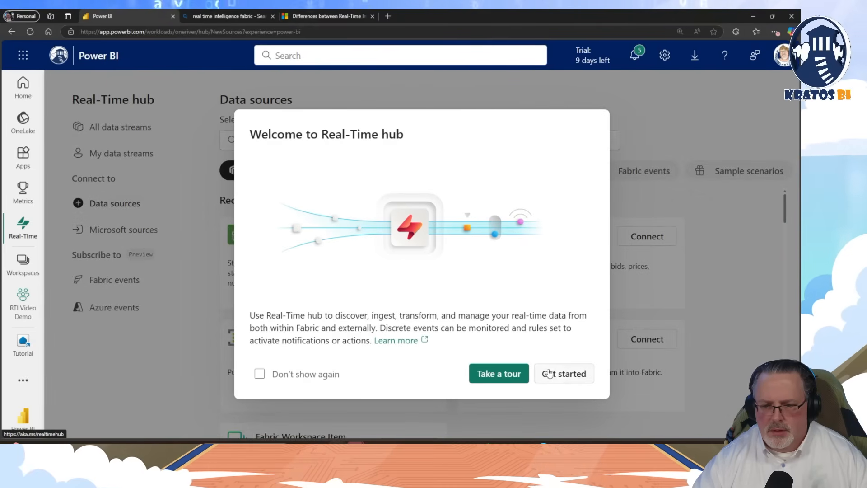
click(549, 374)
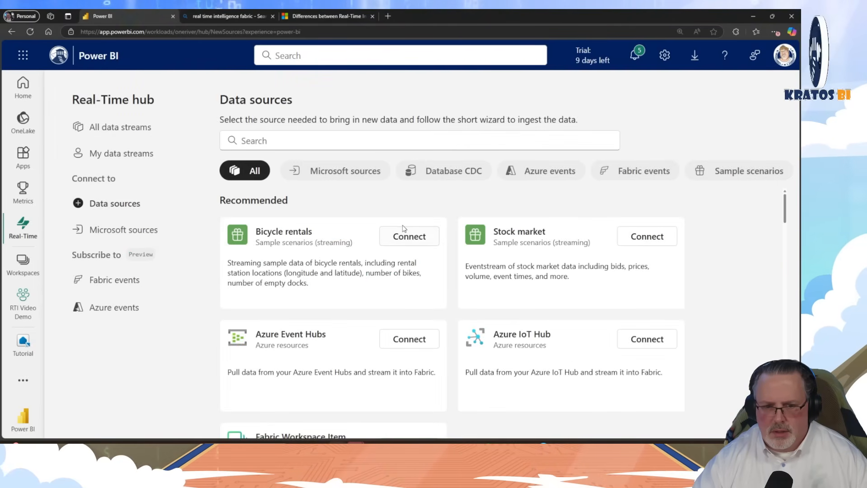
click(406, 239)
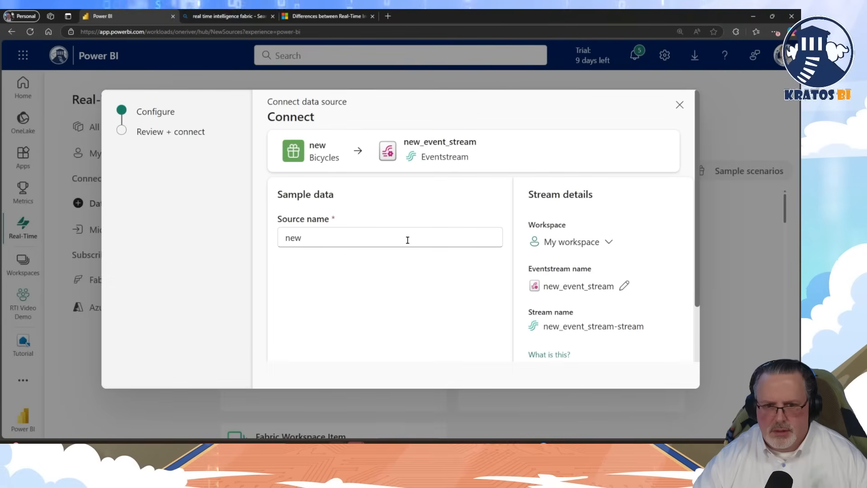
- Name the new eventstream "TutorialEventstream" and set the bicycle sample's source name to "Tutorial"
click(624, 285)
drag(623, 287, 501, 295)
key(ctrl+v)
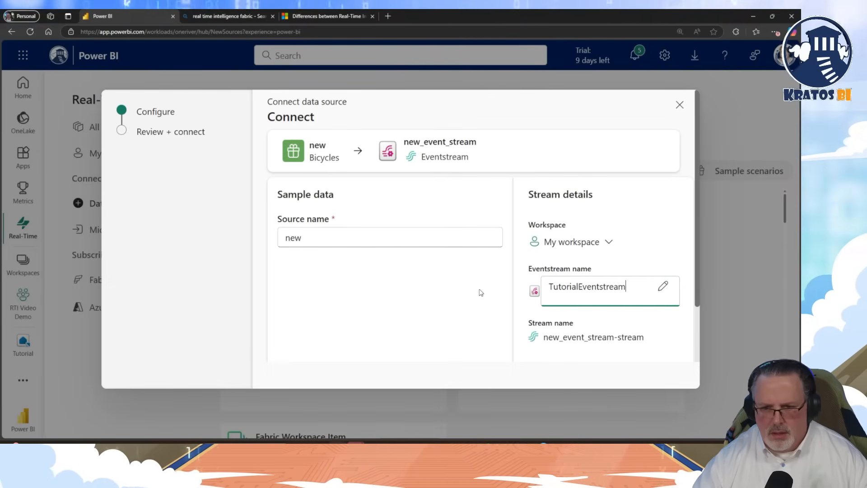
click(343, 238)
key(ctrl+a)
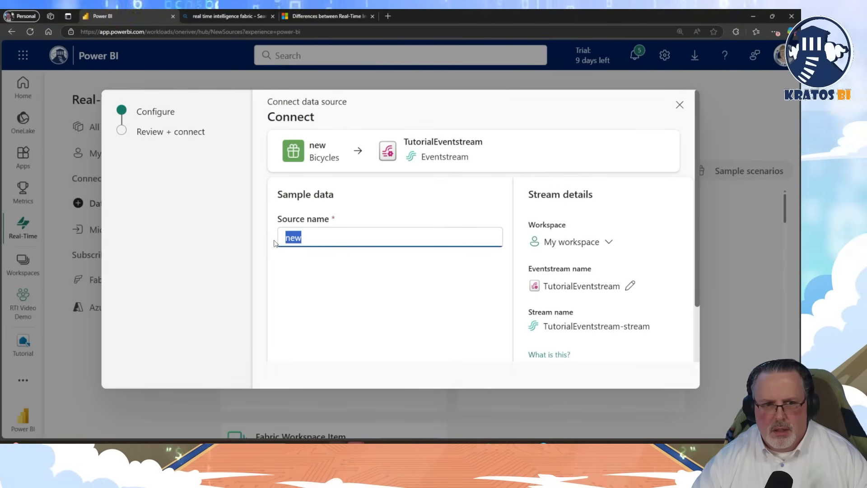
text(TutorialEventstream)
drag(315, 241, 444, 251)
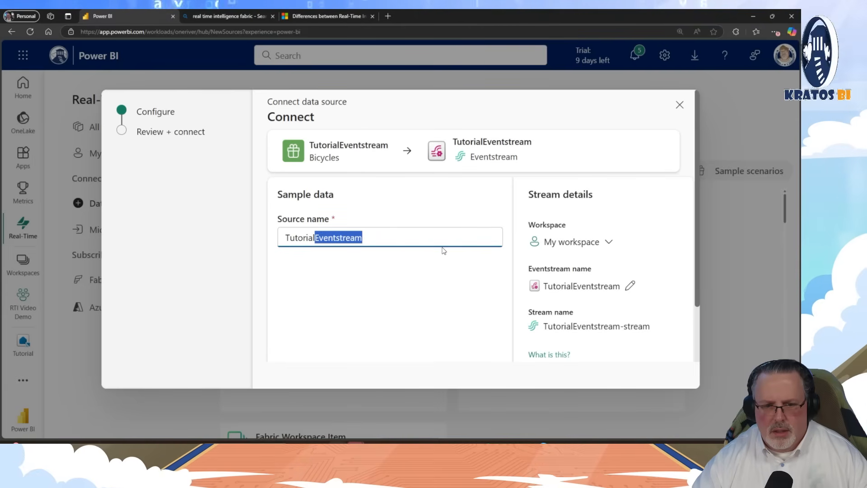
key(BackSpace)
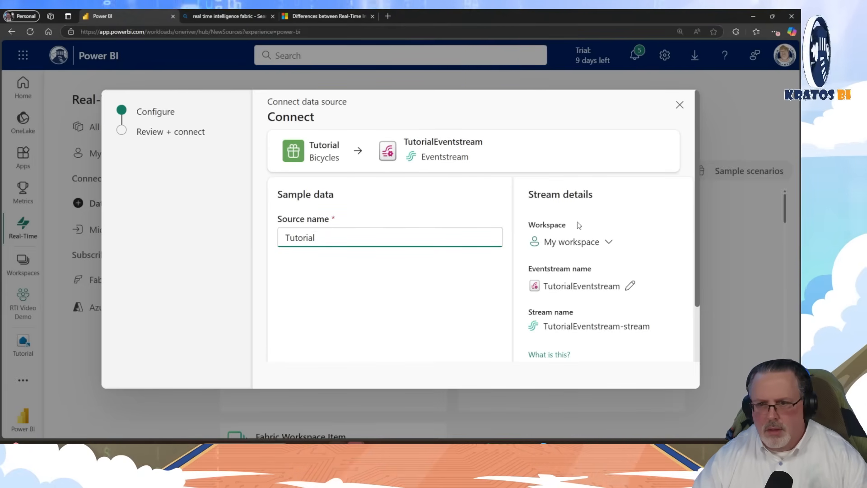
- Check the target workspace in the connection review, then cancel the wizard and discard its settings
scroll(601, 260, down, 2)
click(663, 348)
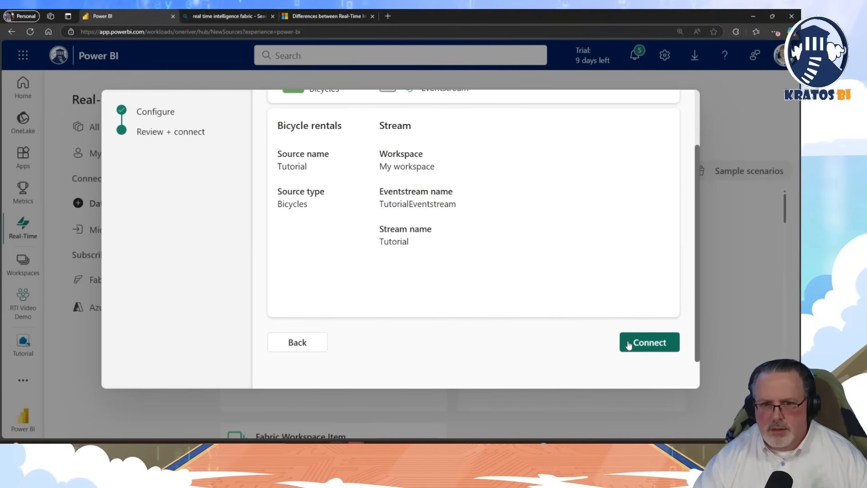
scroll(575, 323, up, 3)
double_click(389, 234)
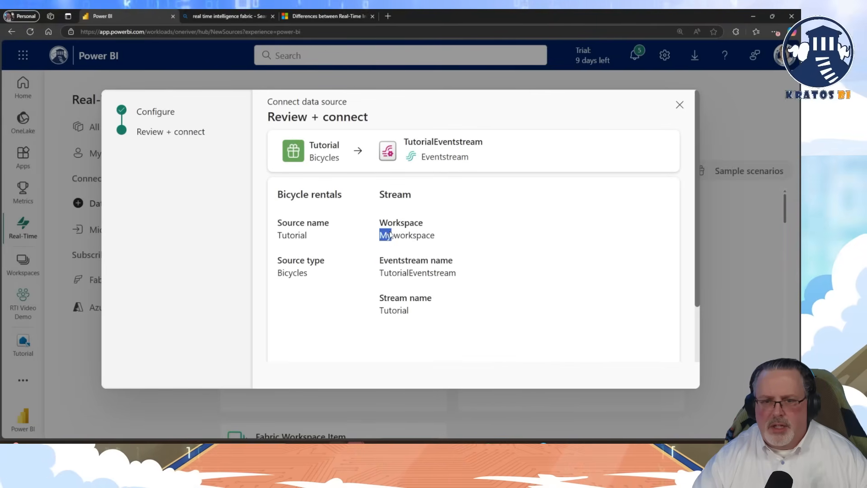
click(400, 234)
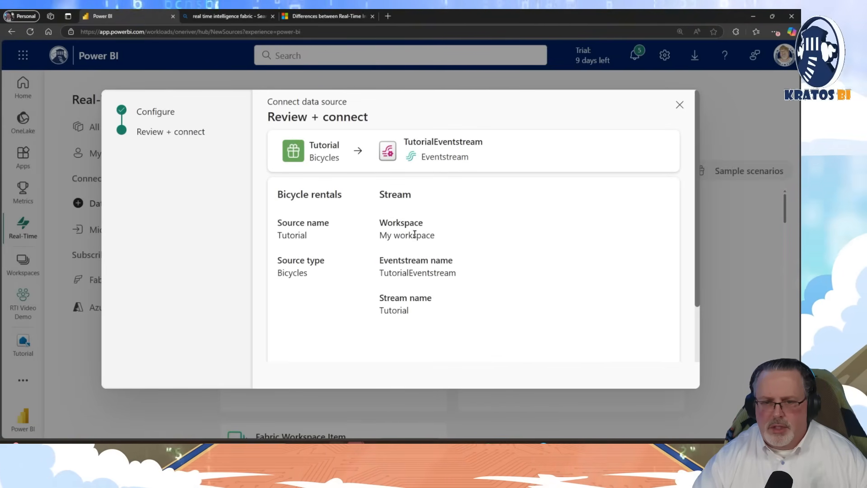
click(679, 106)
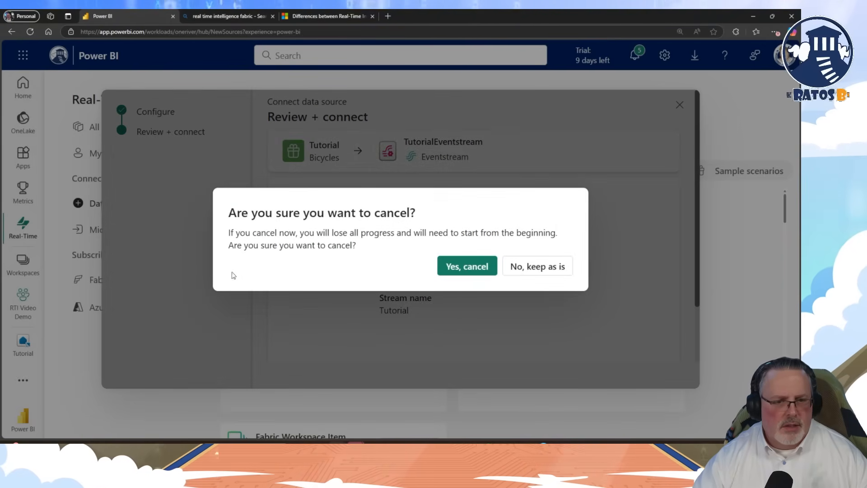
click(475, 270)
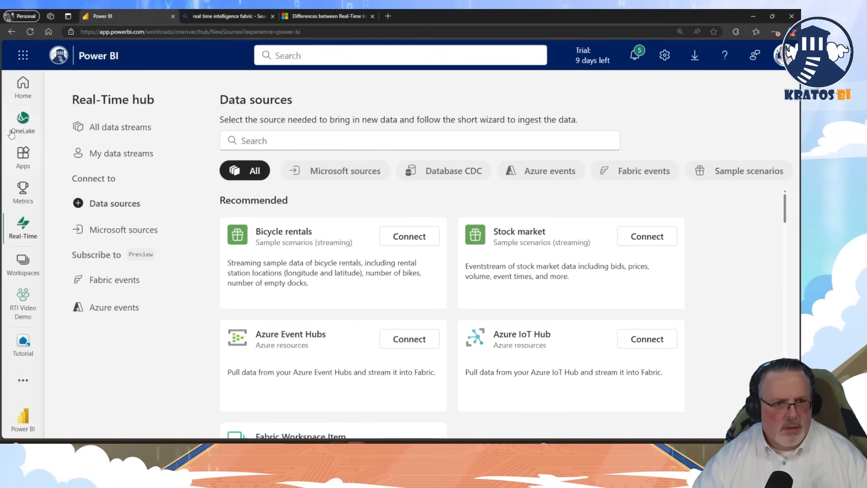
- Reopen the Real-Time hub from the home page and dismiss its welcome dialog with the option not to show it again
click(20, 93)
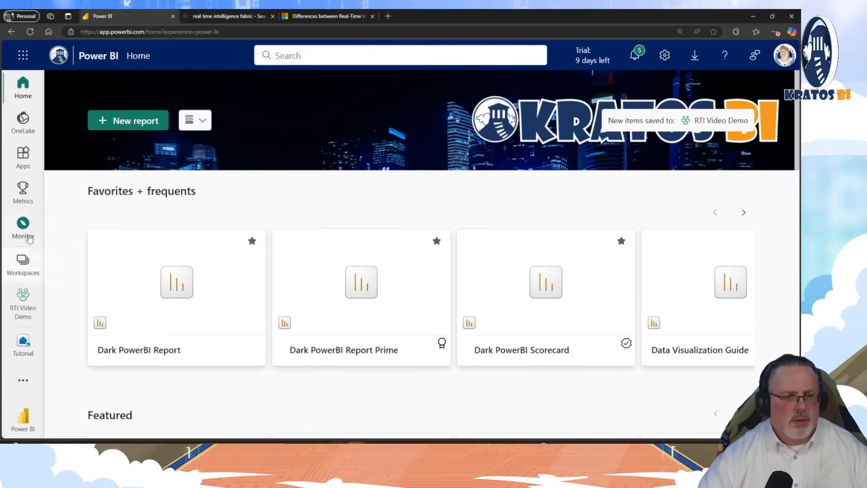
click(23, 380)
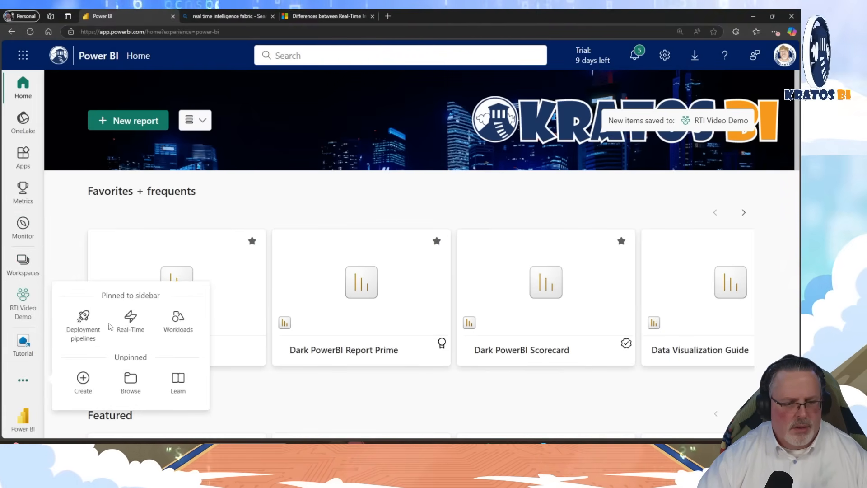
click(128, 320)
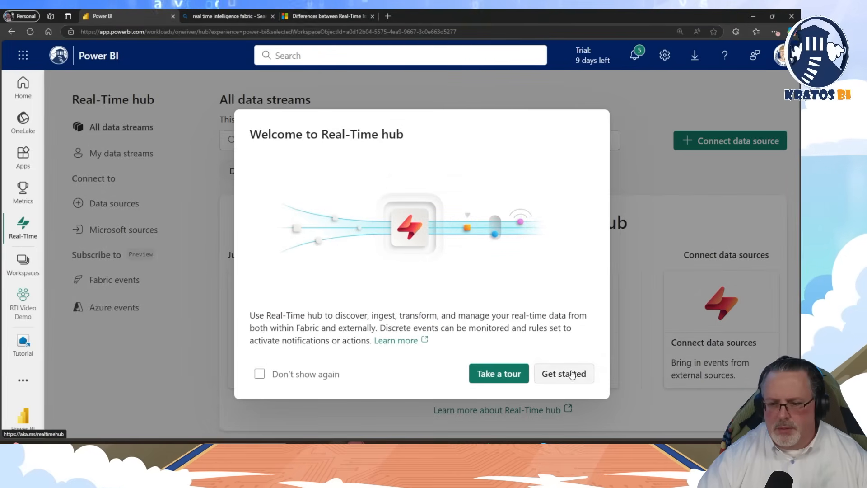
click(301, 374)
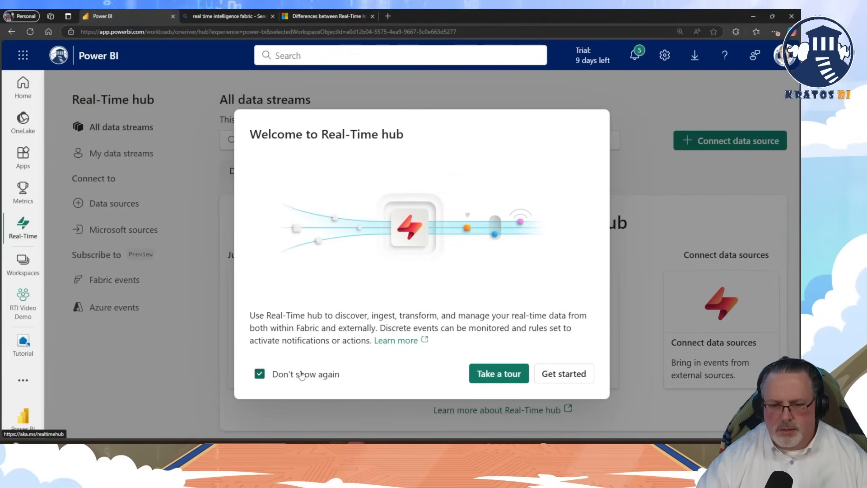
click(550, 376)
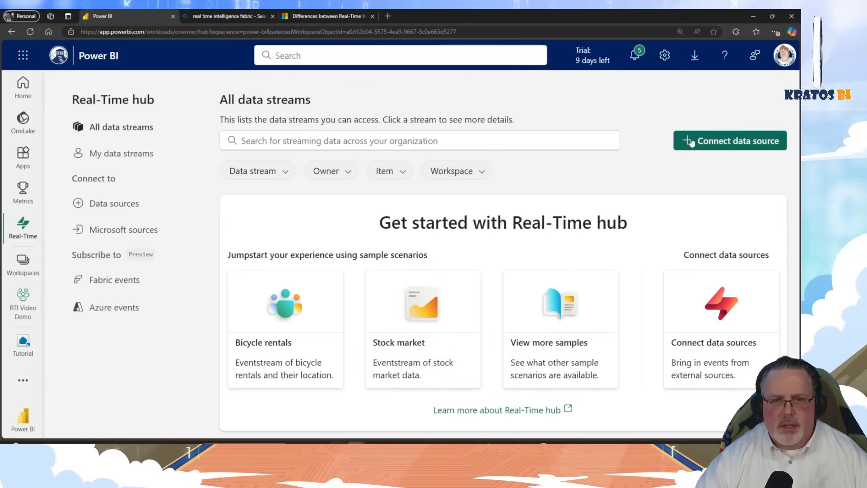
- Filter the list of all data streams to the RTI Video Demo workspace
click(481, 174)
scroll(472, 278, down, 5)
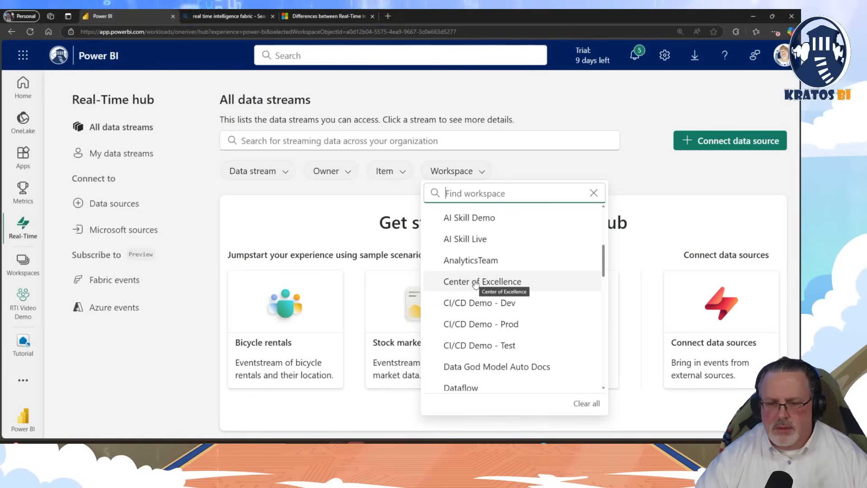
scroll(479, 276, down, 4)
scroll(489, 264, up, 1)
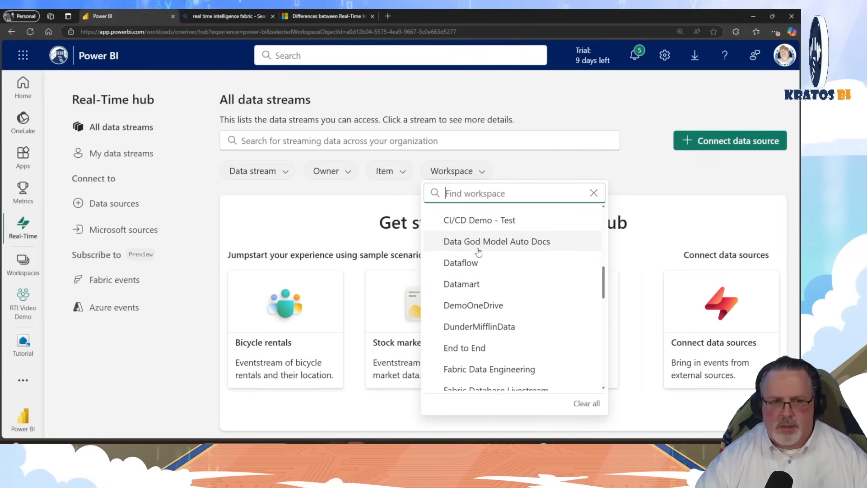
scroll(481, 259, down, 6)
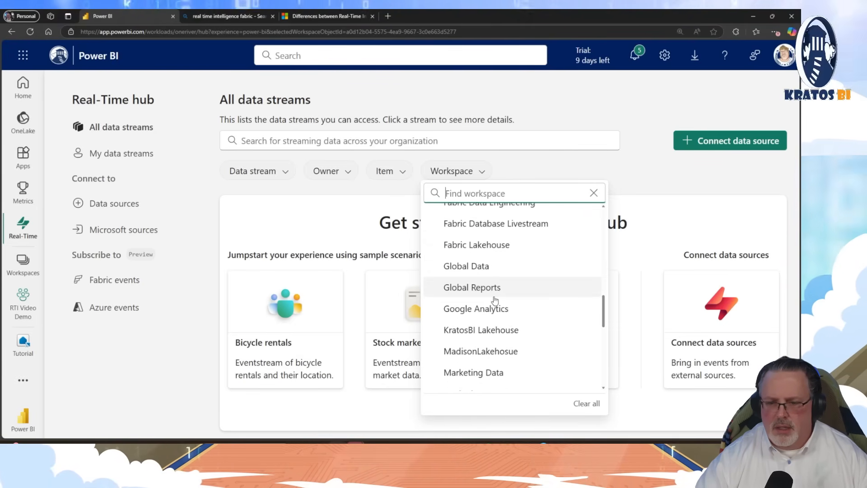
scroll(496, 301, down, 4)
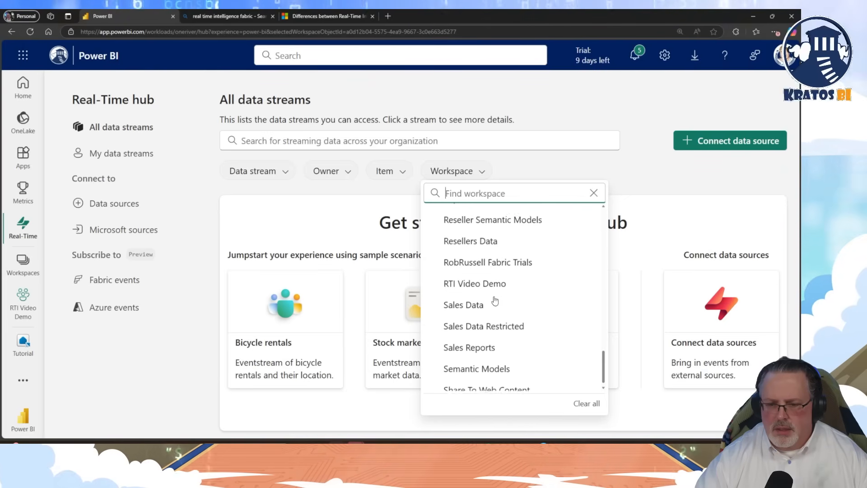
click(489, 275)
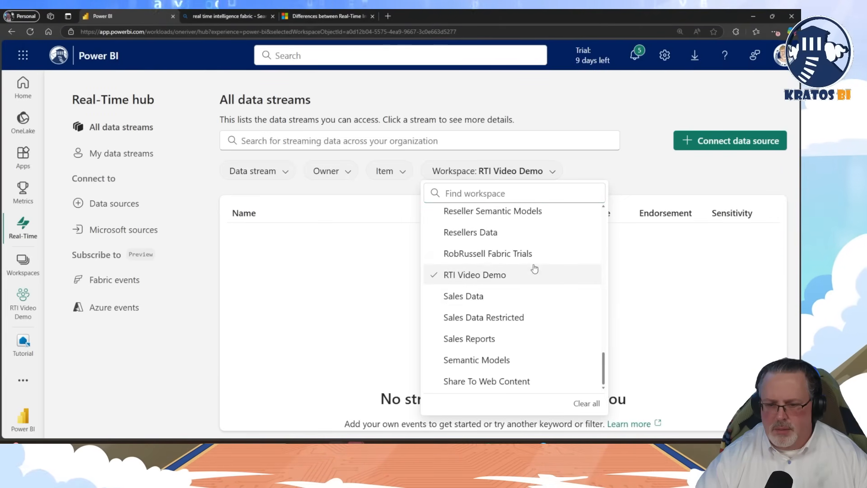
key(Escape)
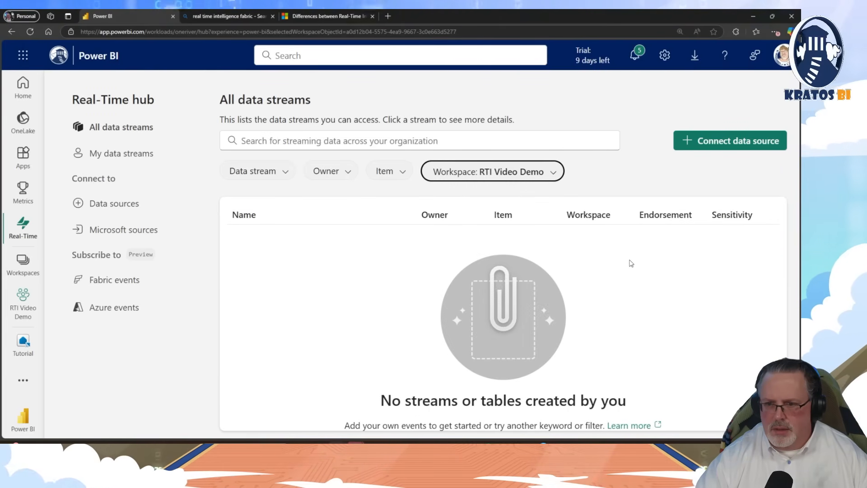
- Start connecting the Bicycle rentals sample scenario as a data source and set its source name to "Tutorial"
click(722, 149)
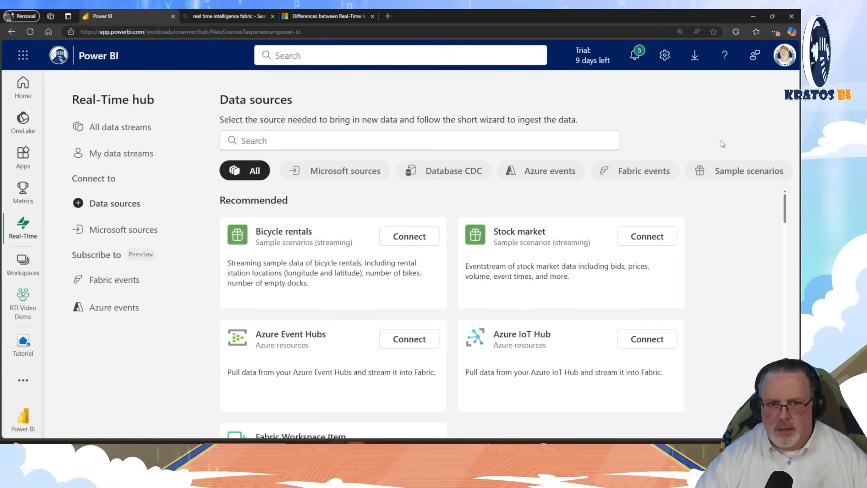
click(722, 173)
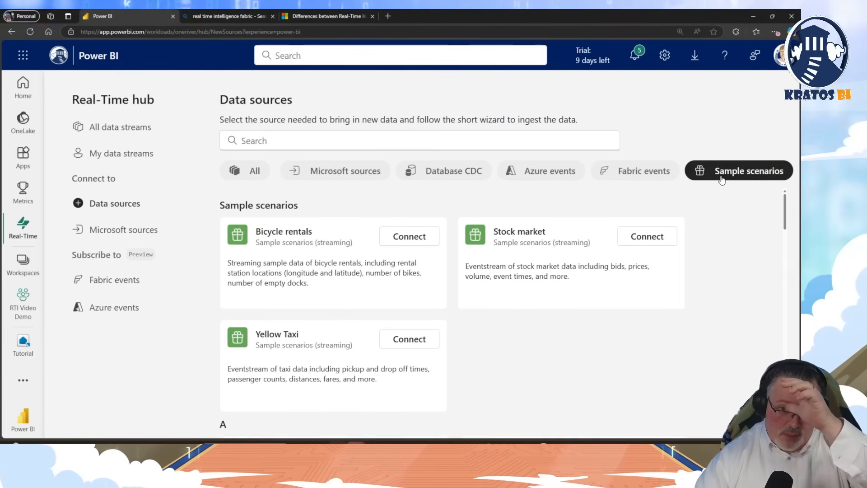
click(409, 237)
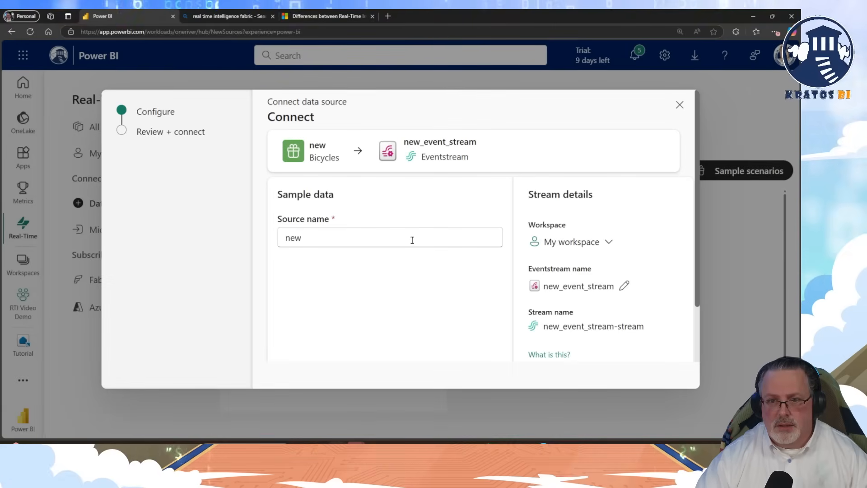
double_click(416, 239)
text(TutorialEventstream)
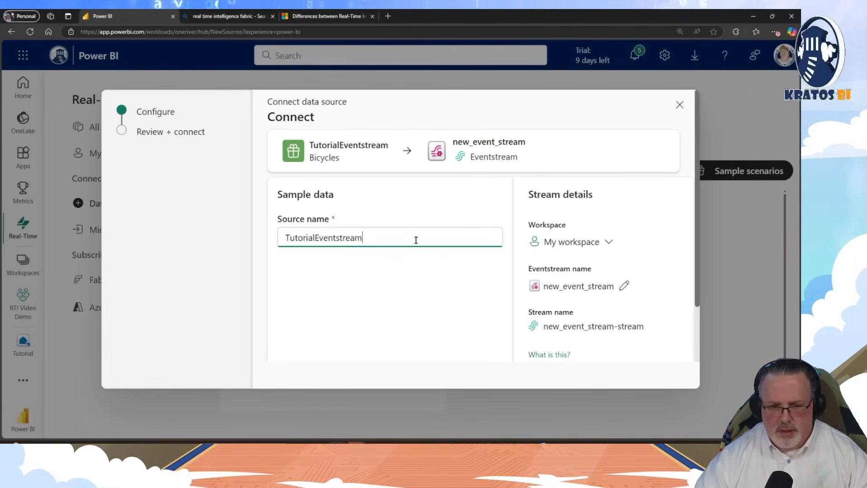
drag(317, 239, 363, 238)
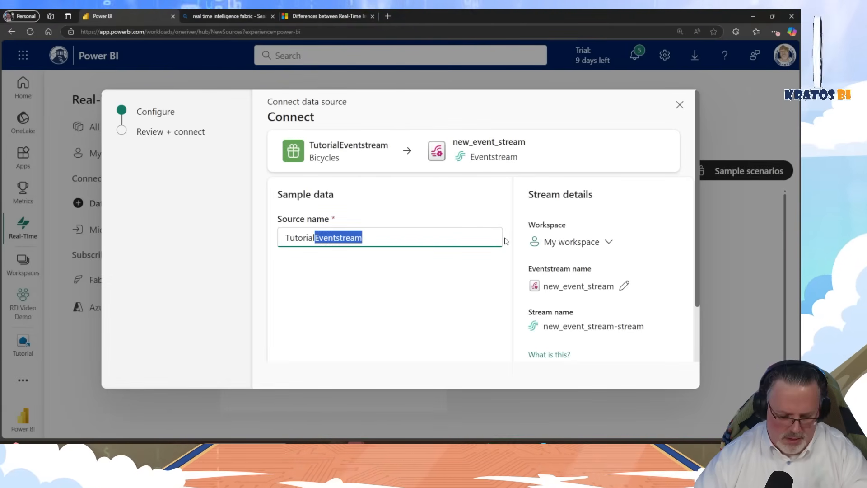
key(BackSpace)
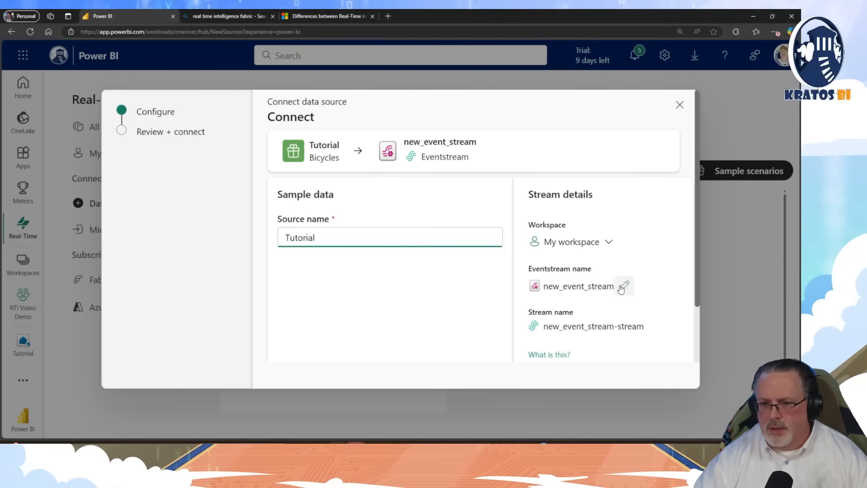
- Set the target workspace to RTI Video Demo and name the eventstream "TutorialEventstream"
click(605, 246)
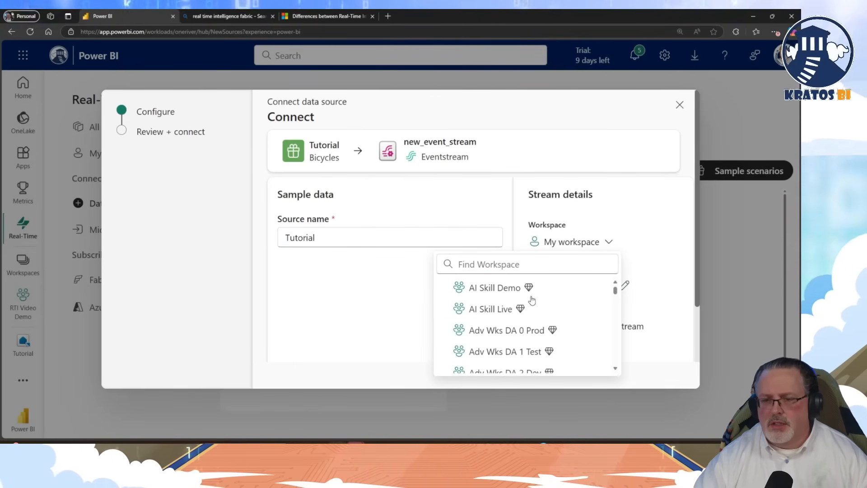
text(rti)
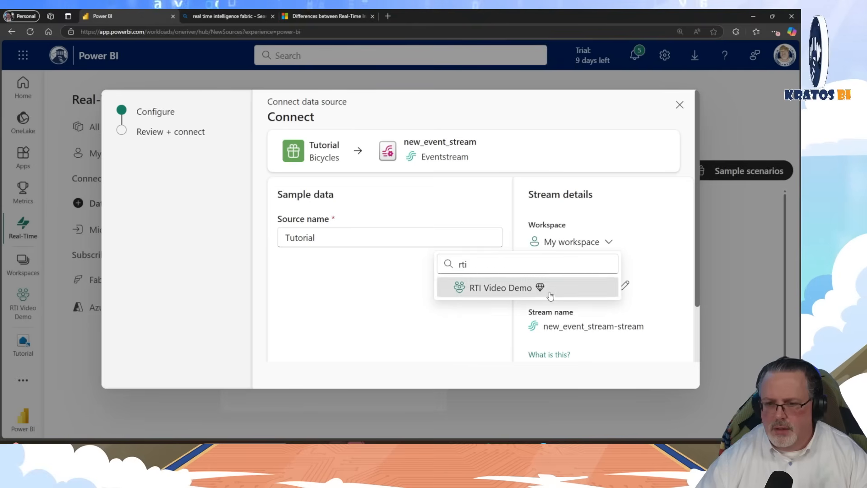
click(548, 292)
drag(635, 287, 539, 292)
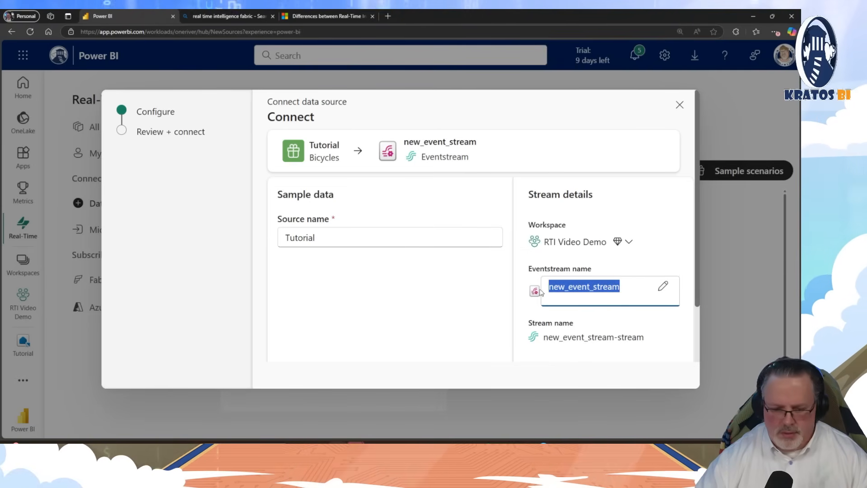
text(TutorialEventstream)
click(677, 257)
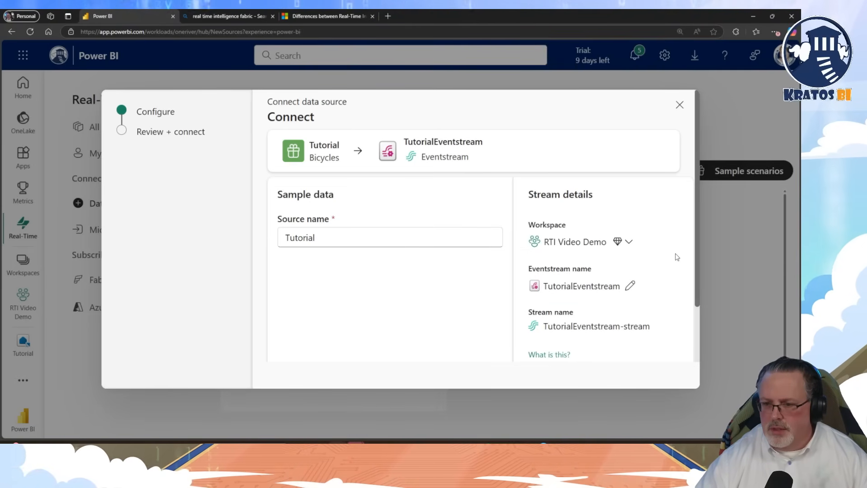
- Proceed to the connection review, connect the bicycle source to the eventstream and finish the wizard
scroll(668, 256, down, 2)
click(651, 351)
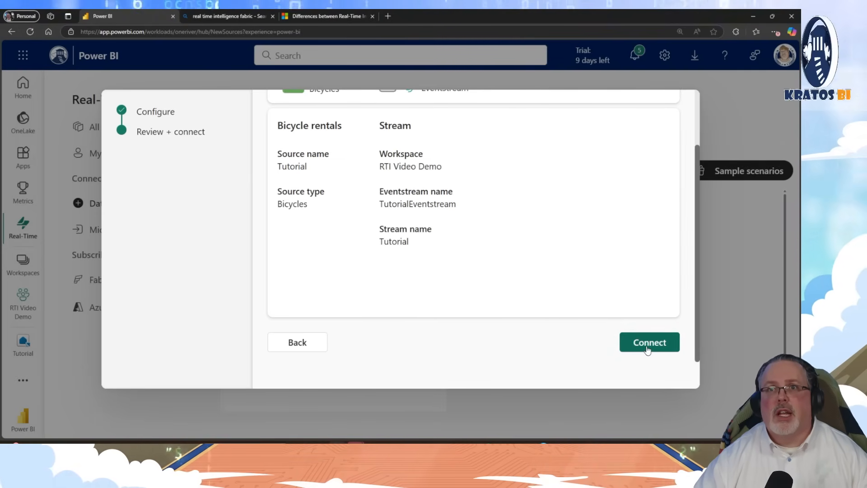
click(639, 351)
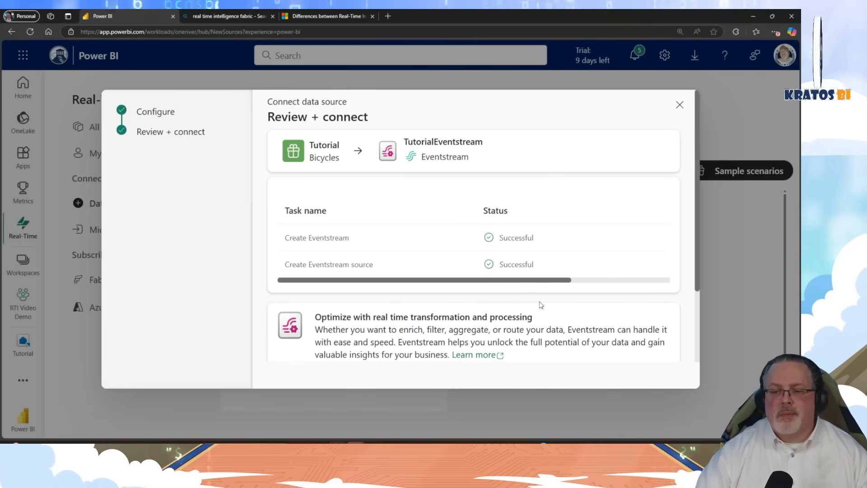
scroll(537, 274, down, 2)
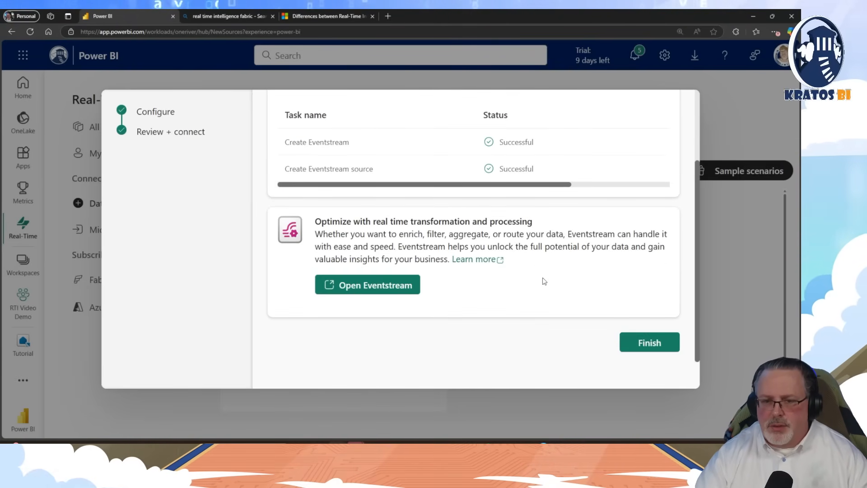
click(646, 346)
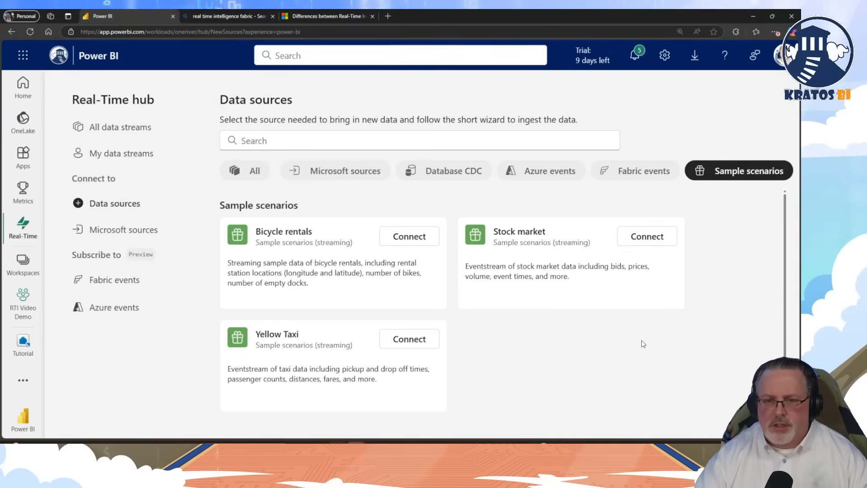
- Read the Microsoft Learn tutorial's instructions for opening the eventstream and adding a timestamp, and return to Power BI
key(alt+Tab)
scroll(630, 258, down, 4)
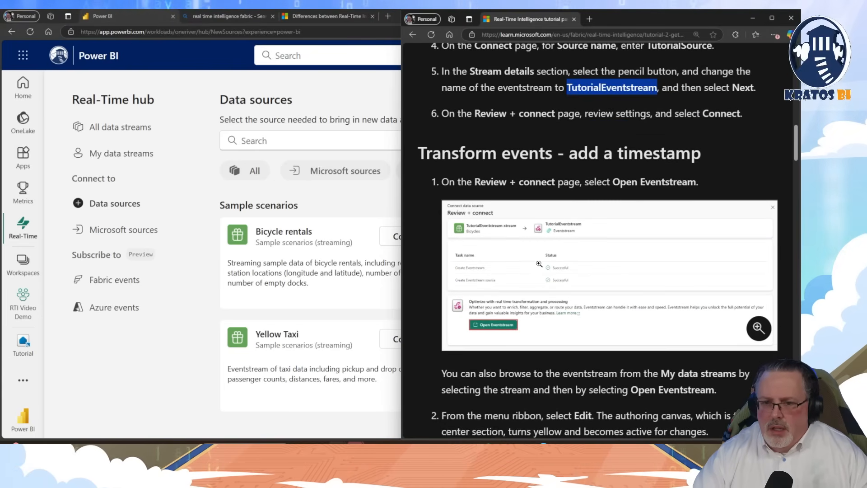
scroll(519, 263, down, 3)
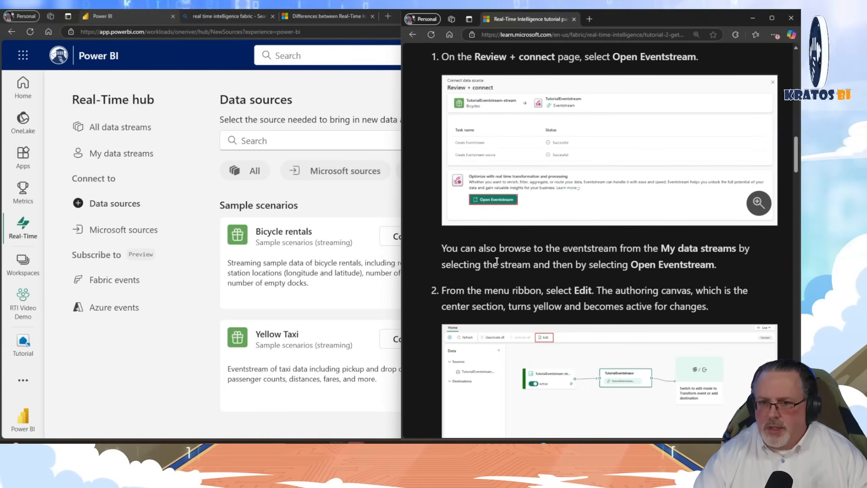
scroll(494, 248, up, 4)
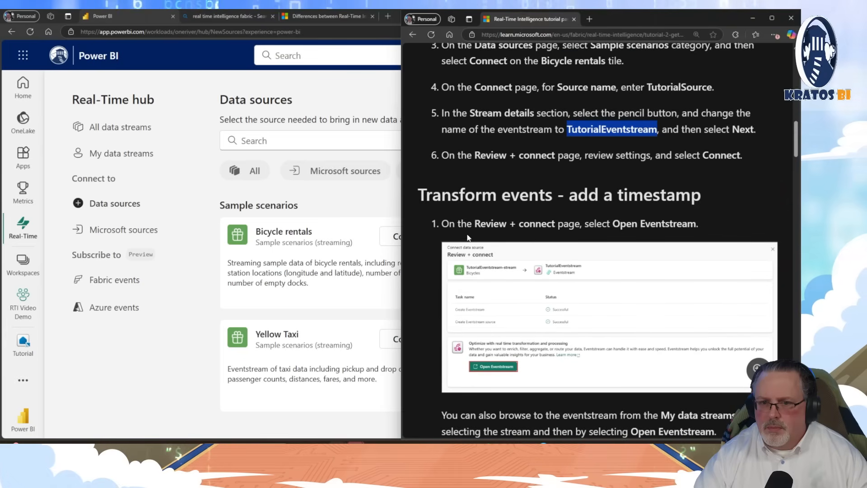
scroll(507, 246, down, 2)
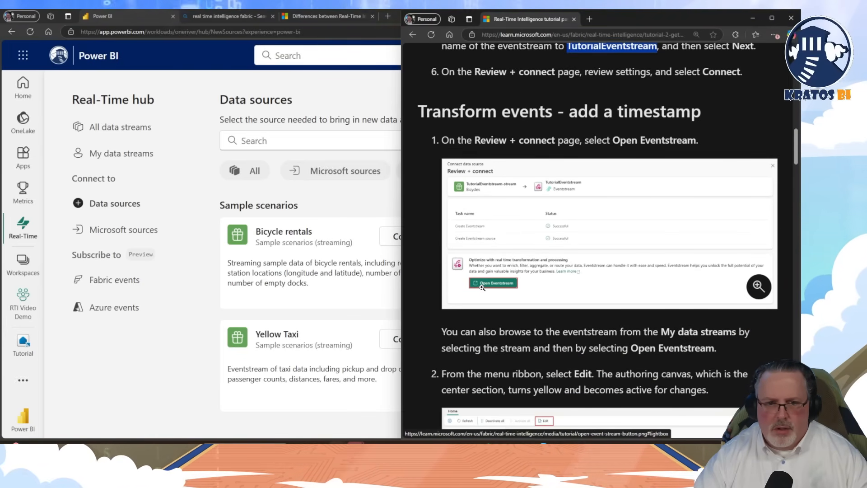
click(393, 241)
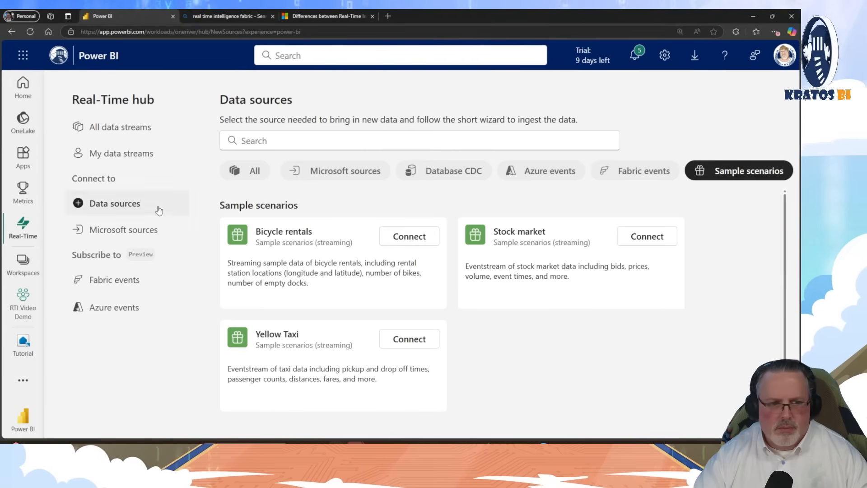
- Return to all data streams in the Real-Time hub, clear the data stream type filter and open the TutorialEventstream-stream details
click(21, 243)
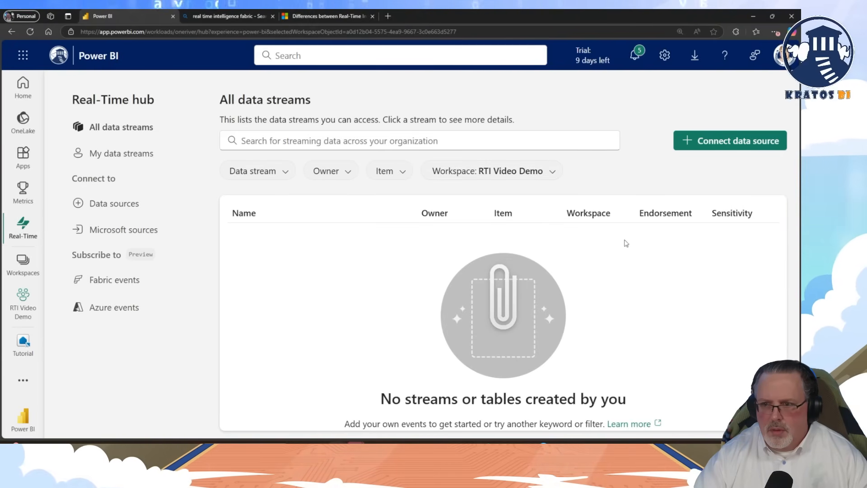
click(257, 171)
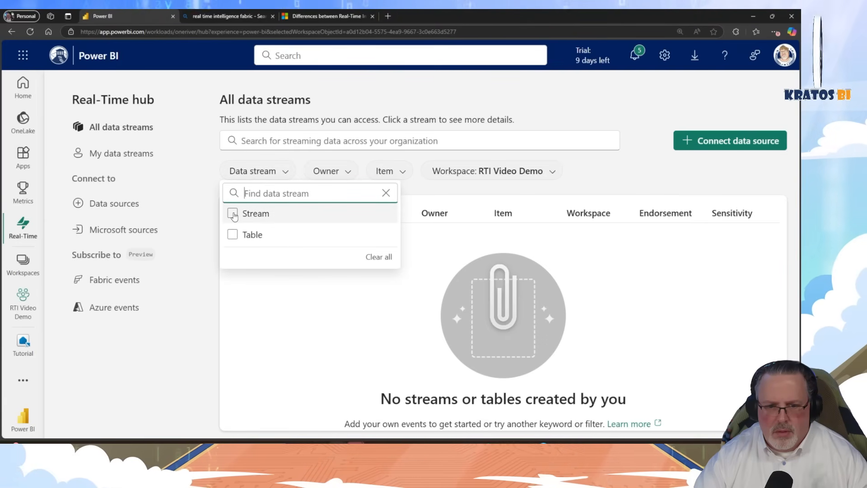
click(383, 258)
click(506, 293)
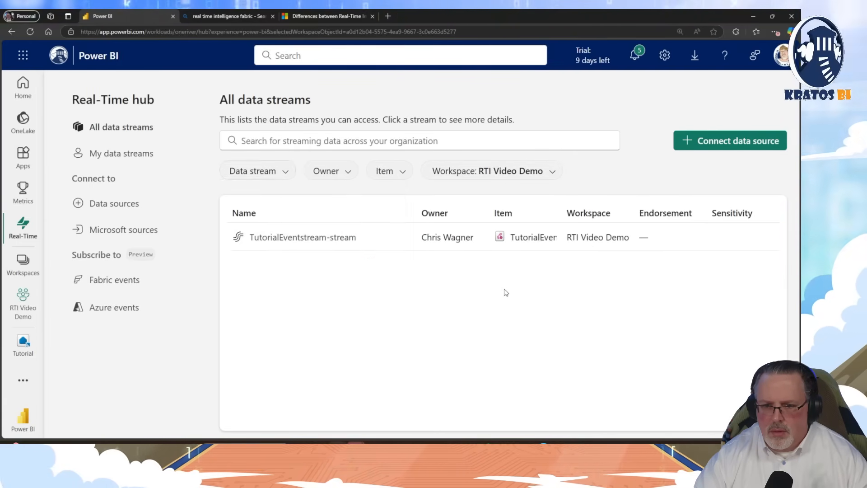
click(300, 238)
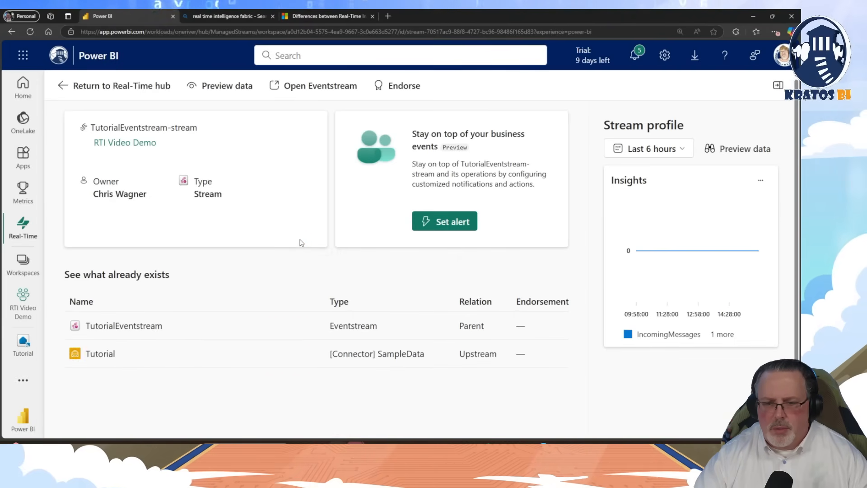
key(alt+Tab)
key(alt+Tab)
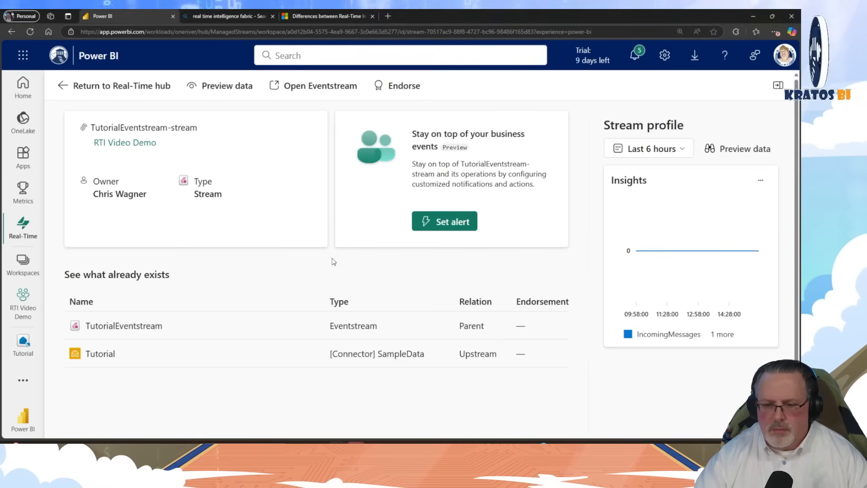
- Consult the tutorial's instructions and open the parent TutorialEventstream item from the stream's details page
key(alt+Tab)
scroll(506, 316, down, 5)
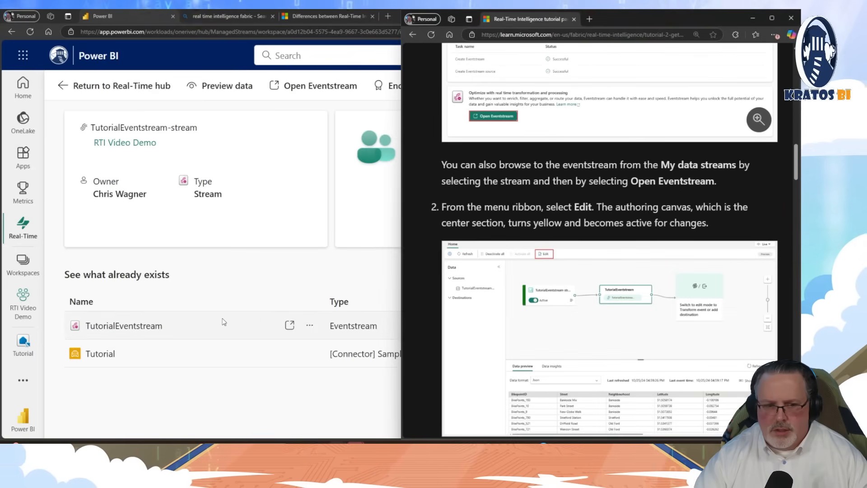
key(alt+Tab)
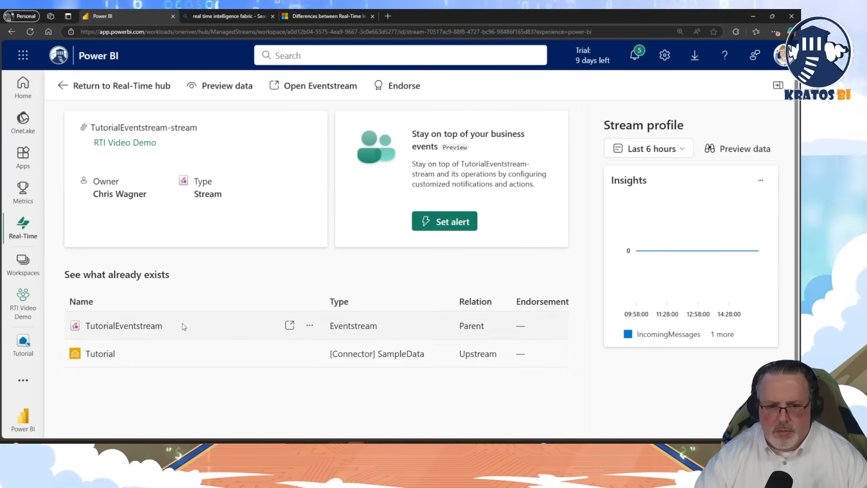
click(309, 325)
click(323, 350)
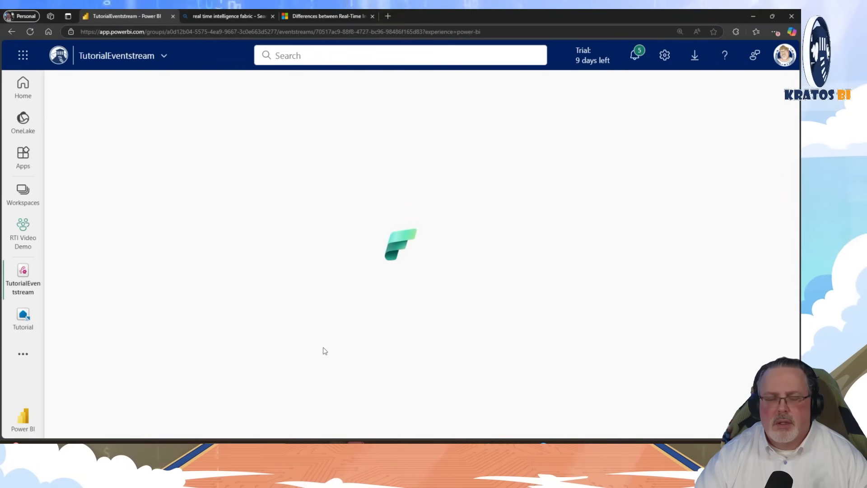
- Check the tutorial's editing instruction and switch TutorialEventstream to edit mode
key(alt+Tab)
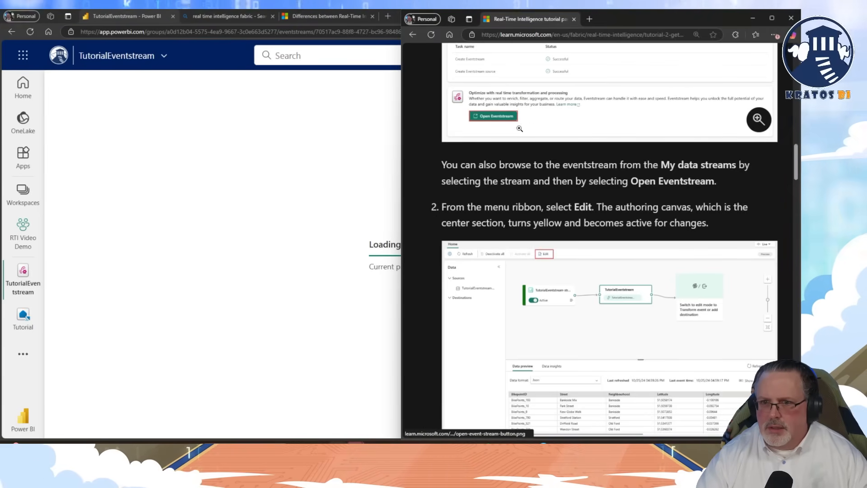
scroll(520, 161, up, 3)
scroll(520, 163, down, 5)
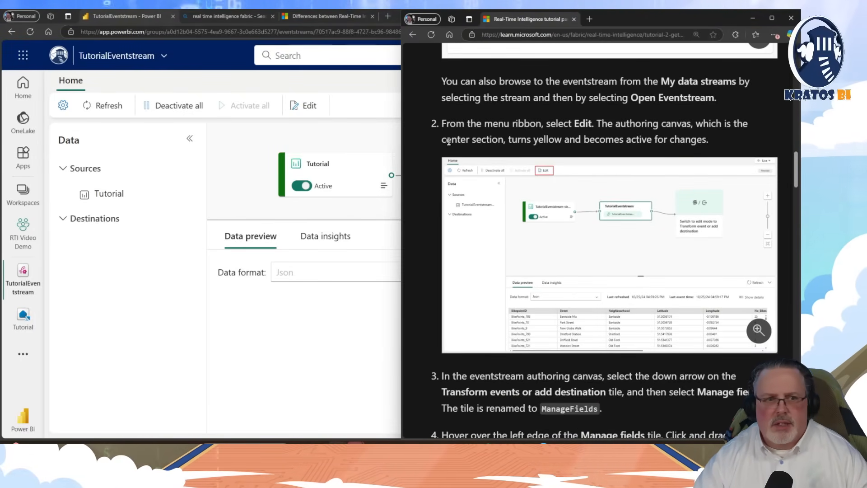
click(302, 106)
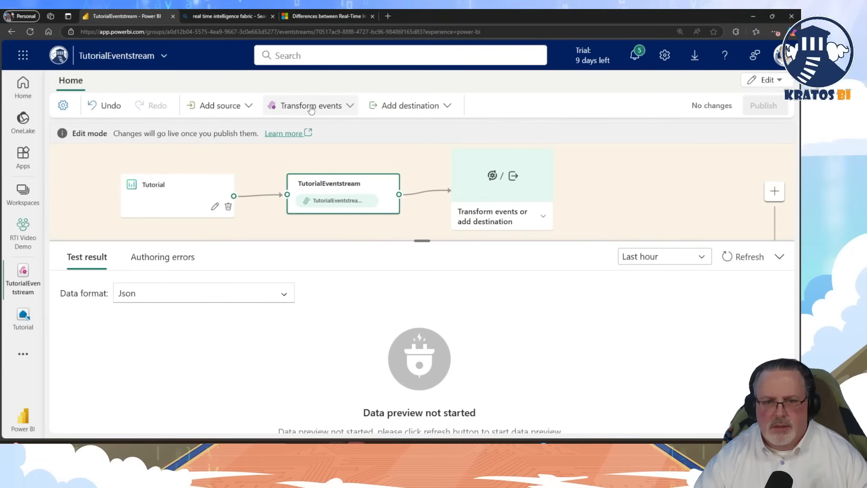
- Read the tutorial's instructions for adding a Manage fields operation and connecting it to the TutorialEventstream tile
key(alt+Tab)
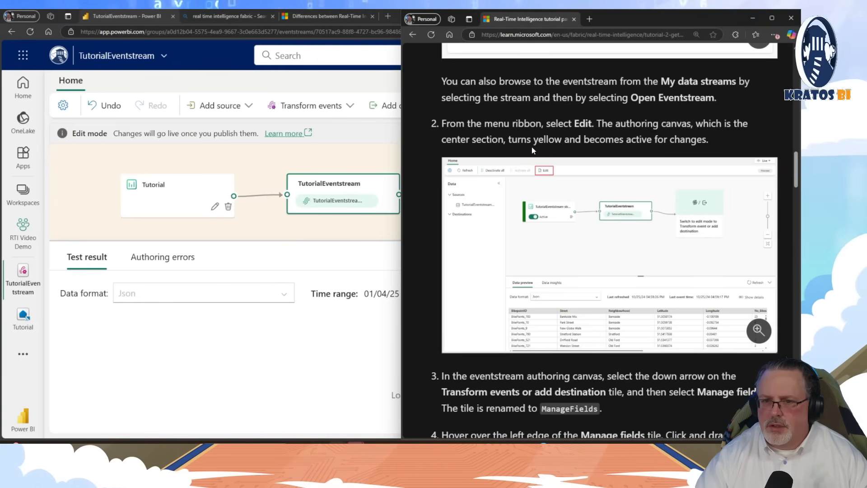
scroll(618, 151, down, 5)
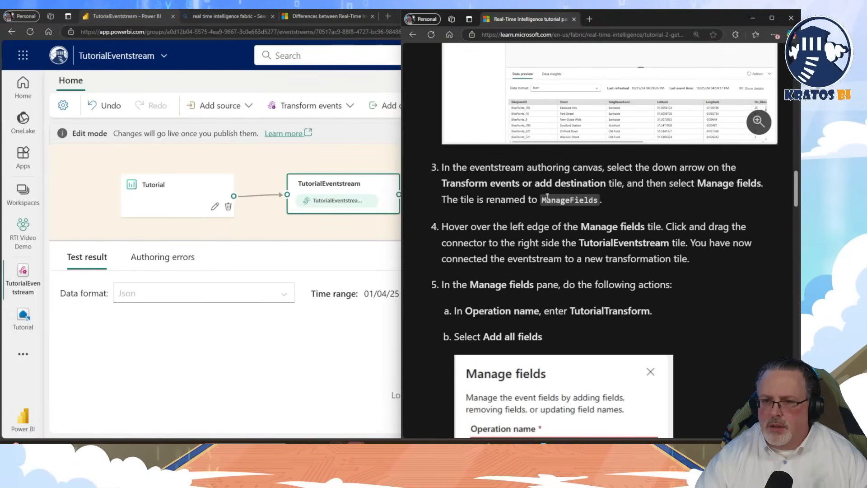
double_click(552, 201)
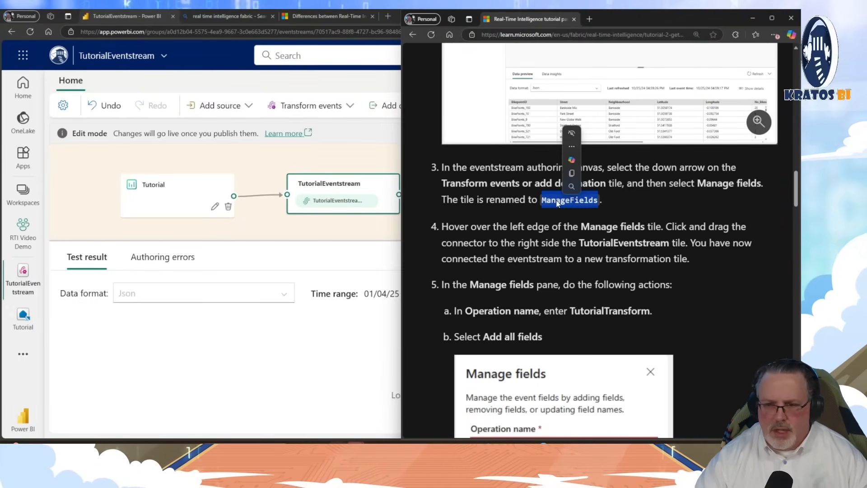
key(ctrl+c)
click(644, 201)
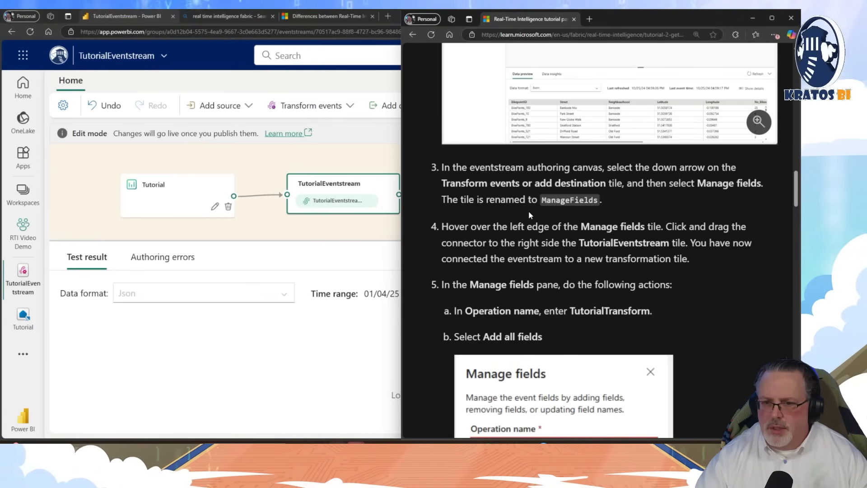
drag(400, 221, 433, 214)
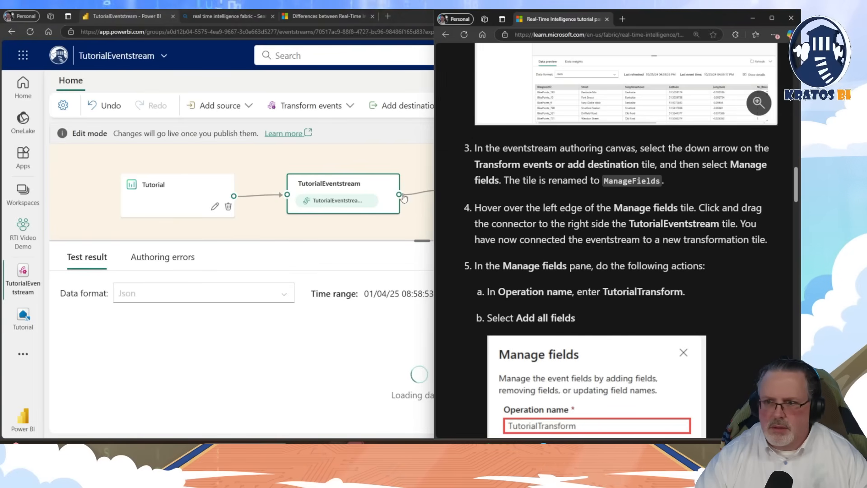
scroll(592, 214, up, 1)
scroll(591, 214, up, 3)
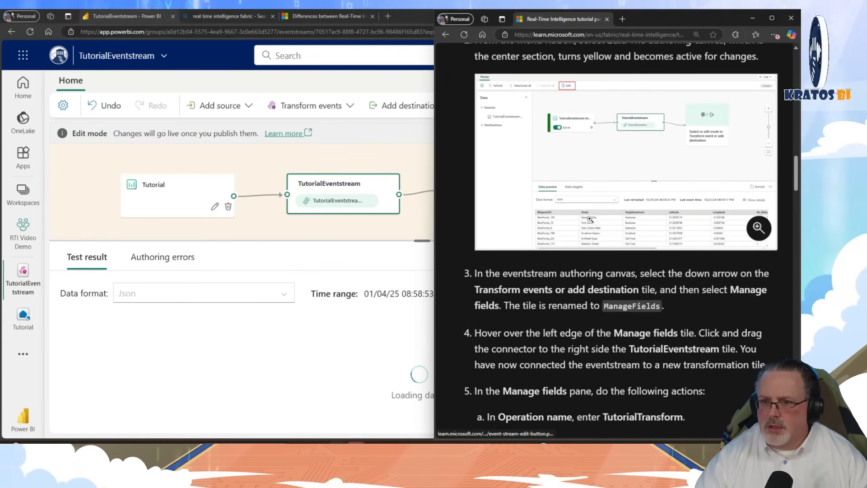
scroll(583, 235, down, 5)
scroll(580, 246, up, 2)
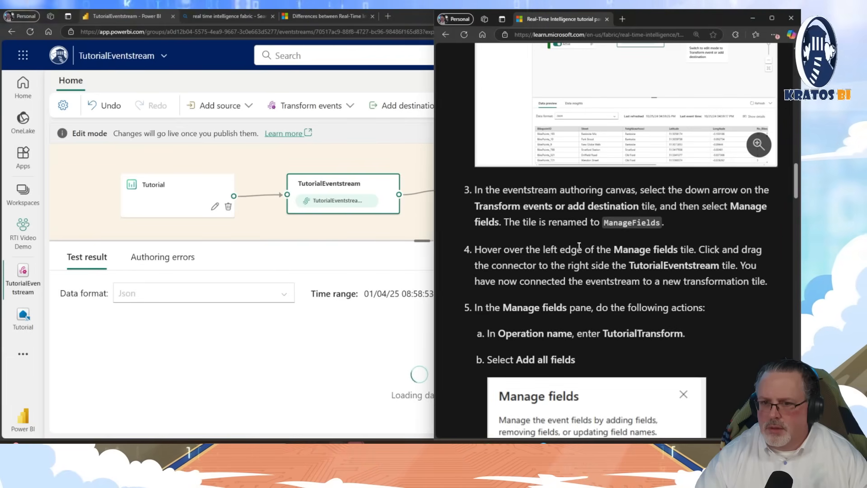
- Turn the Transform events or add destination tile into a Manage fields operation and open its settings for editing
key(alt+Tab)
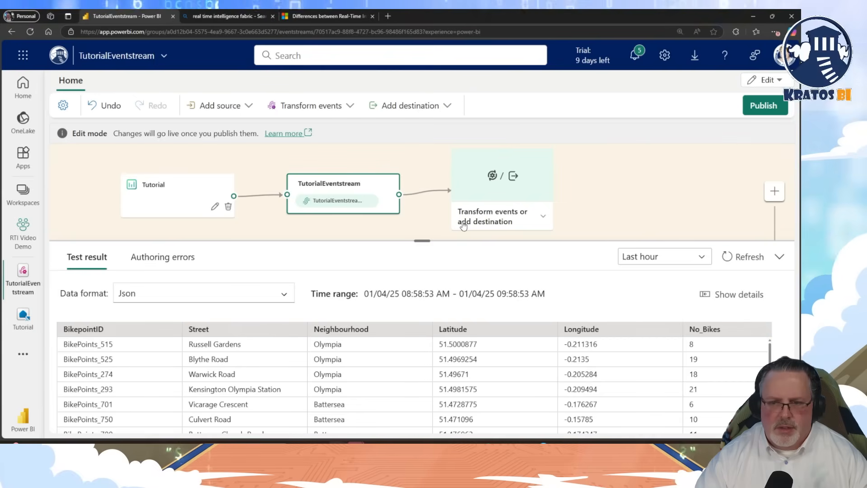
click(542, 217)
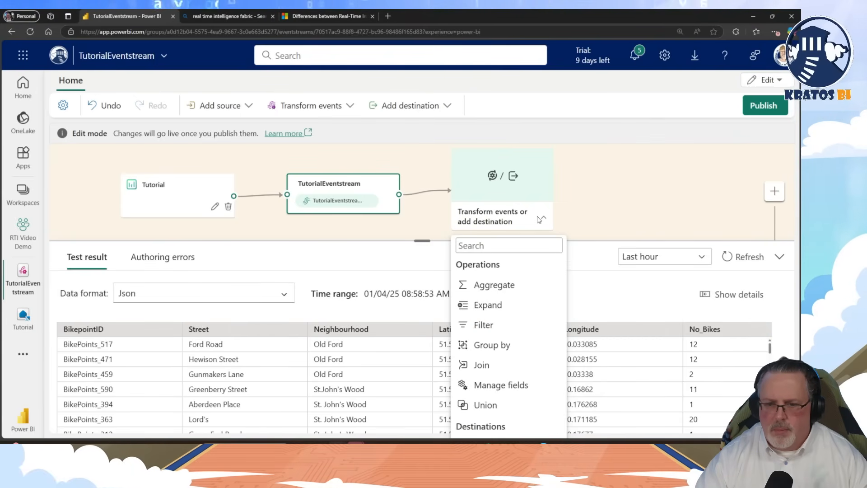
key(alt+Tab)
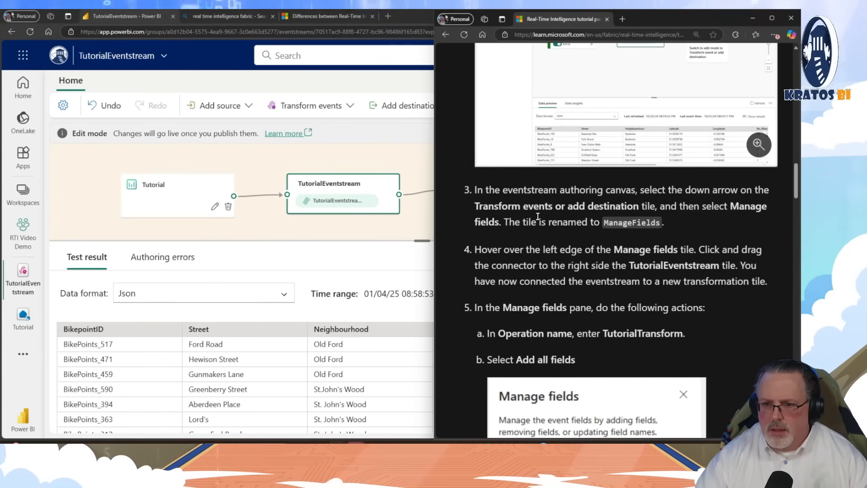
key(alt+Tab)
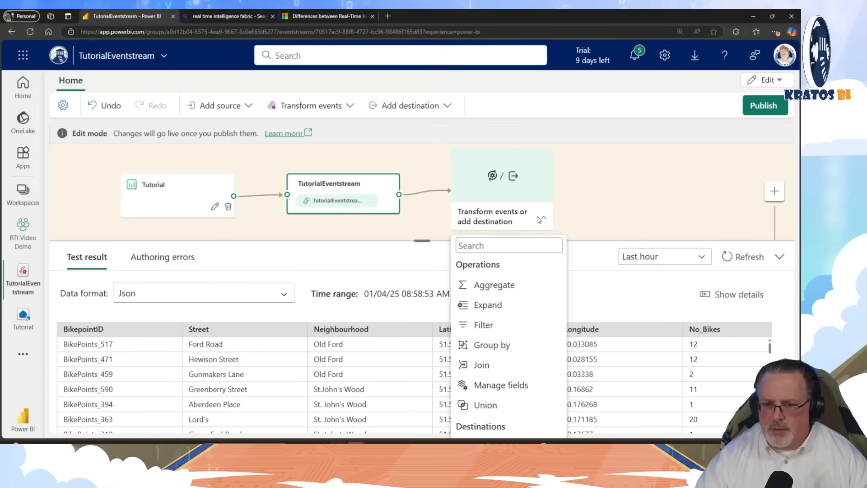
click(508, 389)
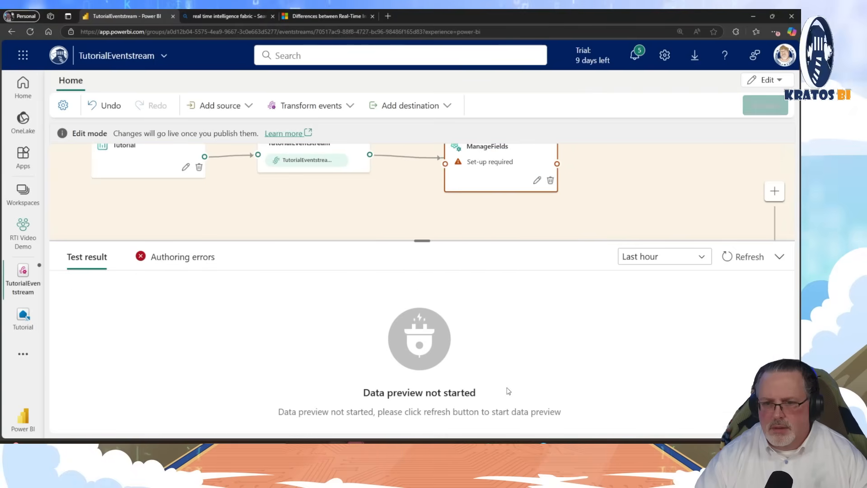
click(536, 181)
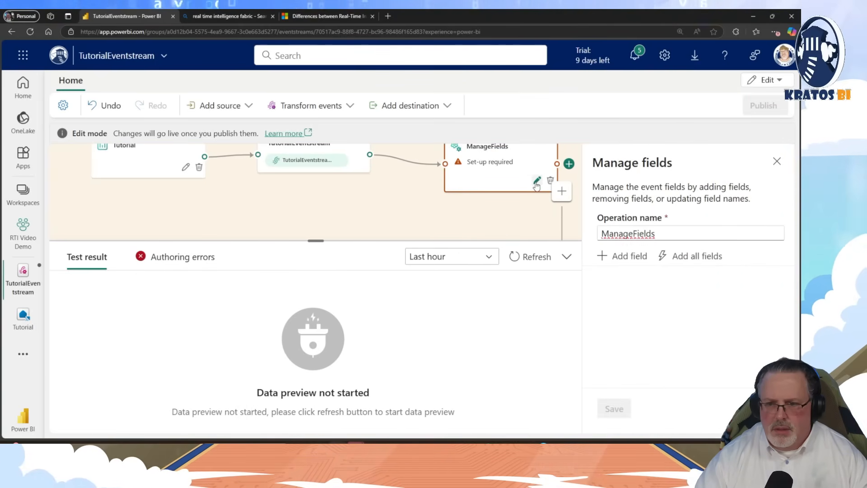
- Try to connect the ManageFields tile's input to the TutorialEventstream tile's output as the tutorial describes, and inspect their link
key(alt+Tab)
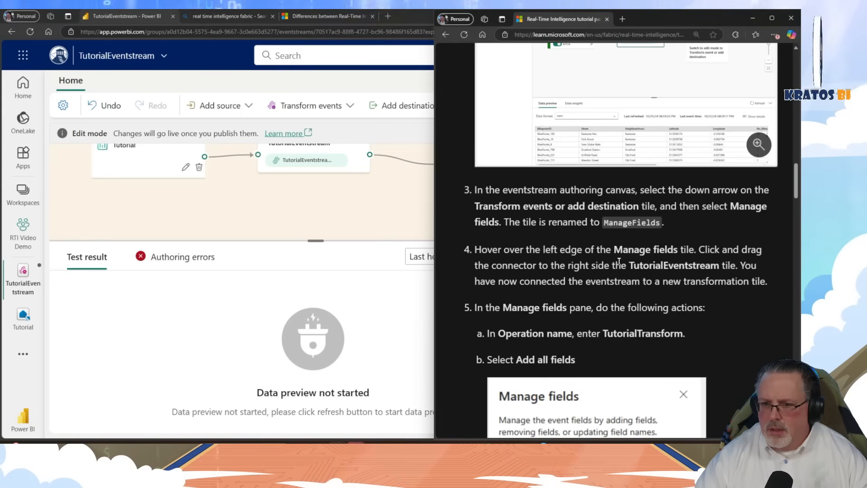
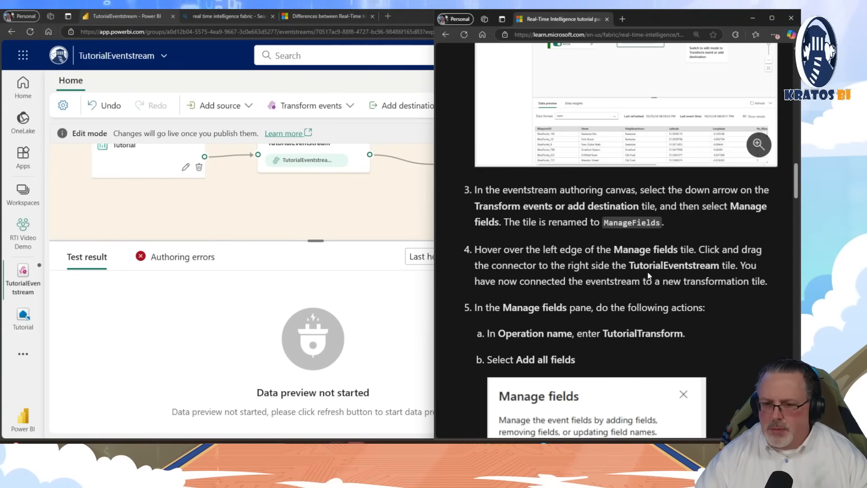
key(alt+Tab)
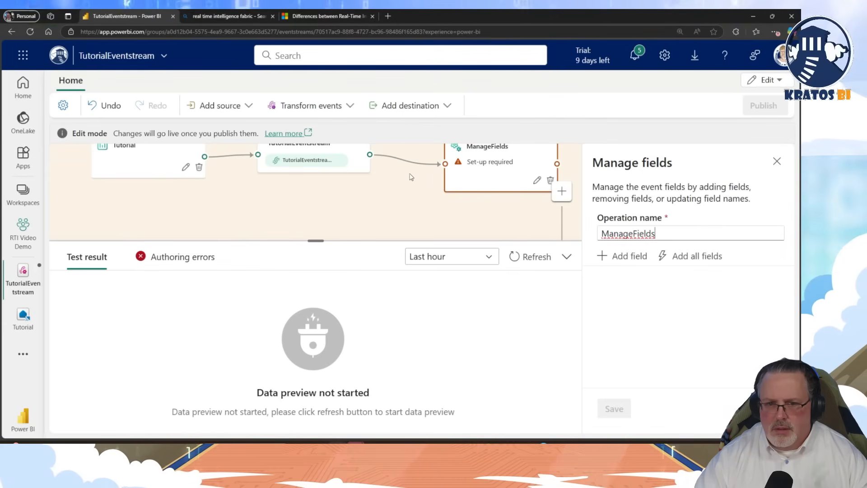
mouse_move(445, 165)
mouse_down()
mouse_move(371, 155)
mouse_move(445, 165)
mouse_up()
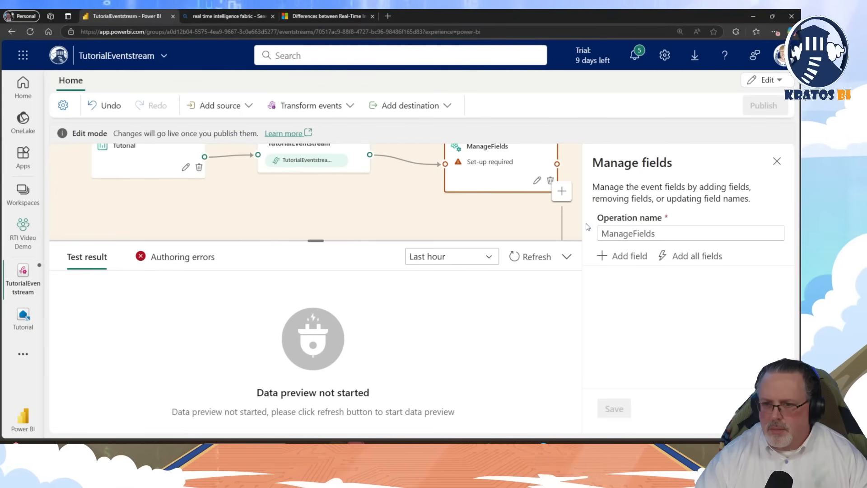
drag(522, 209, 521, 231)
key(alt+Tab)
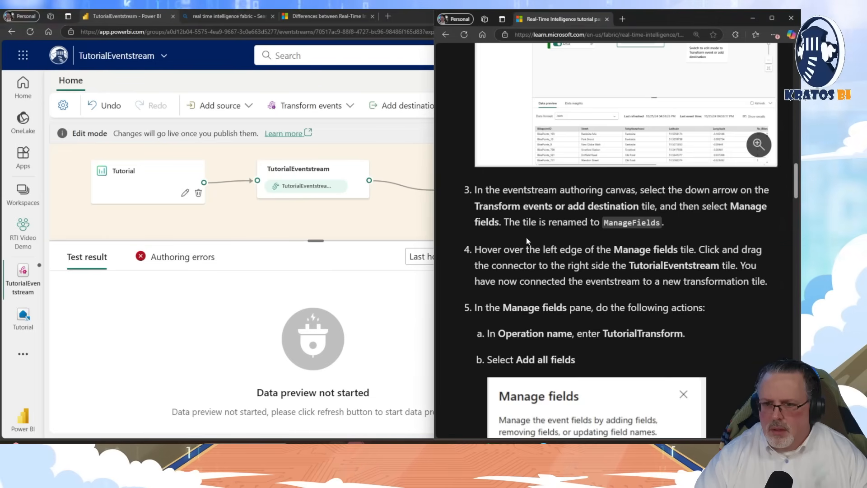
scroll(527, 237, down, 2)
scroll(527, 245, down, 1)
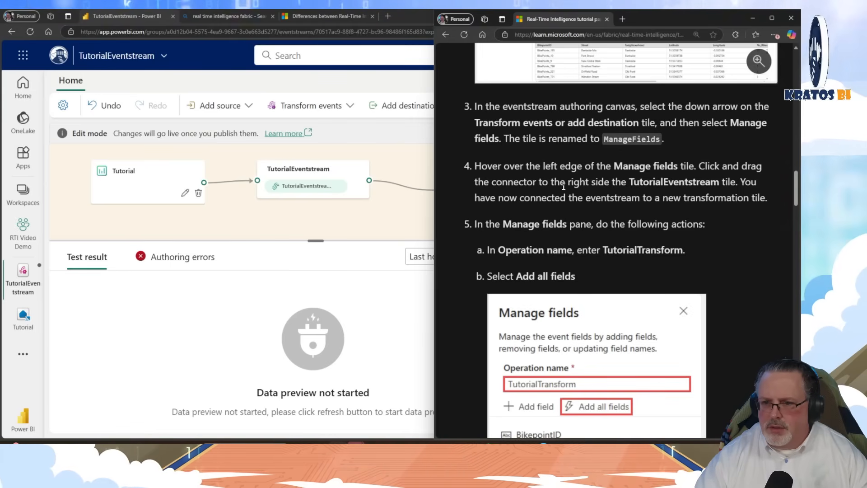
click(409, 170)
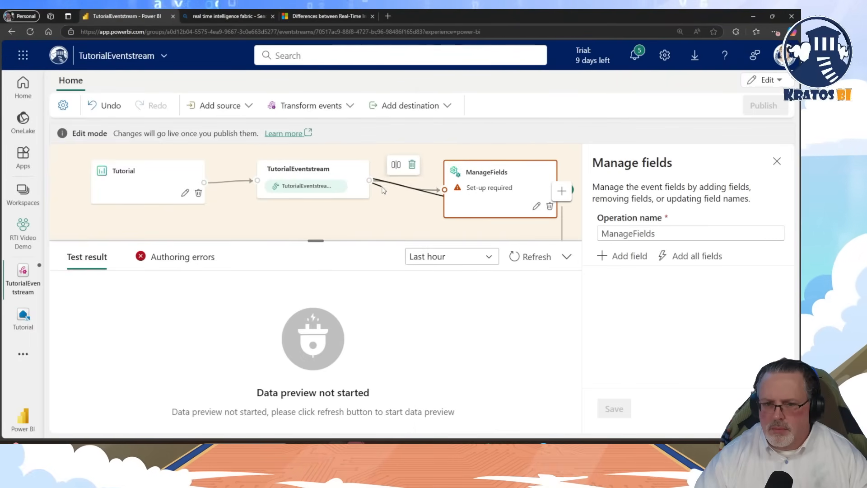
drag(370, 181, 372, 181)
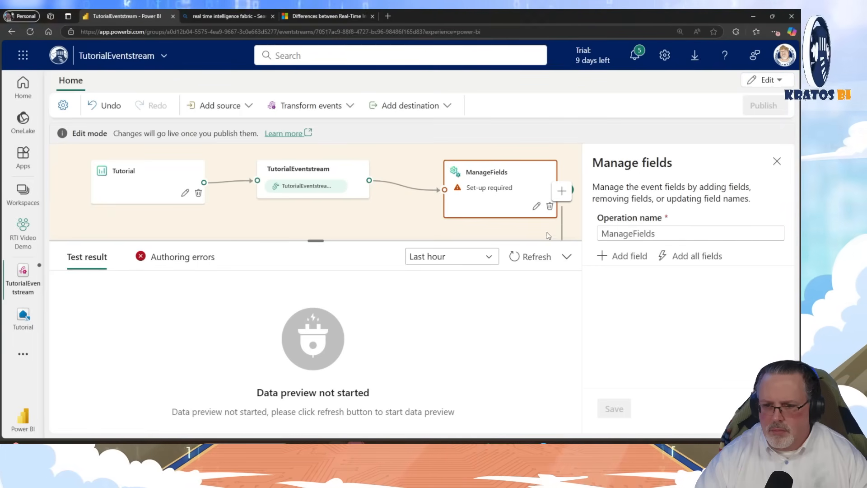
scroll(541, 183, up, 3)
drag(561, 238, 561, 246)
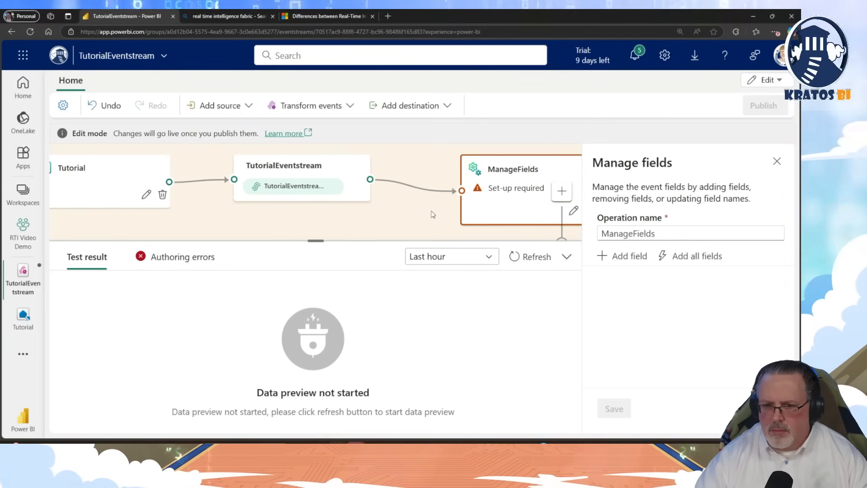
drag(471, 219, 342, 209)
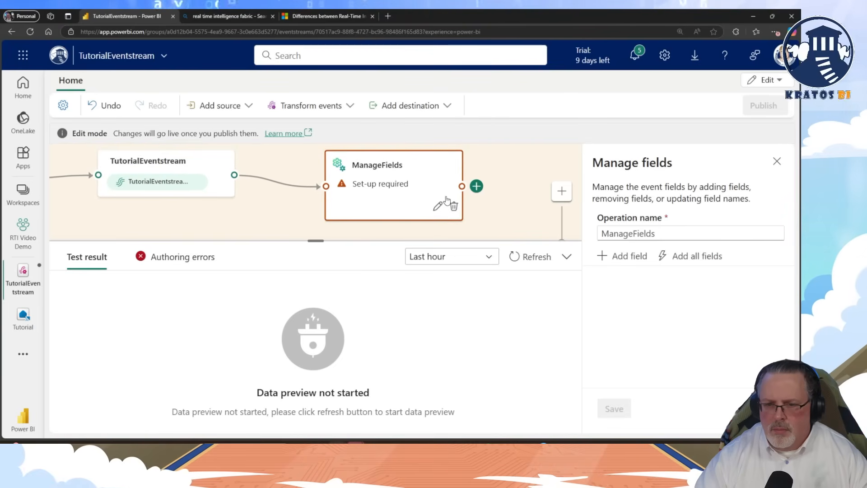
drag(486, 211, 500, 218)
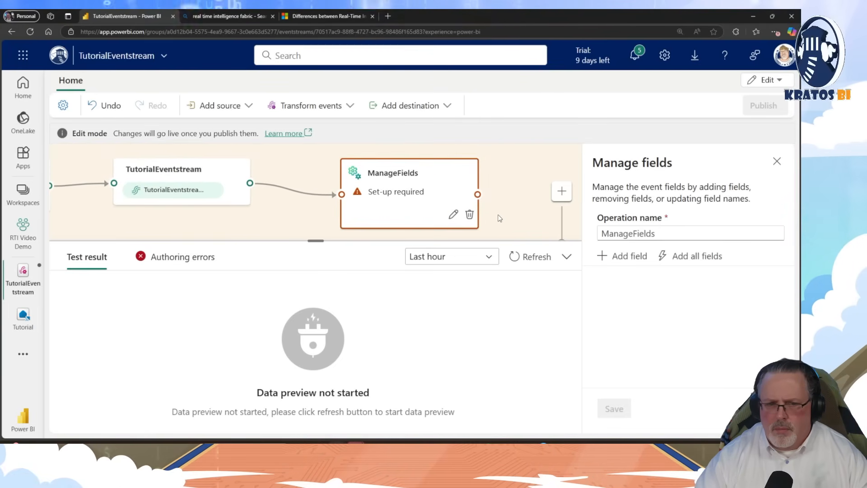
- Look up the tutorial's Manage fields instructions and copy the operation name TutorialTransform from there into the ManageFields tile's settings
key(alt+Tab)
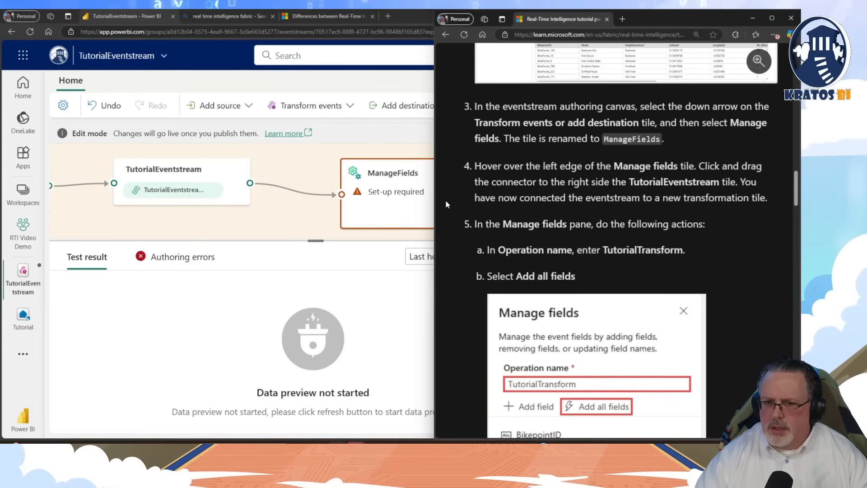
scroll(501, 178, down, 1)
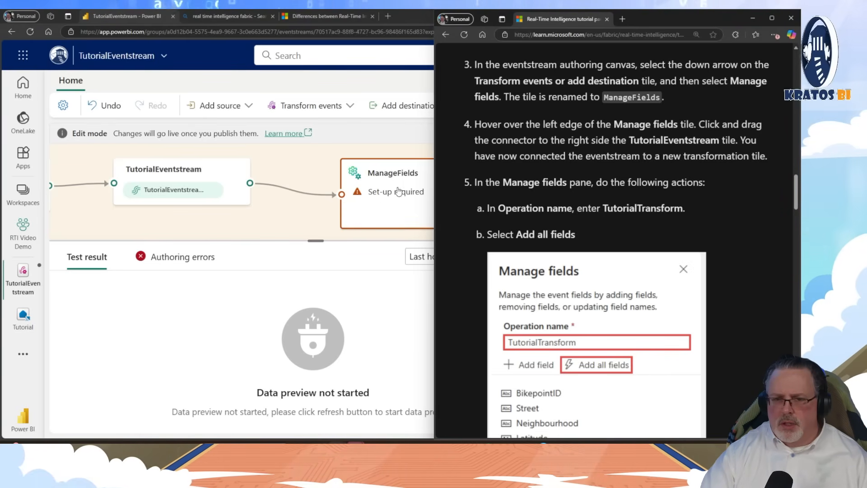
scroll(501, 205, down, 3)
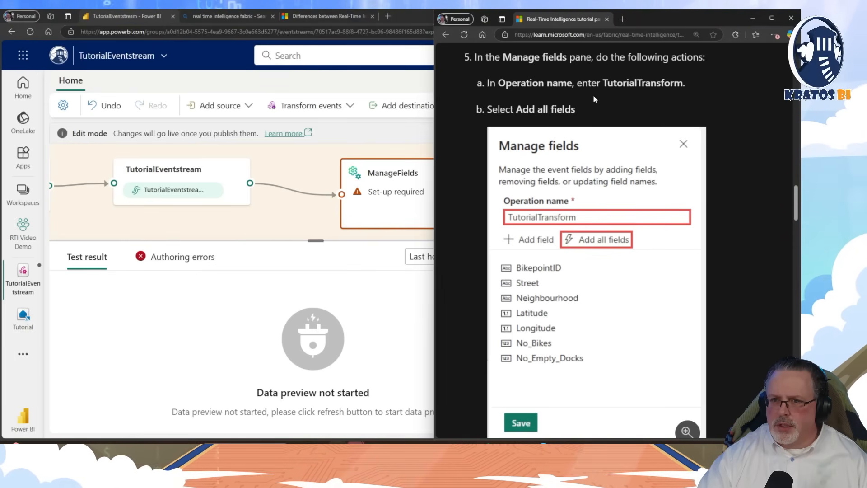
click(411, 202)
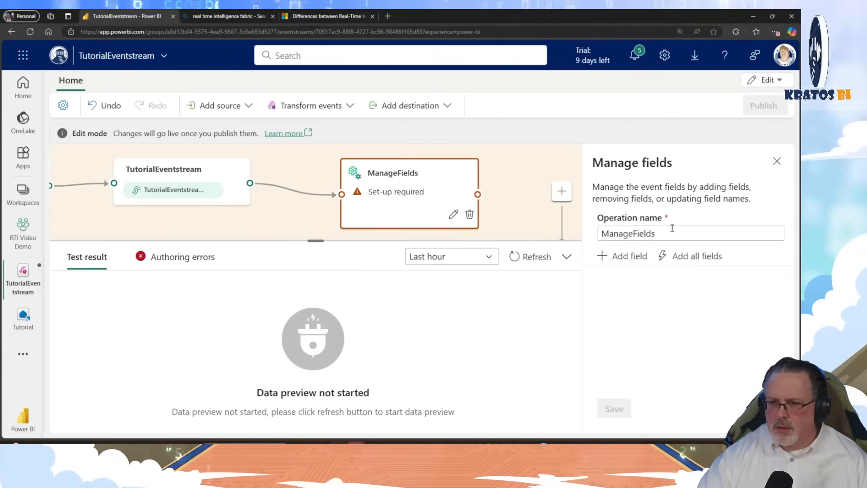
key(alt+Tab)
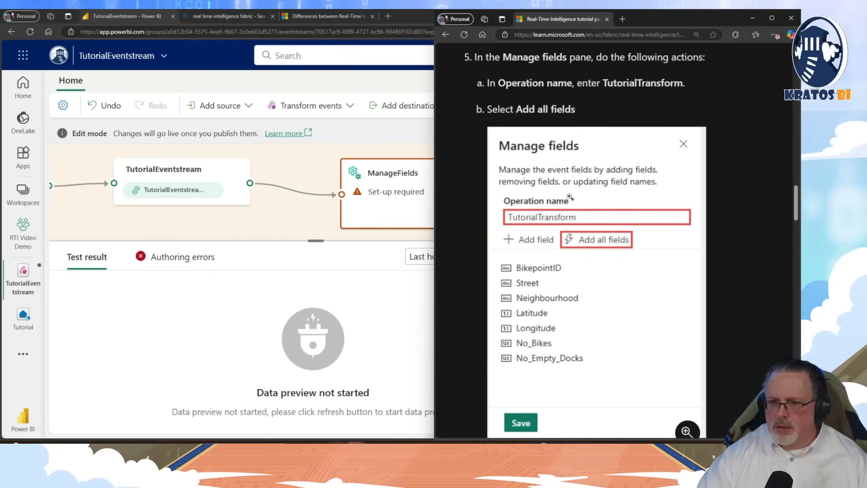
drag(606, 84, 687, 83)
key(ctrl+c)
click(610, 82)
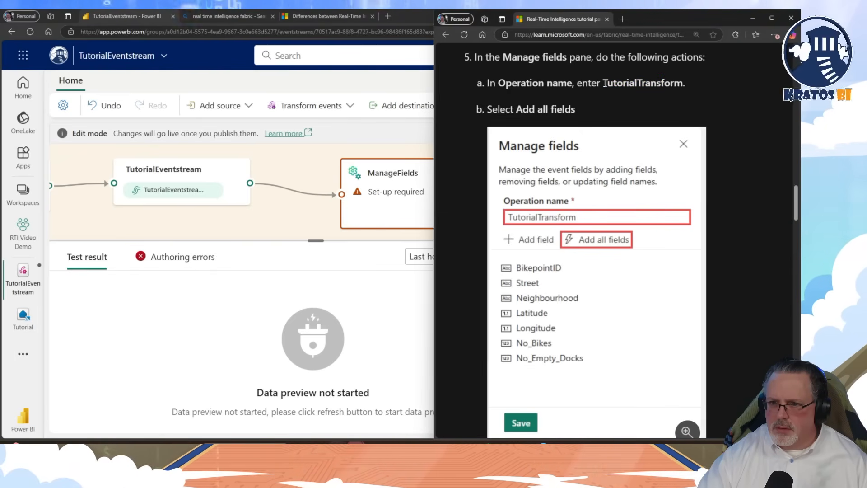
drag(605, 84, 673, 85)
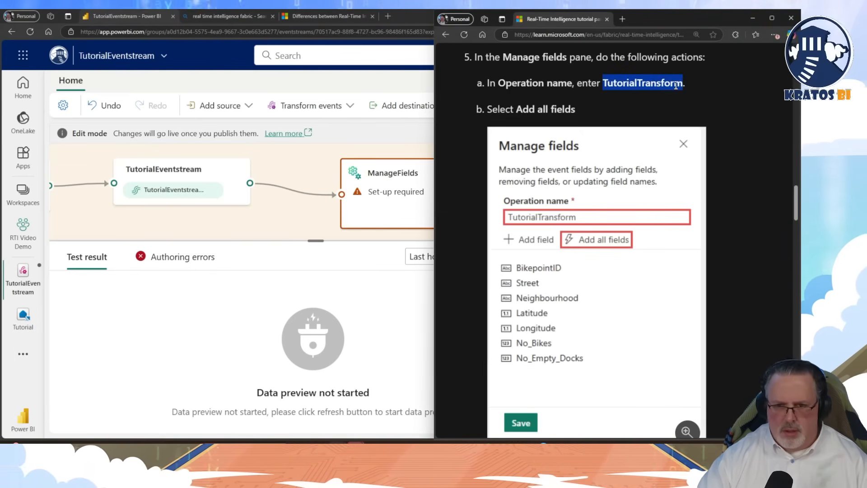
key(alt+Tab)
double_click(641, 239)
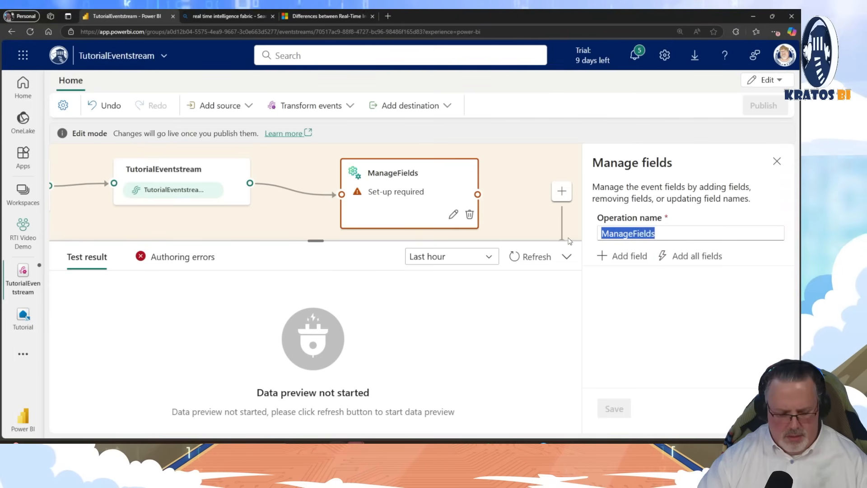
key(ctrl+v)
click(604, 256)
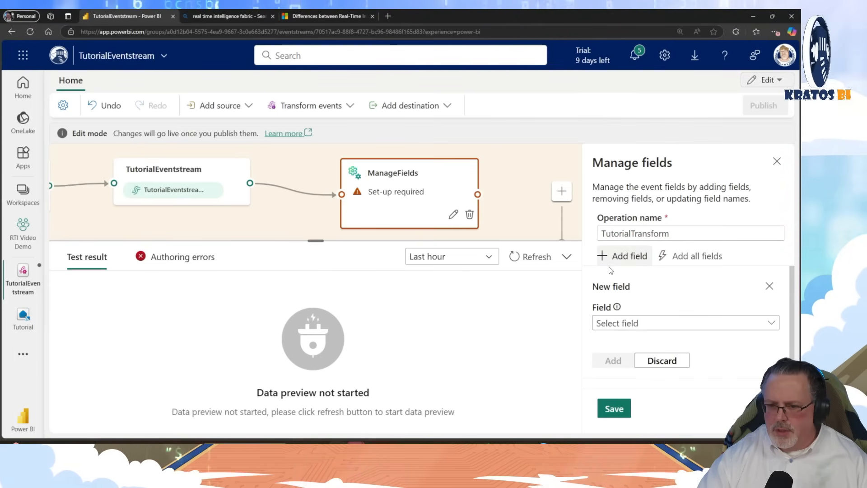
click(646, 315)
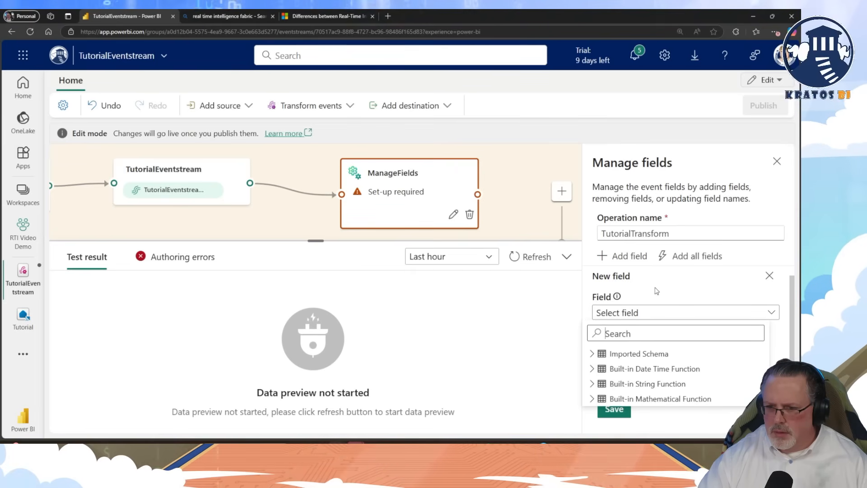
click(770, 276)
click(768, 275)
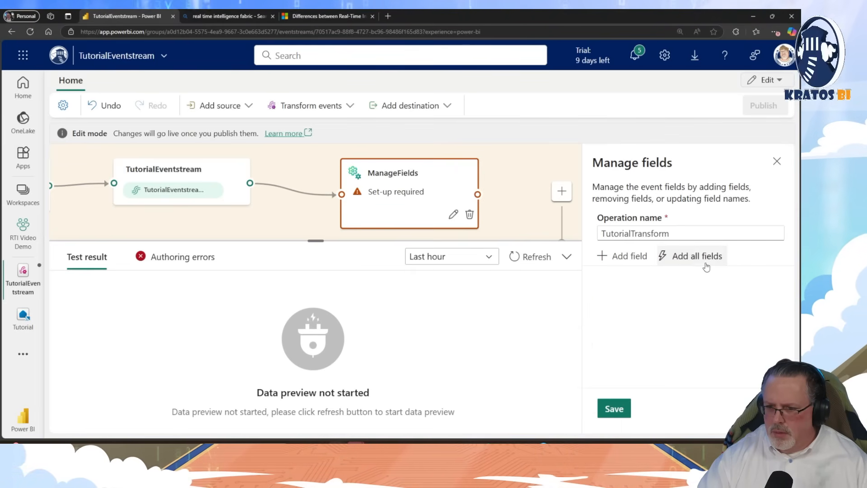
- Add all fields to the TutorialTransform operation and compare the field list with the tutorial's example
click(703, 258)
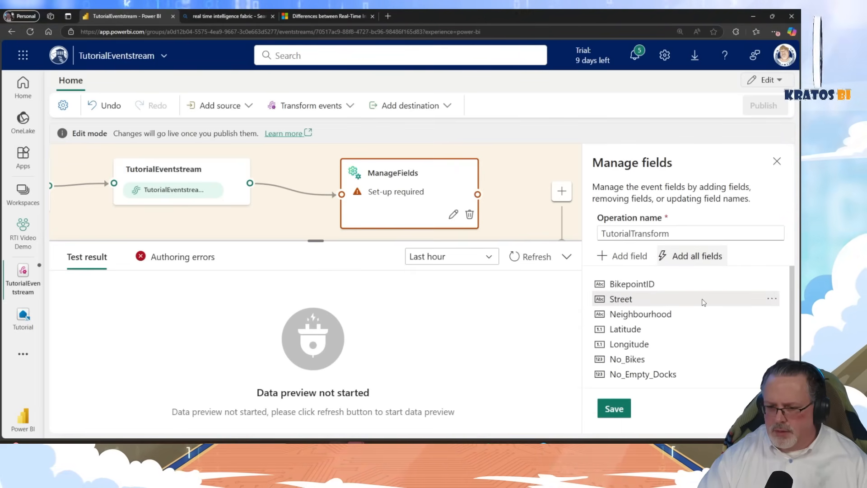
key(alt+Tab)
key(alt+Tab)
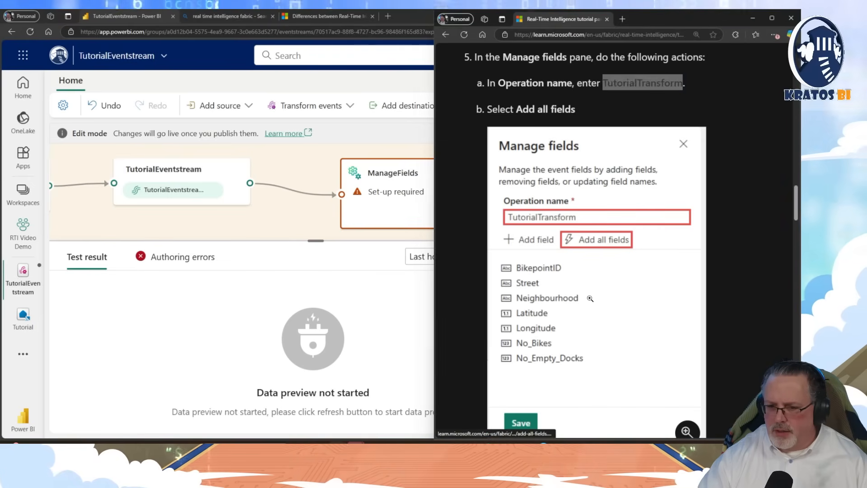
key(alt+Tab)
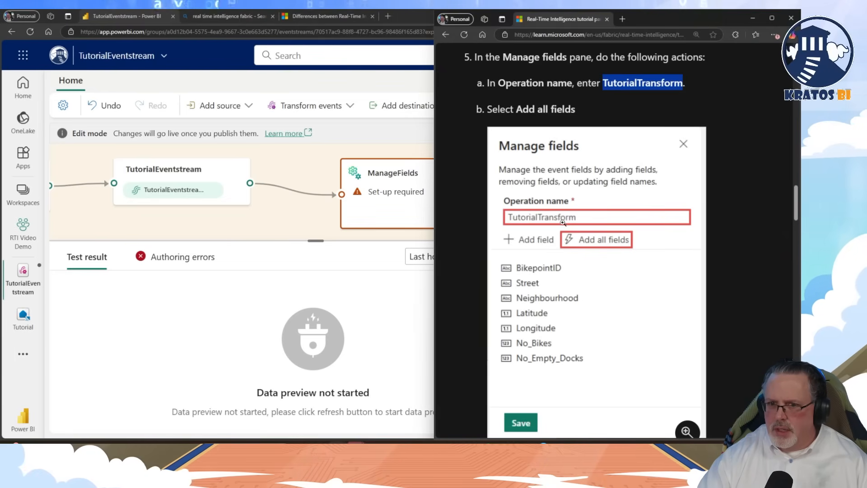
- Add all event fields to the TutorialTransform operation, following the Manage fields instructions in the tutorial
scroll(562, 222, down, 5)
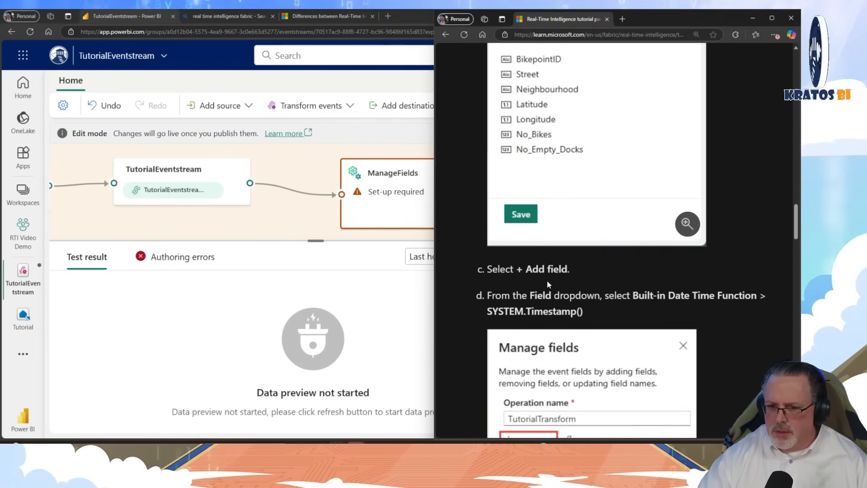
scroll(548, 283, down, 4)
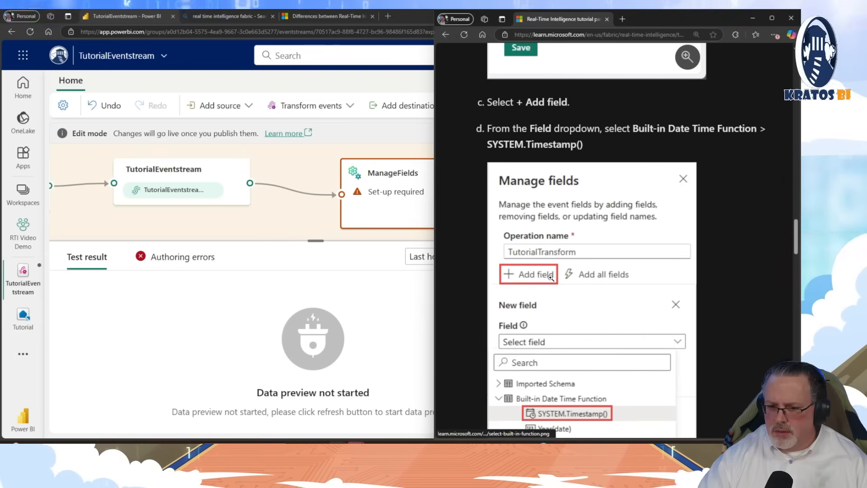
scroll(551, 277, up, 4)
scroll(552, 278, up, 5)
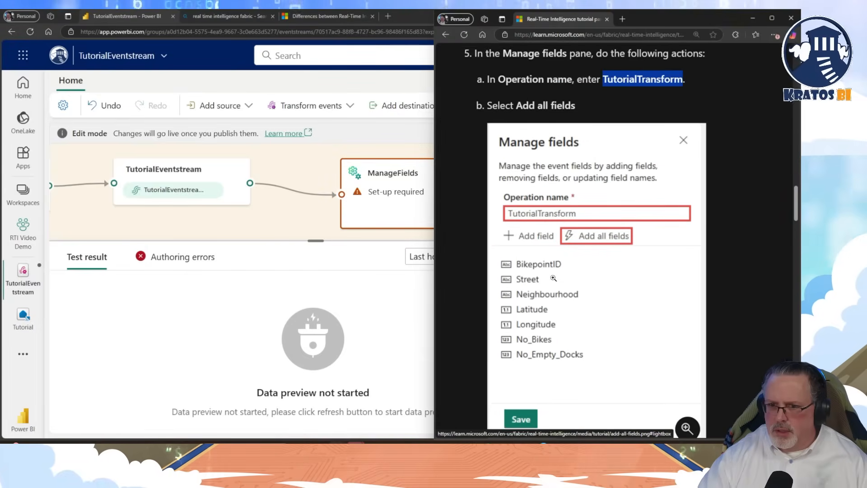
scroll(553, 278, up, 1)
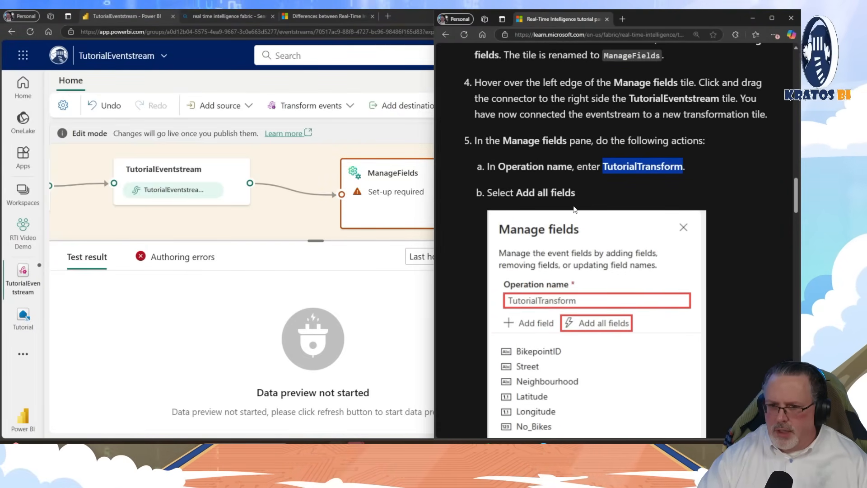
key(alt+Tab)
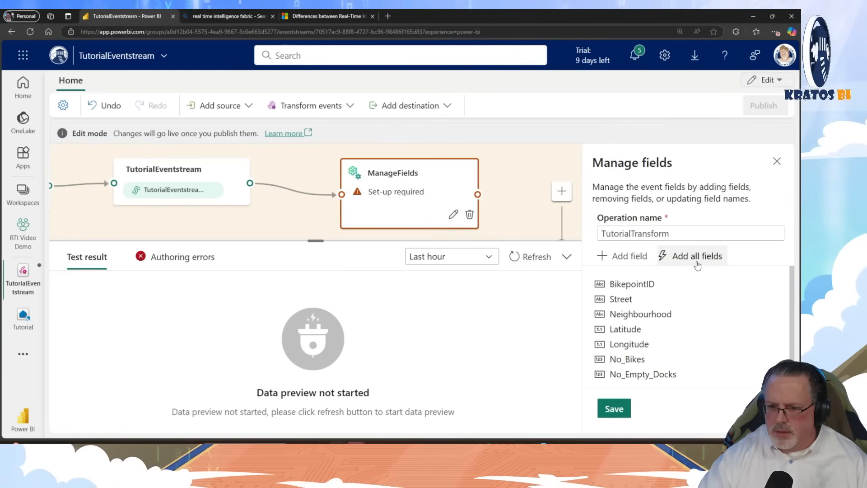
- Start a new field in the TutorialTransform operation, as the tutorial instructs
key(alt+Tab)
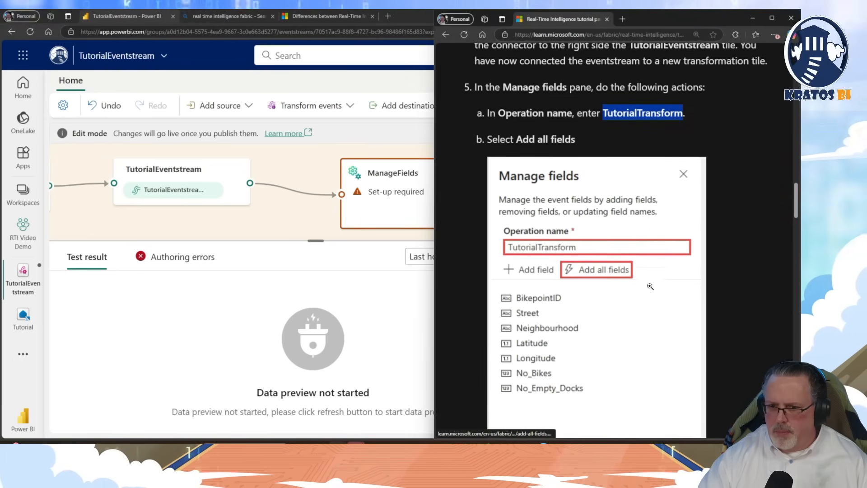
scroll(651, 286, down, 5)
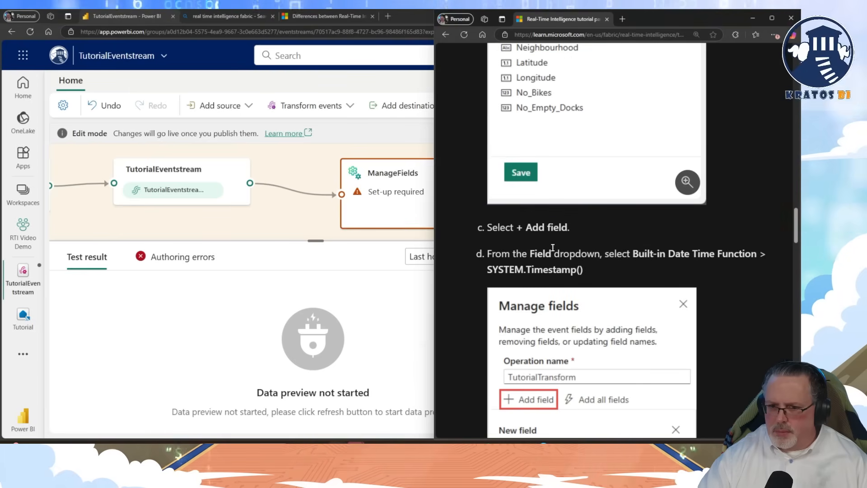
key(alt+Tab)
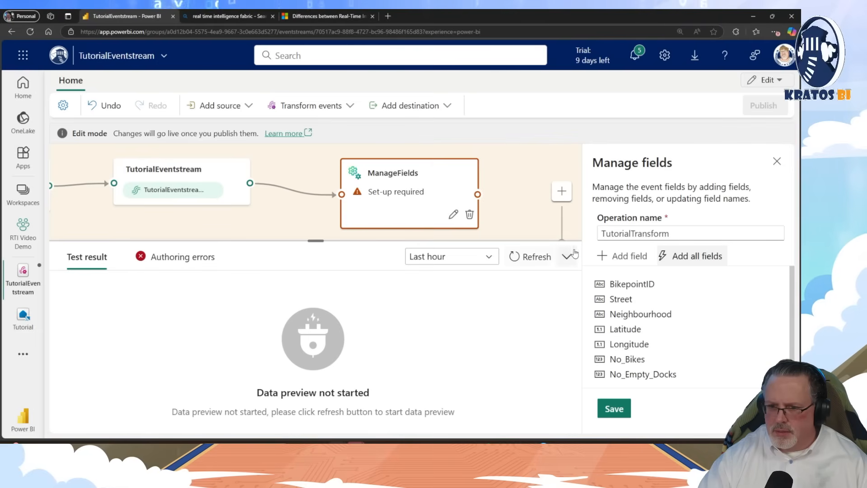
click(605, 257)
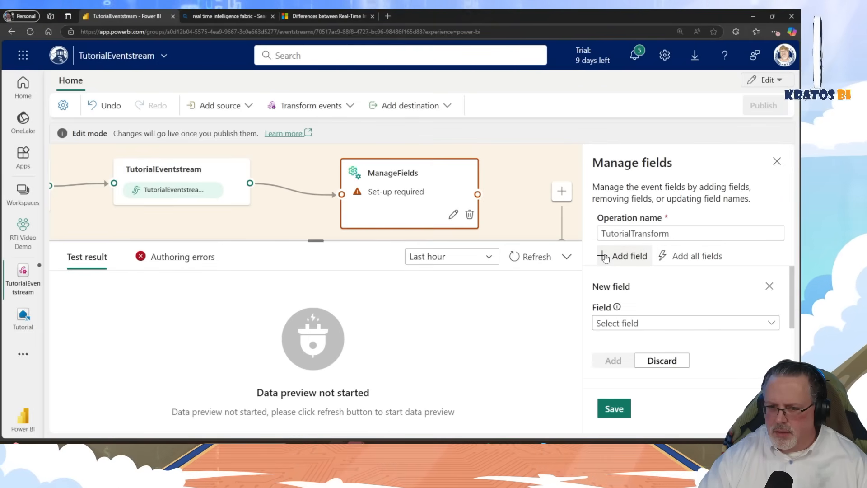
- Set the new field's source to the built-in date time function SYSTEM.Timestamp(), as described in the tutorial
key(alt+Tab)
scroll(605, 255, down, 5)
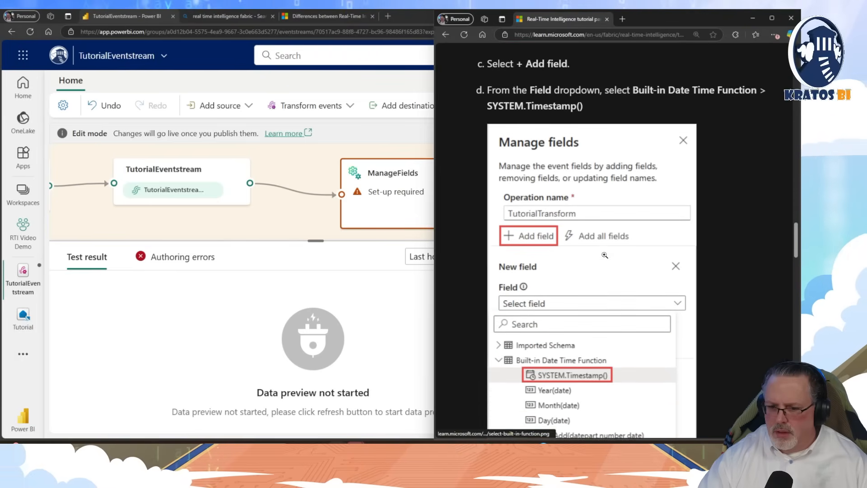
scroll(605, 255, down, 1)
scroll(604, 255, up, 2)
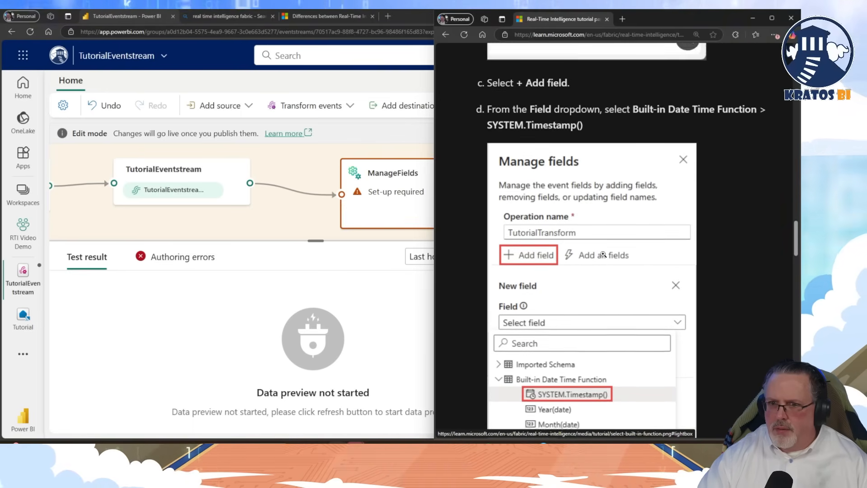
scroll(603, 255, up, 1)
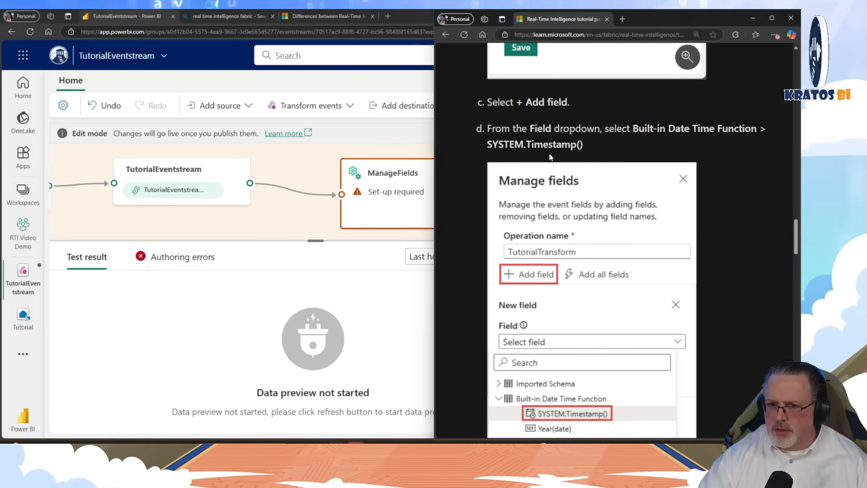
key(alt+Tab)
click(745, 328)
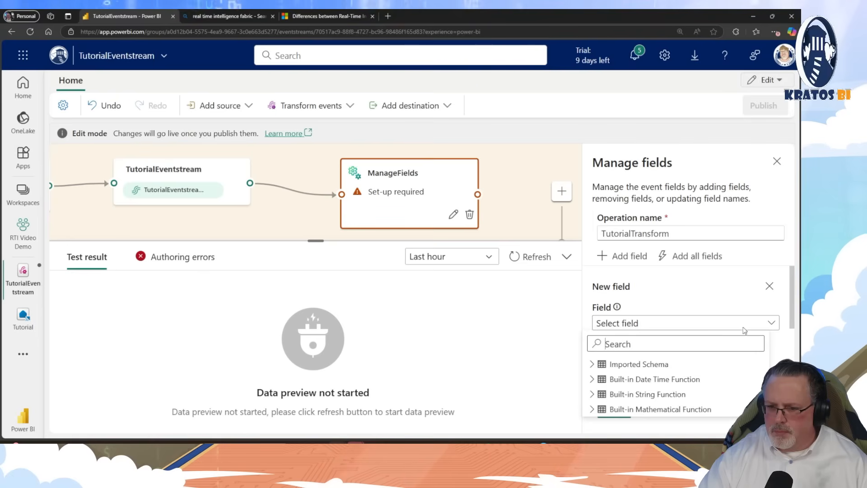
click(593, 380)
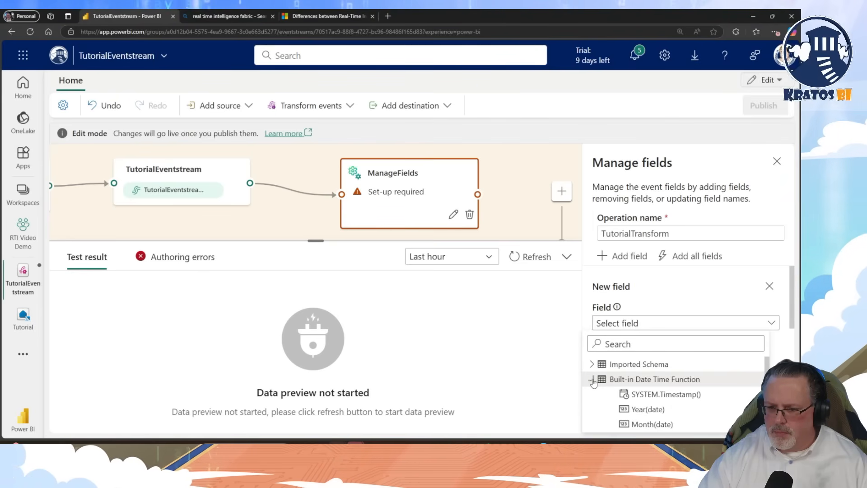
scroll(633, 384, down, 2)
scroll(632, 384, up, 2)
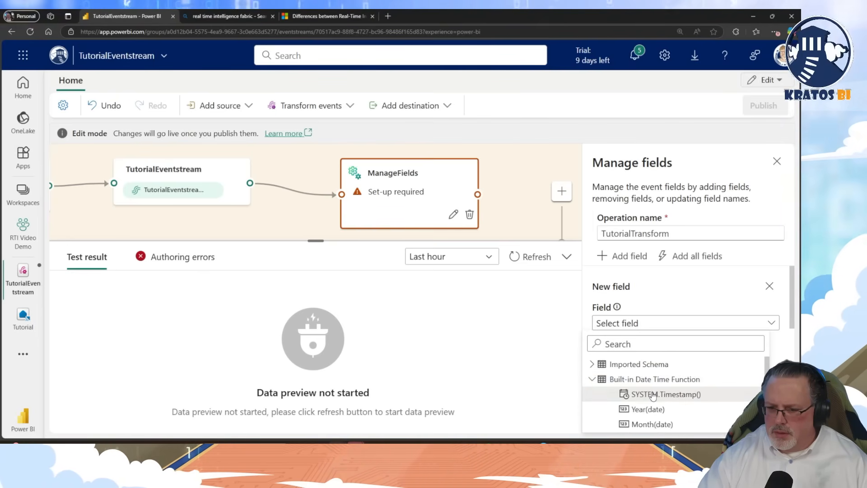
click(650, 395)
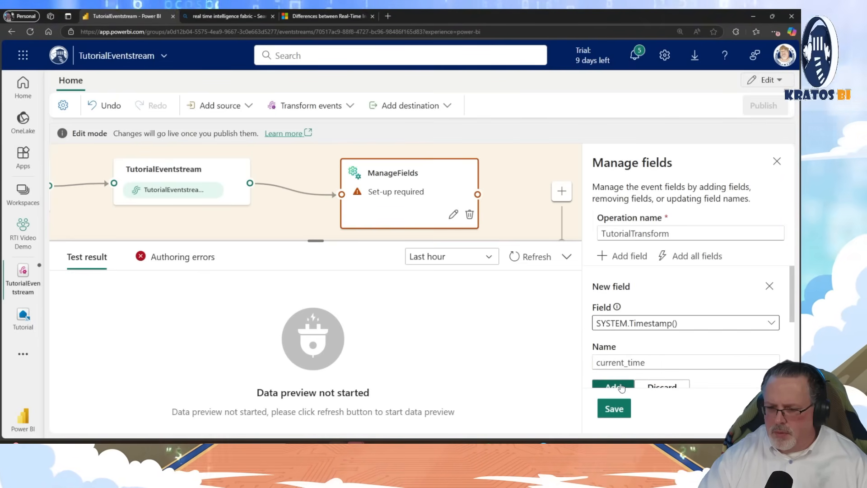
- Check the tutorial for the required name and change the operation name to Timestamp
key(alt+Tab)
scroll(620, 384, down, 5)
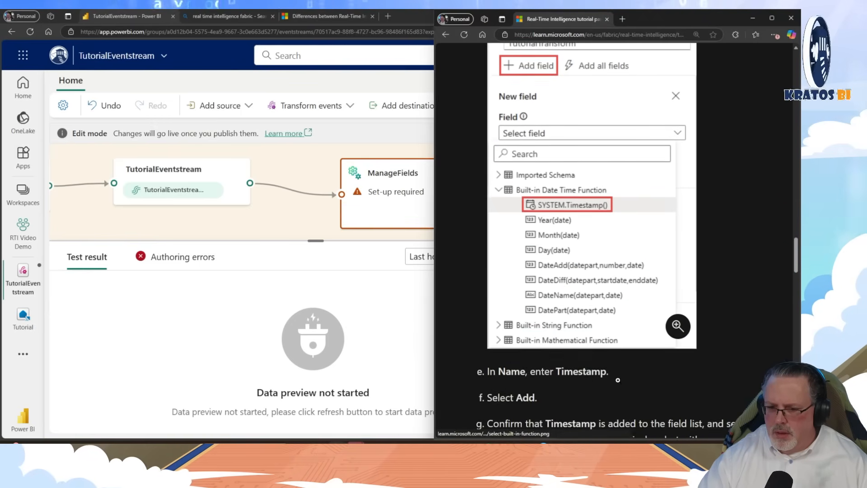
key(alt+Tab)
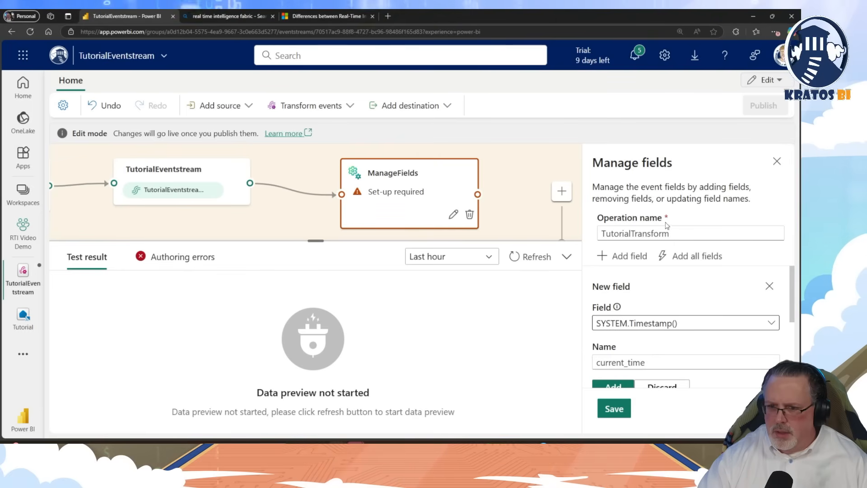
drag(682, 232, 599, 234)
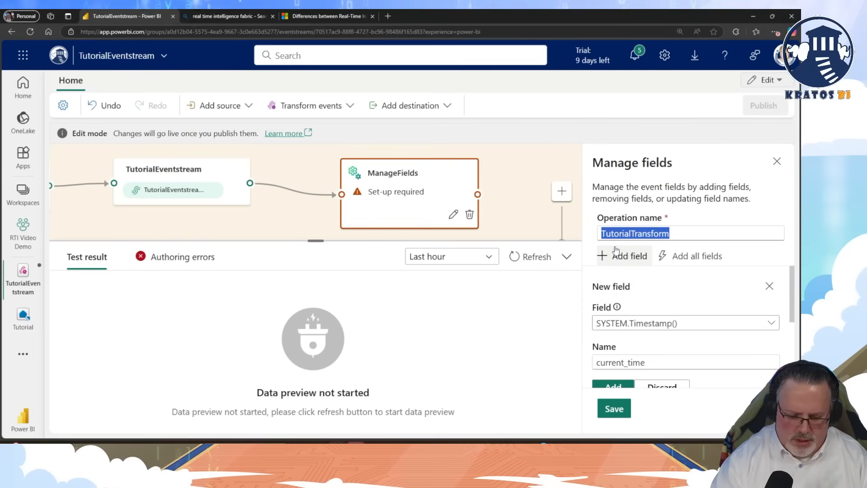
text(Timestamp)
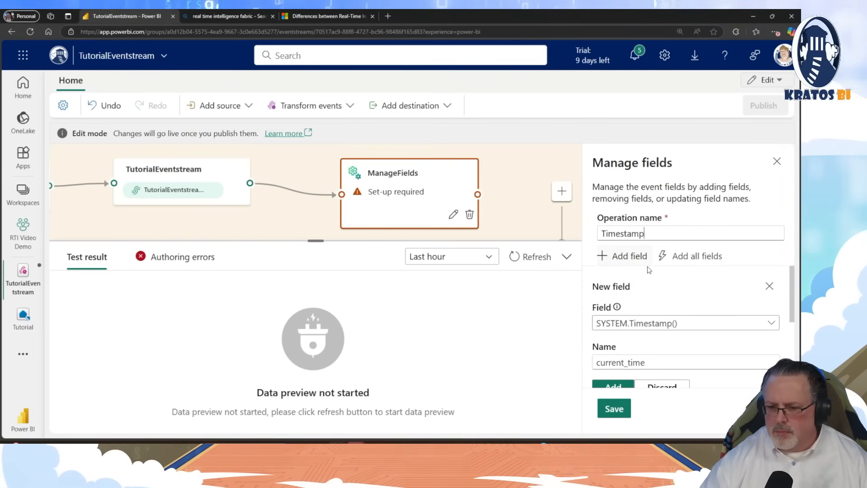
- Add the SYSTEM.Timestamp() field under the name current_time and check it in the field list
scroll(615, 276, down, 2)
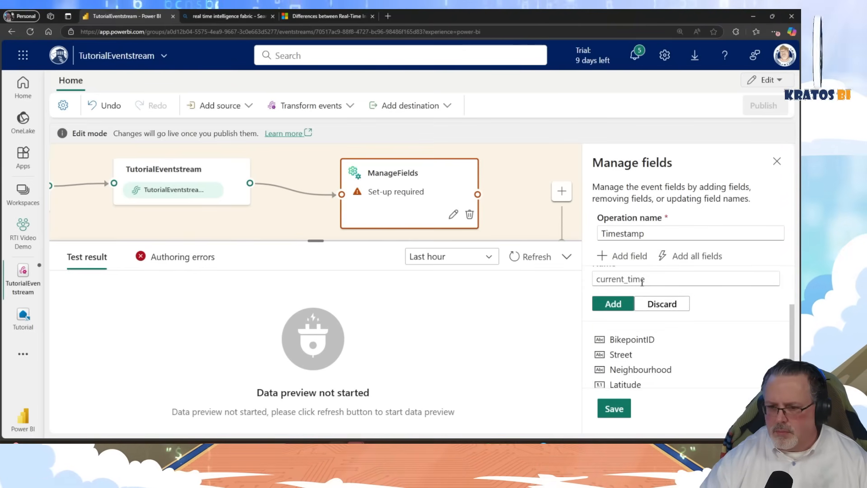
click(614, 304)
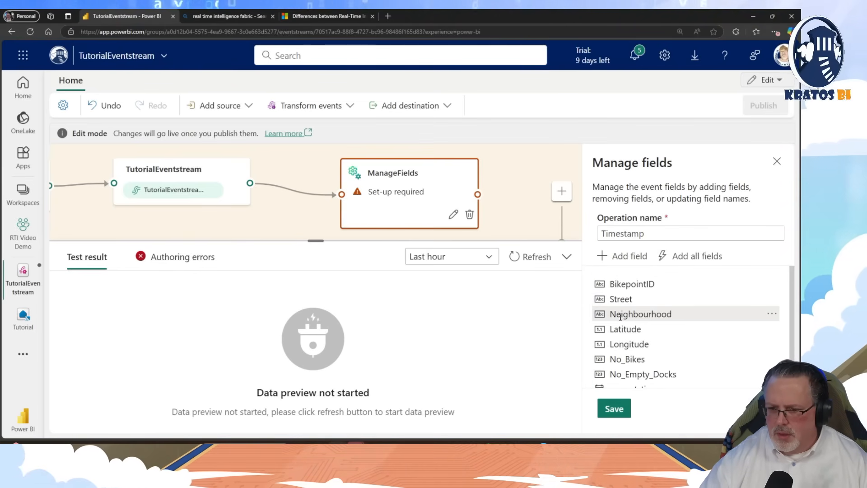
scroll(618, 310, down, 1)
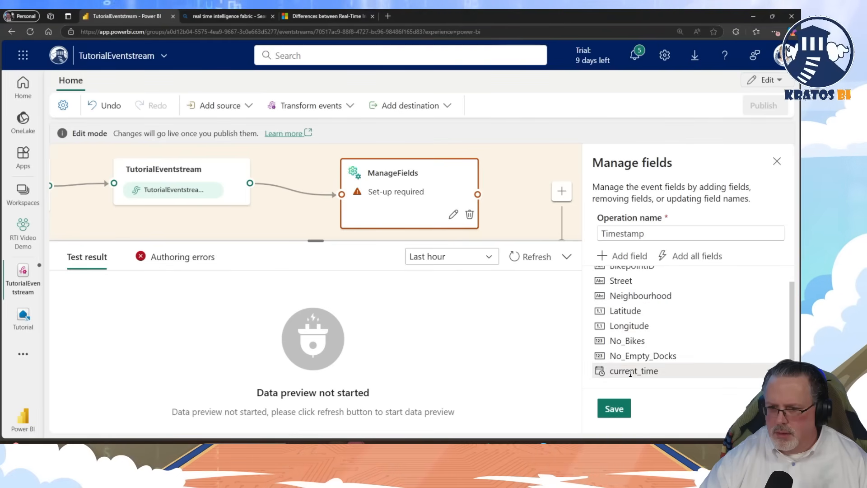
scroll(631, 369, up, 1)
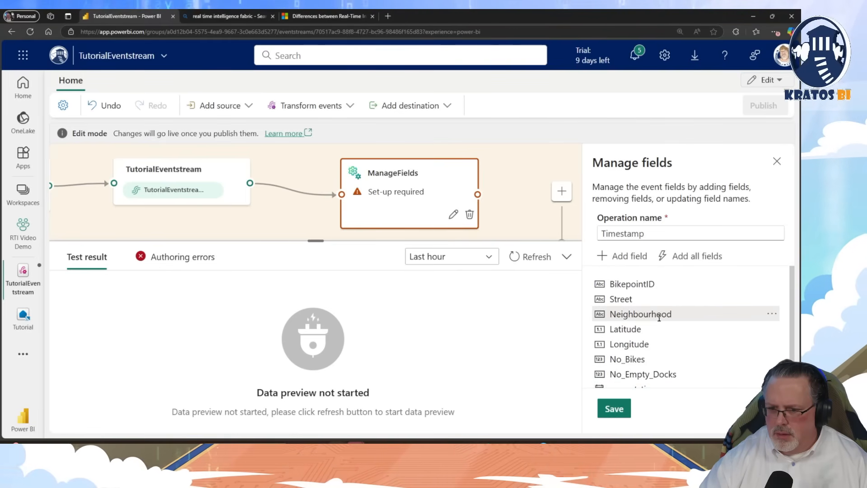
scroll(659, 320, down, 1)
- Recheck the naming instructions in the tutorial and set the operation name back to TutorialTransform
key(alt+Tab)
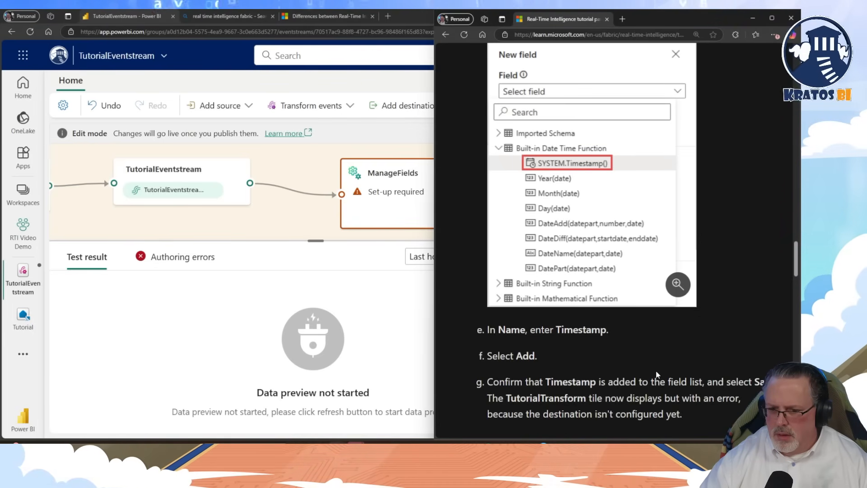
scroll(656, 374, down, 3)
scroll(655, 373, up, 6)
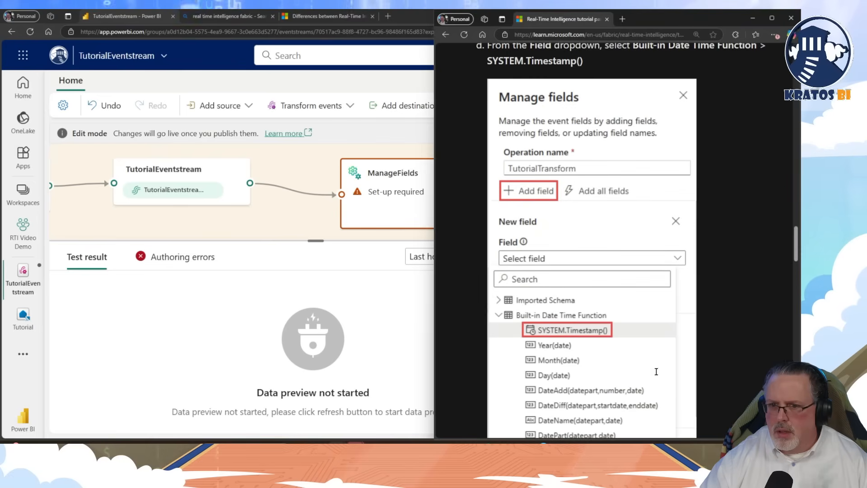
scroll(610, 209, up, 3)
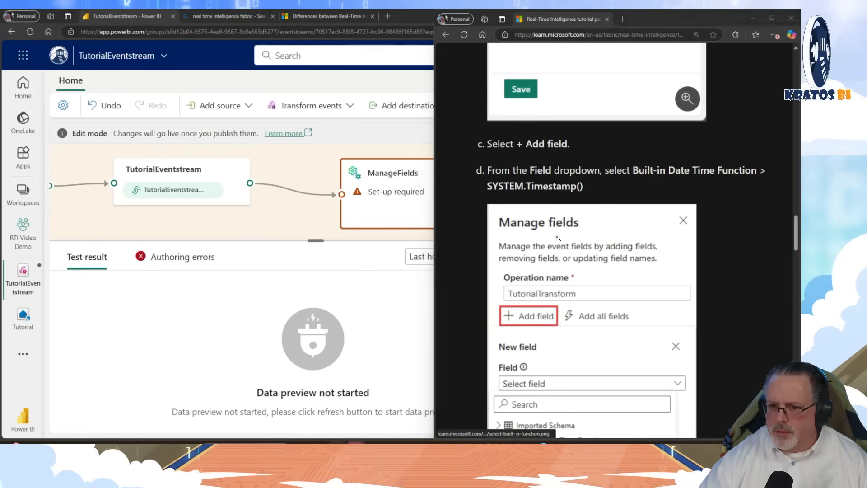
key(alt+Tab)
double_click(664, 236)
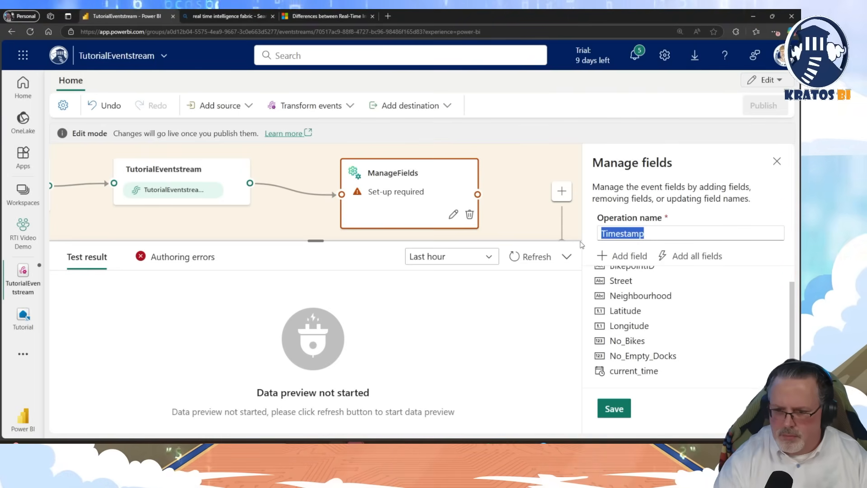
text(Tutorial)
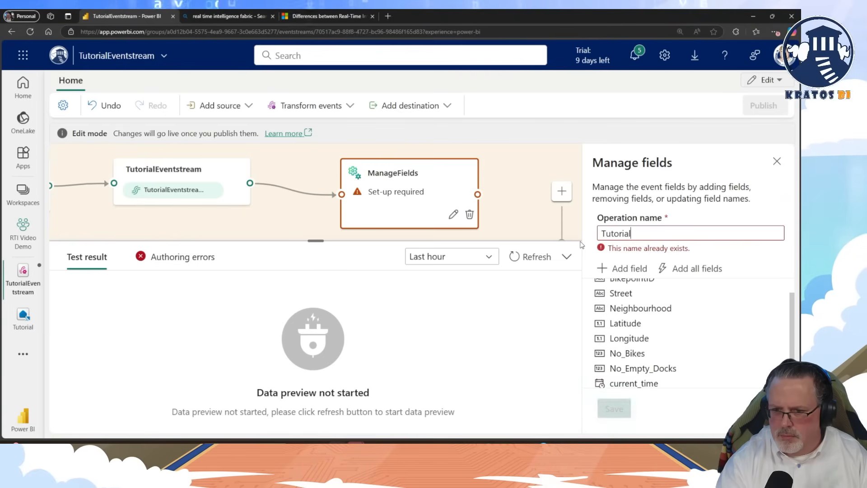
text(Transfor)
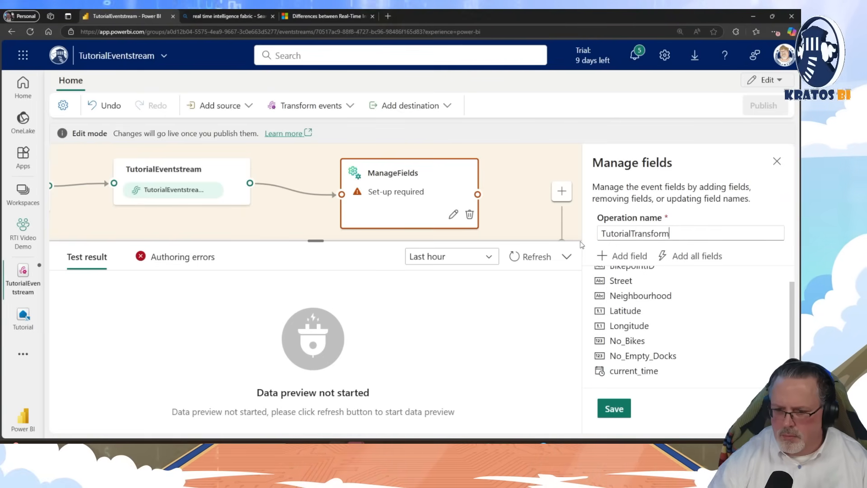
text(m)
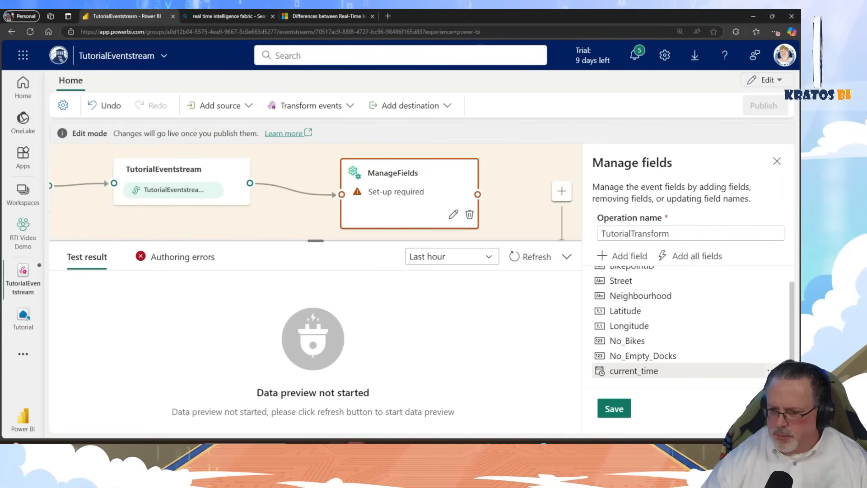
- Rename the current_time field to Timestamp, using the name copied from the tutorial
click(768, 371)
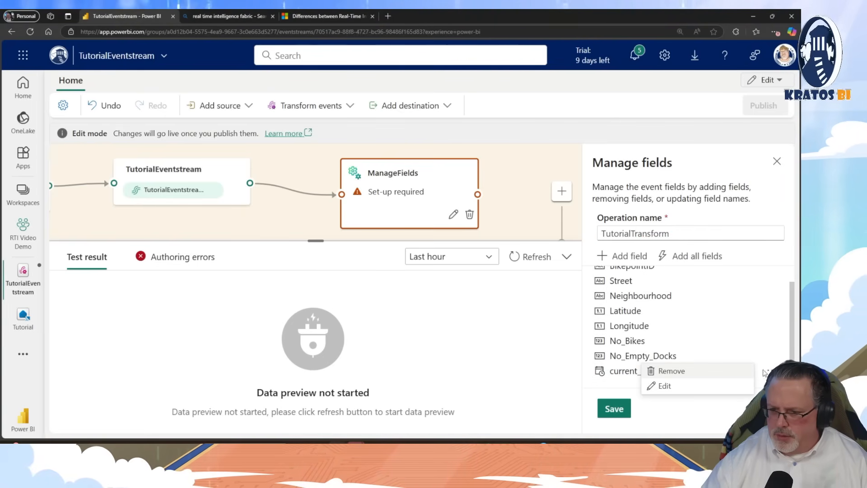
click(664, 386)
click(648, 374)
double_click(648, 374)
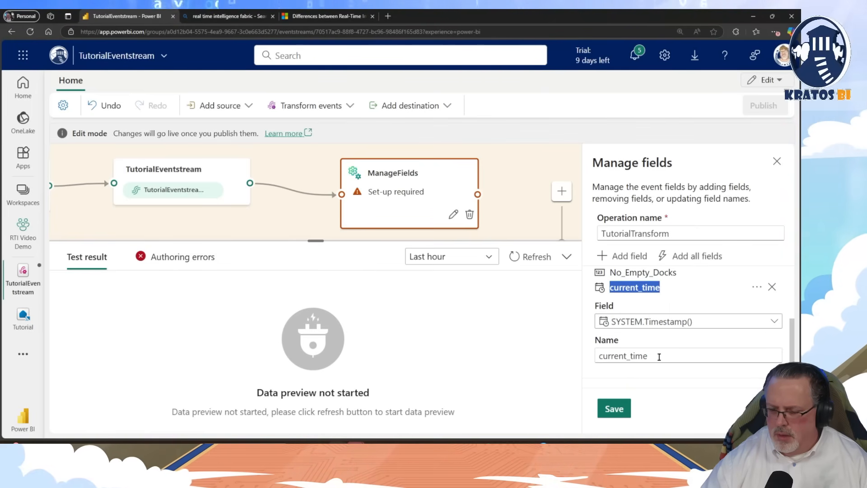
drag(659, 356, 599, 359)
key(alt+Tab)
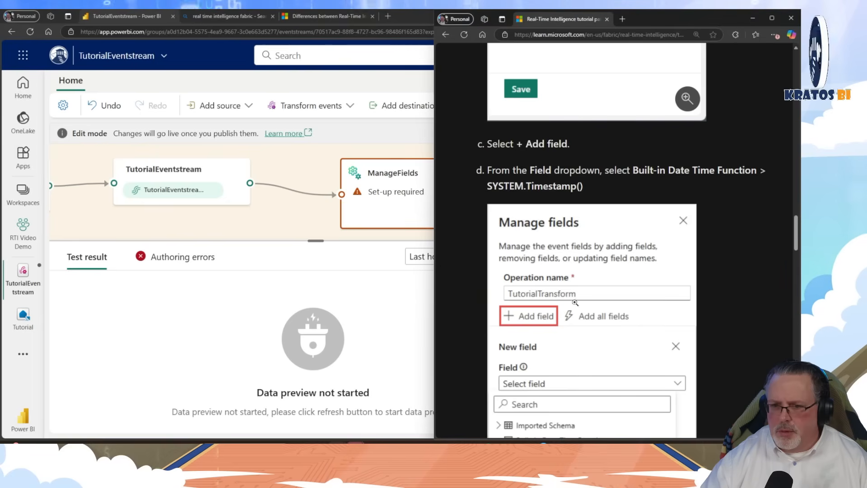
scroll(566, 269, down, 5)
scroll(565, 269, down, 3)
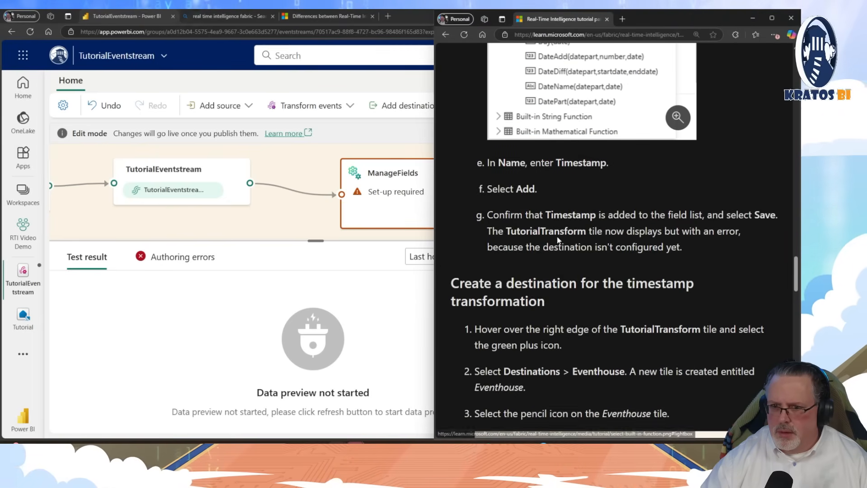
double_click(580, 163)
key(ctrl+c)
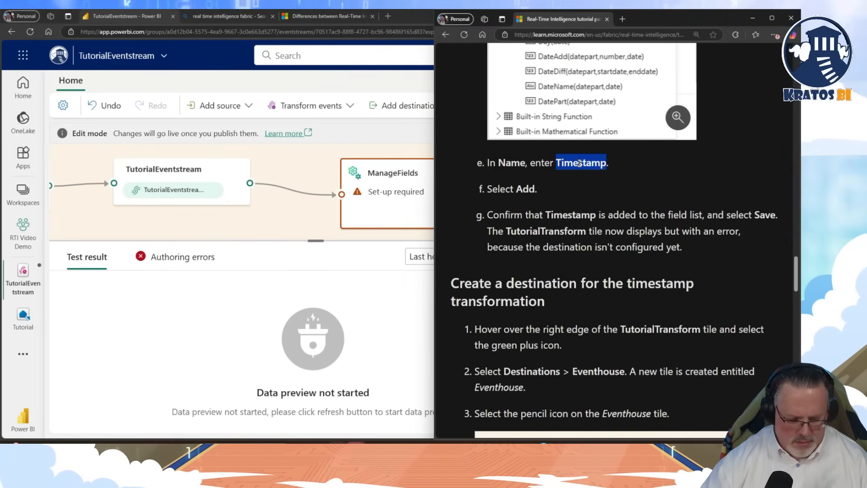
key(alt+Tab)
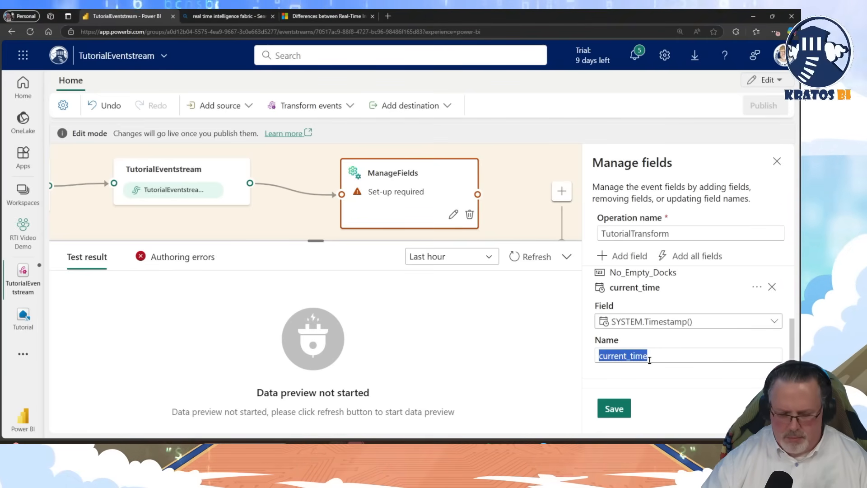
key(ctrl+v)
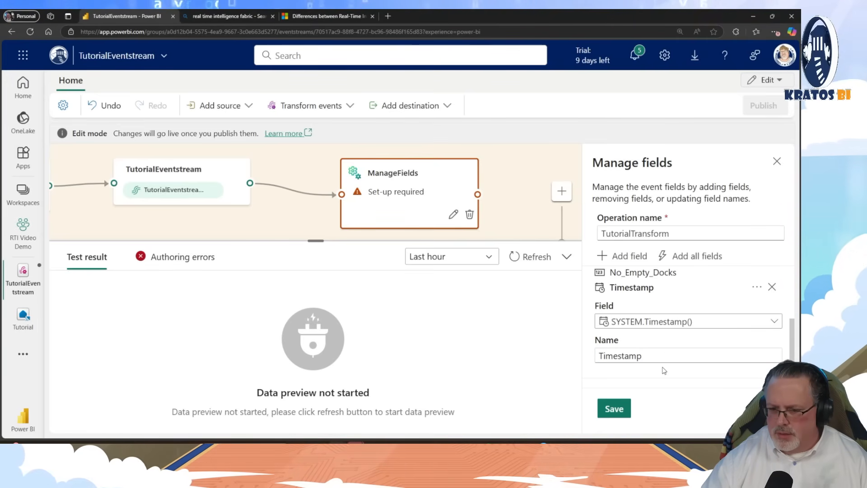
- Check the tutorial's closing instruction for the transformation and save the TutorialTransform operation
scroll(637, 394, down, 1)
key(alt+Tab)
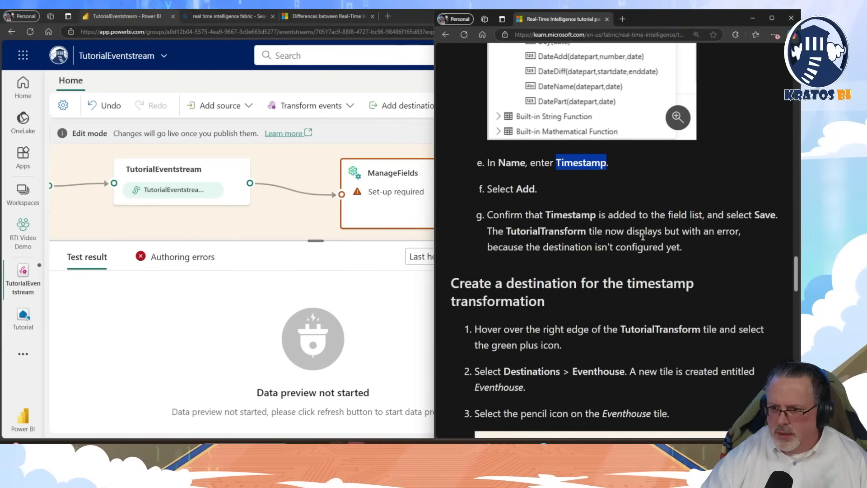
key(alt+Tab)
click(612, 410)
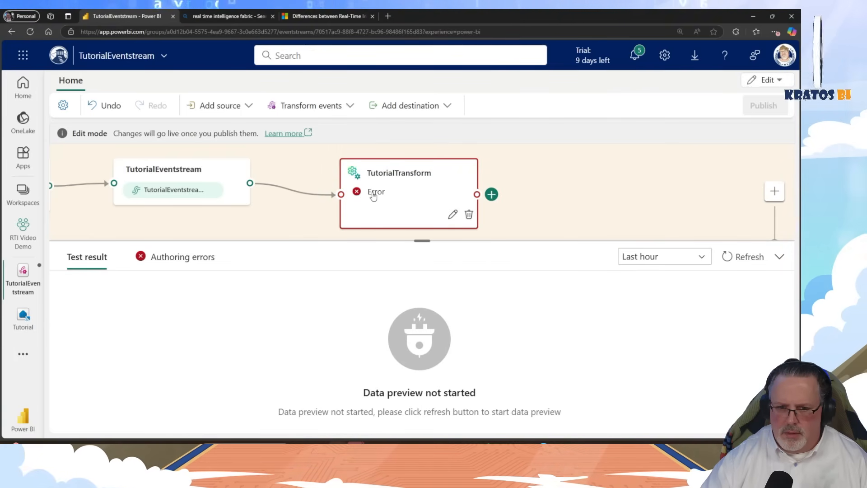
- Examine the authoring error details for the TutorialTransform node, including its node type and error message
click(171, 262)
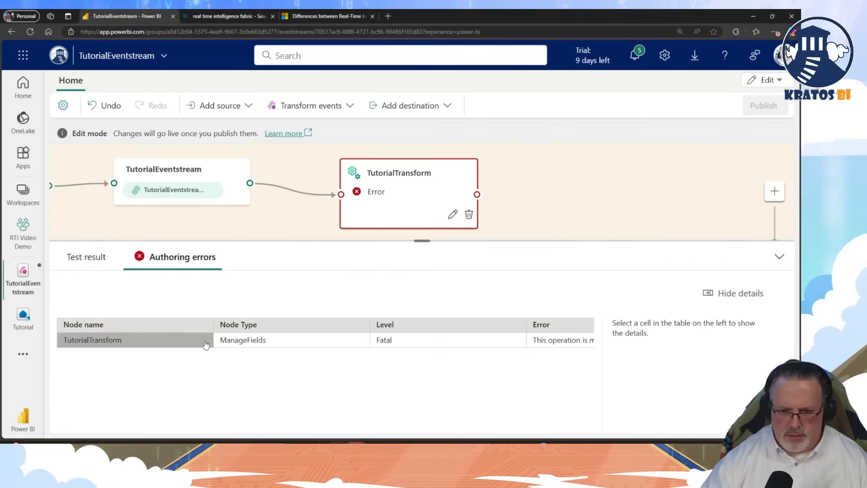
click(380, 345)
click(323, 349)
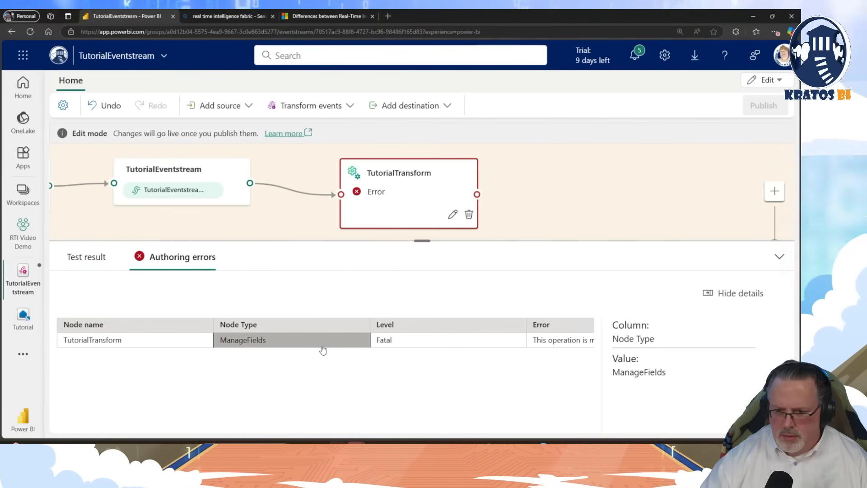
click(194, 341)
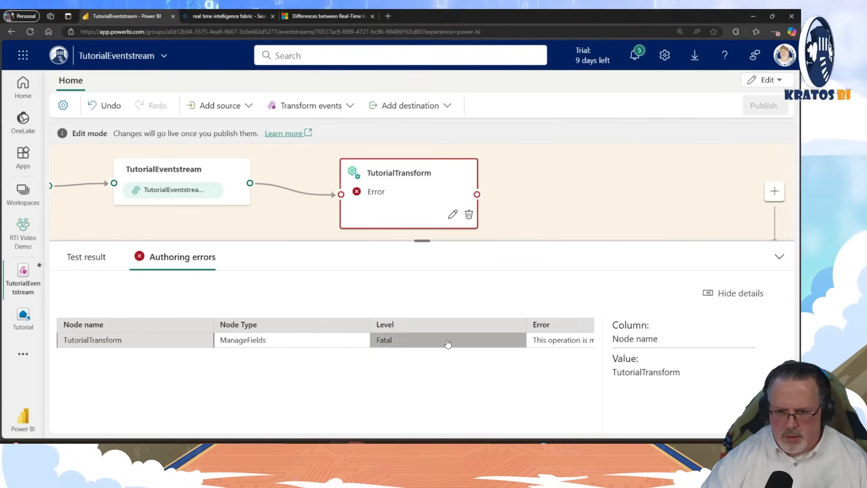
click(542, 342)
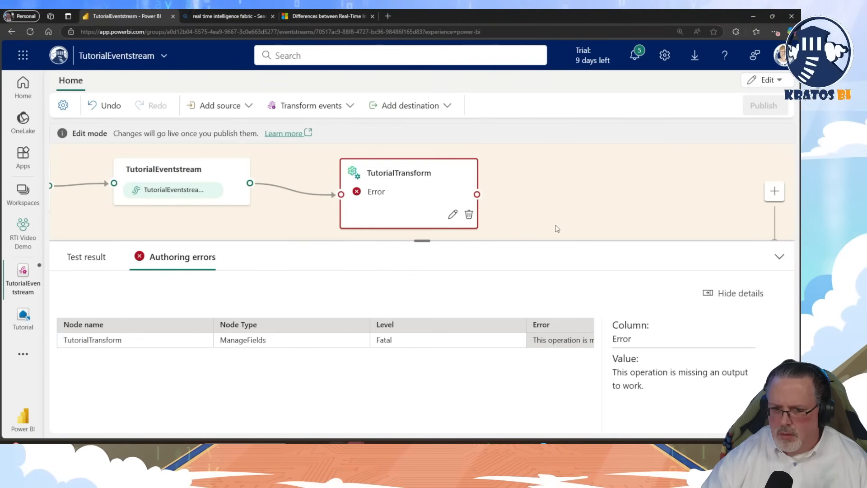
- Read the tutorial's instructions for creating a destination for the timestamp transformation
key(alt+Tab)
scroll(593, 293, down, 4)
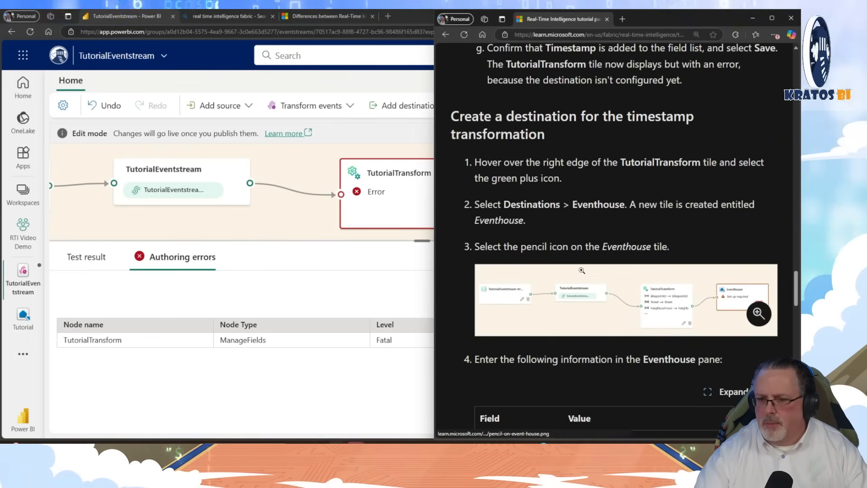
scroll(570, 269, up, 2)
scroll(581, 278, down, 1)
scroll(581, 278, down, 2)
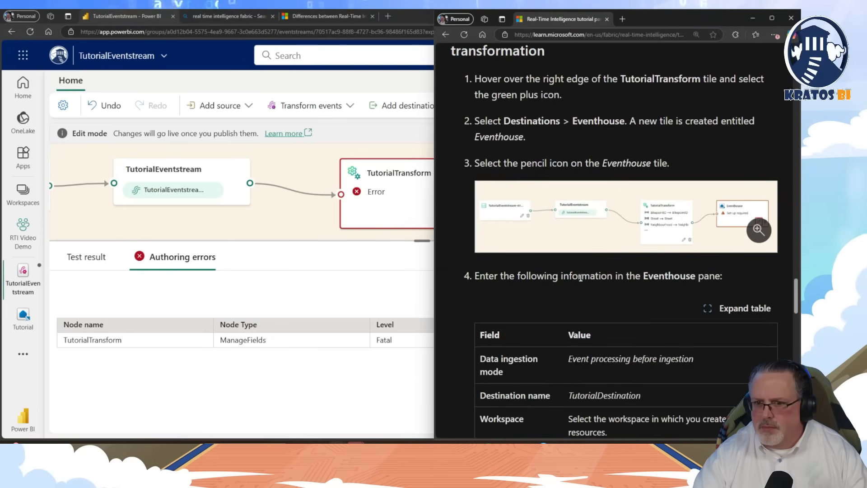
mouse_move(269, 197)
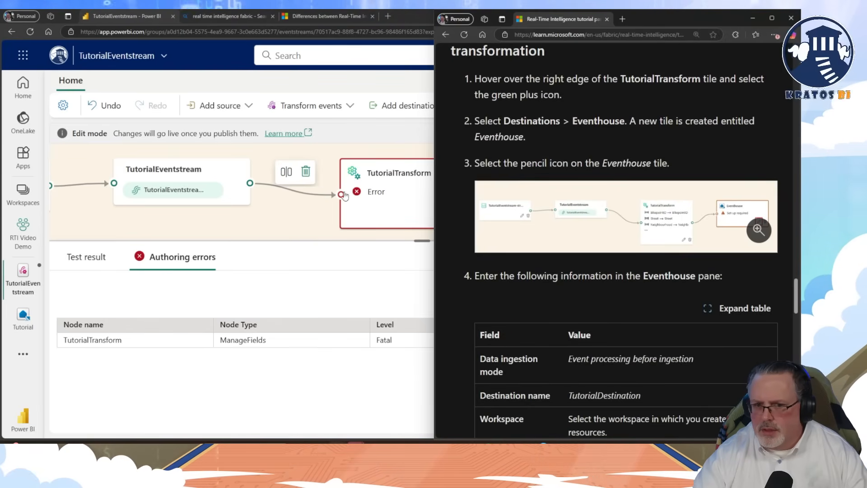
click(342, 194)
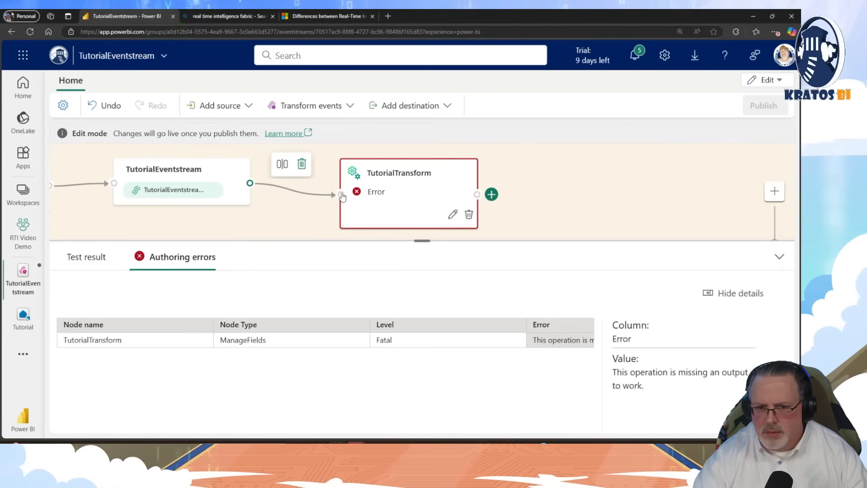
key(alt+Tab)
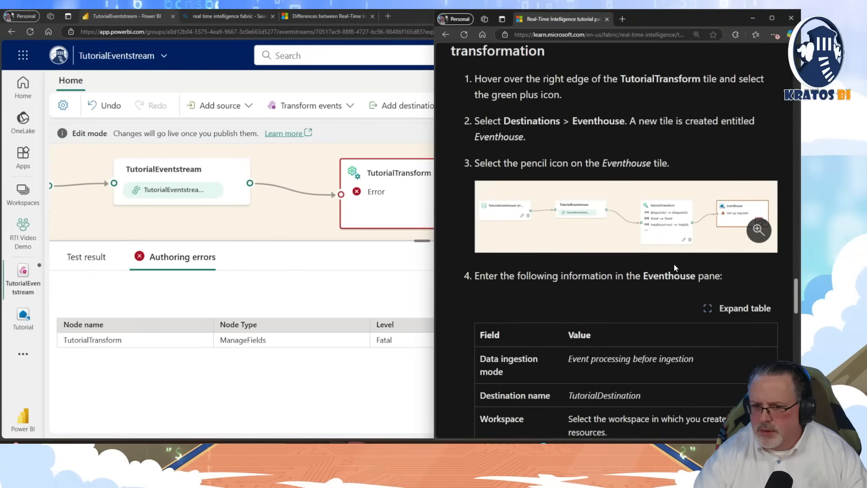
scroll(652, 261, up, 1)
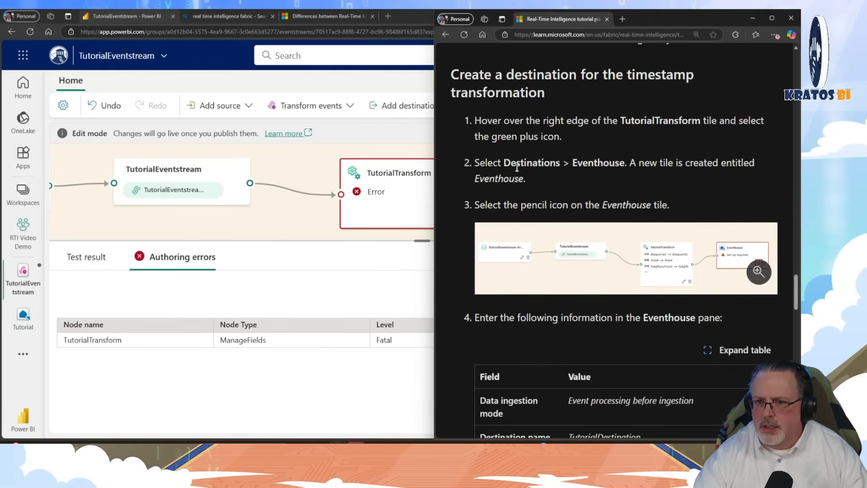
- Add an Eventhouse destination to the output of the TutorialTransform operation
click(411, 145)
click(492, 195)
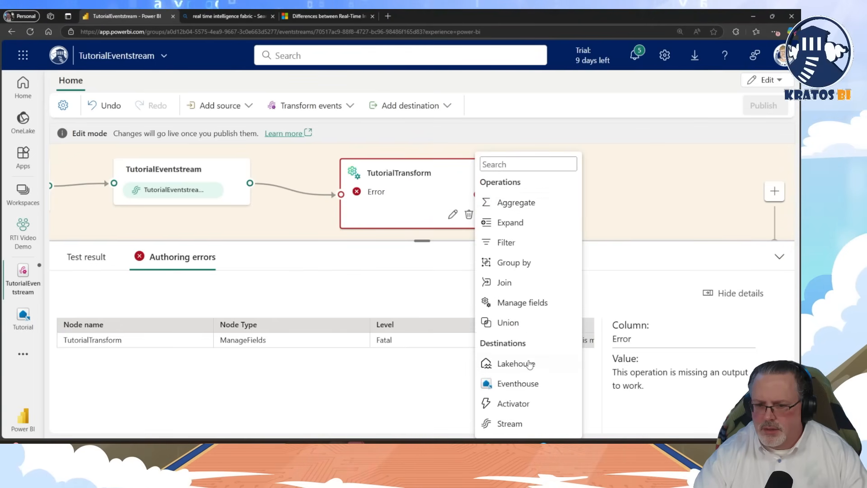
click(526, 385)
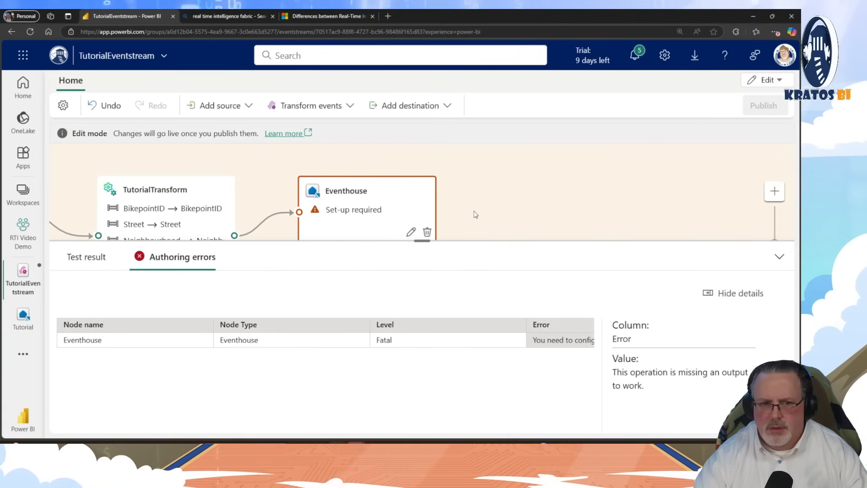
- Review the tutorial's Eventhouse settings and open the new Eventhouse destination for configuration
key(alt+Tab)
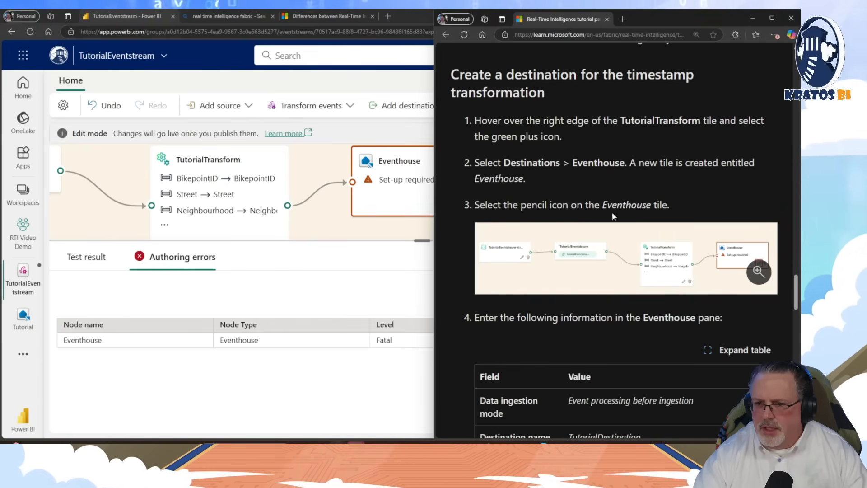
scroll(547, 319, down, 4)
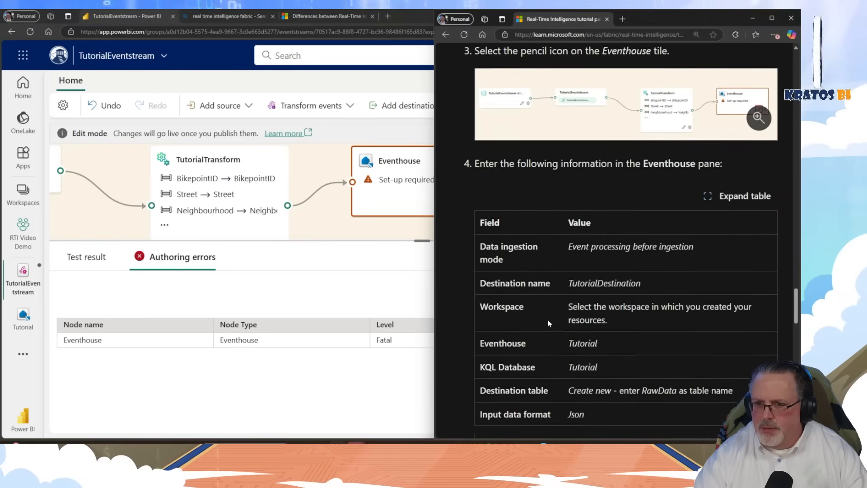
scroll(561, 319, down, 2)
scroll(561, 320, up, 1)
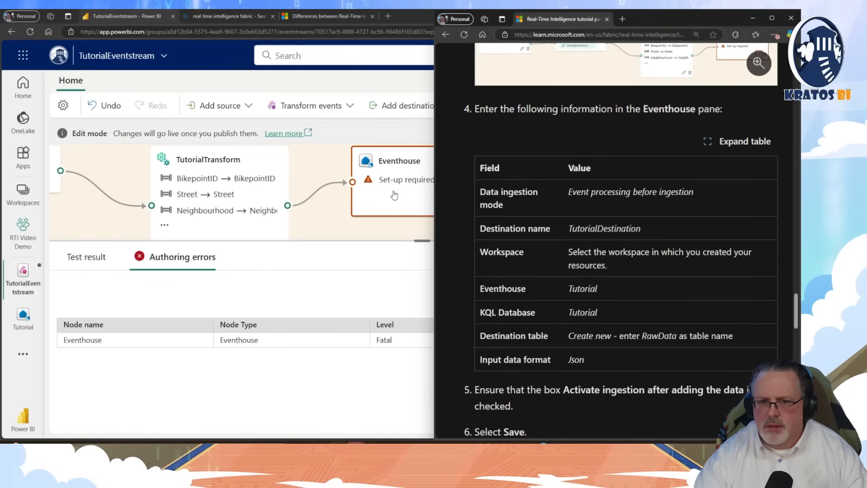
click(337, 204)
click(465, 201)
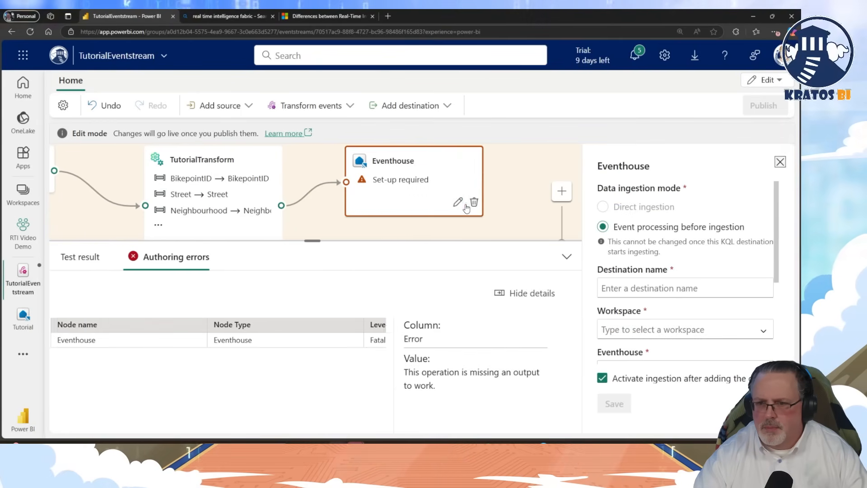
- Arrange the eventstream window beside the tutorial and check the required data ingestion mode, Event processing before ingestion
double_click(595, 15)
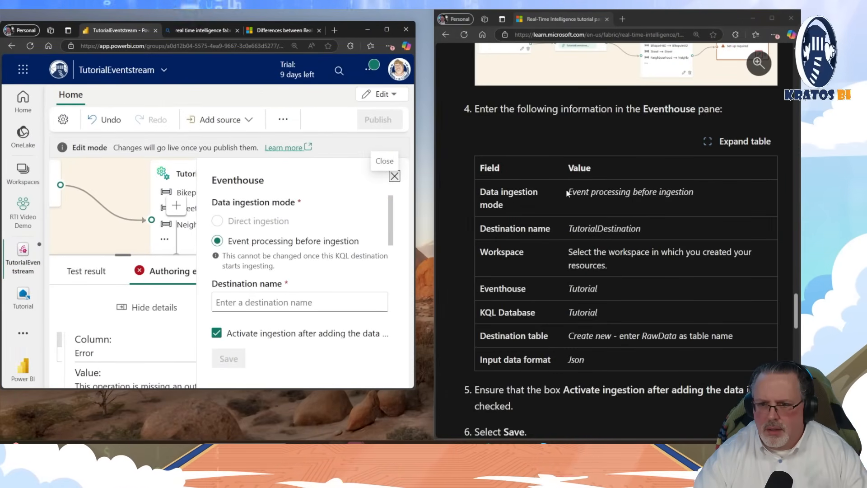
drag(569, 191, 689, 190)
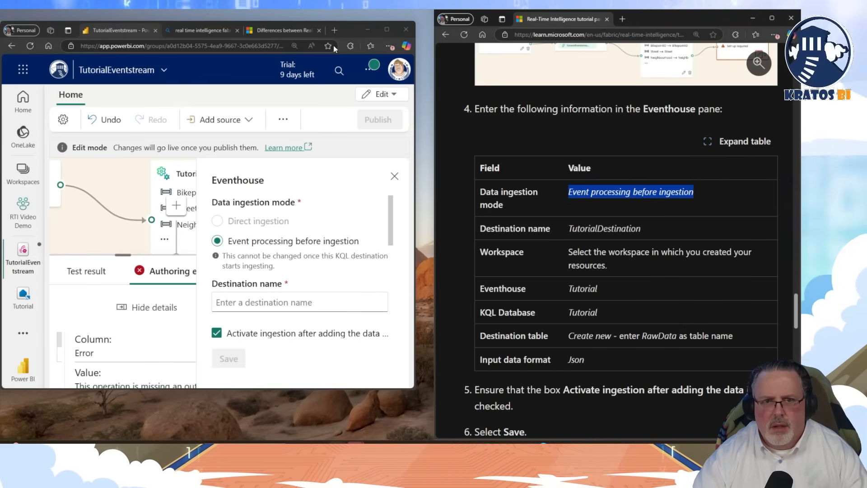
double_click(348, 28)
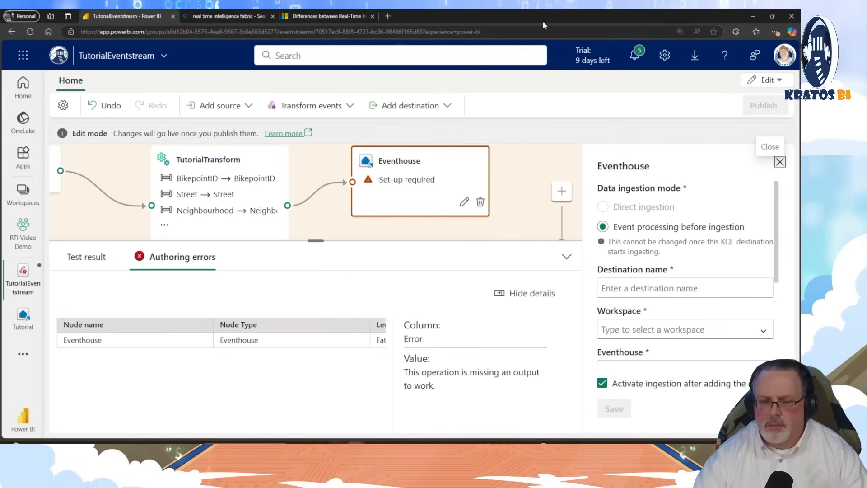
key(super+Left)
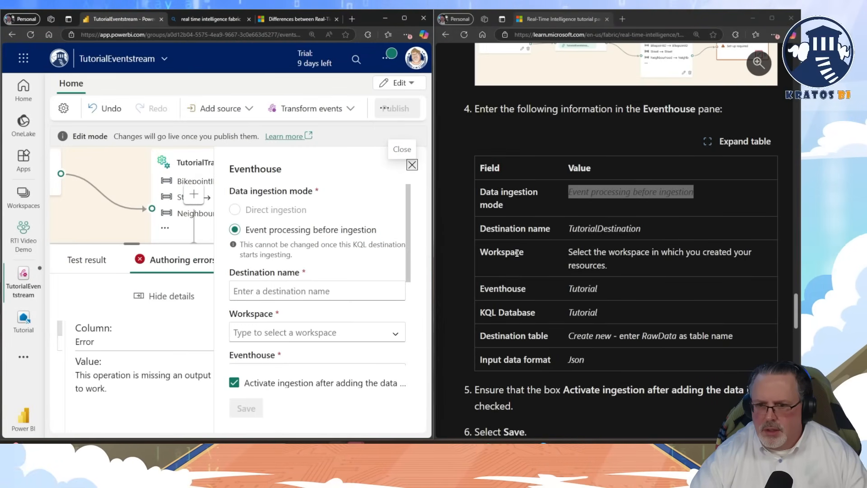
- Set the Eventhouse destination name to TutorialDestination, copied from the tutorial
drag(569, 229, 654, 235)
key(ctrl+c)
click(304, 291)
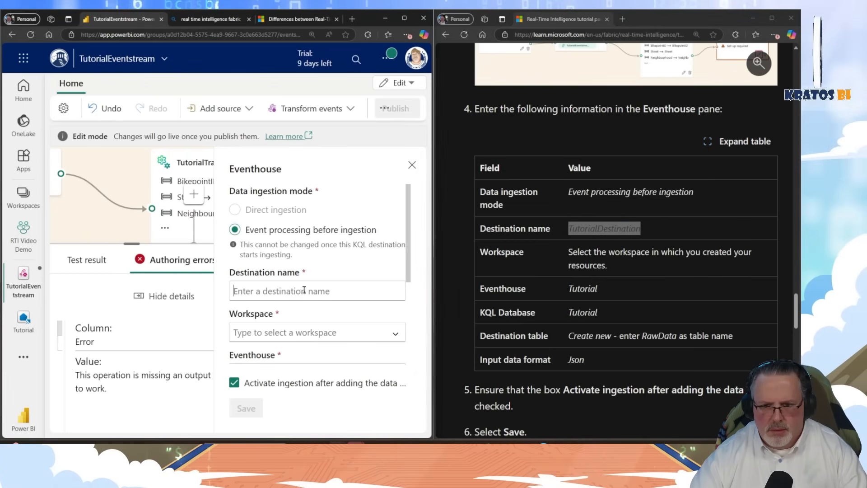
key(ctrl+v)
- Find the RTI Video Demo workspace by filtering for "rti" and choose it for the Eventhouse destination
click(396, 337)
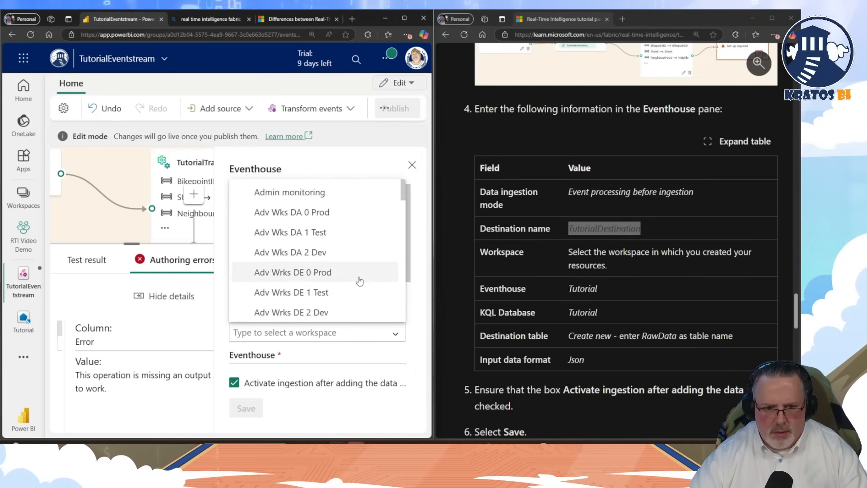
scroll(355, 297, down, 4)
scroll(357, 295, down, 8)
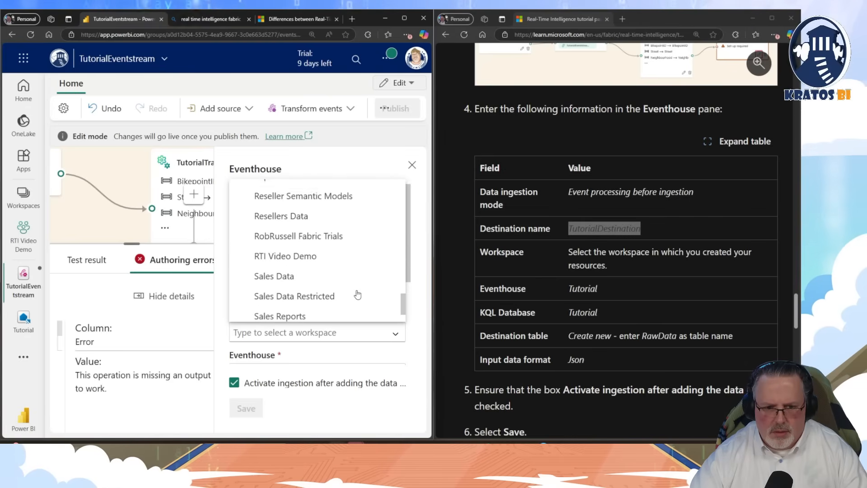
text(r)
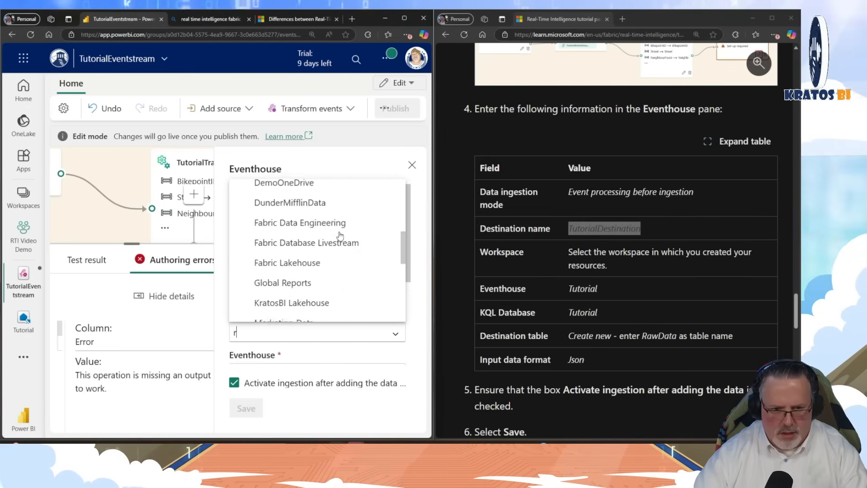
text(ti)
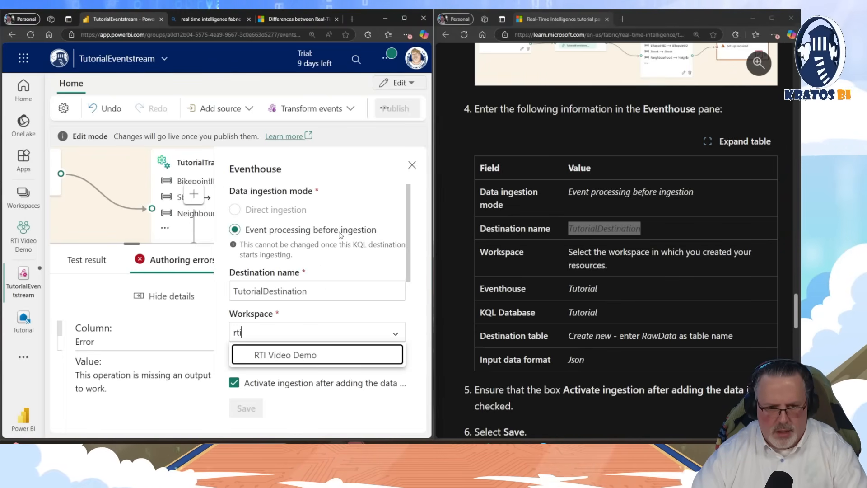
click(298, 359)
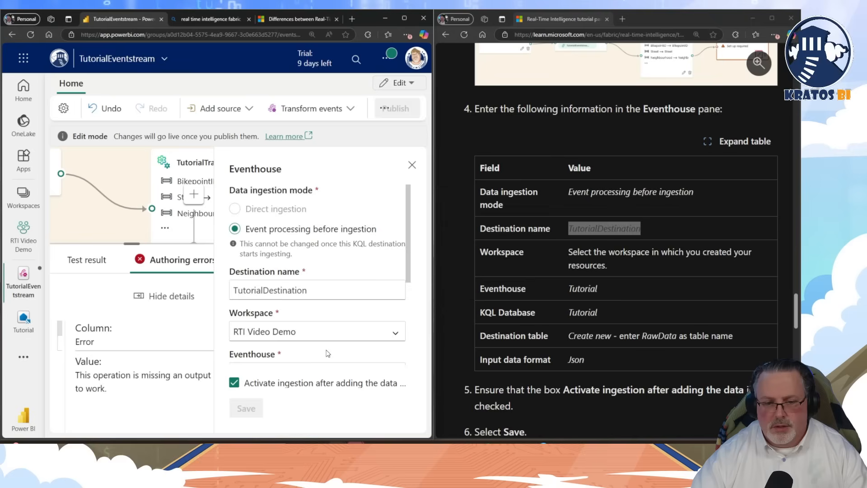
- Choose Tutorial as both the Eventhouse and the KQL Database for the destination
scroll(328, 354, down, 2)
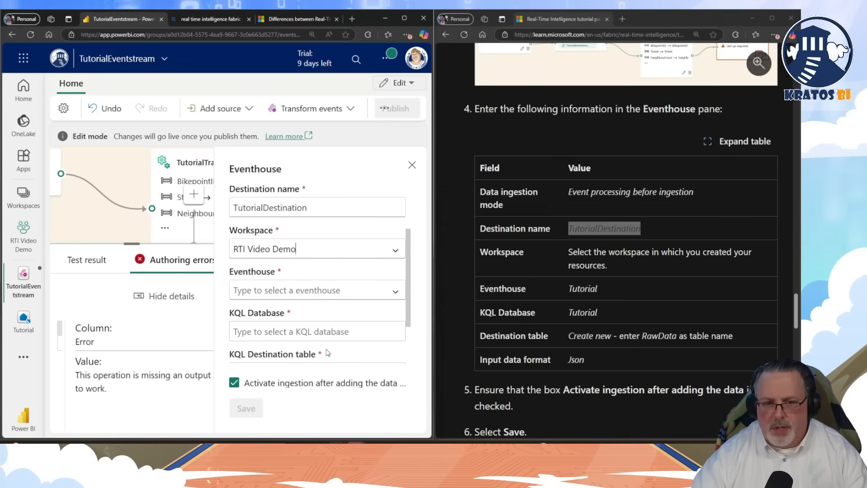
click(399, 291)
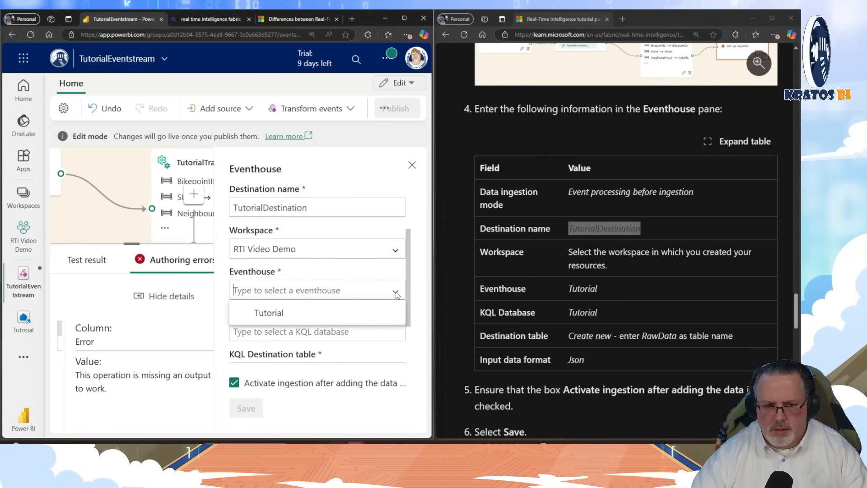
click(328, 316)
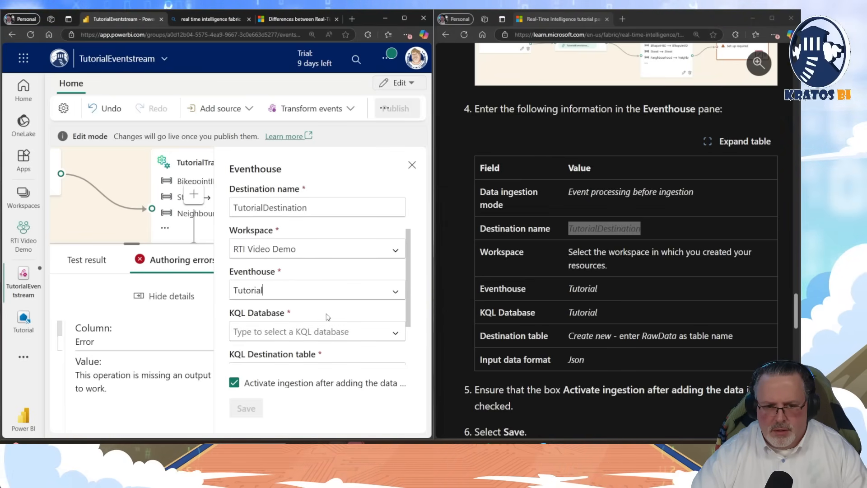
click(397, 334)
click(344, 356)
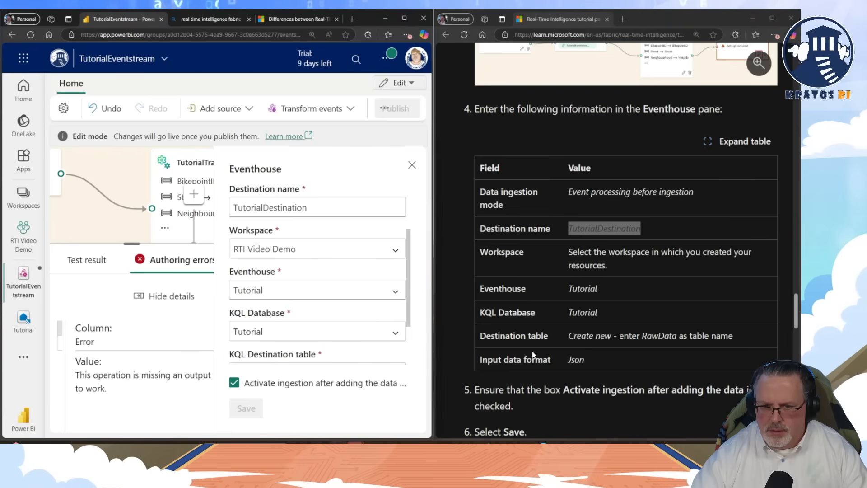
- Try to enter RawData directly as the KQL destination table name and check the tutorial's remaining instructions
scroll(354, 306, down, 2)
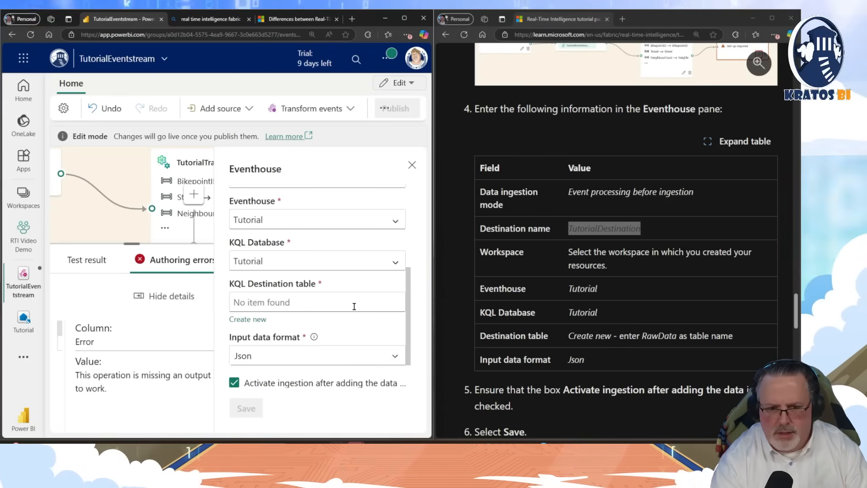
text(RawData)
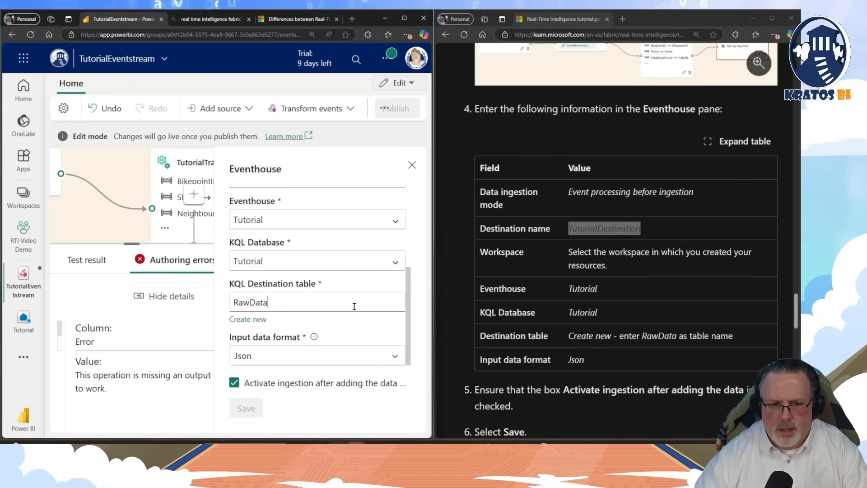
scroll(527, 342, down, 4)
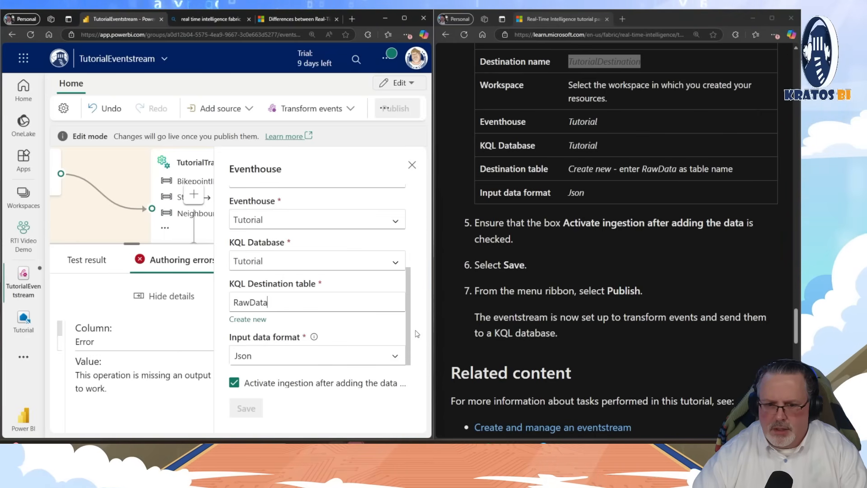
mouse_move(408, 348)
mouse_down()
mouse_move(412, 256)
mouse_move(405, 350)
mouse_up()
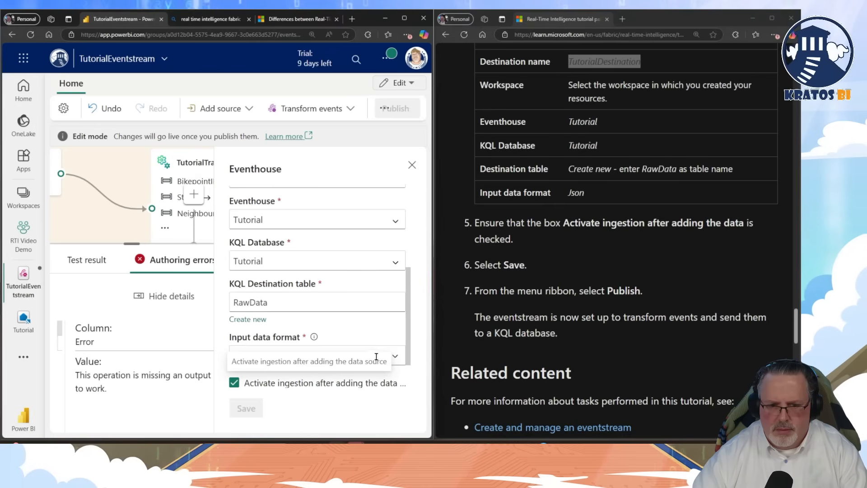
- Choose Json as the input data format and keep ingestion activation after adding the data source enabled
click(396, 356)
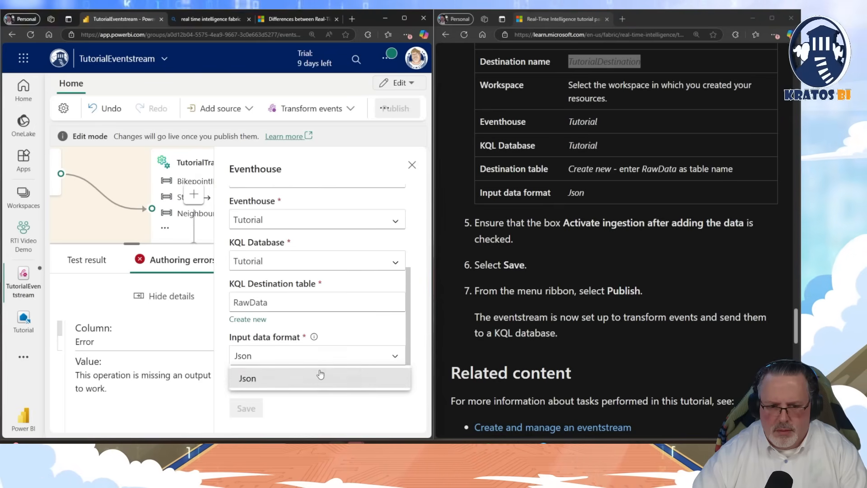
click(319, 377)
click(312, 383)
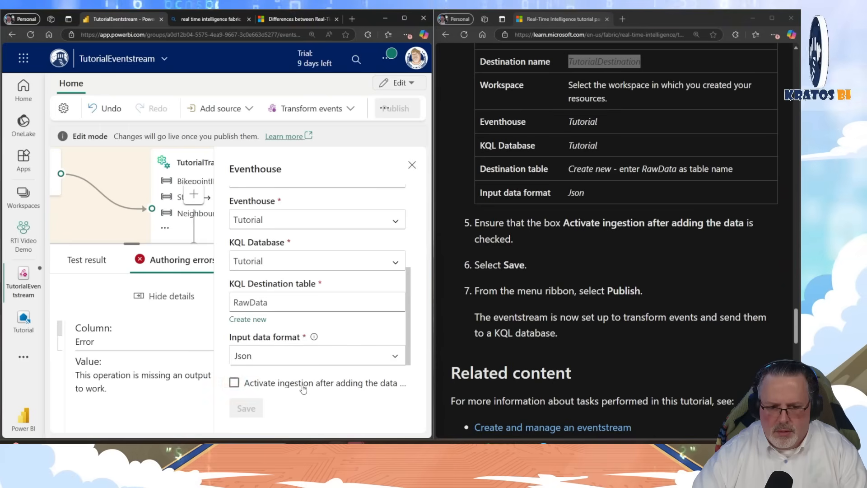
click(290, 384)
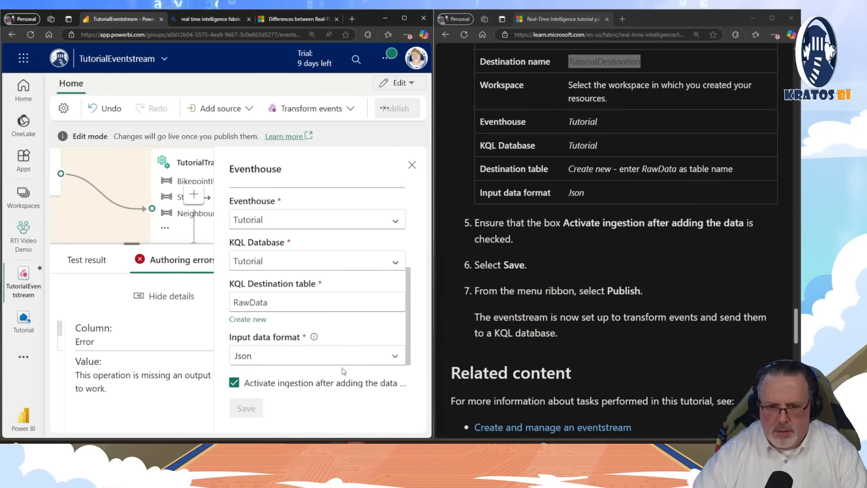
- Maximize the eventstream window and review all the Eventhouse destination settings for a missing entry
drag(432, 253, 531, 248)
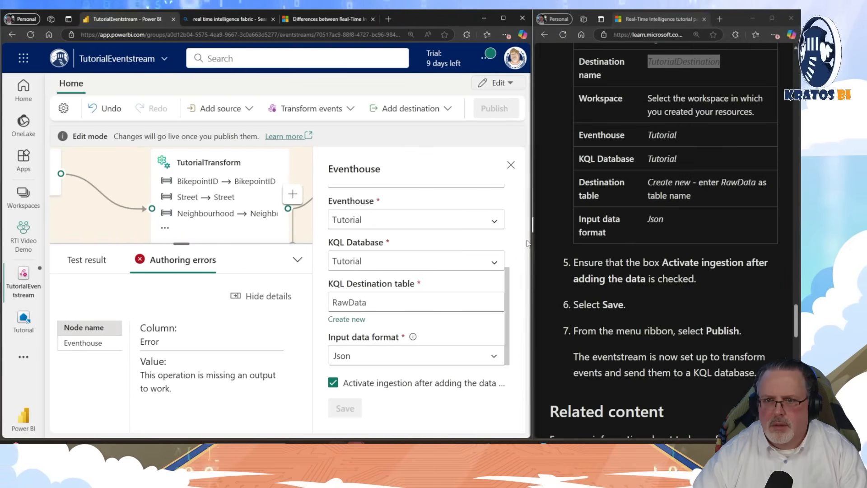
click(502, 18)
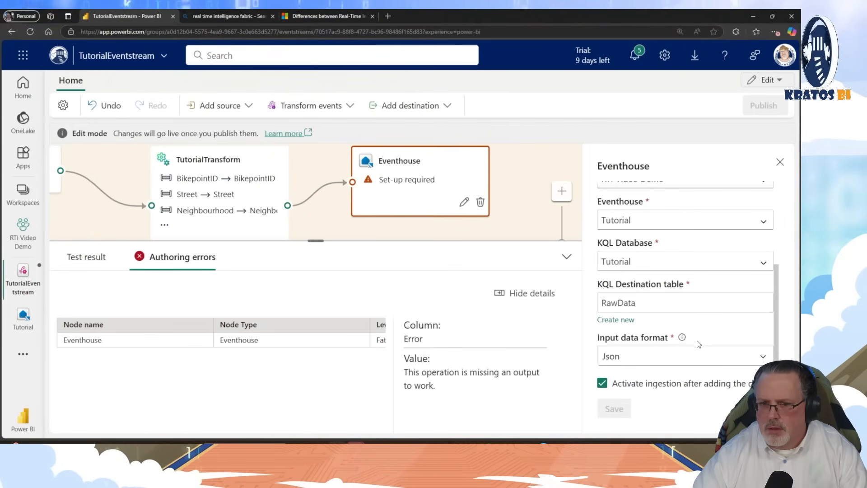
scroll(698, 343, up, 3)
scroll(698, 337, up, 1)
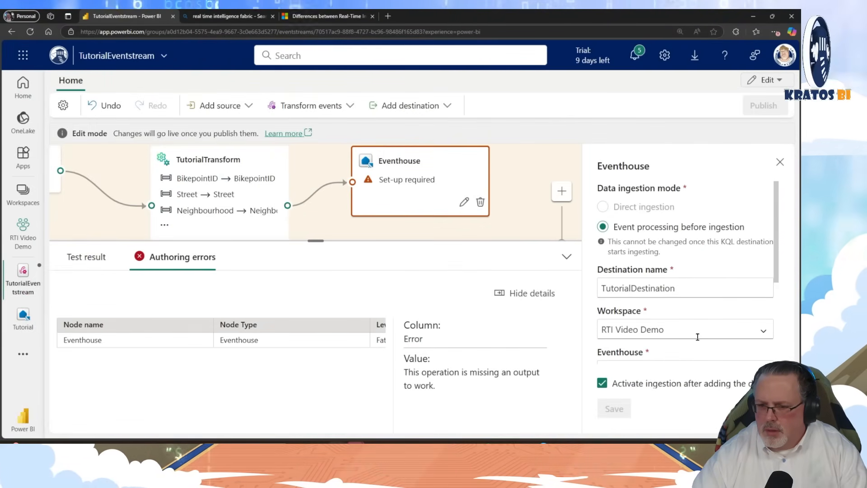
scroll(698, 337, down, 3)
scroll(693, 306, up, 1)
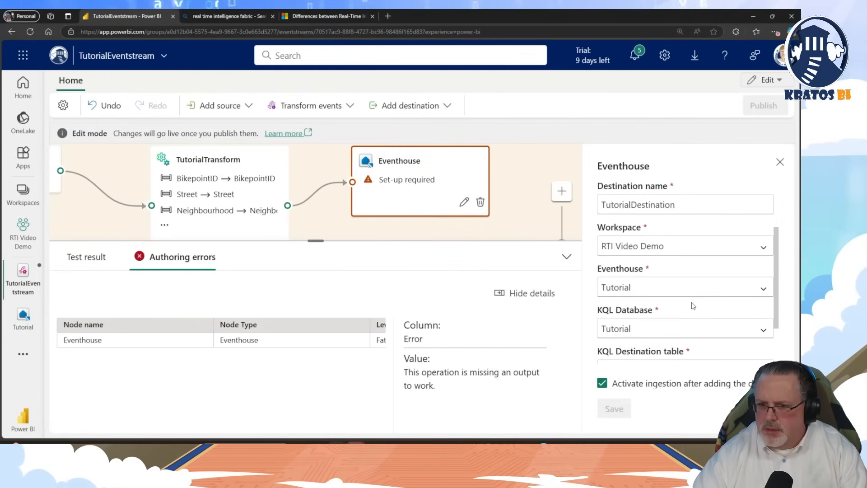
scroll(671, 281, down, 2)
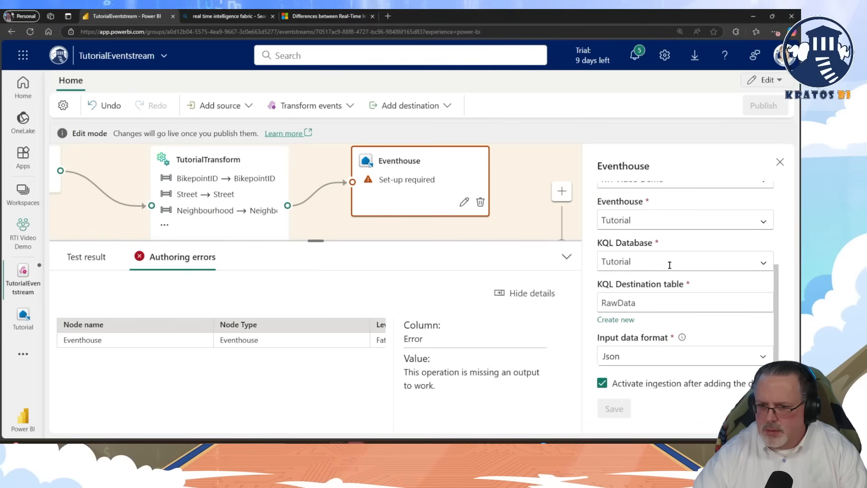
- Create a new KQL destination table named RawData and save the Eventhouse destination
click(614, 321)
click(520, 344)
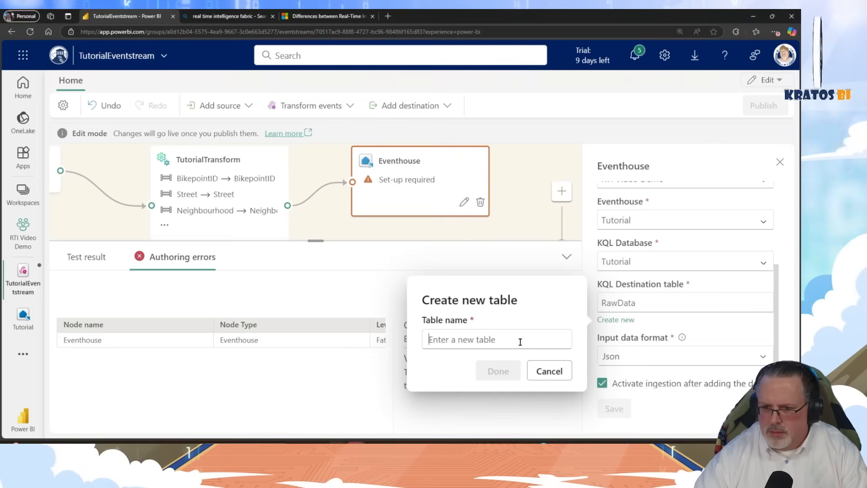
text(RawData)
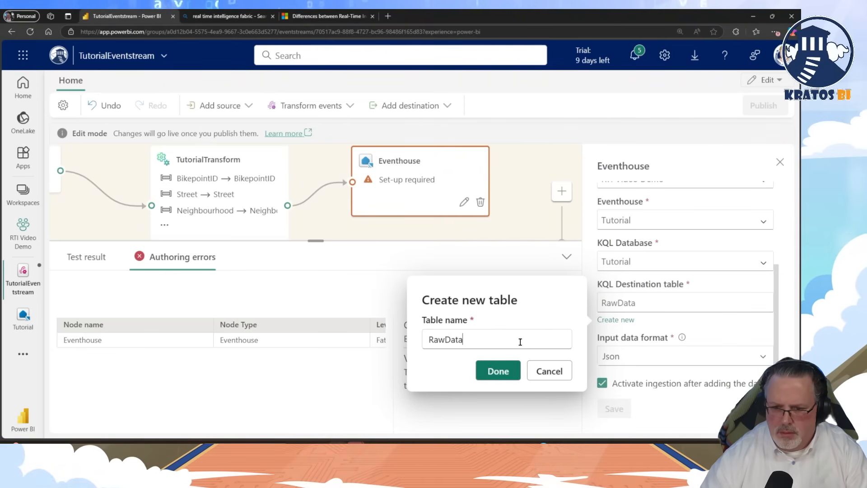
click(507, 367)
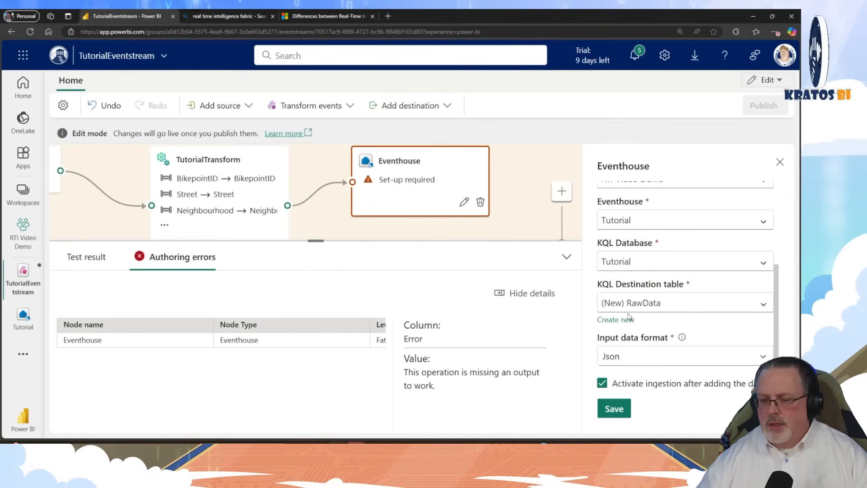
click(614, 409)
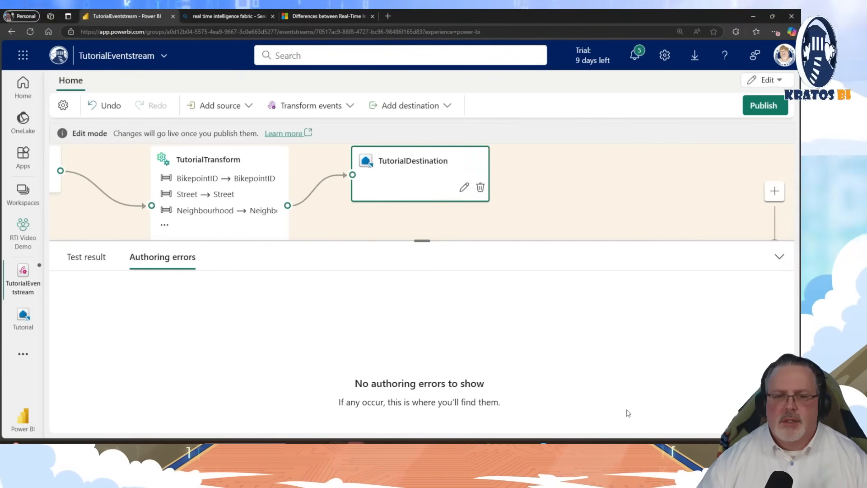
- Check the tutorial's instruction after saving and publish TutorialEventstream
key(alt+Tab)
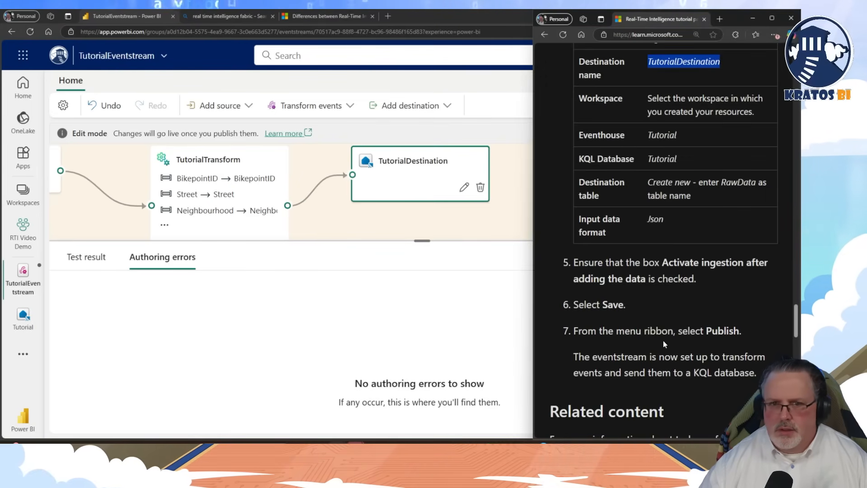
click(532, 290)
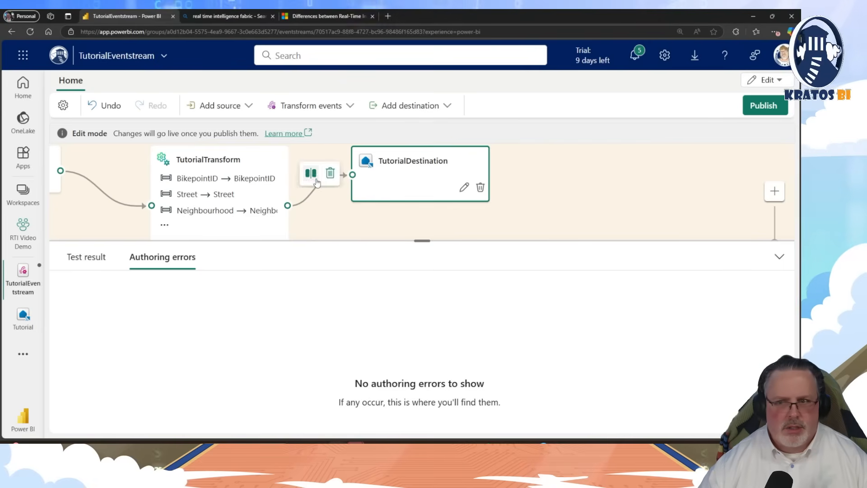
click(754, 108)
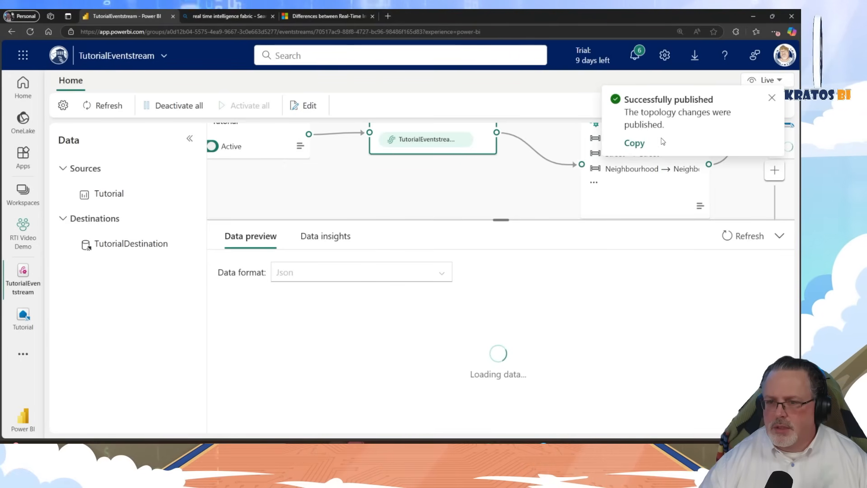
- Open the tutorial's next part, Real-Time Intelligence tutorial part 3: Transform data in a KQL database
key(alt+Tab)
scroll(616, 224, down, 5)
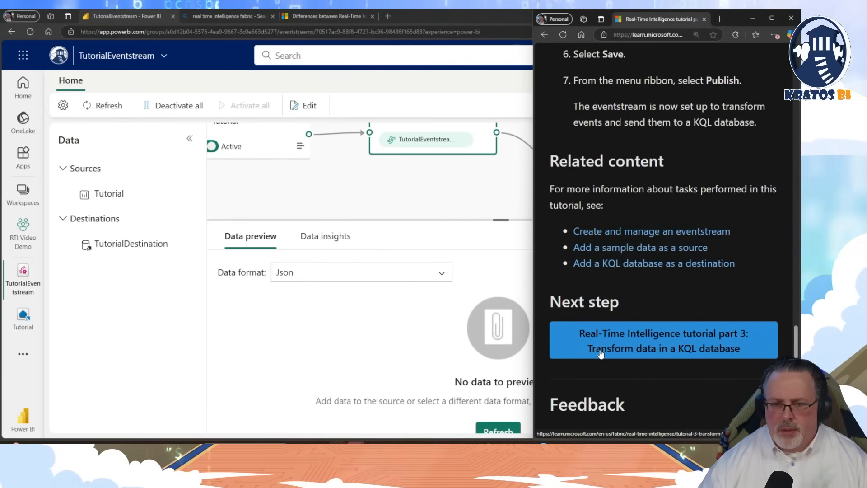
click(601, 353)
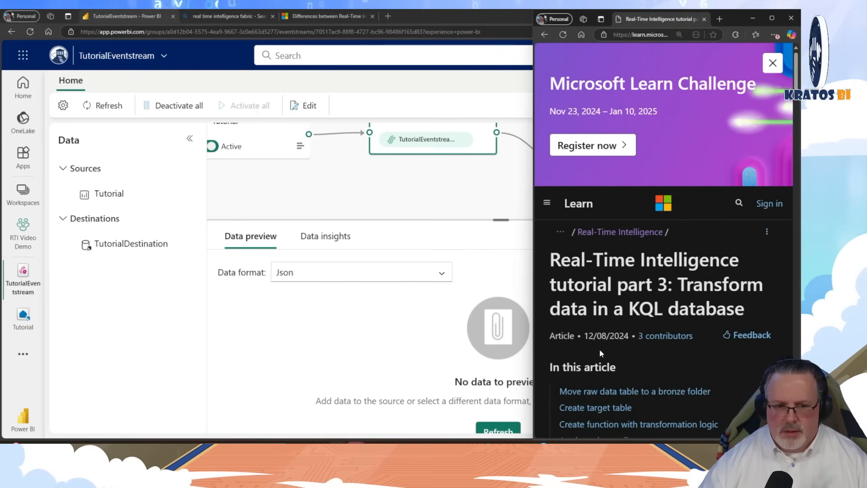
scroll(584, 326, down, 2)
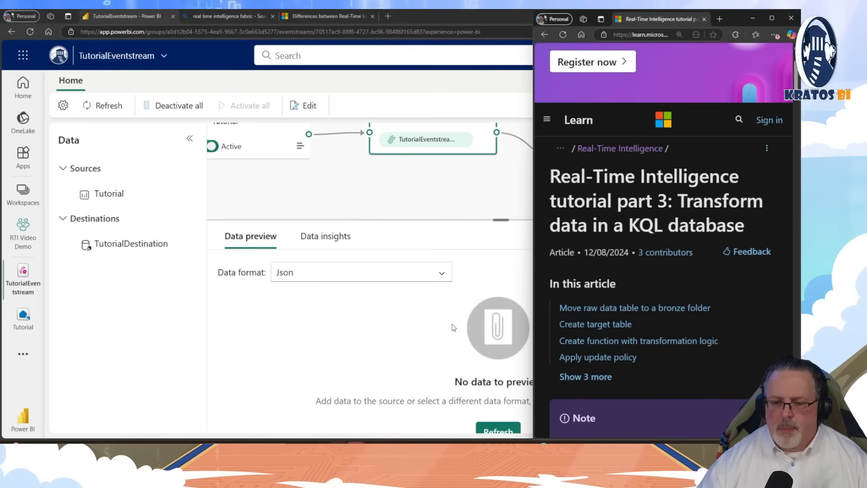
- Refresh the published eventstream's data preview and examine the message count and byte charts in its data insights
click(429, 328)
click(508, 429)
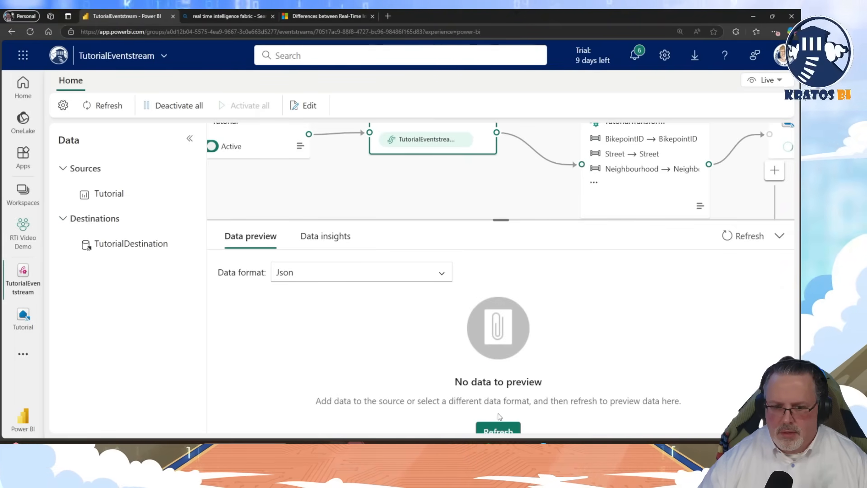
click(325, 236)
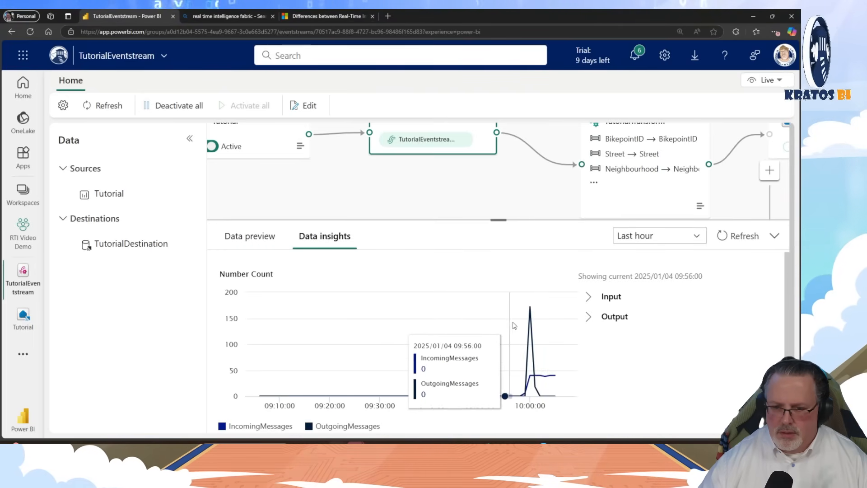
scroll(529, 316, down, 3)
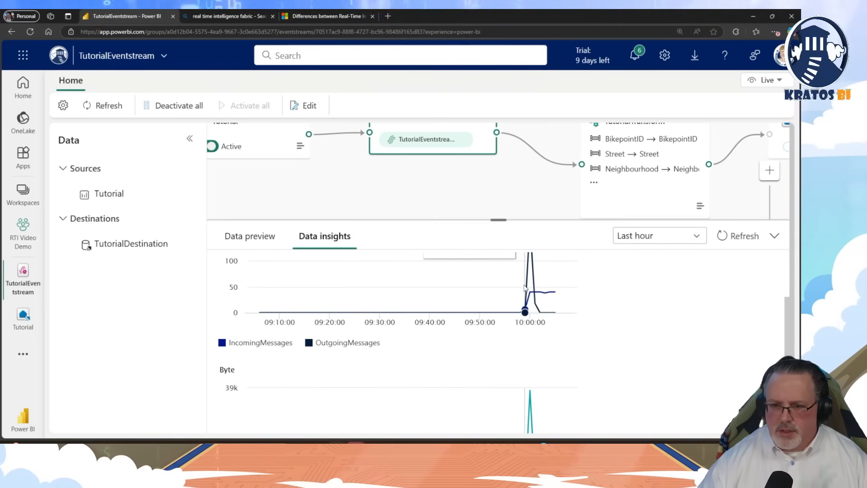
scroll(524, 292, down, 2)
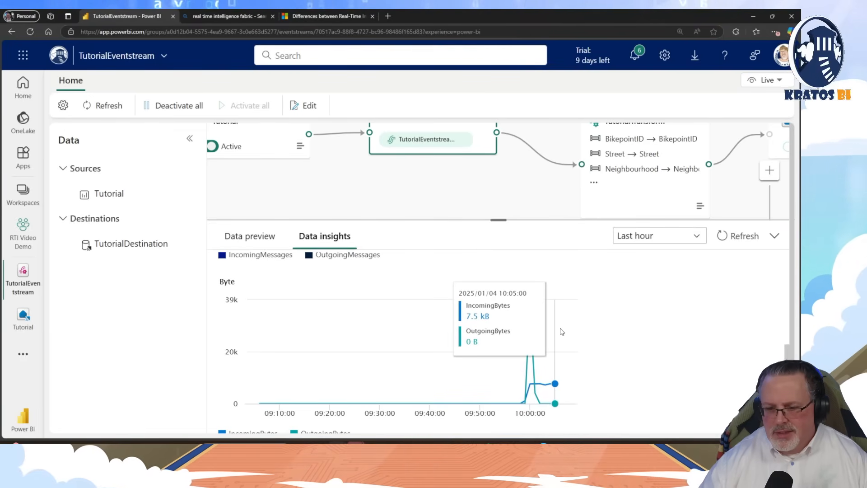
scroll(563, 332, up, 3)
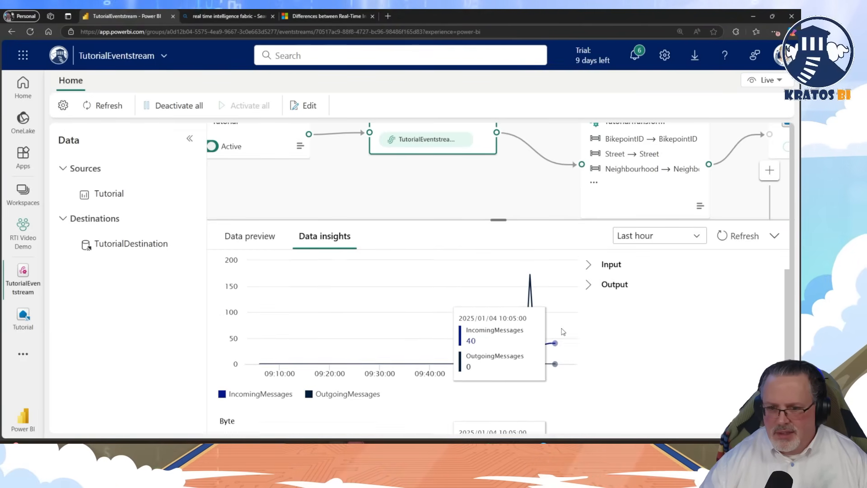
- Refresh the data insights for the last hour and expand the Input metrics
click(733, 238)
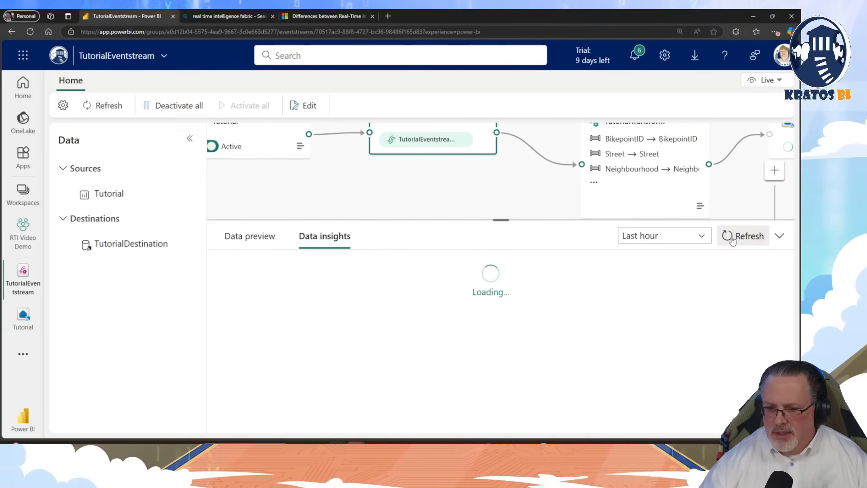
click(733, 238)
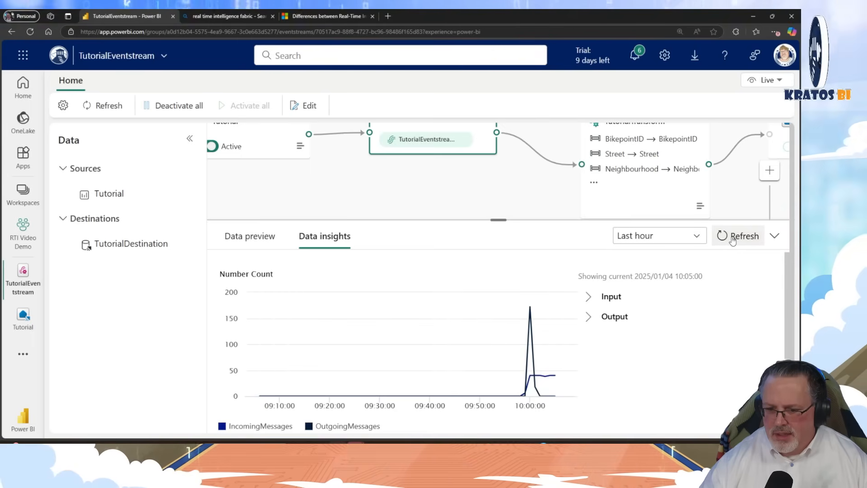
click(733, 238)
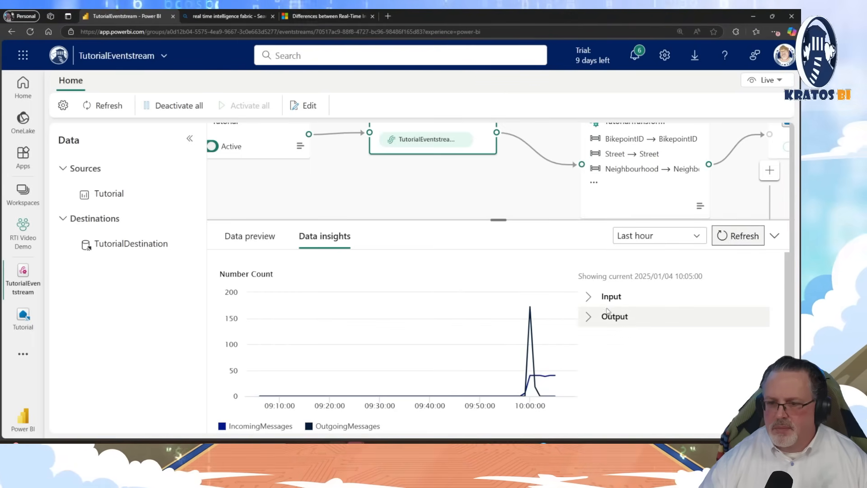
click(589, 298)
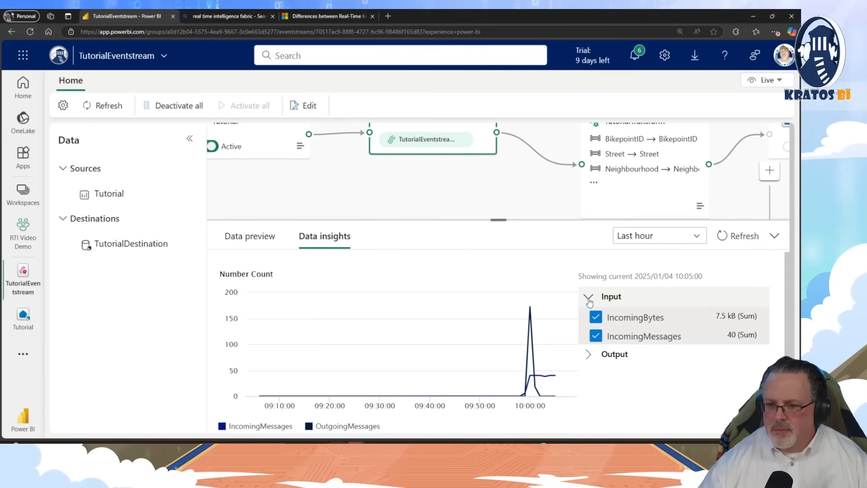
- Expand the Output metrics in the eventstream's data insights and check the outgoing bytes and messages
click(589, 354)
scroll(586, 356, down, 2)
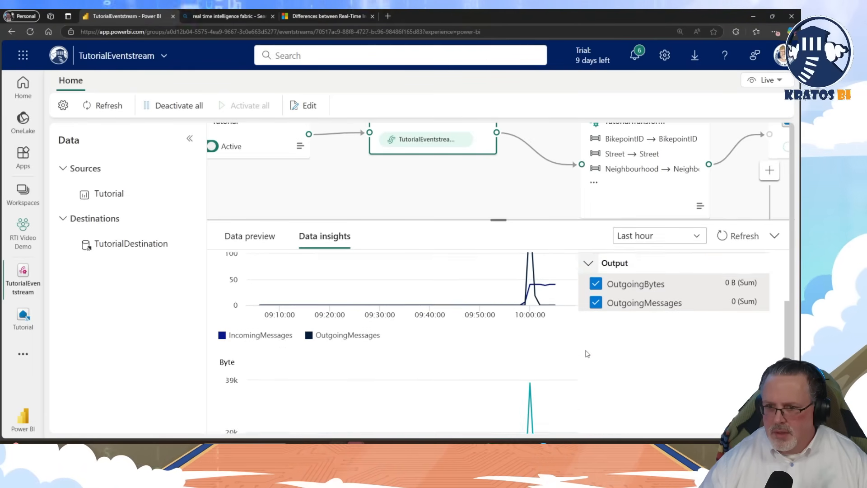
scroll(587, 355, up, 3)
- Read the introduction of tutorial part 3 and its instructions for moving the raw data table to a bronze folder, copying the Kusto command
key(alt+Tab)
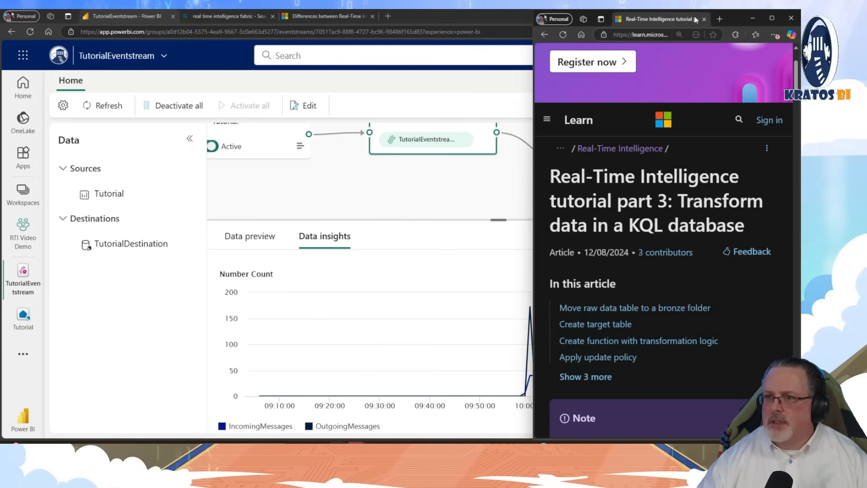
drag(734, 19, 543, 26)
scroll(484, 255, down, 1)
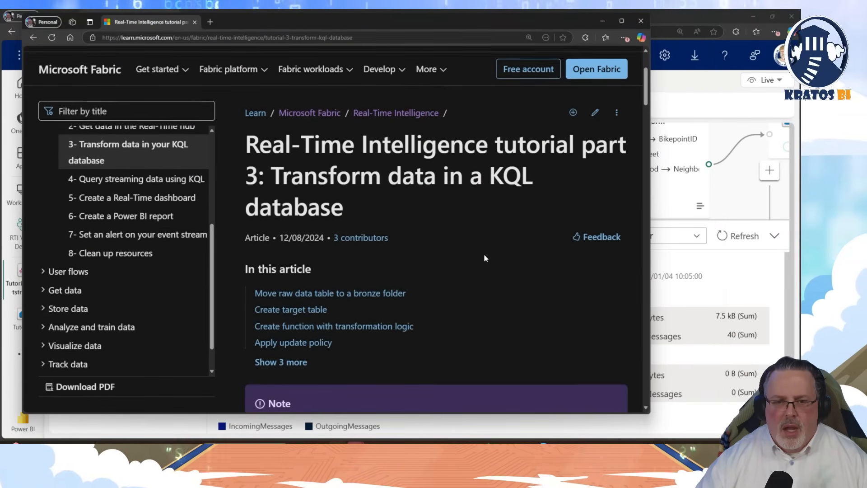
scroll(484, 258, down, 1)
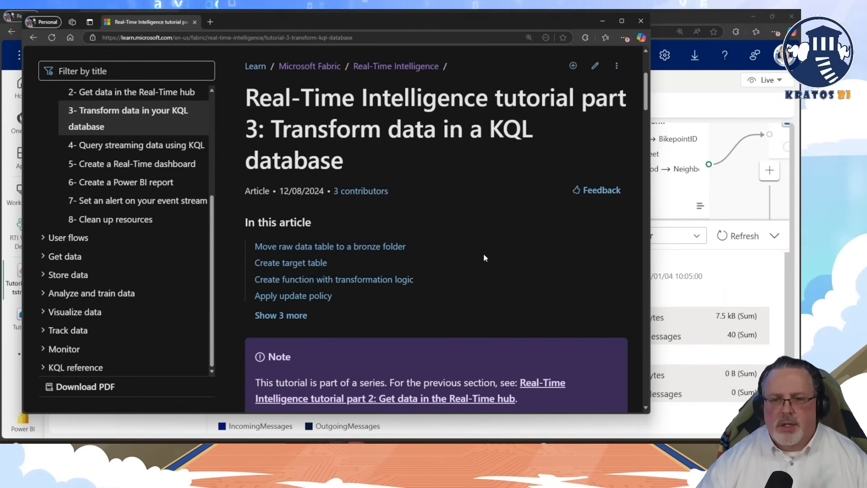
scroll(485, 257, down, 4)
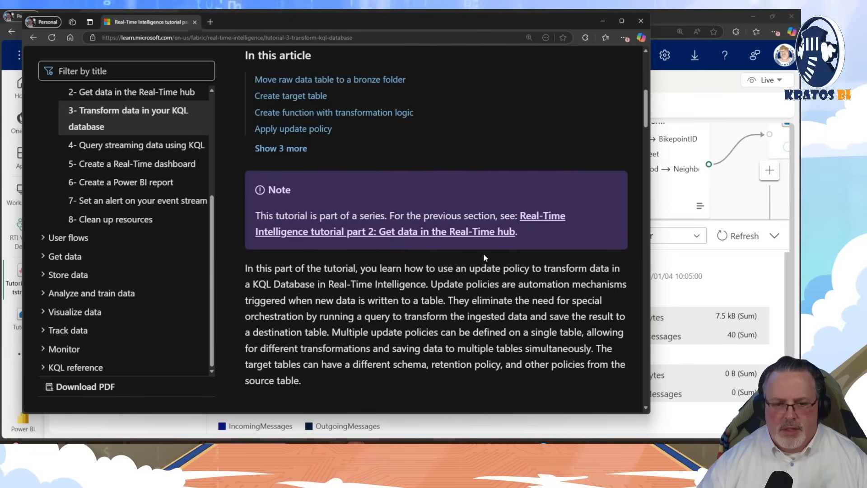
scroll(484, 257, down, 2)
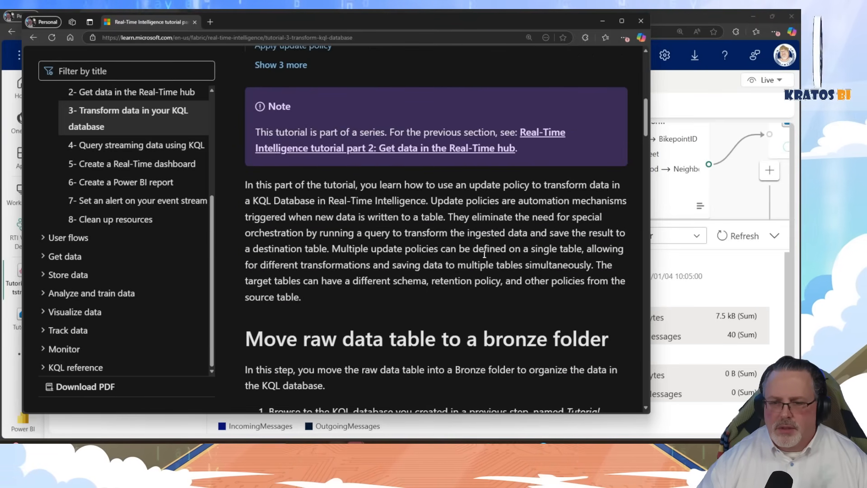
scroll(484, 255, down, 1)
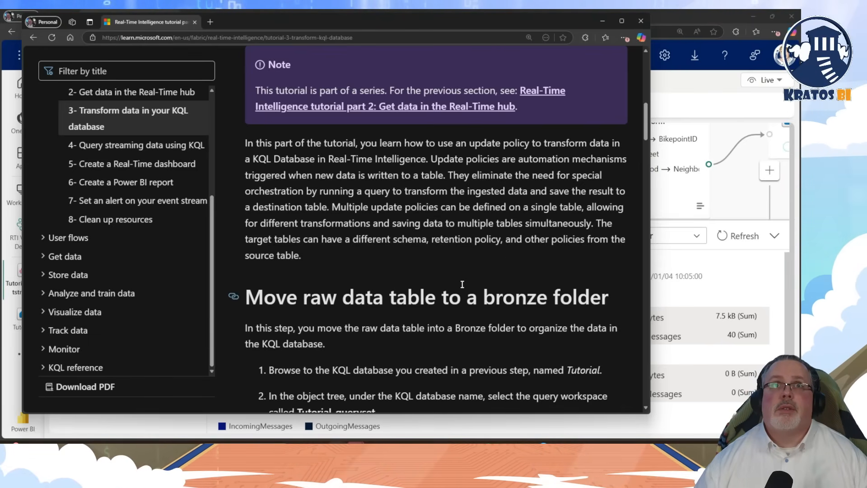
scroll(462, 284, down, 3)
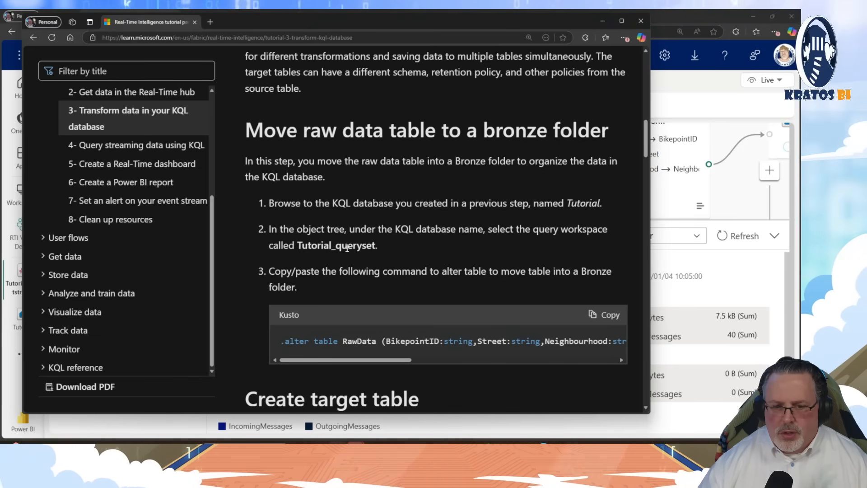
click(607, 320)
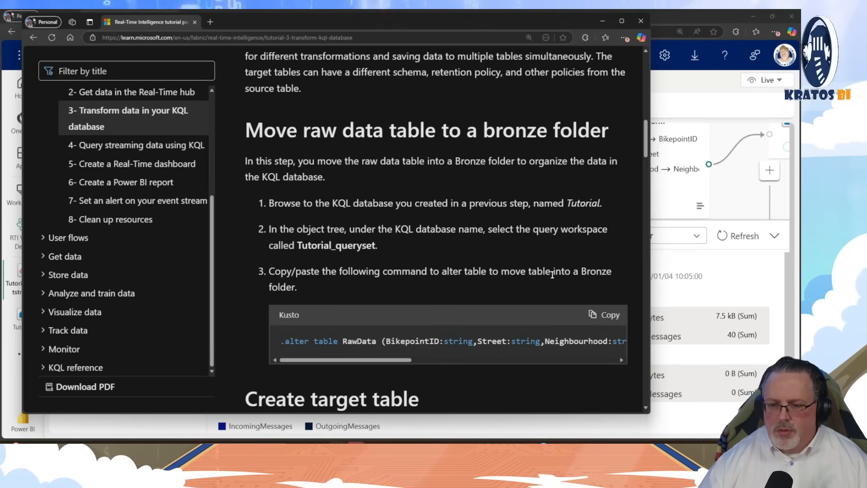
scroll(363, 294, down, 1)
scroll(361, 294, up, 1)
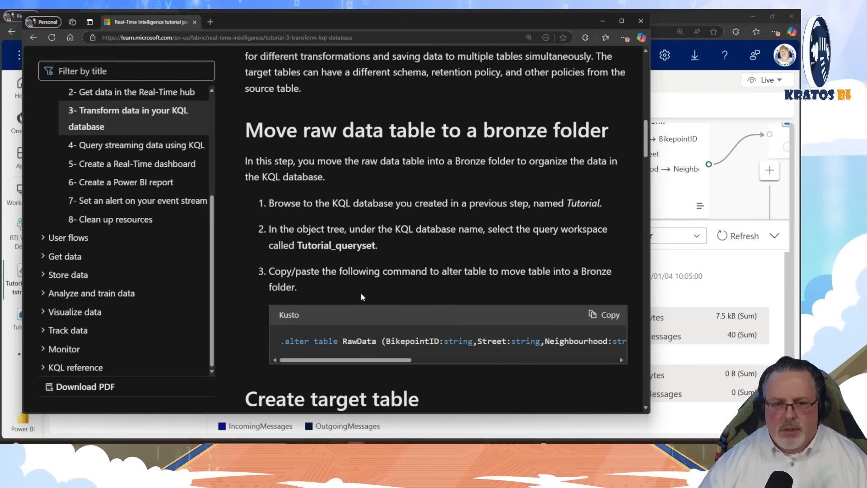
- Return to the RTI Video Demo workspace in Power BI, widen the Type column, and open the Tutorial KQL database
key(alt+Tab)
click(25, 232)
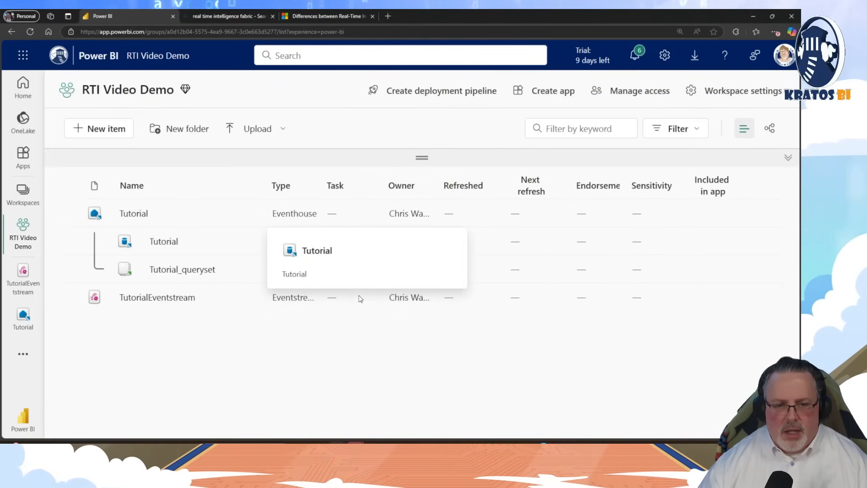
drag(318, 186, 392, 187)
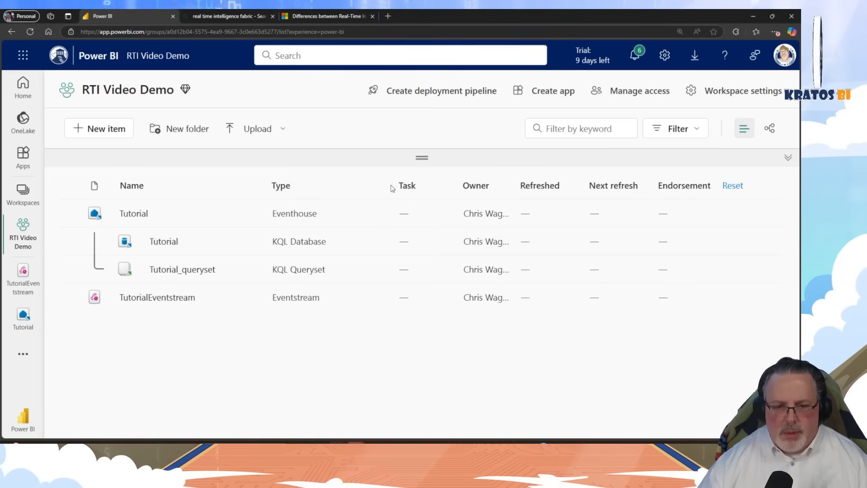
click(162, 242)
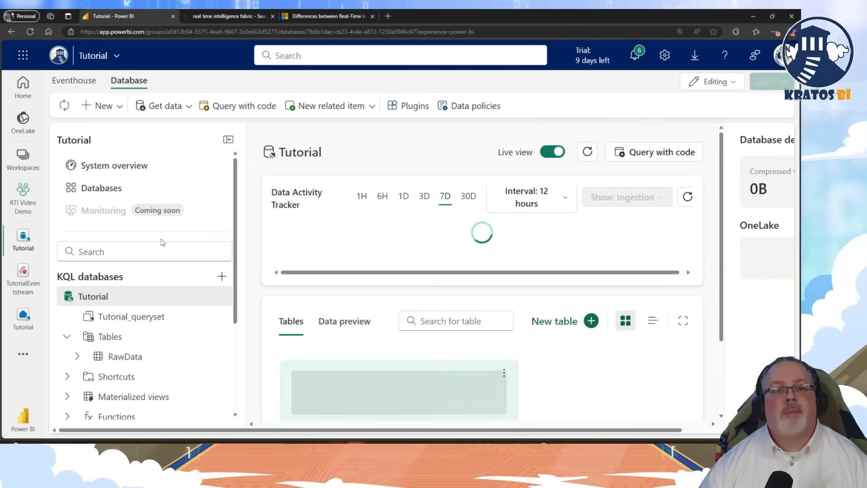
- Arrange the Power BI and tutorial windows side by side and open Tutorial_queryset under the Tutorial database
key(alt+Tab)
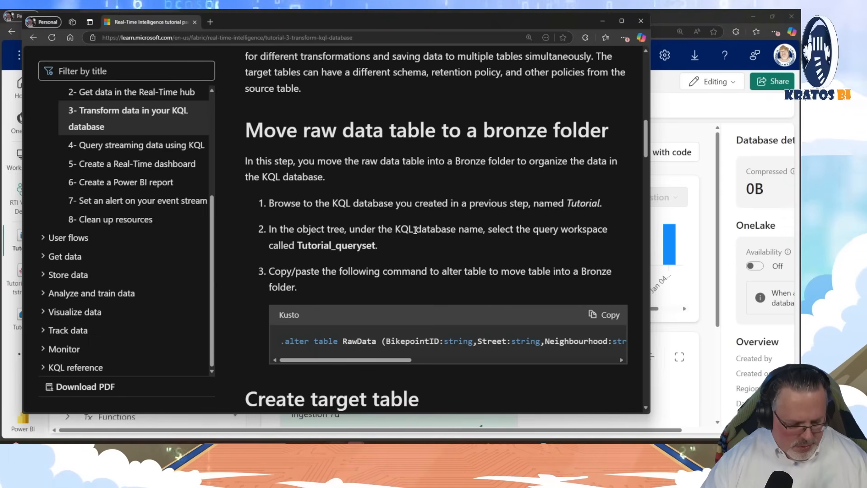
key(super+Right)
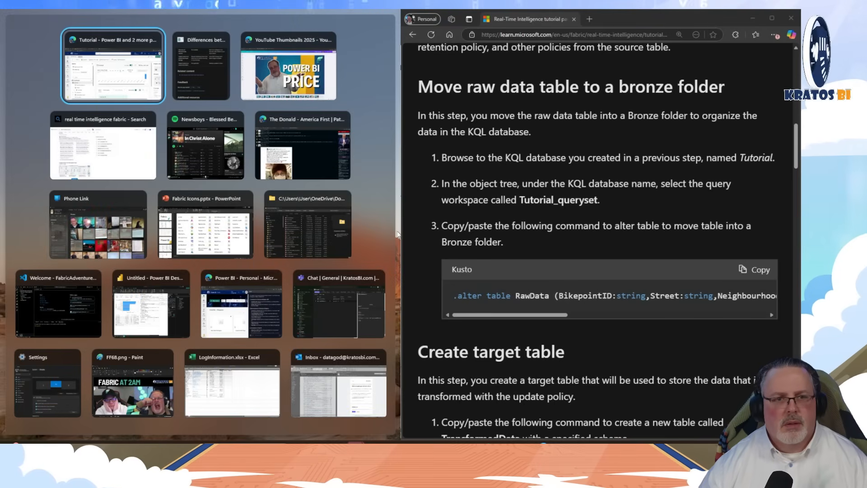
click(127, 78)
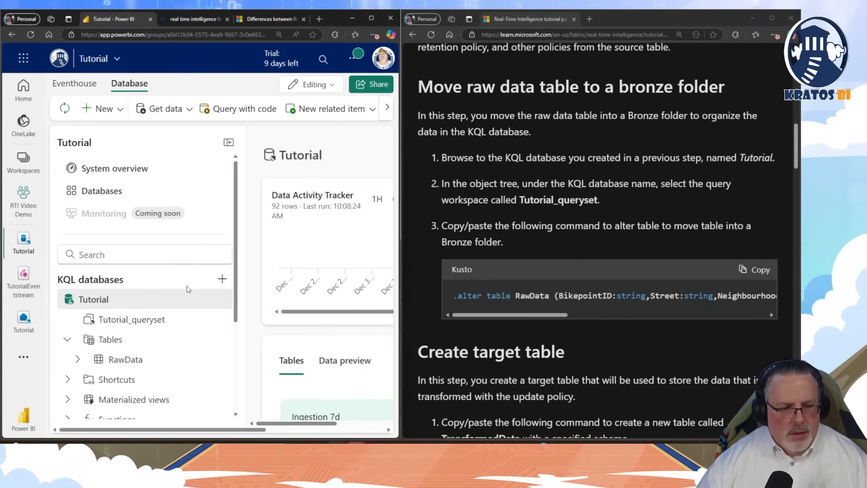
scroll(183, 290, down, 1)
click(145, 277)
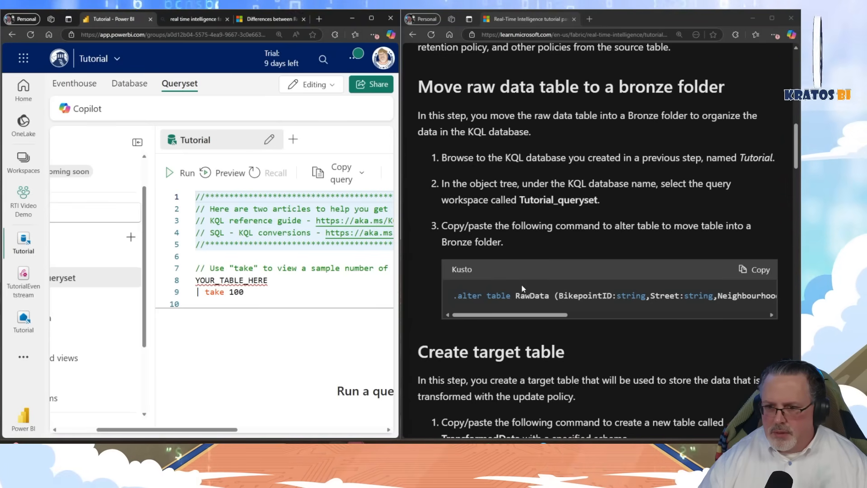
- Replace all sample queries in Tutorial_queryset with the tutorial's .alter table RawData command for the Bronze folder
click(759, 278)
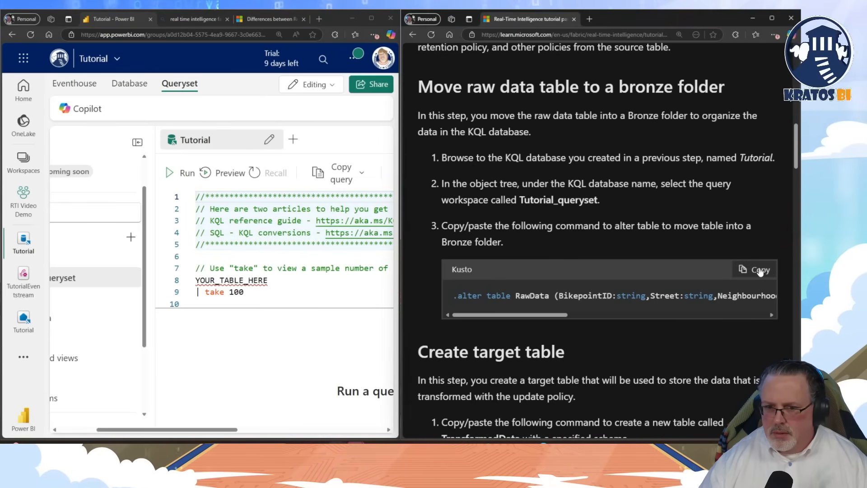
click(242, 296)
key(ctrl+a)
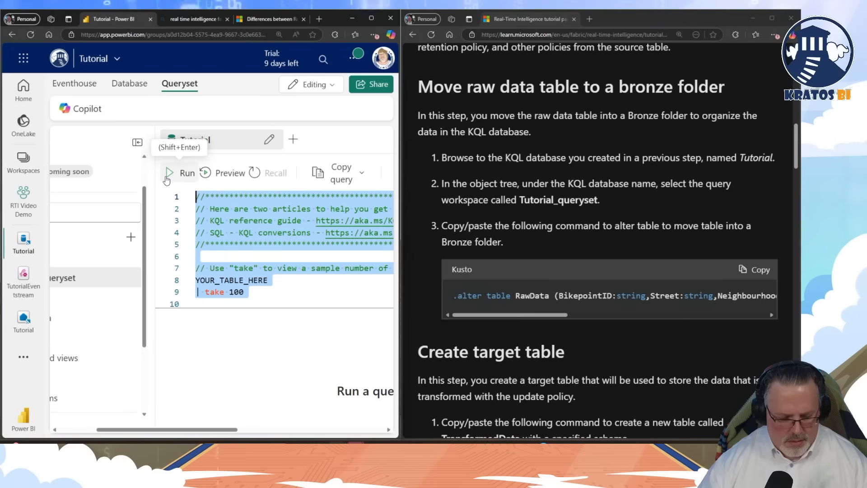
key(ctrl+v)
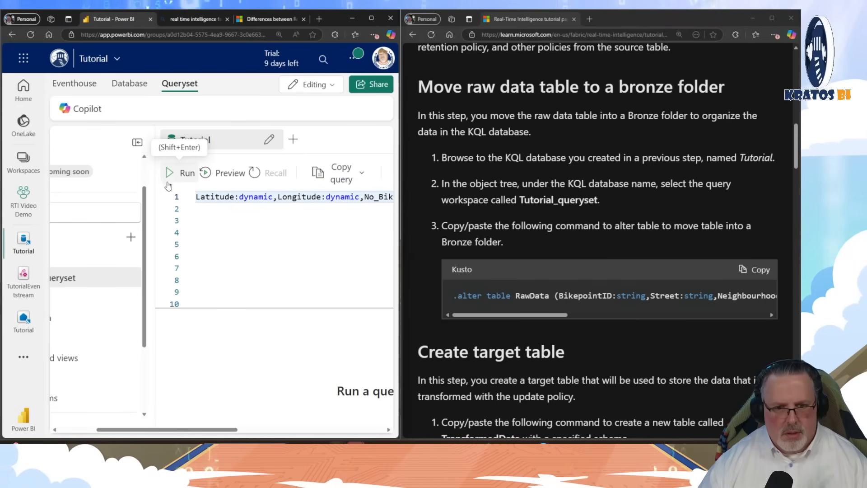
click(258, 244)
click(242, 294)
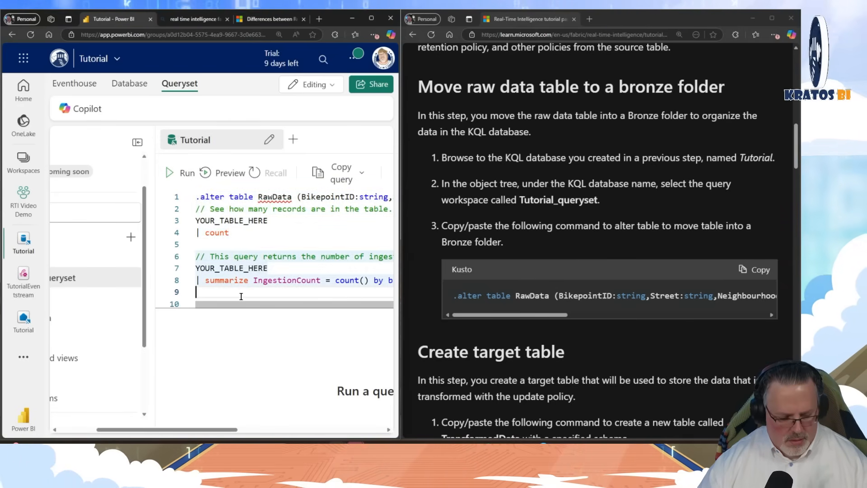
key(ctrl+a)
key(BackSpace)
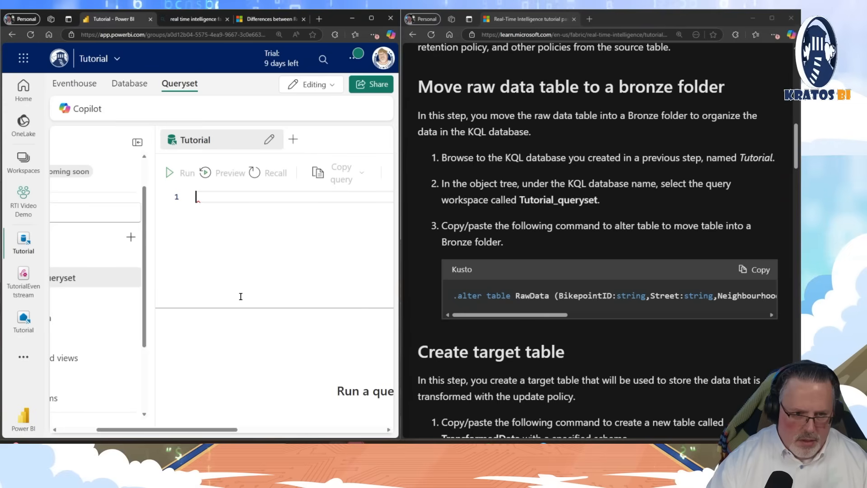
key(ctrl+v)
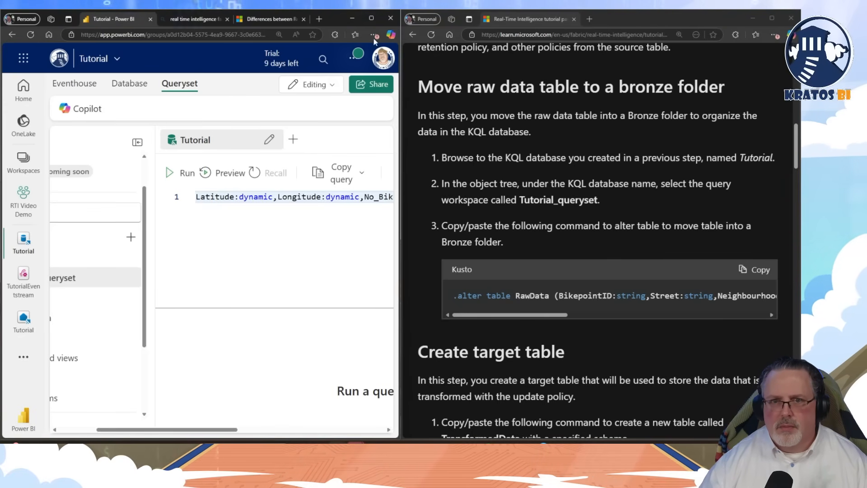
- Maximize the Power BI window, review the .alter table RawData command from its start, and run it
mouse_move(372, 19)
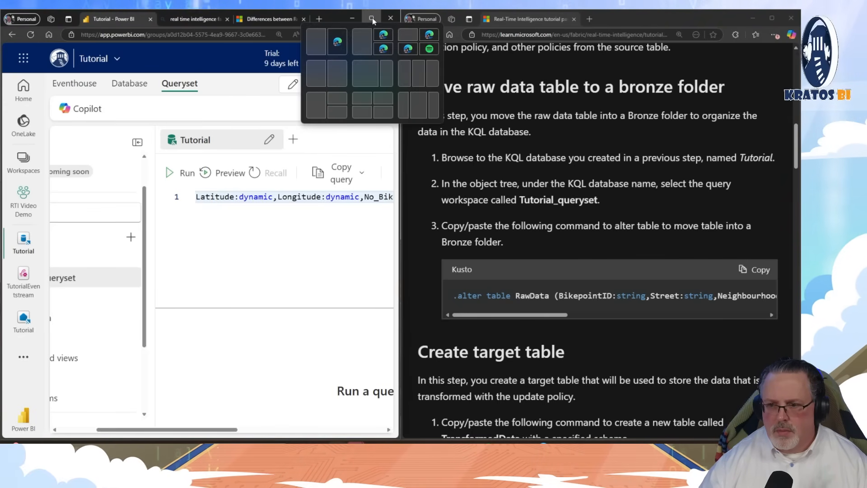
click(372, 18)
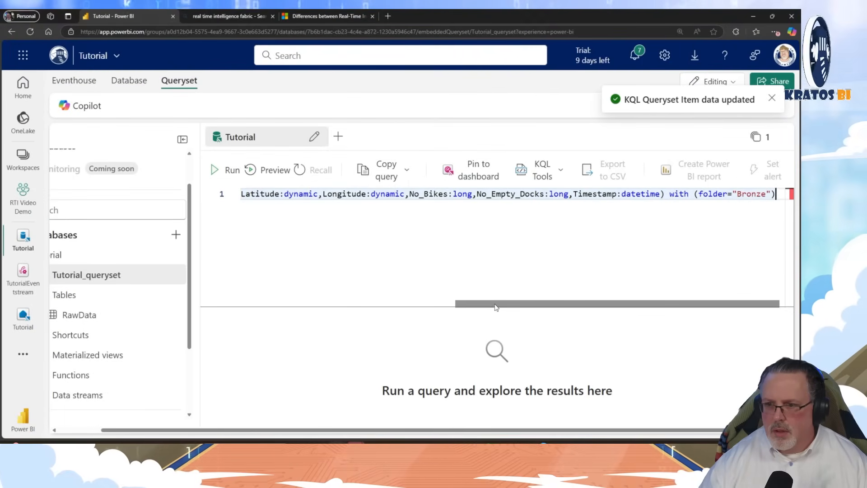
drag(494, 304, 169, 297)
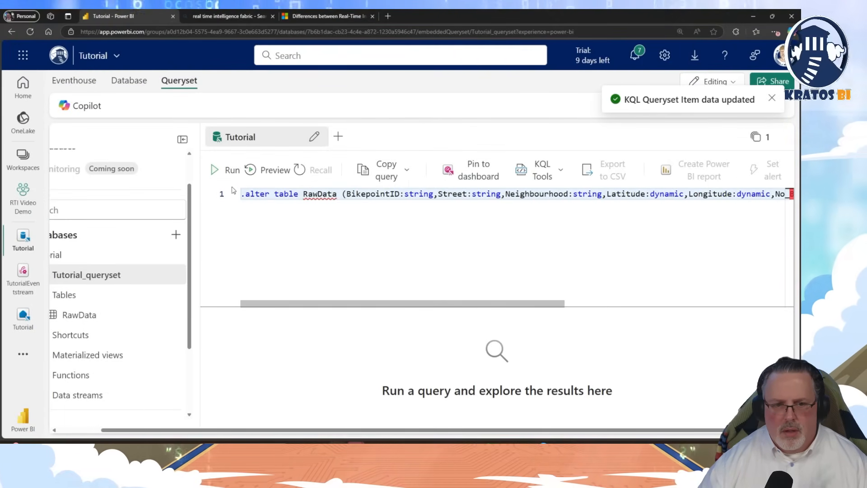
click(231, 172)
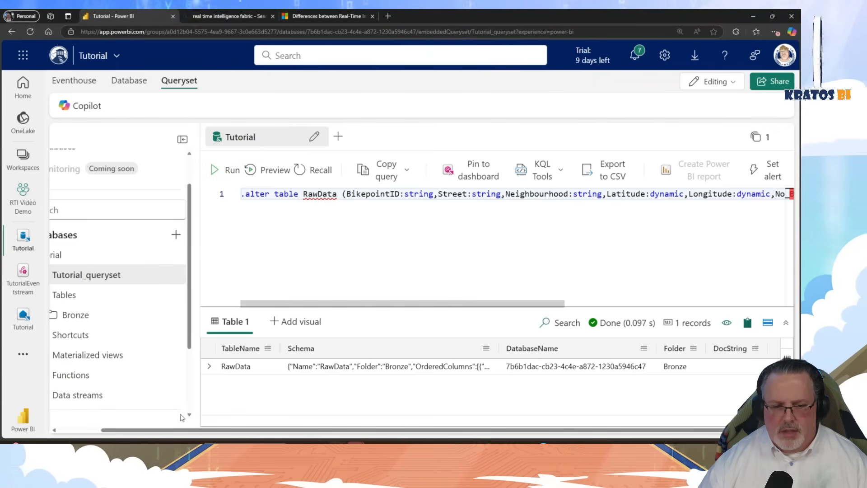
scroll(100, 421, left, 2)
- Copy the .create table TransformedData command from the tutorial's Create target table section and return to the queryset
key(alt+Tab)
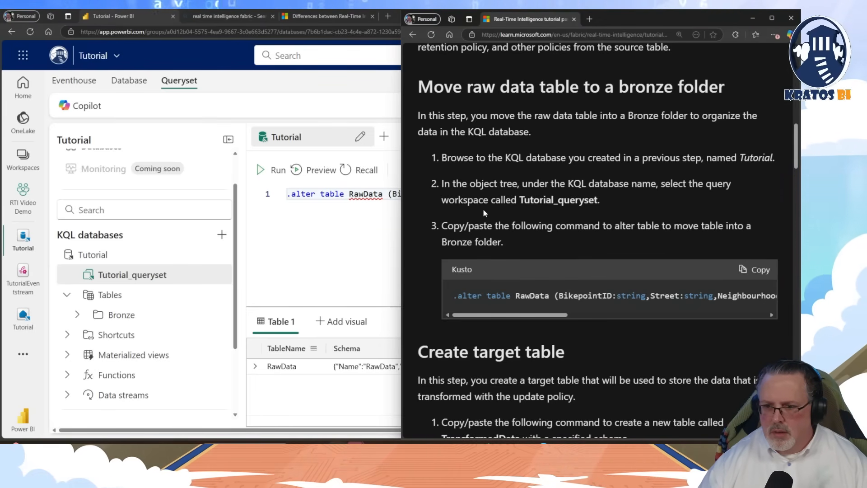
scroll(476, 270, down, 3)
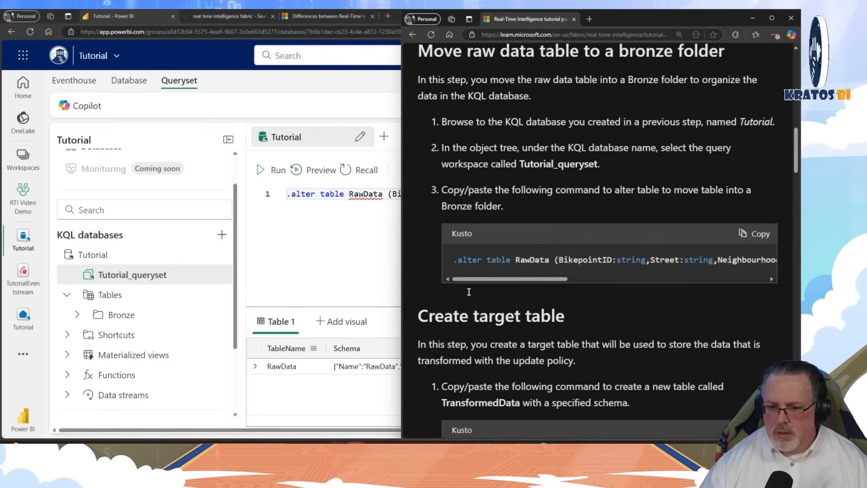
scroll(469, 292, down, 2)
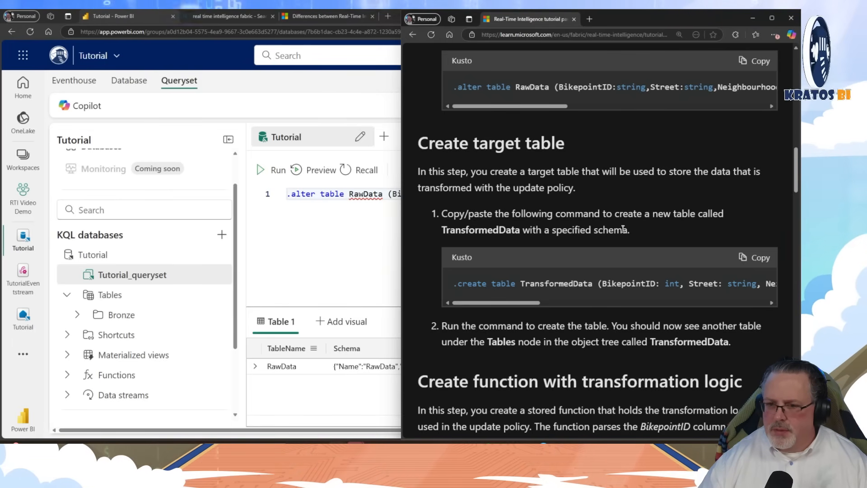
click(755, 258)
click(289, 261)
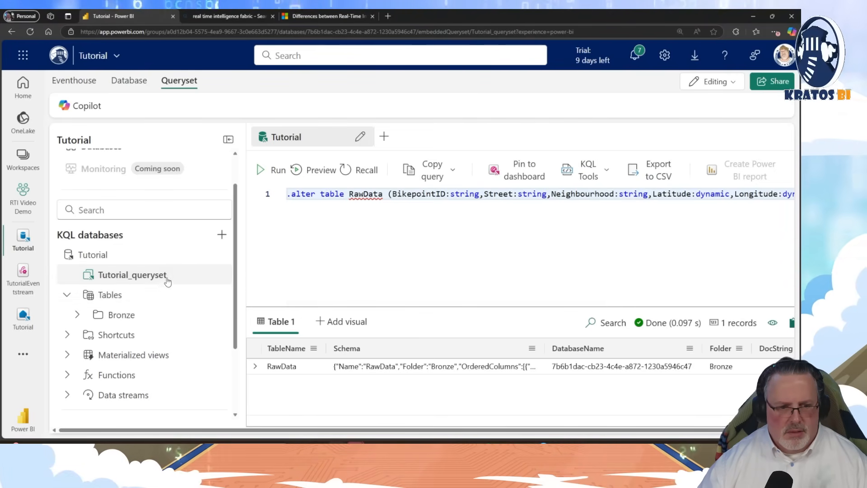
click(221, 234)
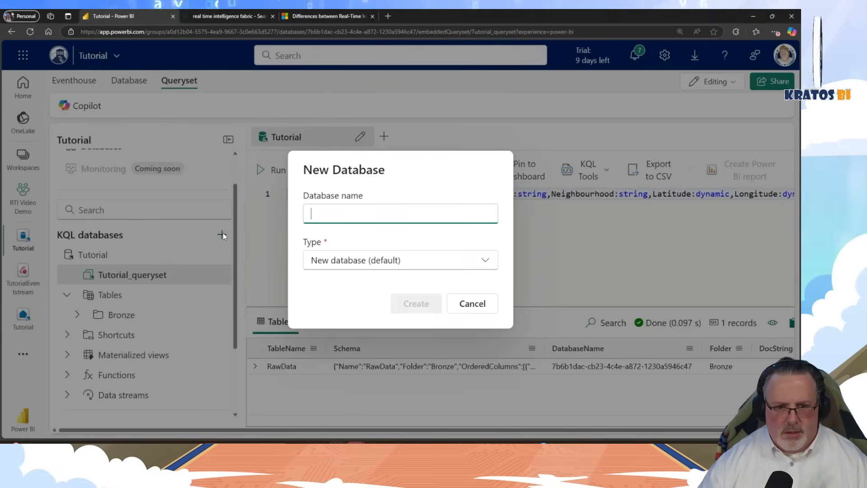
click(360, 265)
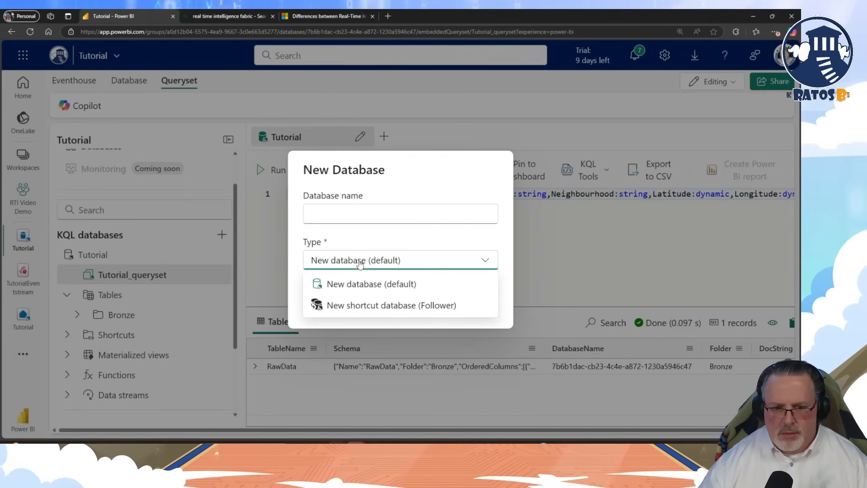
click(577, 233)
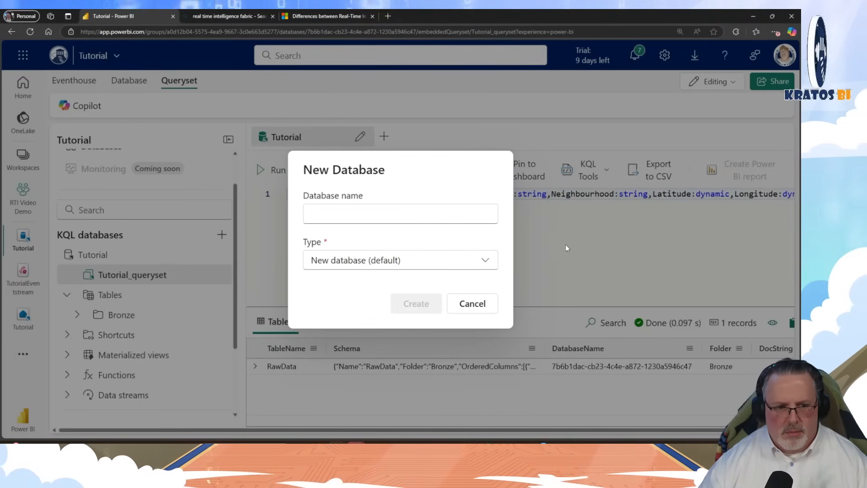
click(473, 304)
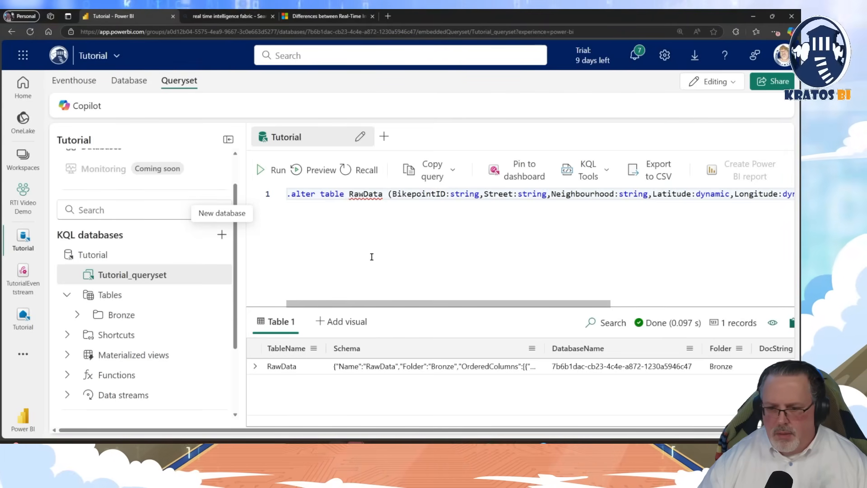
- Comment out the .alter table RawData command with -- and open new blank lines below it
click(77, 316)
click(77, 316)
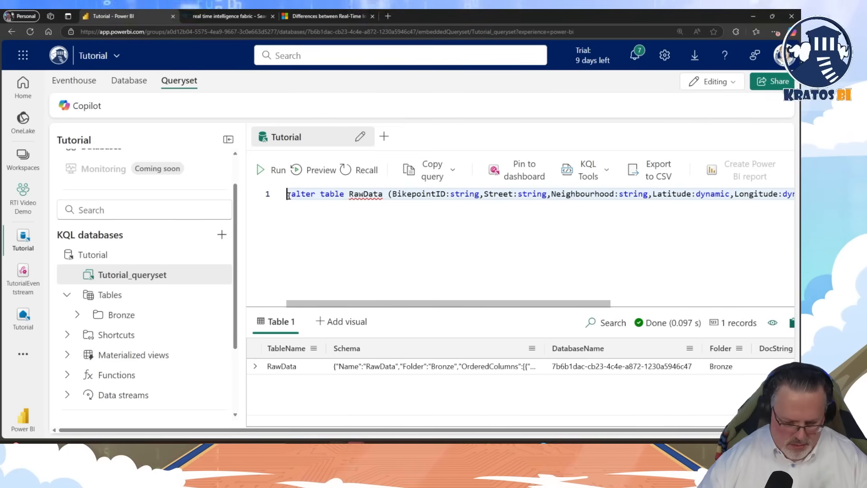
text(--)
key(End)
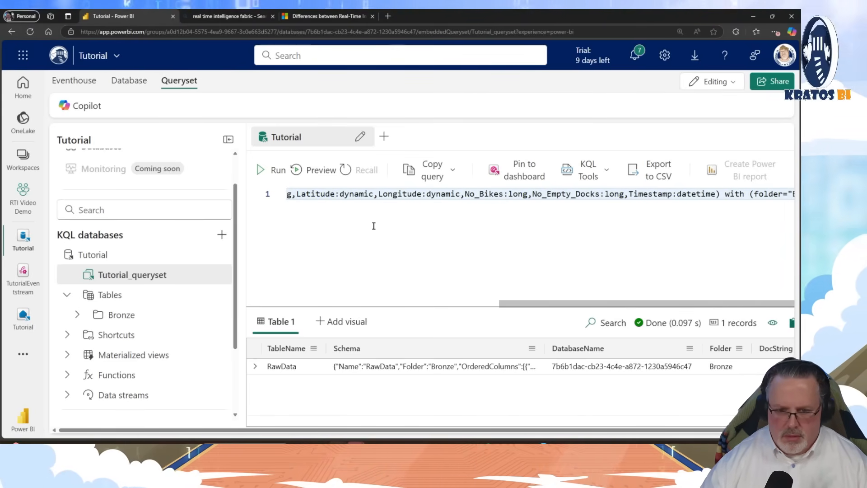
key(Return)
key(Return)
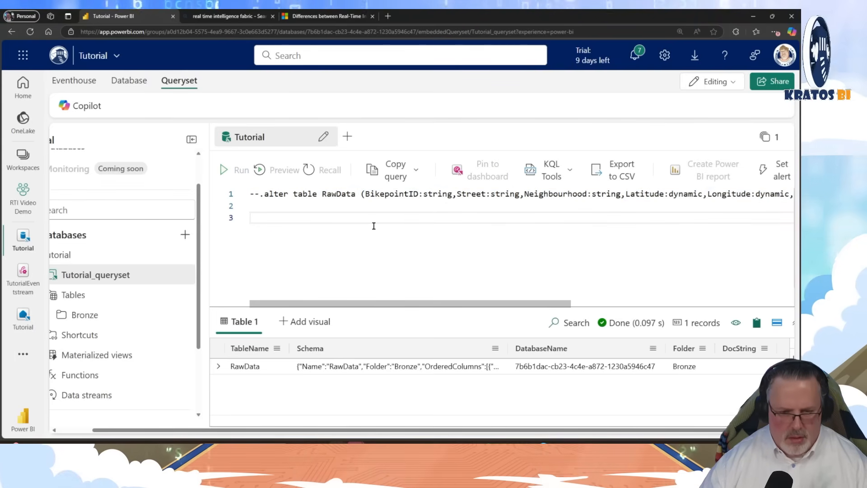
- Paste the copied .create table TransformedData command on line 3 of the queryset and run it
key(ctrl+v)
key(Home)
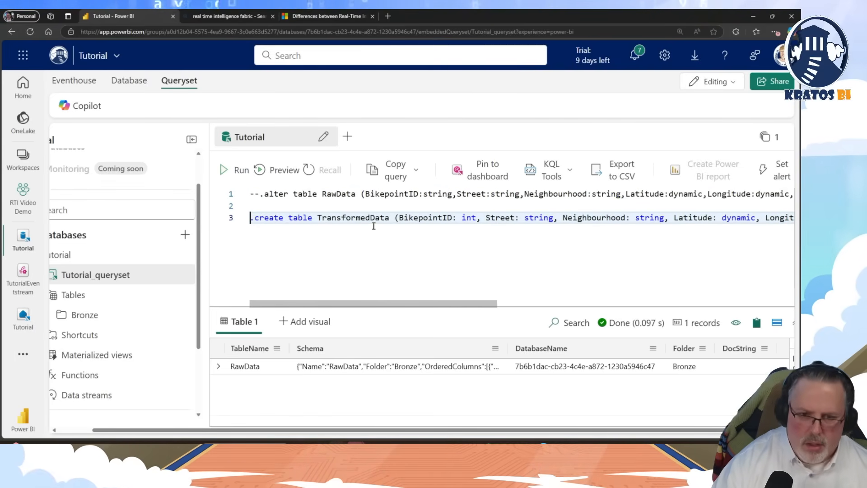
click(239, 170)
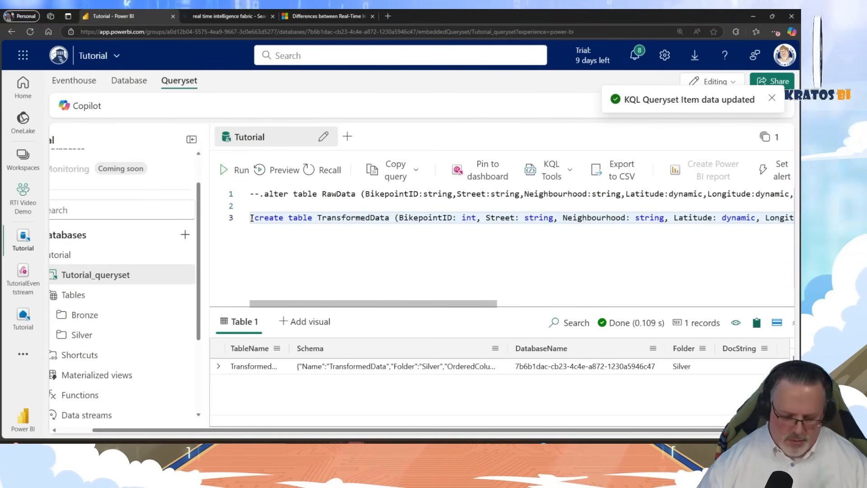
- Comment out the .create table TransformedData command with -- and add blank lines below it
text(--)
key(End)
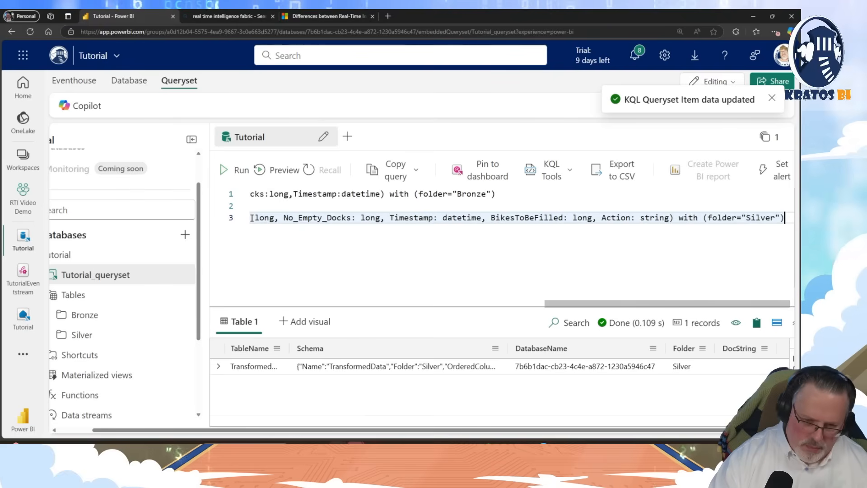
key(Return)
key(Return)
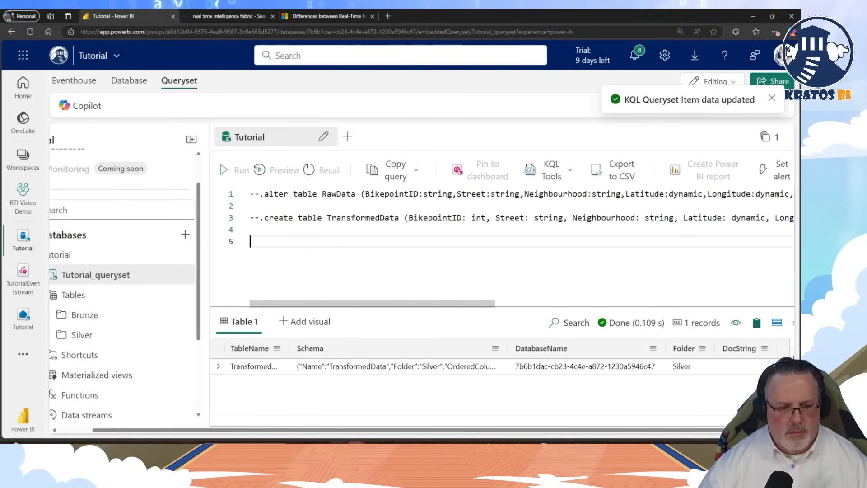
drag(239, 430, 194, 430)
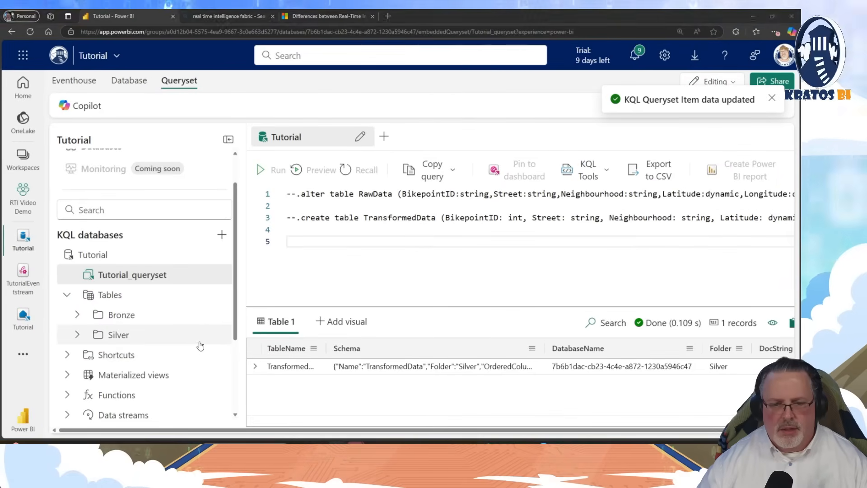
- Switch to the tutorial and copy the .create-or-alter function TransformRawData() command from the Create function with transformation logic section
key(alt+Tab)
scroll(550, 298, down, 2)
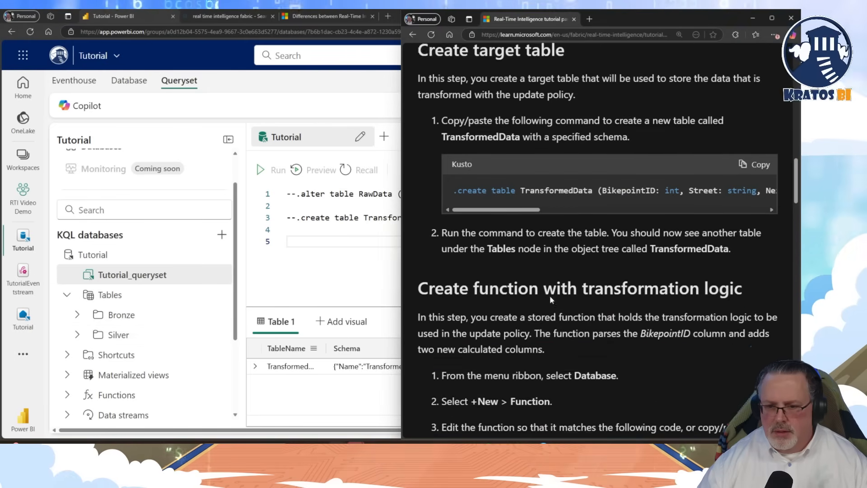
scroll(550, 295, down, 6)
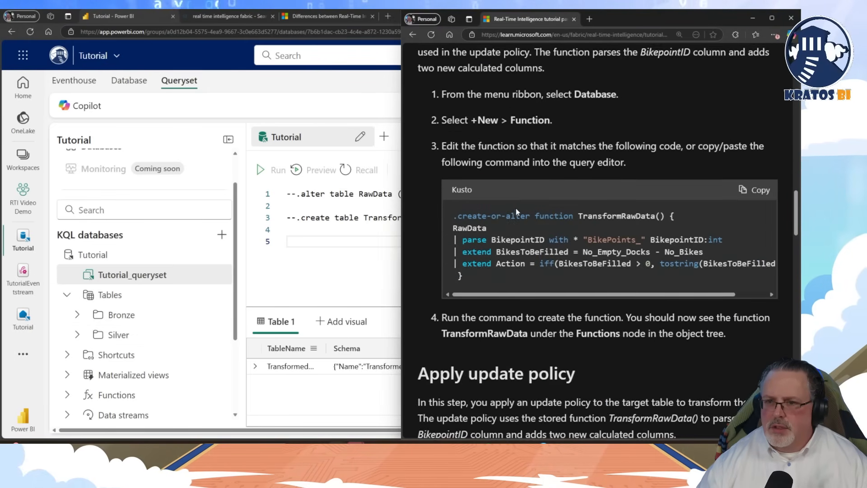
scroll(516, 208, up, 3)
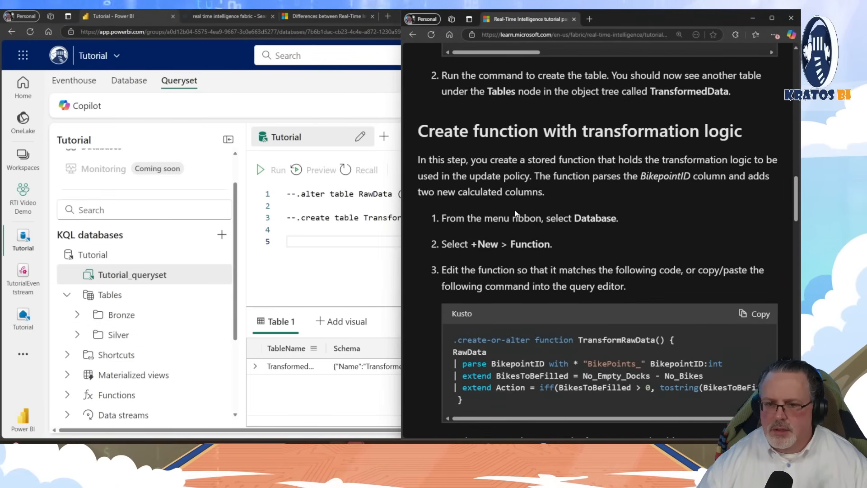
scroll(515, 213, down, 1)
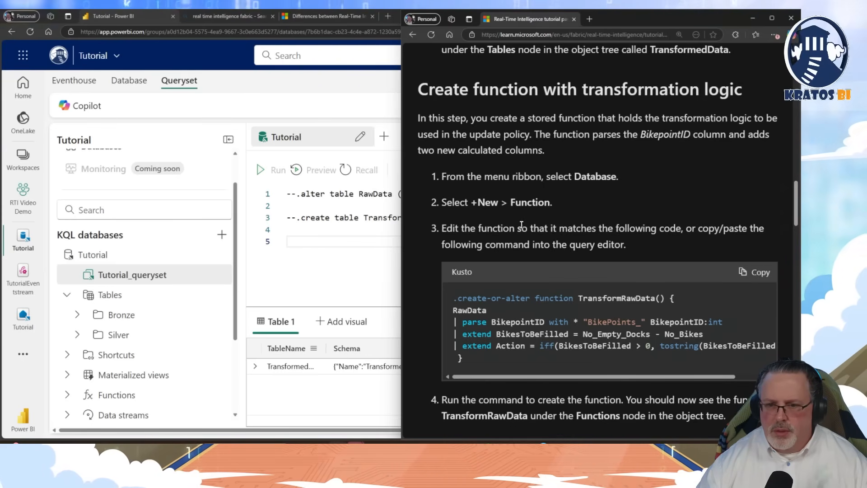
click(756, 277)
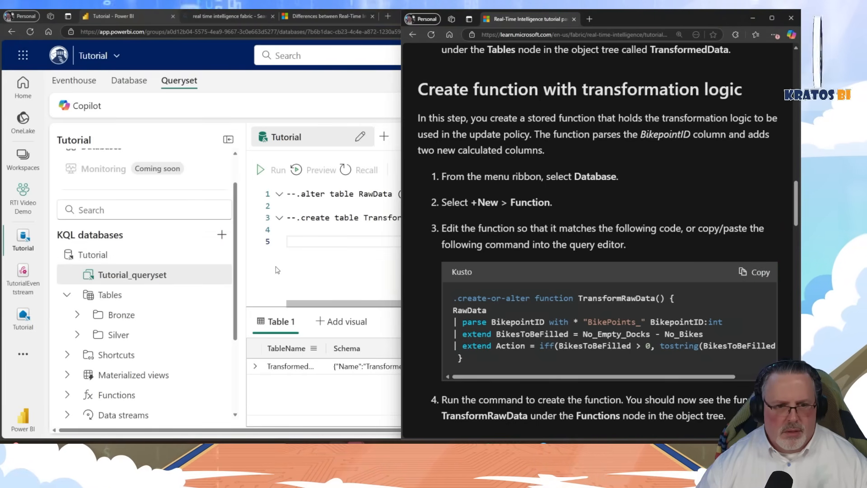
click(223, 236)
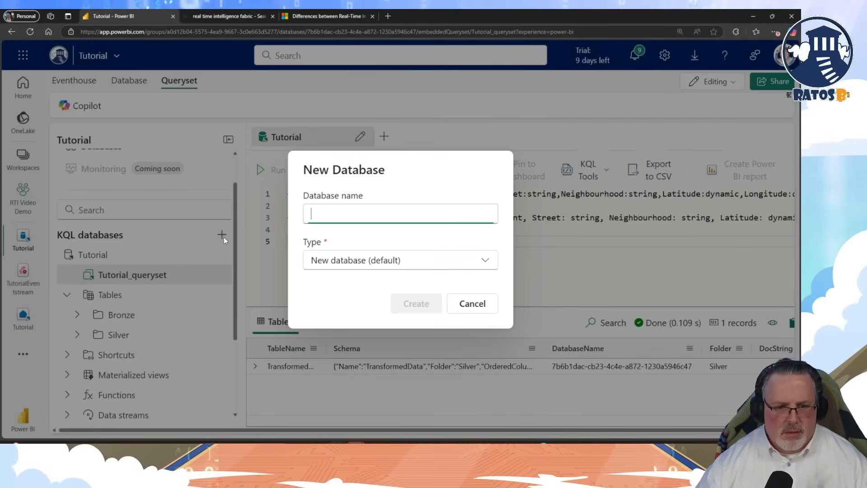
click(309, 256)
click(602, 261)
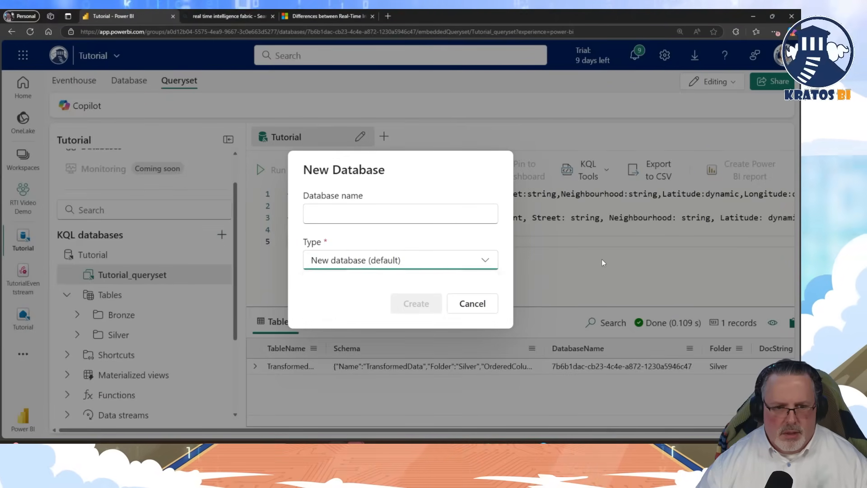
click(488, 296)
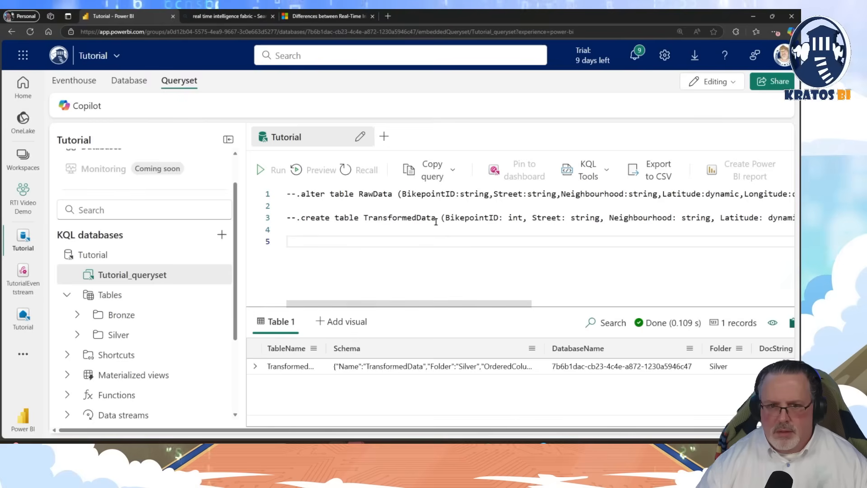
click(383, 136)
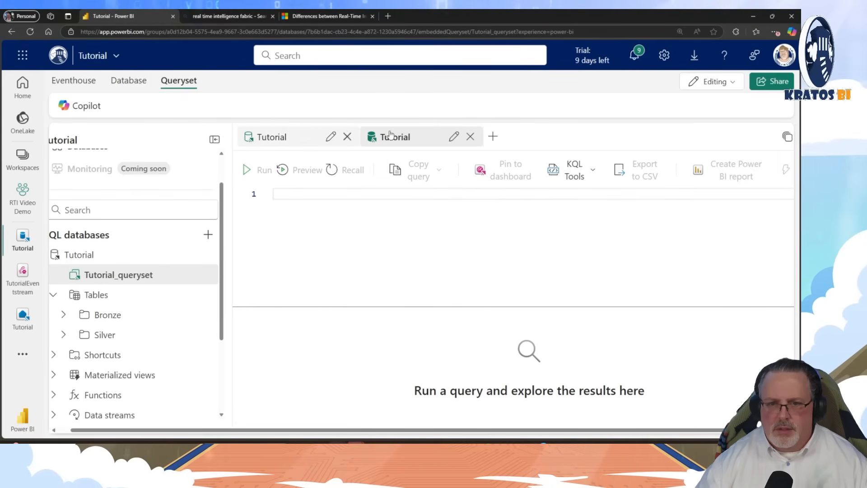
click(470, 137)
- Insert a new function template into the queryset from the database's creation options, as the tutorial instructs
scroll(235, 243, up, 1)
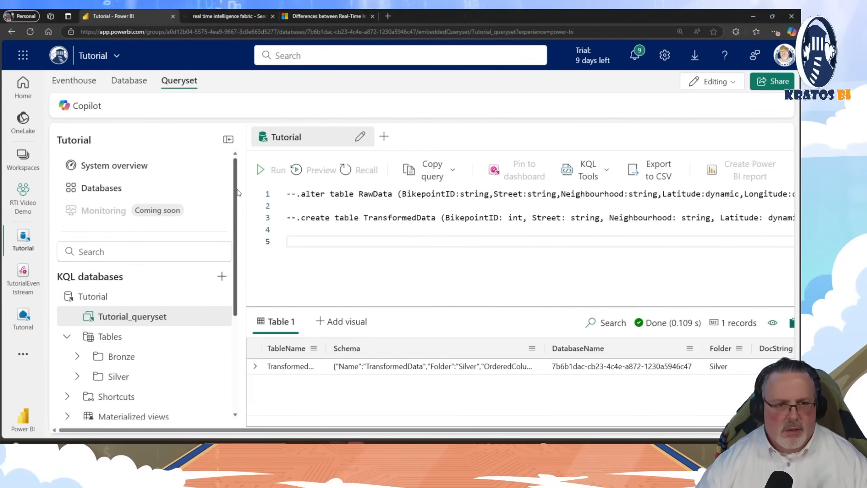
click(135, 85)
key(alt+Tab)
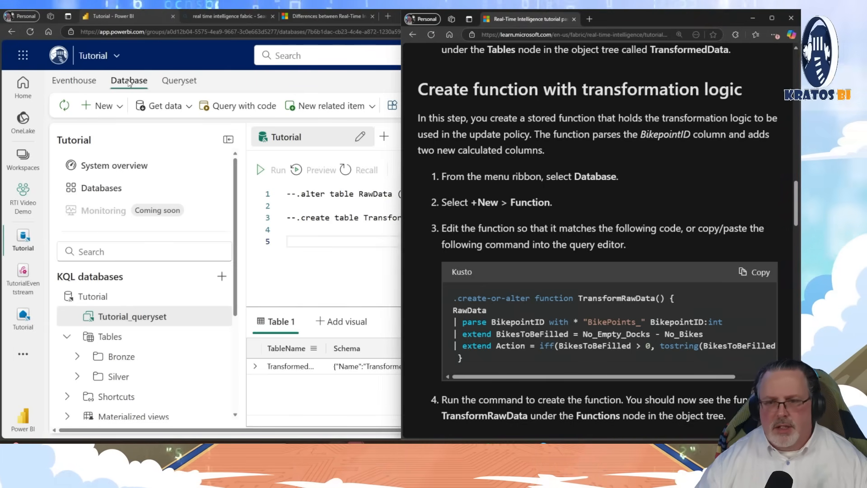
click(113, 111)
click(119, 165)
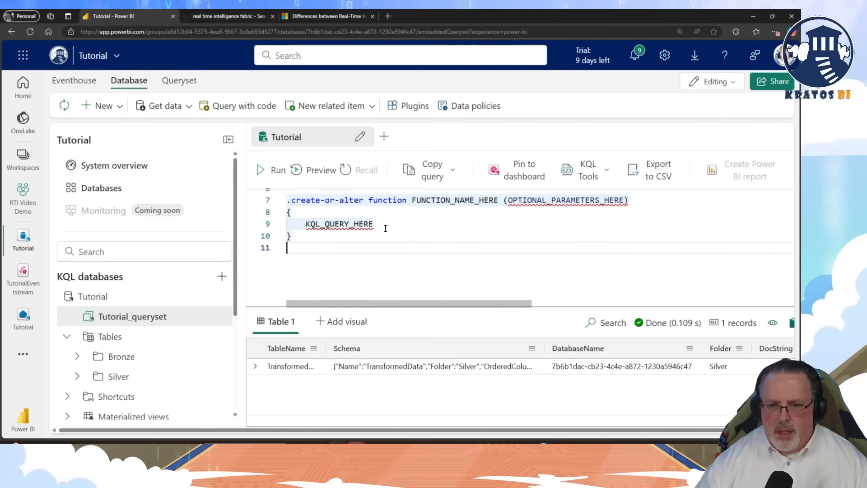
- Replace the function template with the copied TransformRawData() command and run it
drag(378, 234, 269, 195)
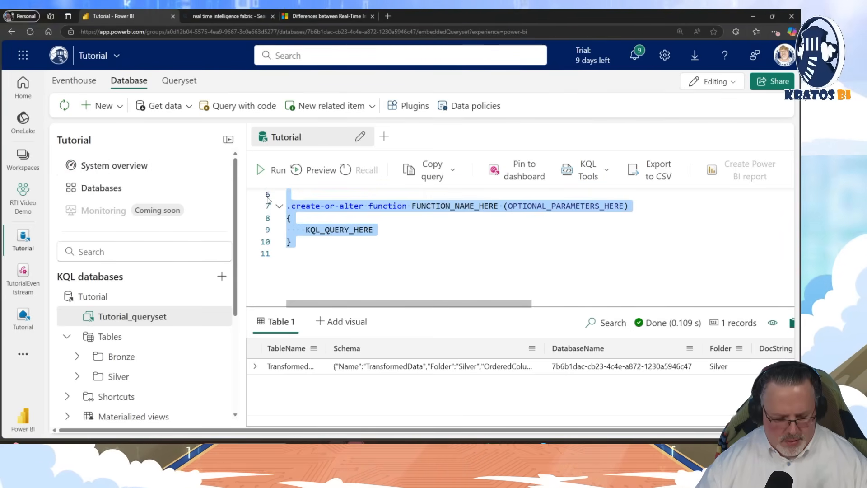
key(ctrl+v)
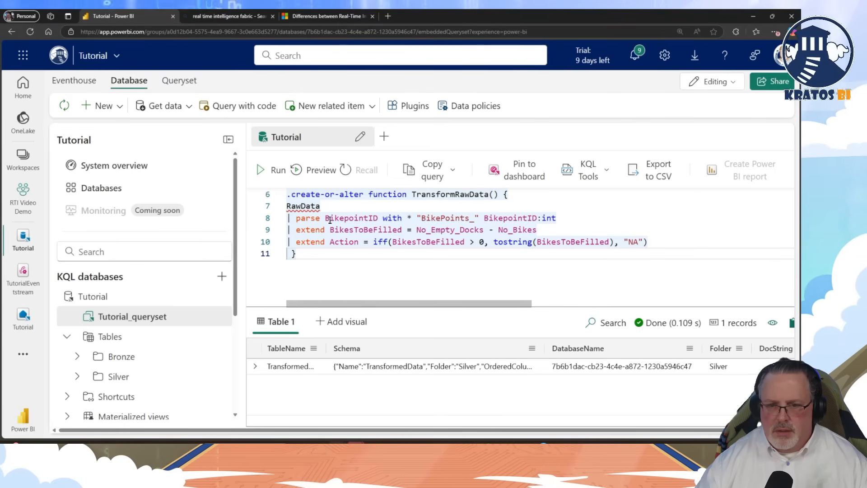
click(268, 177)
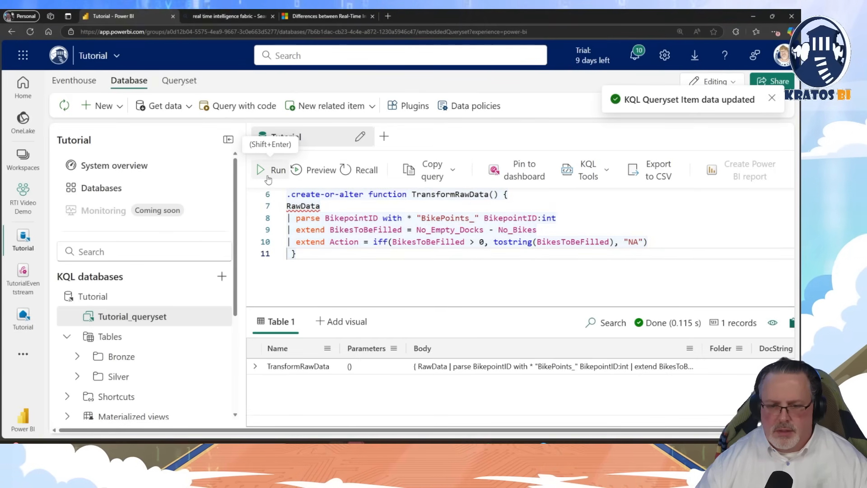
- Read the tutorial's final function instruction and expand the Functions node in the Tutorial database tree to check for TransformRawData
key(alt+Tab)
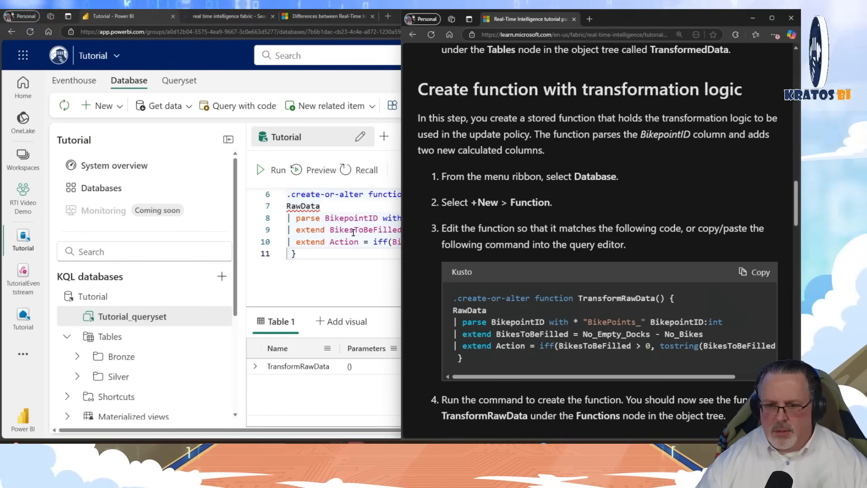
scroll(463, 310, down, 3)
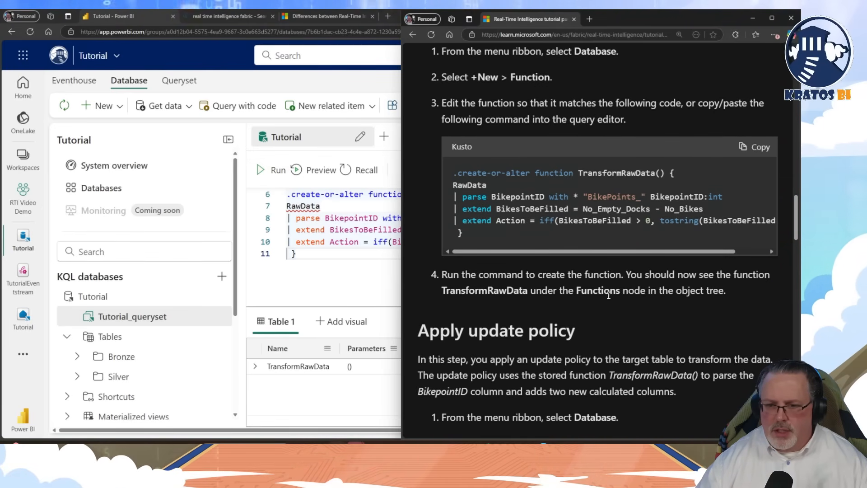
scroll(113, 282, down, 4)
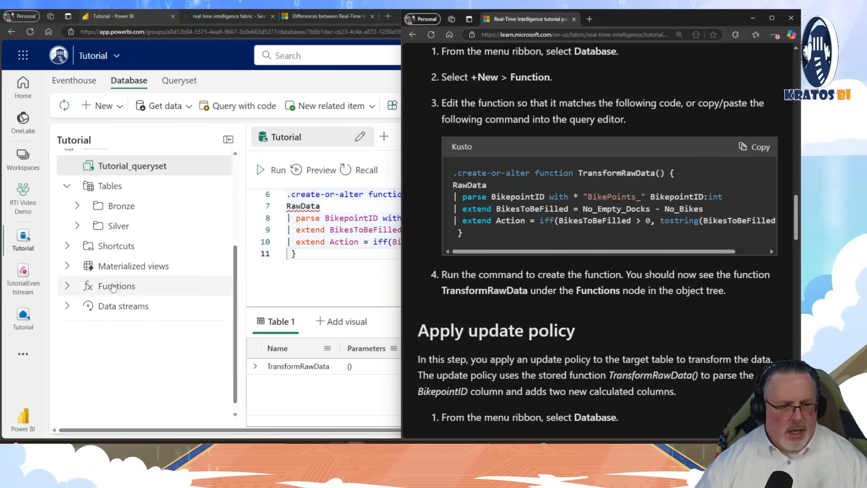
scroll(104, 271, up, 1)
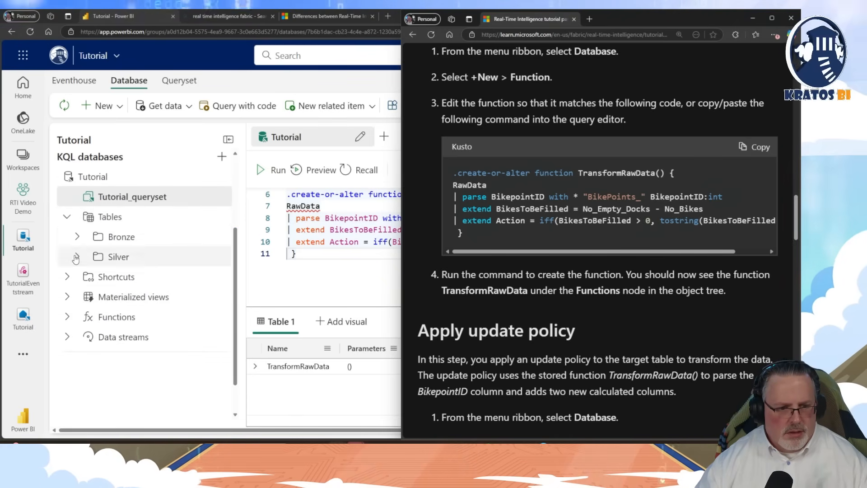
click(66, 316)
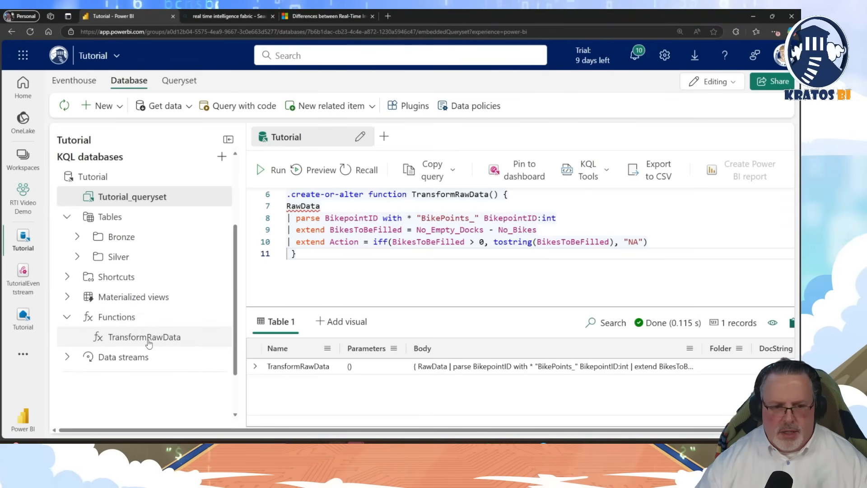
- Copy the .alter table TransformedData policy update command from the tutorial's Apply update policy section
key(alt+Tab)
scroll(456, 314, down, 1)
scroll(465, 307, down, 1)
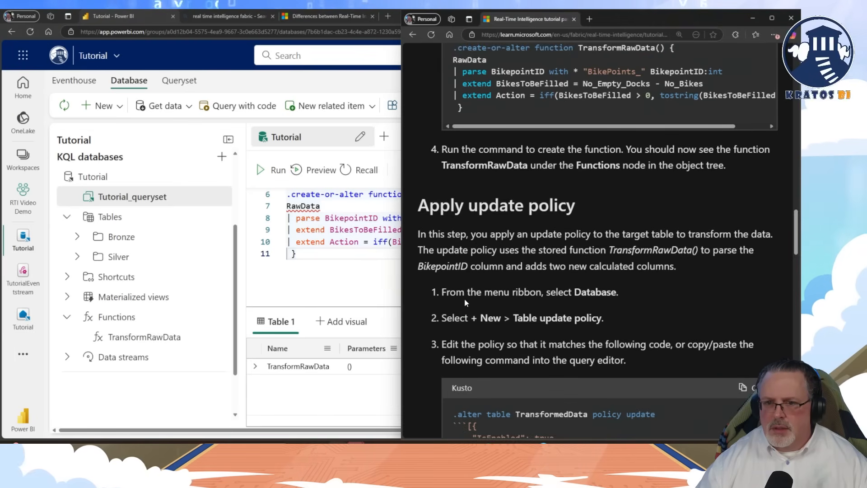
scroll(453, 243, down, 2)
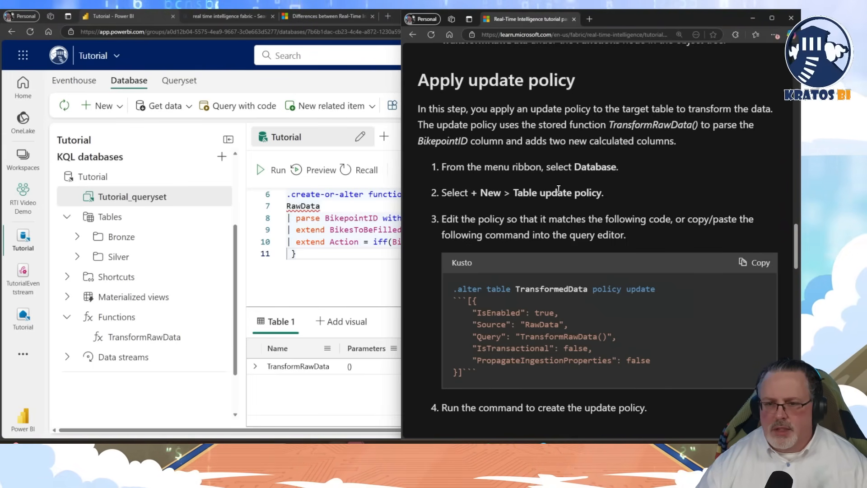
click(766, 273)
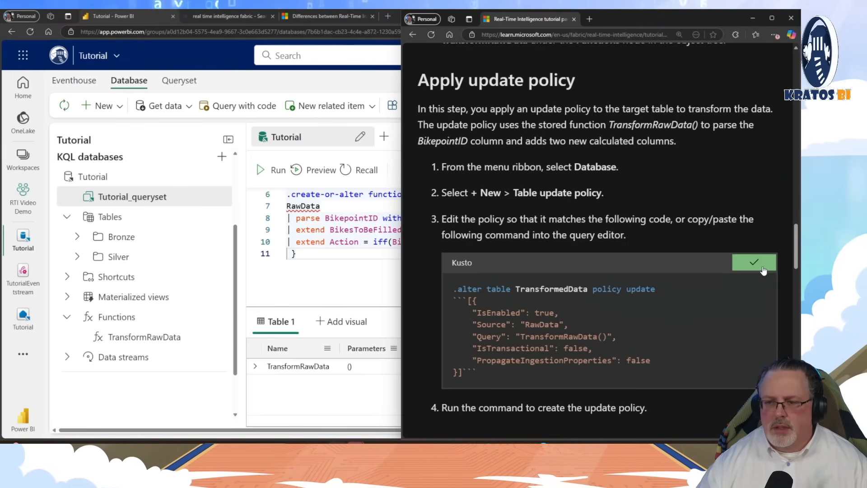
- Insert a new table update policy template into the Tutorial database's queryset
click(122, 118)
click(120, 112)
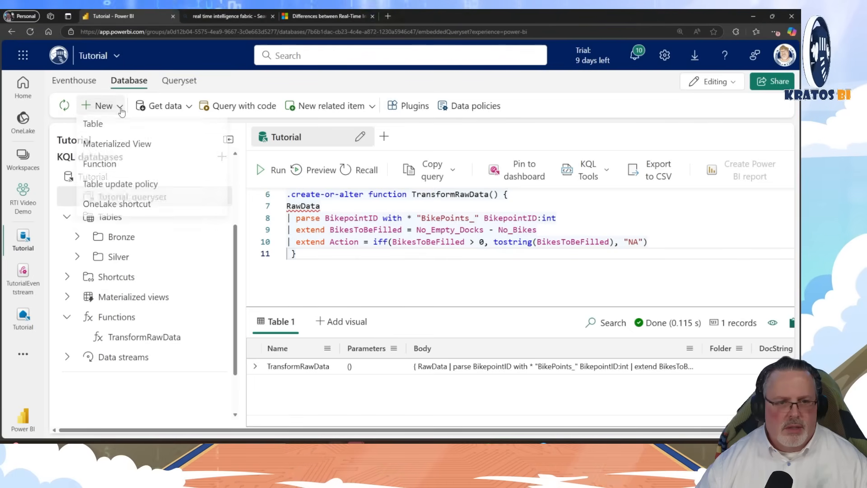
click(120, 185)
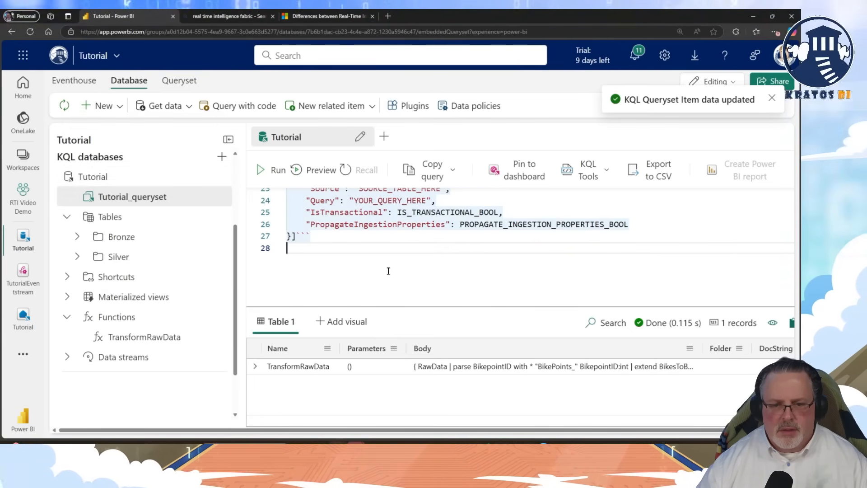
- Delete all commands and template text from the Tutorial queryset editor
scroll(356, 277, up, 3)
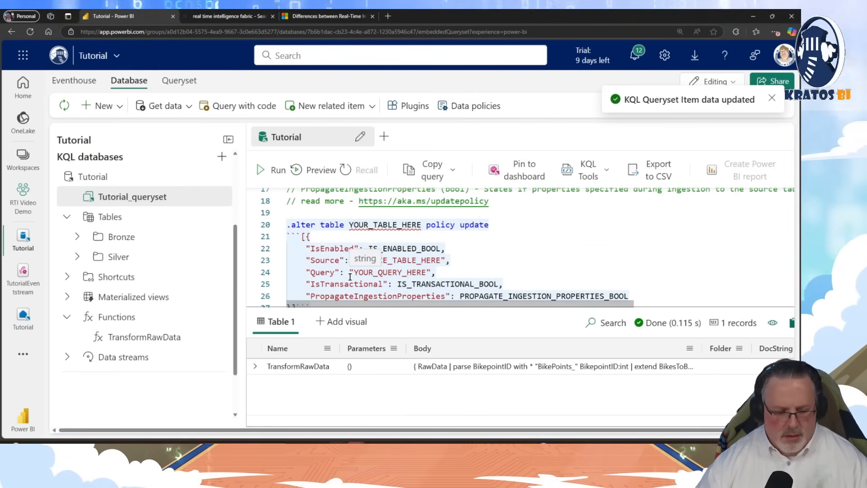
key(ctrl+a)
key(Delete)
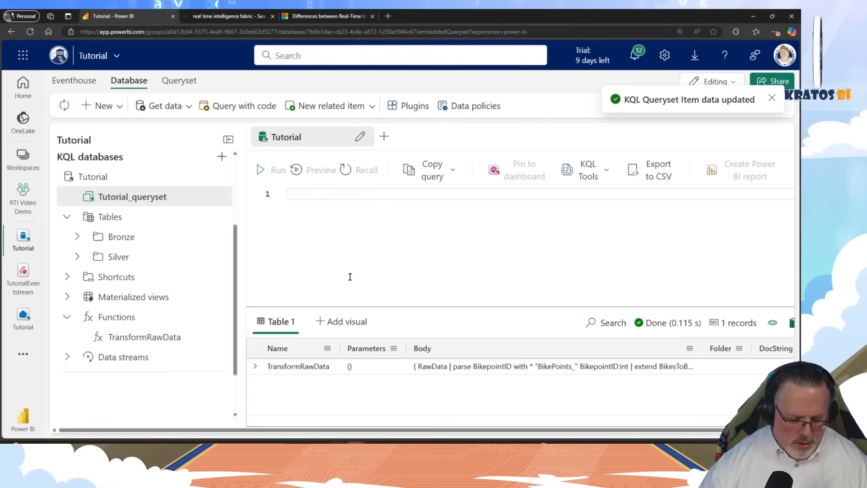
- Paste the copied .alter table TransformedData policy update command into the Tutorial queryset, check it against the tutorial, and run it
key(ctrl+v)
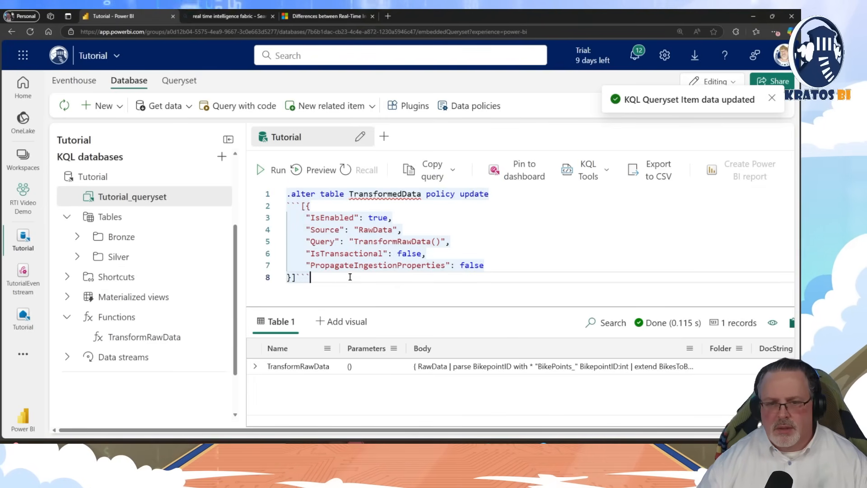
key(alt+Tab)
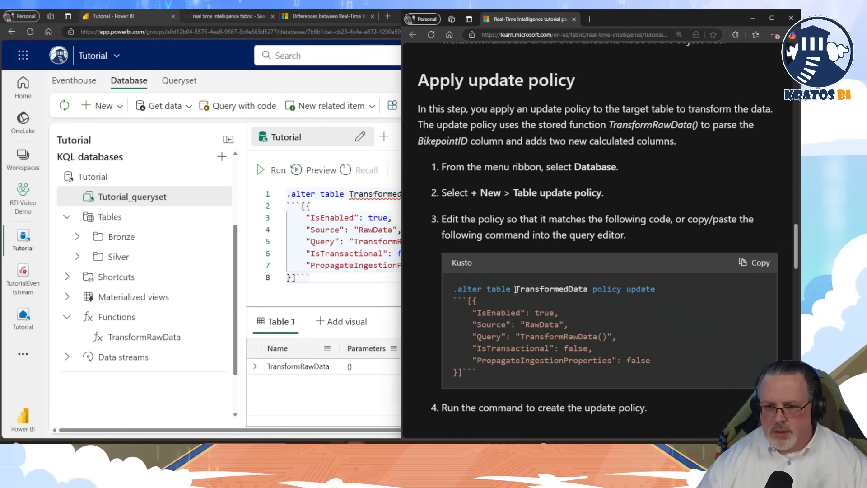
key(alt+Tab)
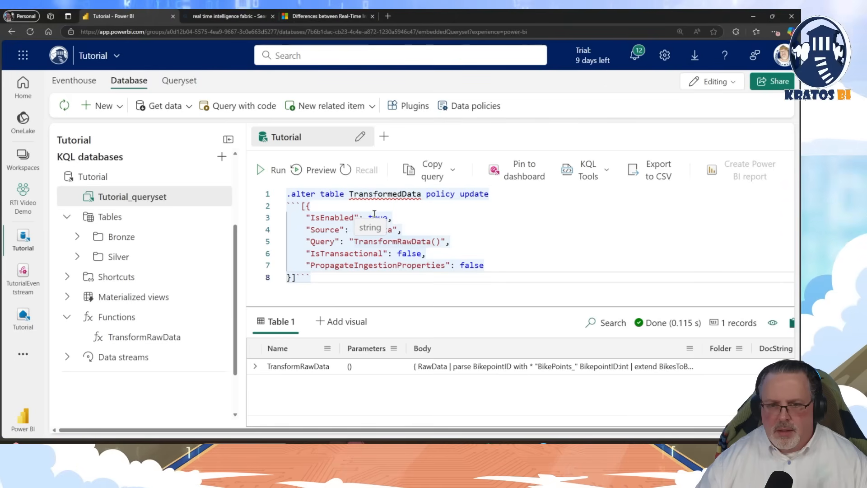
click(277, 169)
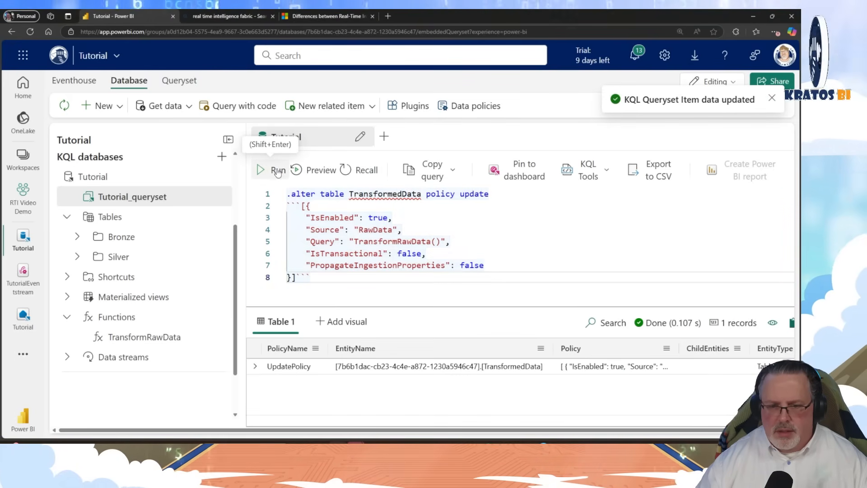
- Examine the Data streams, Functions and Materialized views nodes in the Tutorial database tree and the tutorial text following the update policy command
click(68, 358)
key(alt+Tab)
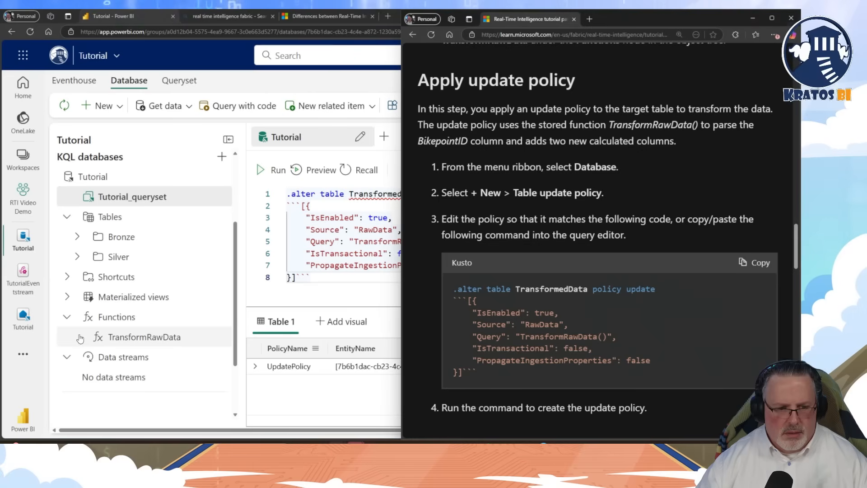
scroll(454, 350, down, 3)
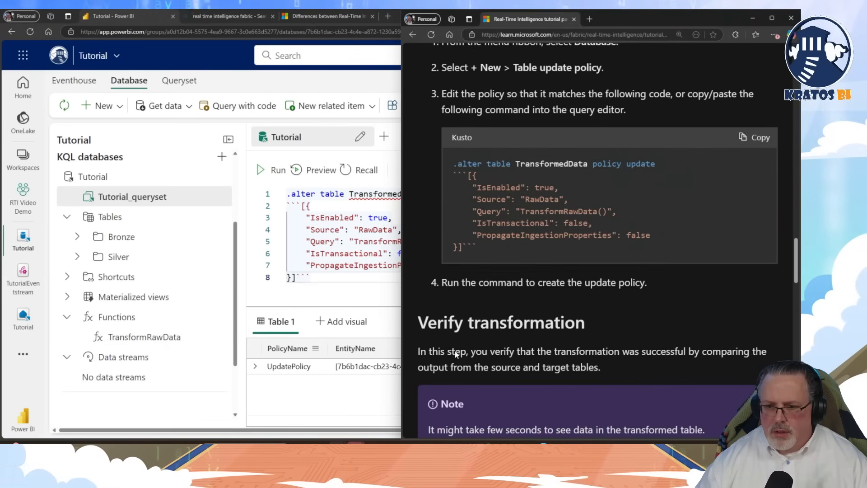
scroll(456, 351, down, 1)
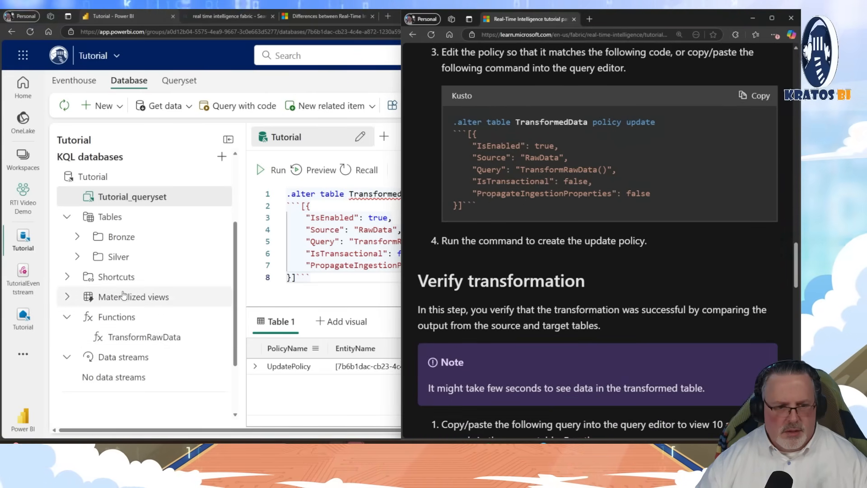
click(67, 317)
click(67, 318)
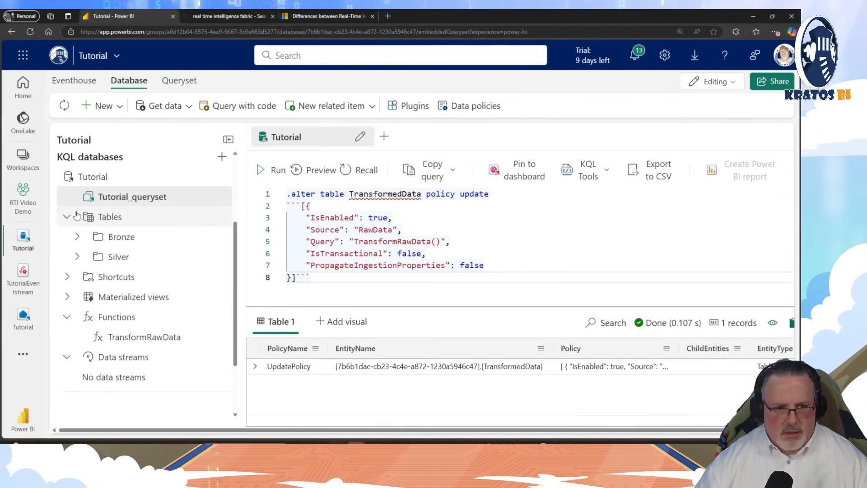
click(66, 298)
click(66, 299)
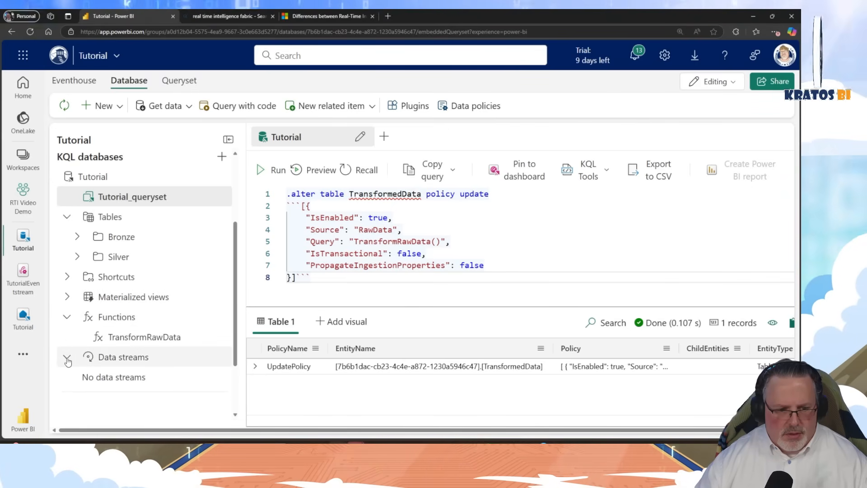
- Copy the RawData | take 10 query from the tutorial's Verify transformation section and run it in a new query tab
key(alt+Tab)
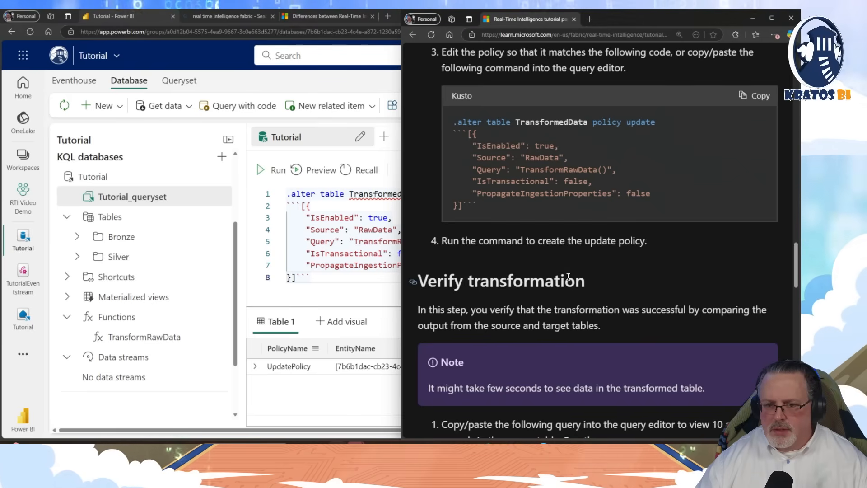
scroll(568, 276, down, 2)
scroll(568, 280, down, 3)
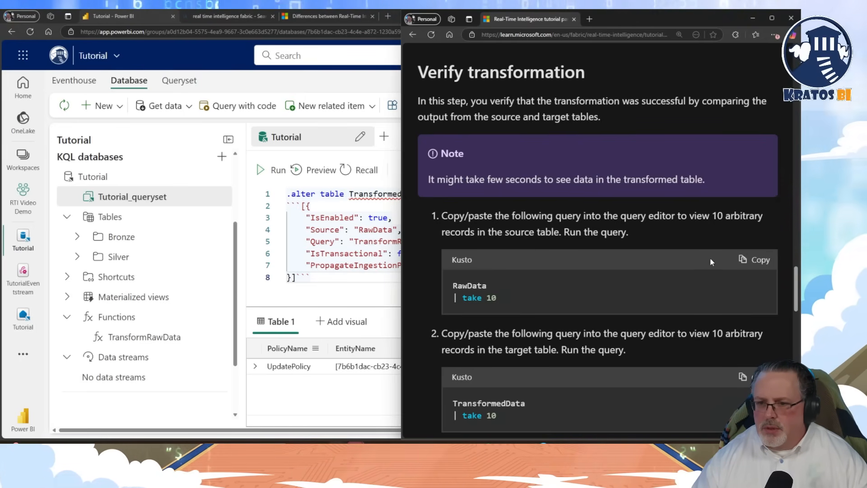
click(756, 261)
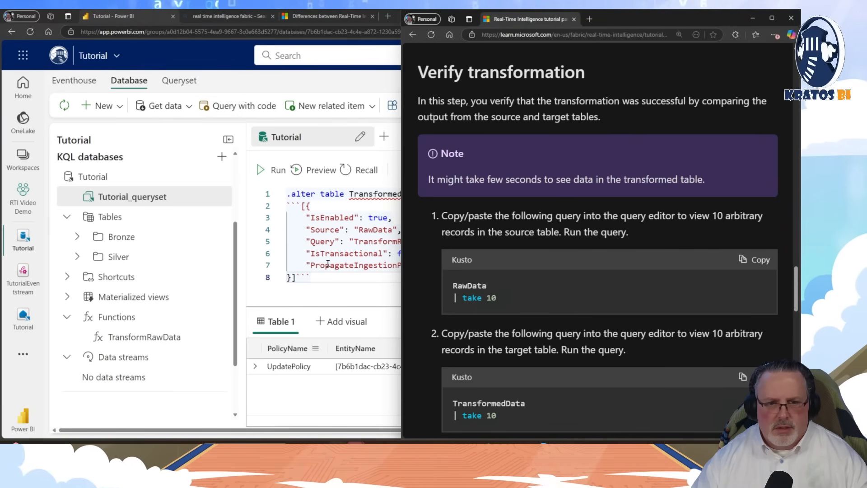
click(383, 137)
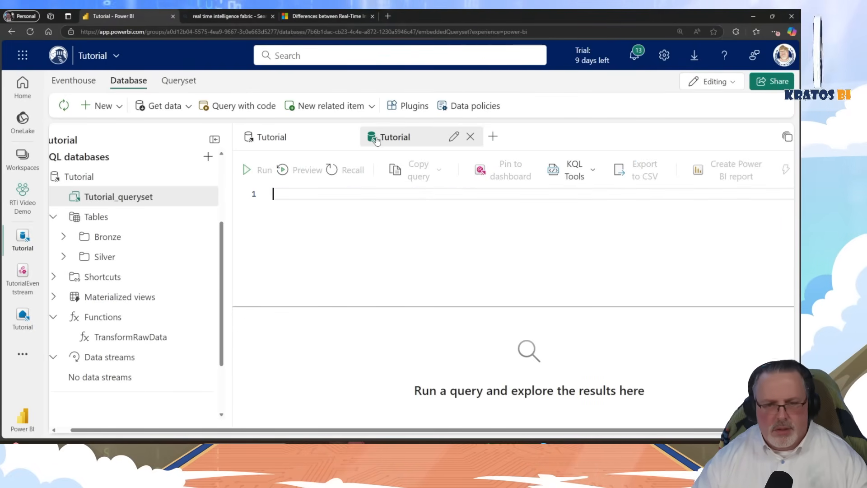
key(ctrl+v)
click(255, 170)
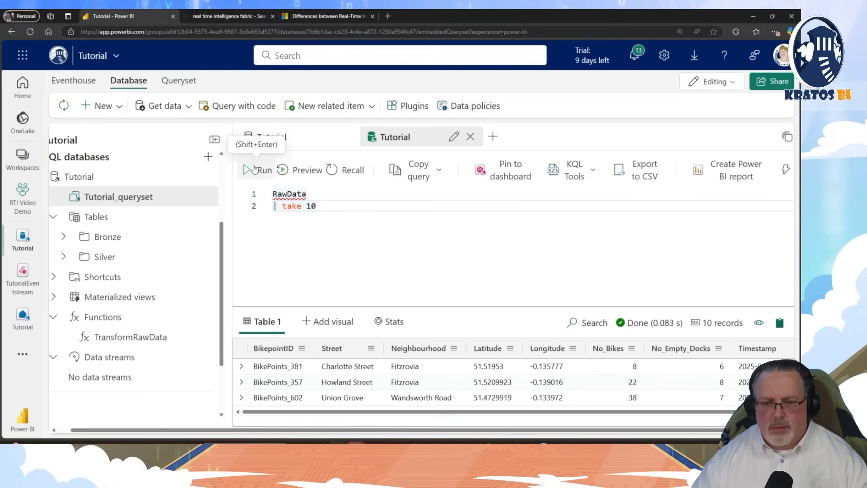
- Copy the tutorial's TransformedData | take 10 query and run it in another new query tab
key(alt+Tab)
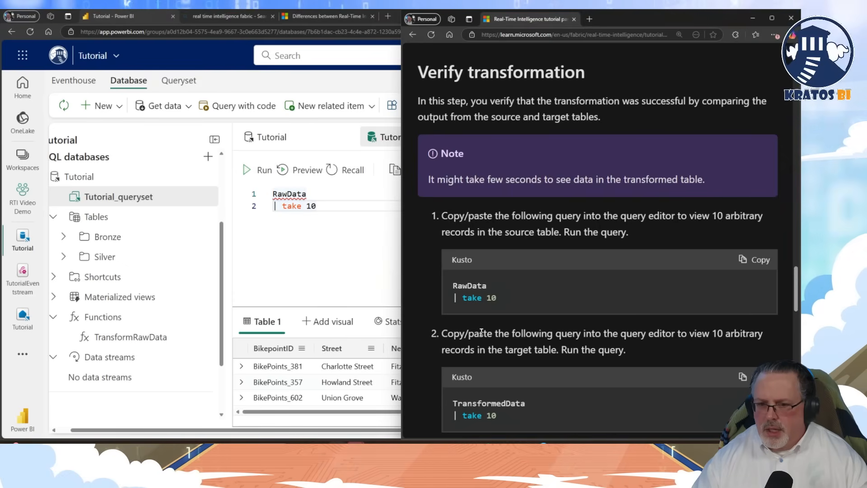
scroll(484, 326, down, 1)
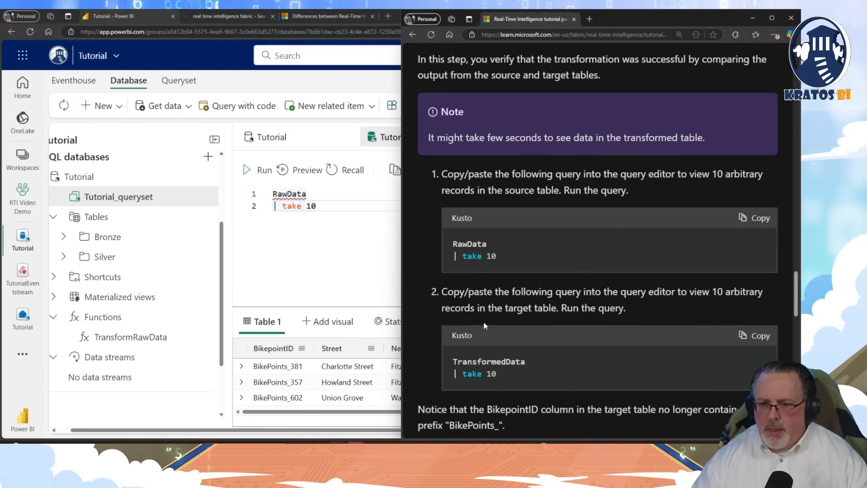
click(753, 336)
click(317, 267)
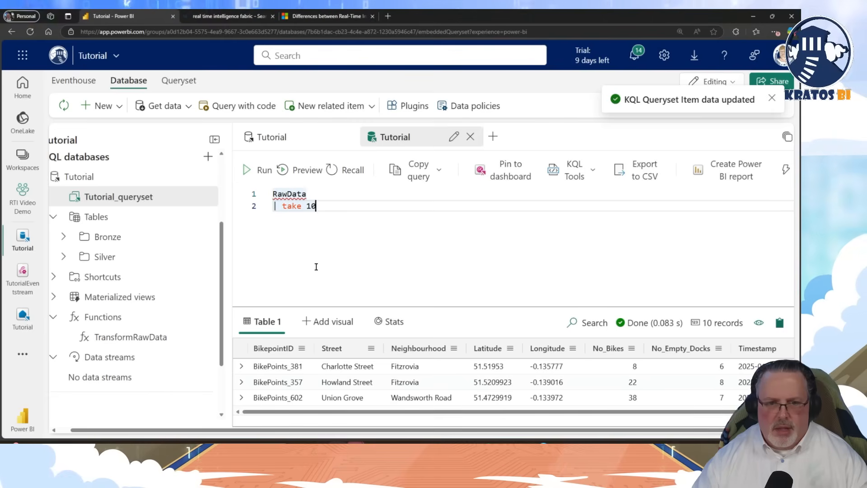
click(493, 136)
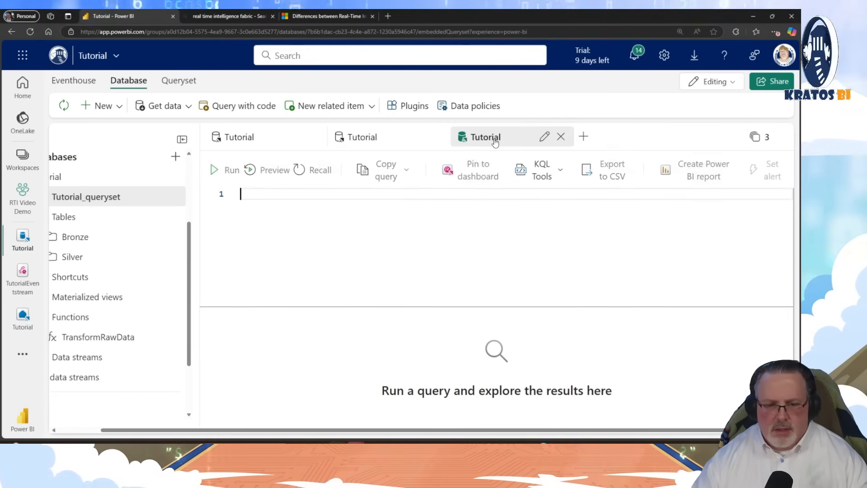
key(ctrl+v)
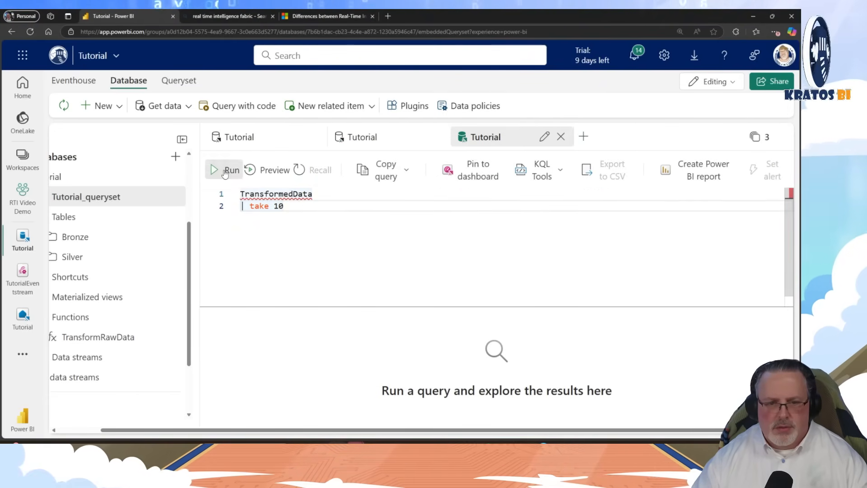
click(225, 173)
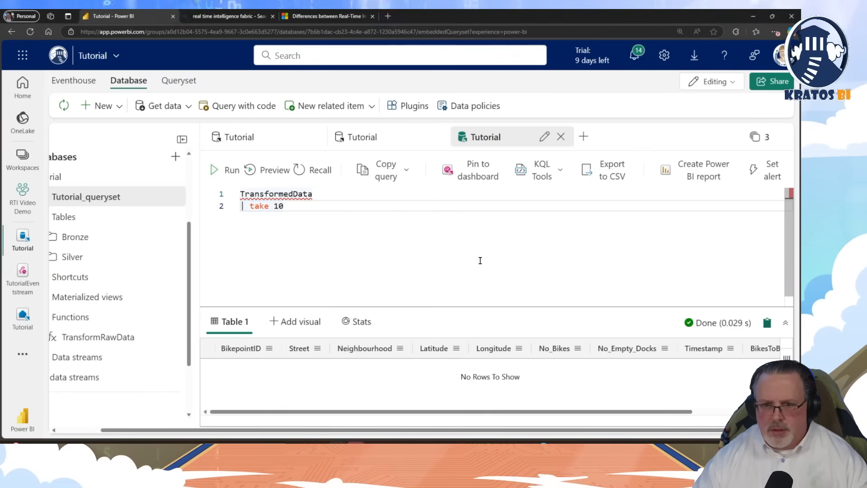
- Examine the TransformedData query's statistics and result columns, checking them against the tutorial and the RawData results
key(alt+Tab)
scroll(515, 319, down, 2)
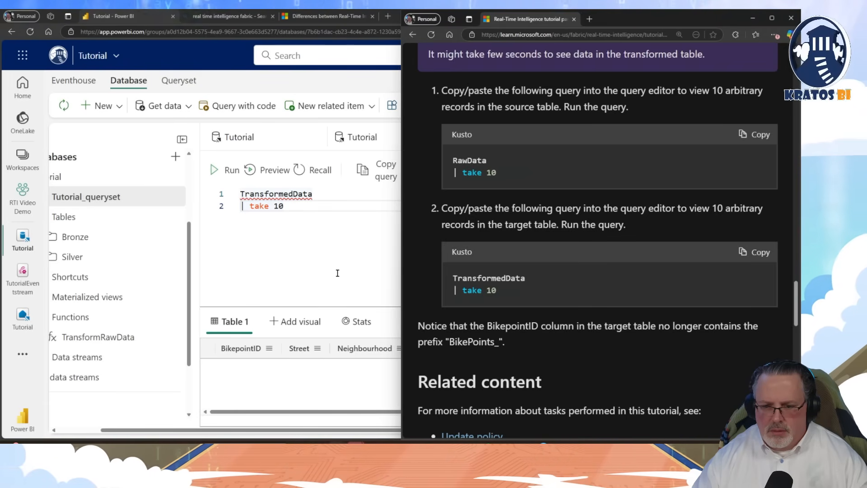
click(355, 321)
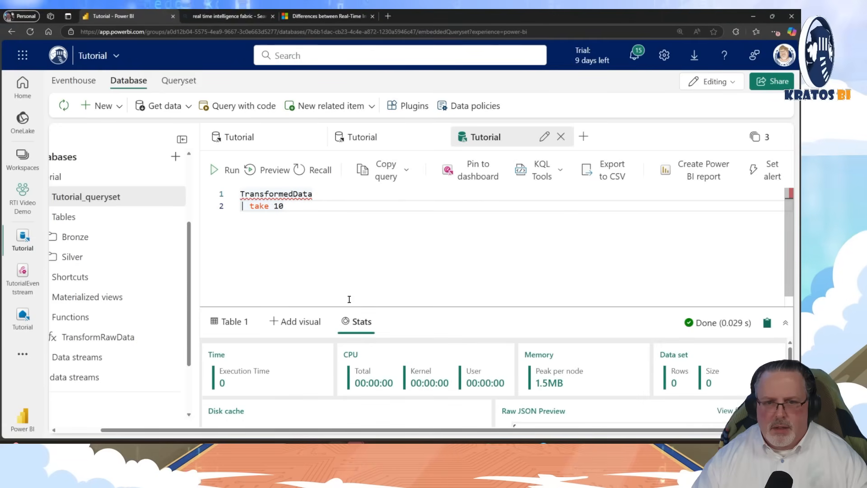
click(374, 141)
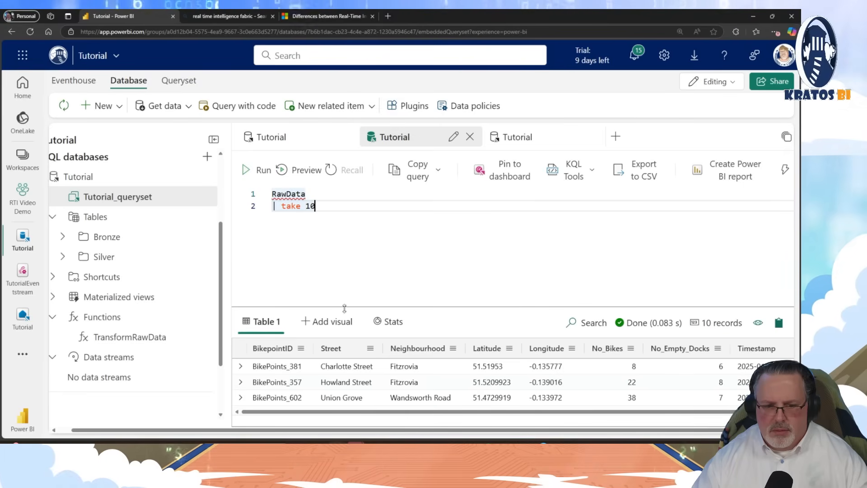
click(506, 138)
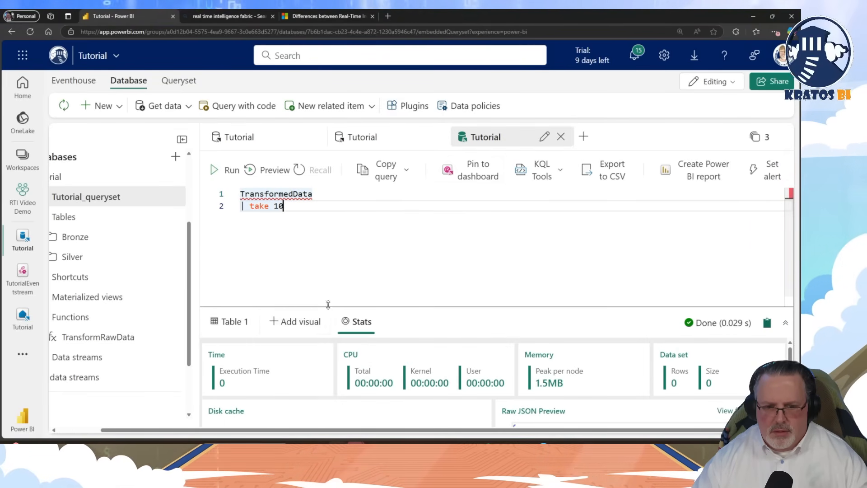
click(230, 321)
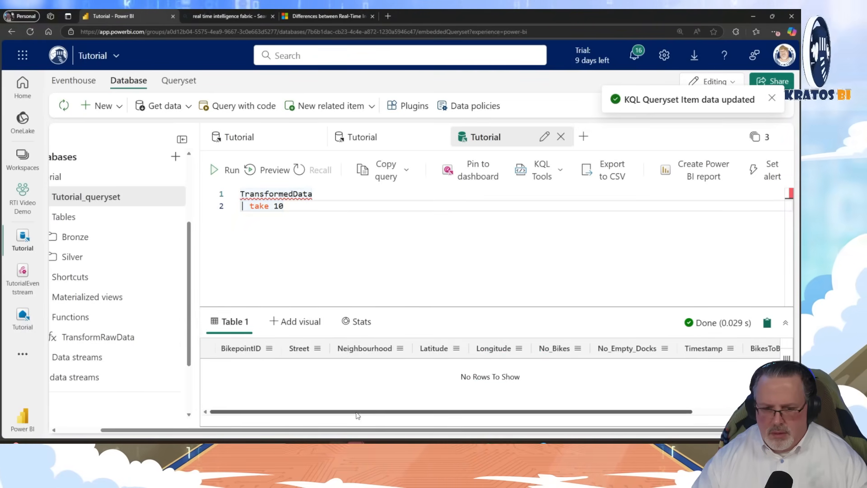
mouse_move(357, 413)
mouse_down()
mouse_move(469, 405)
mouse_move(362, 397)
mouse_up()
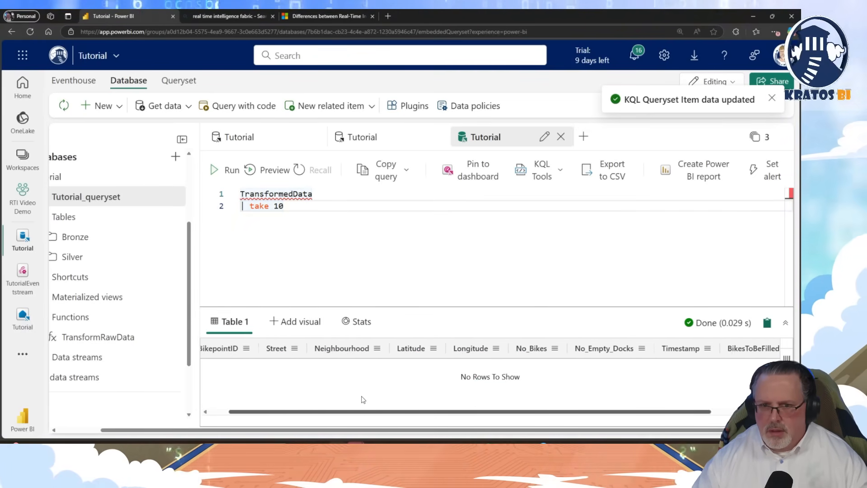
- Compare the BikepointID column in the RawData and TransformedData query results with the tutorial's remark about the "BikePoints_" prefix
click(376, 138)
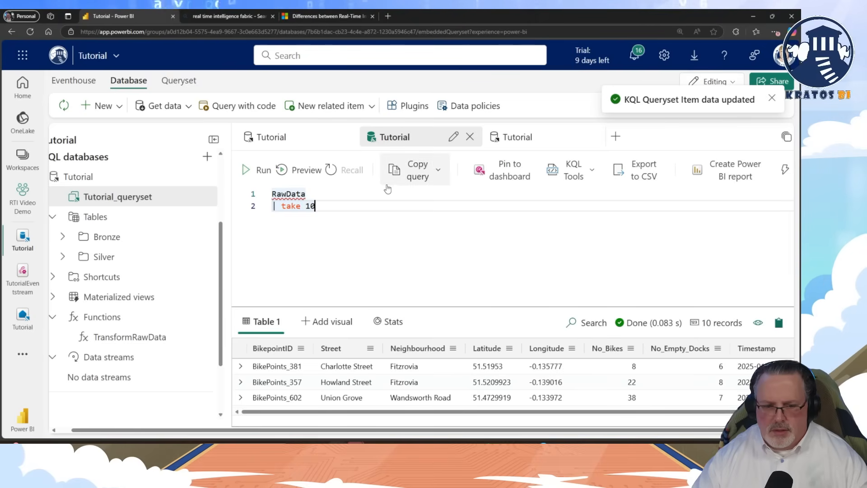
key(alt+Tab)
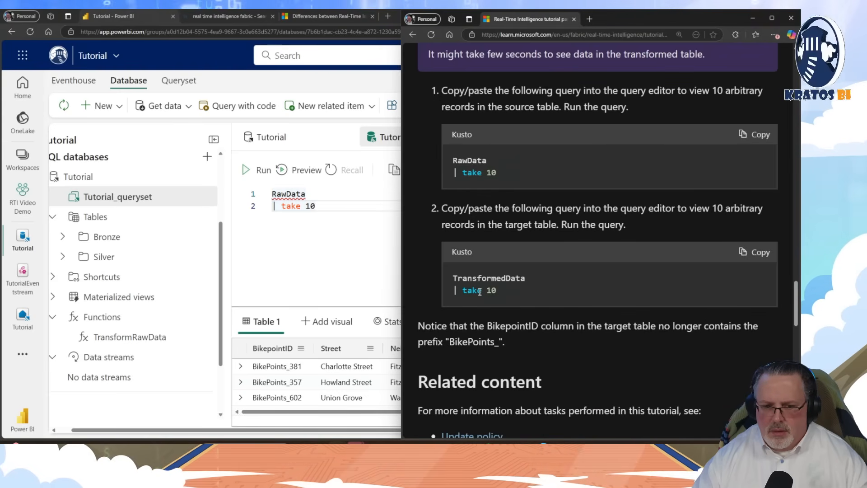
scroll(484, 348, up, 1)
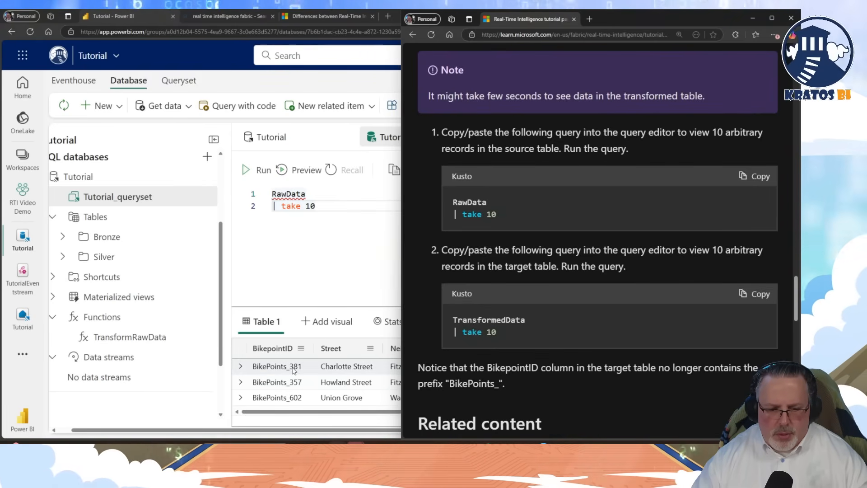
click(348, 271)
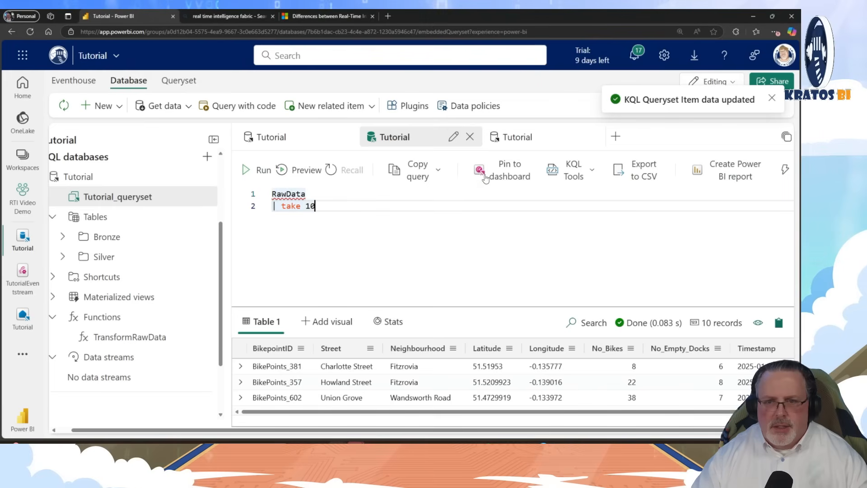
click(508, 139)
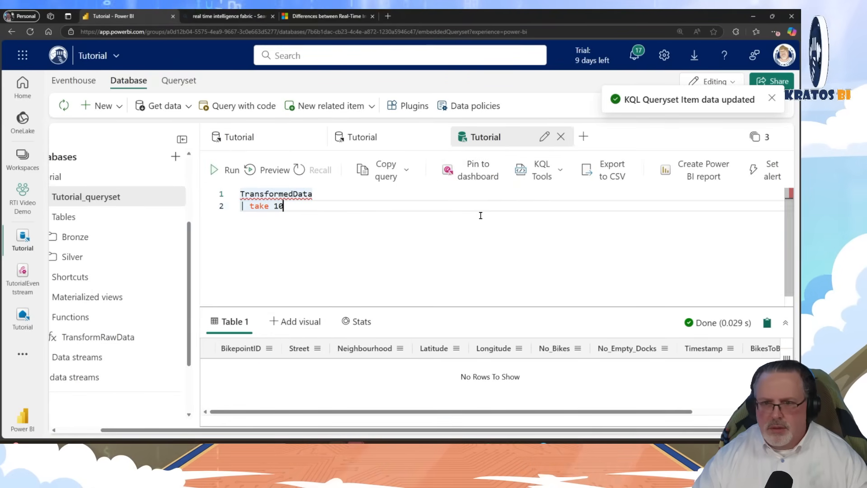
- Reread the tutorial's Apply update policy instructions and the Verify transformation note about when data appears in the transformed table
key(alt+Tab)
scroll(524, 302, up, 6)
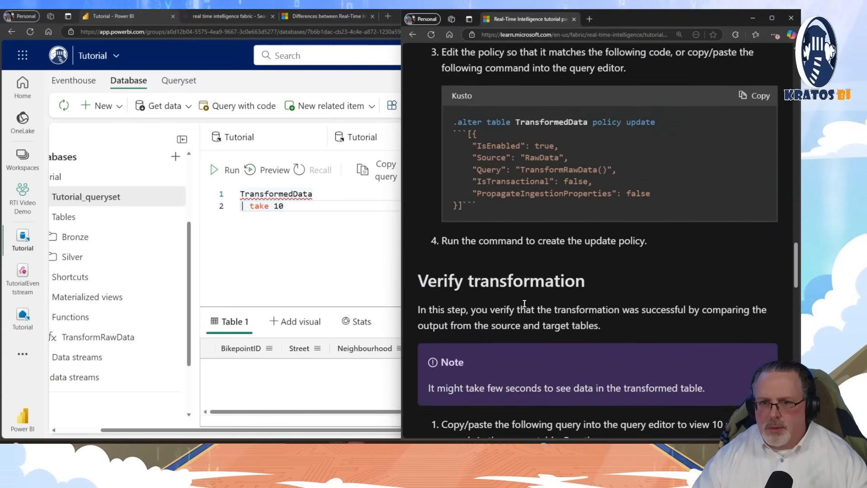
scroll(524, 302, up, 3)
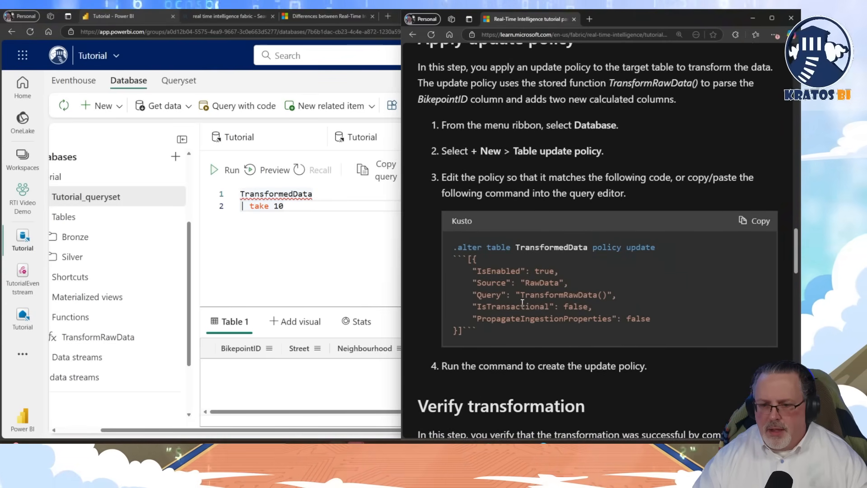
scroll(522, 303, up, 1)
scroll(522, 302, down, 4)
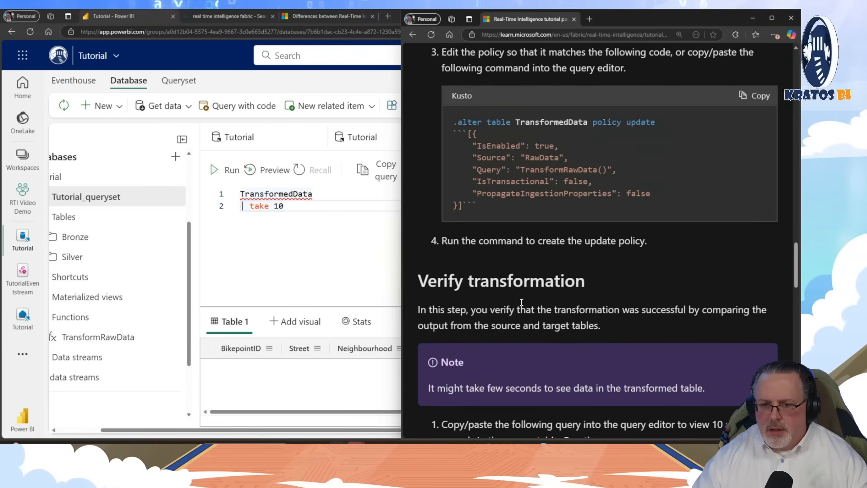
scroll(522, 302, down, 2)
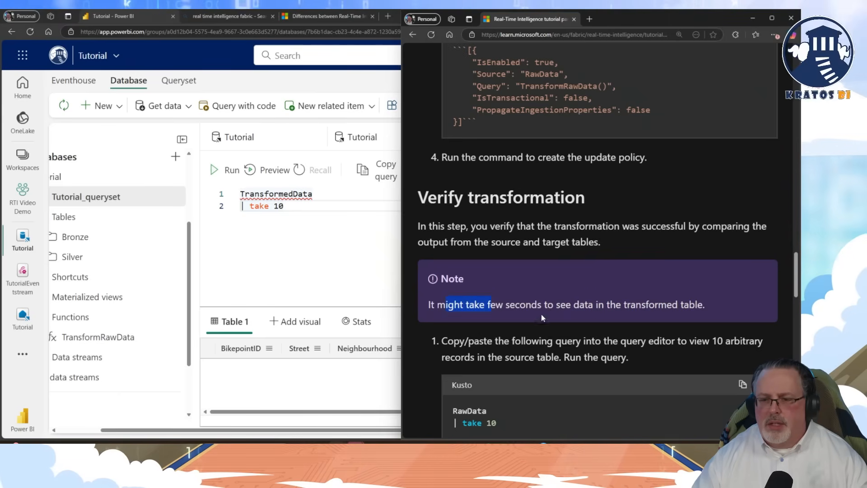
- Rerun the TransformedData | take 10 query and examine the BikepointID column in its results
click(230, 175)
click(231, 175)
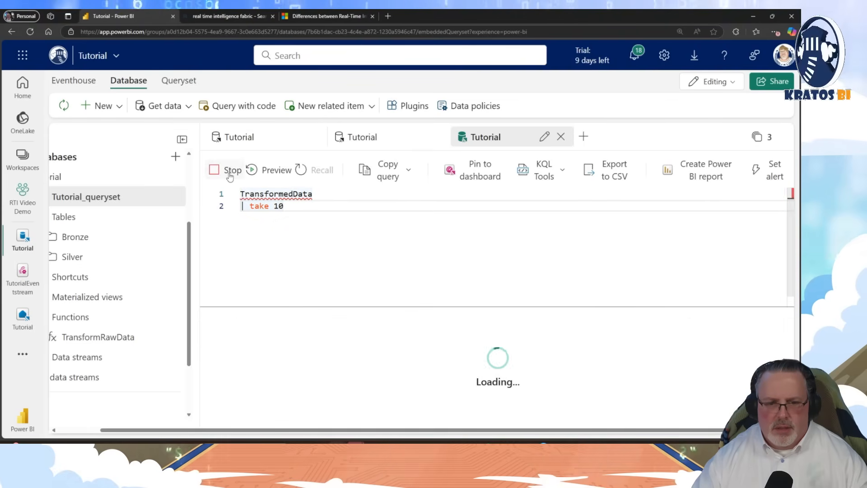
click(230, 173)
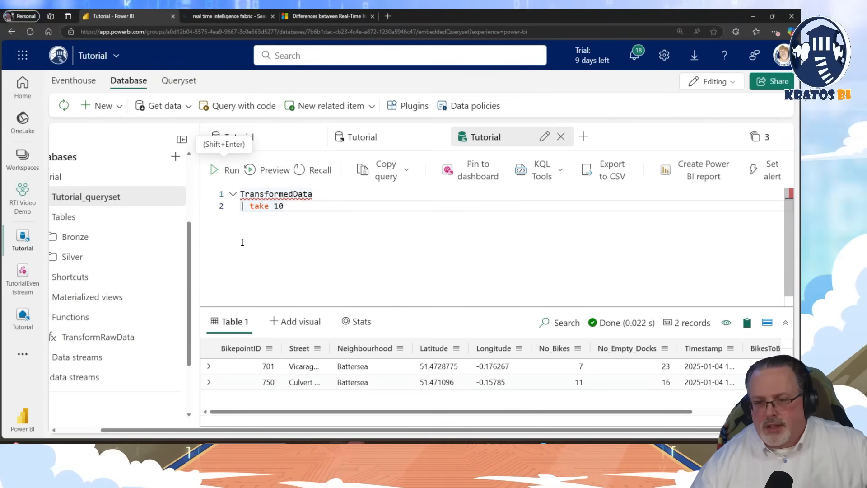
click(227, 171)
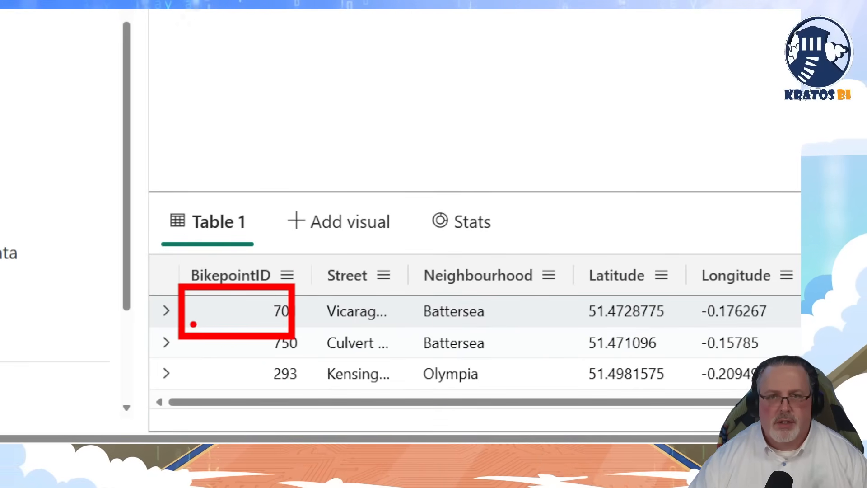
key(Escape)
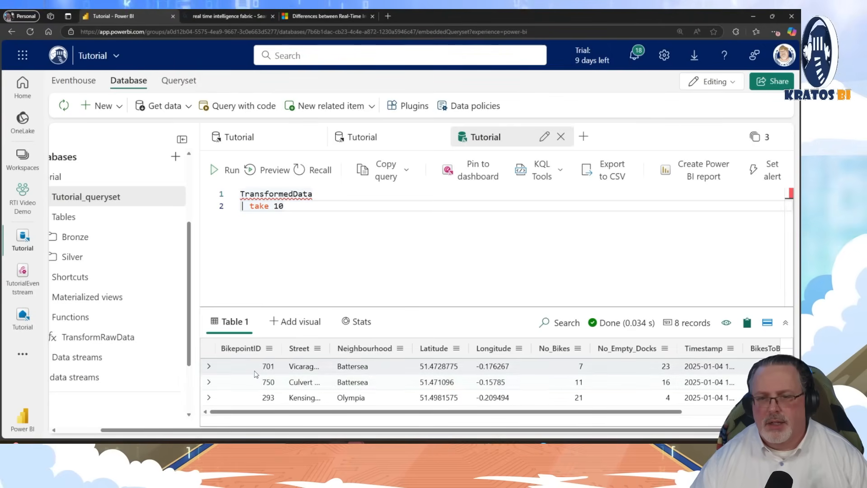
- Open Real-Time Intelligence tutorial part 4, Query streaming data using KQL, and read its Write a KQL query section
key(alt+Tab)
scroll(449, 350, down, 10)
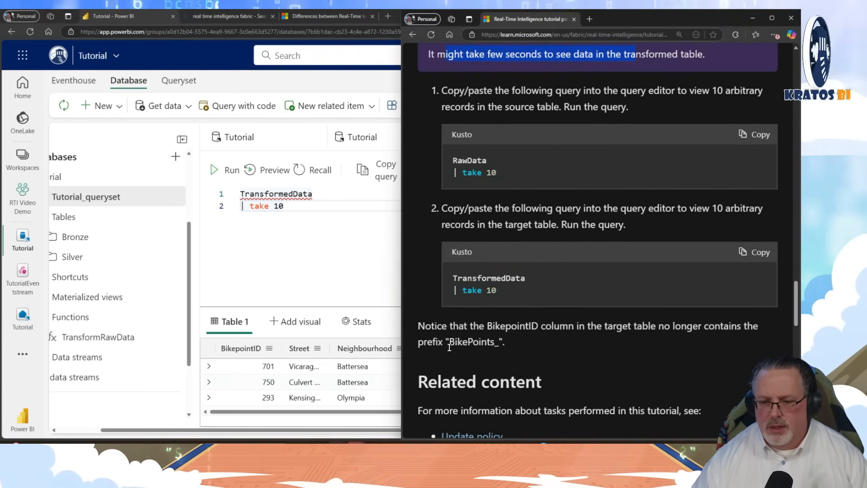
scroll(449, 349, down, 1)
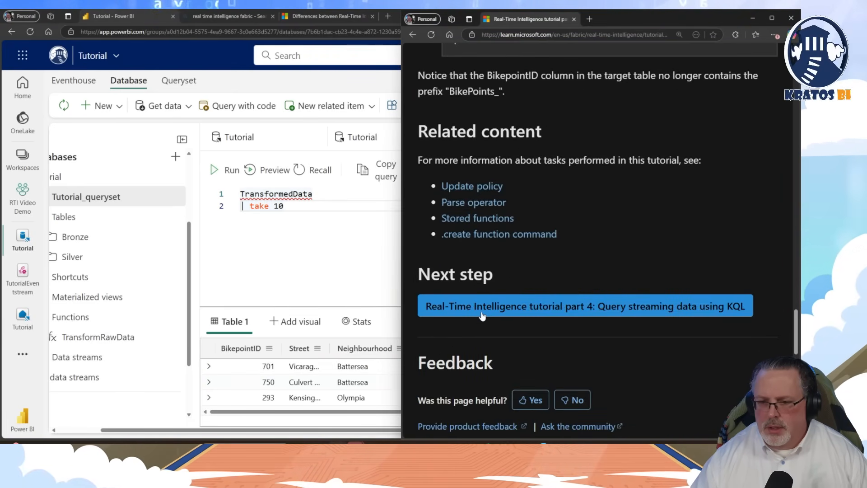
click(482, 313)
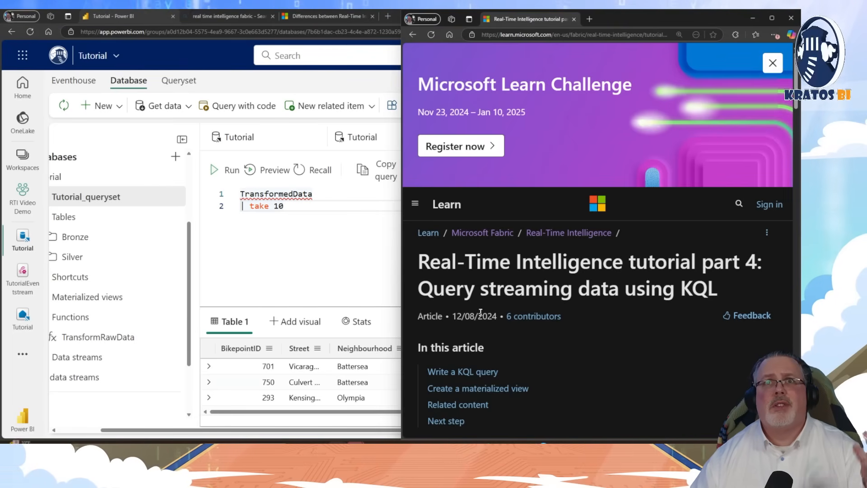
scroll(484, 273, down, 10)
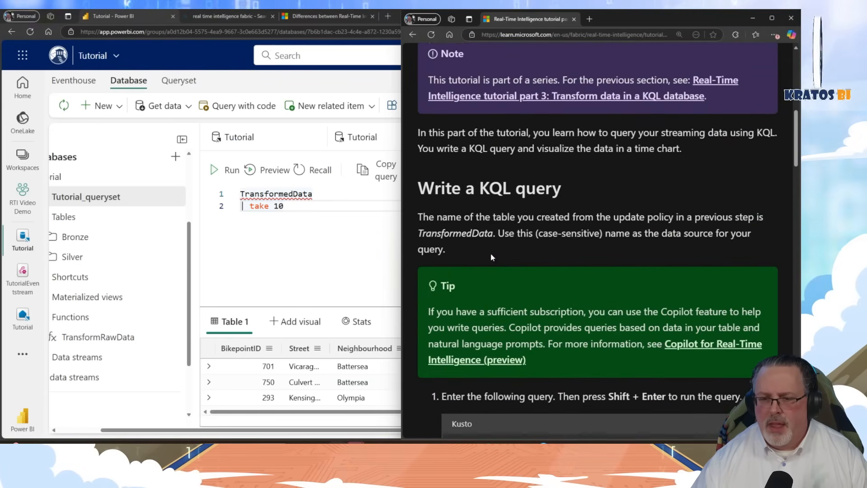
scroll(537, 223, down, 1)
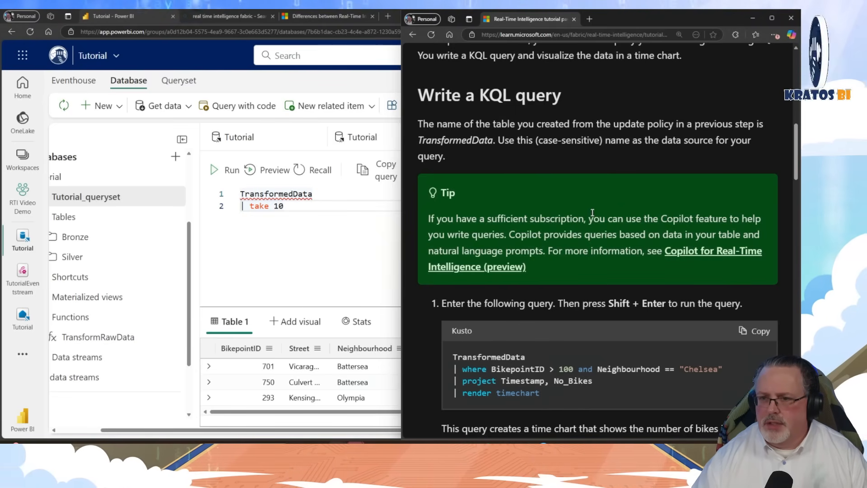
scroll(551, 222, down, 2)
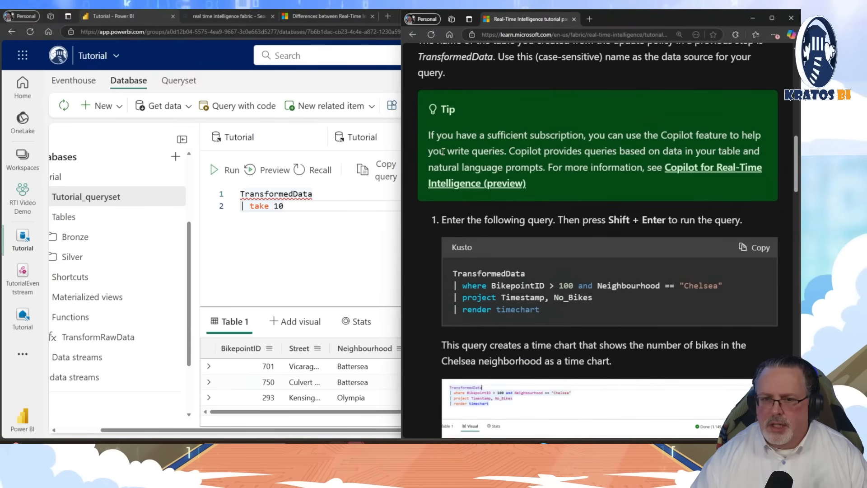
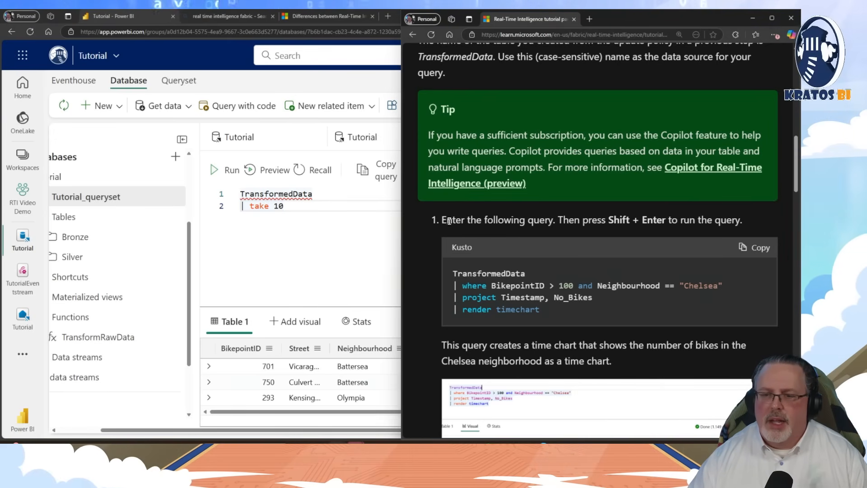
- Copy the tutorial's TransformedData time chart query for the Chelsea neighbourhood and run it in a new query tab
click(759, 249)
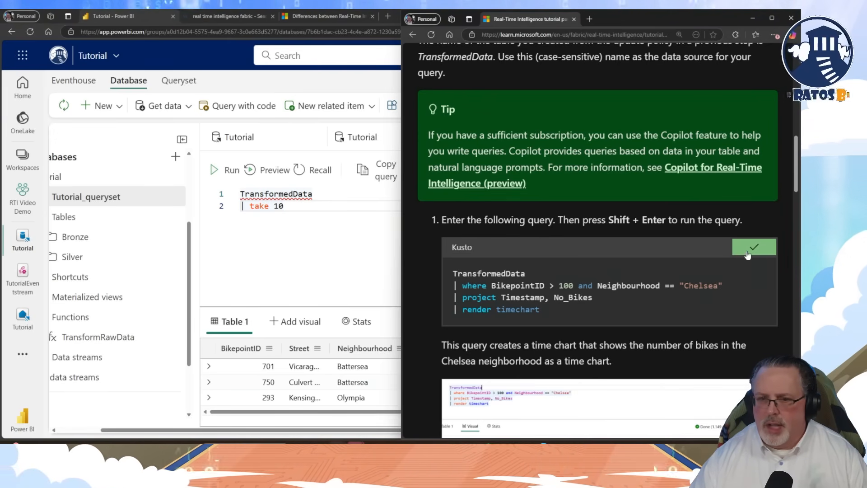
click(351, 242)
click(581, 137)
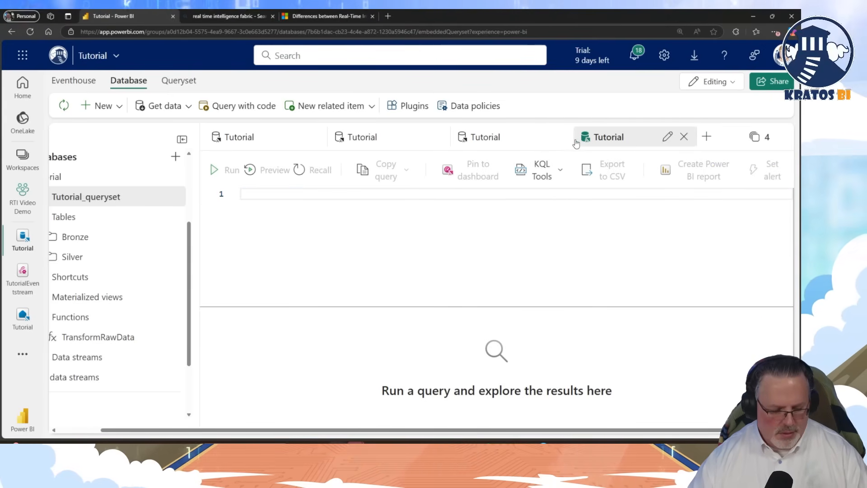
key(ctrl+v)
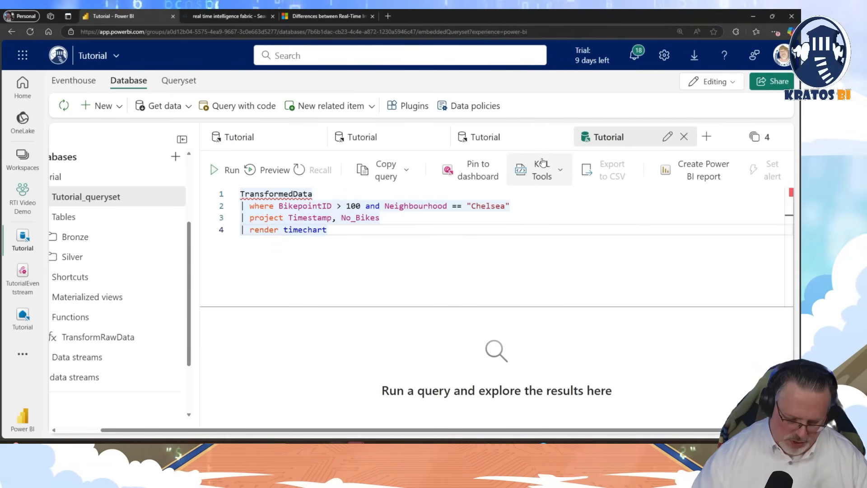
key(shift+Return)
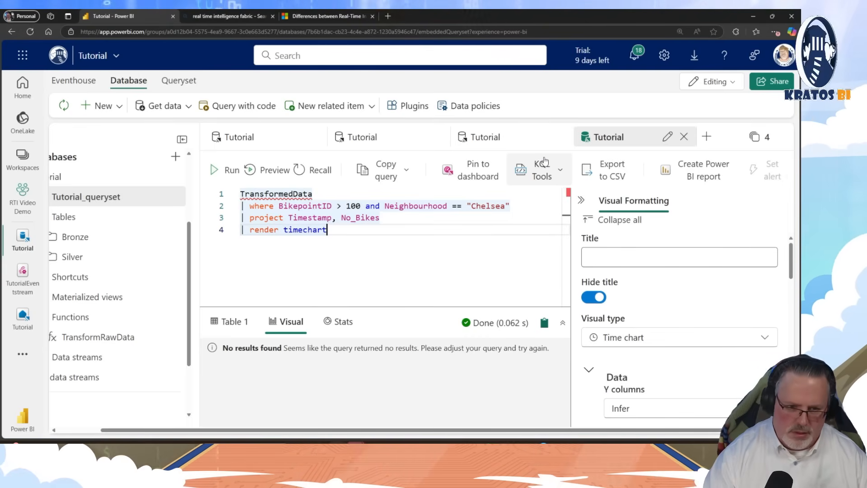
- Collapse the Visual Formatting pane and rerun the Chelsea time chart query
key(shift+Return)
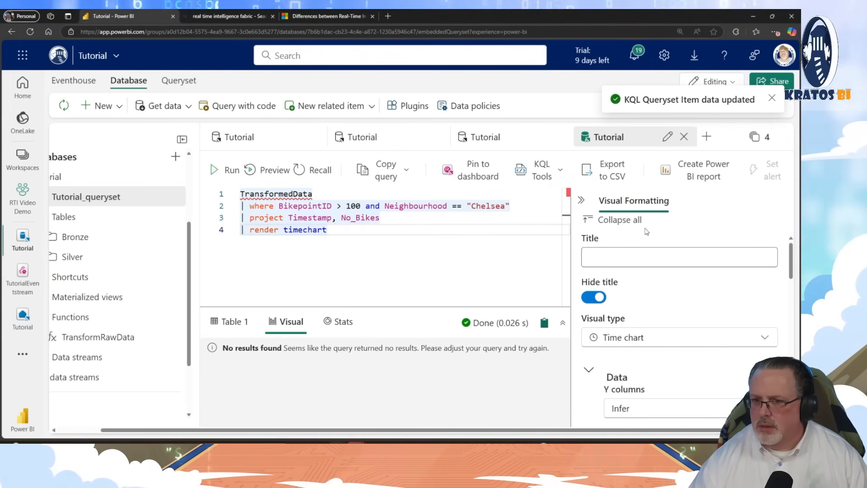
click(581, 200)
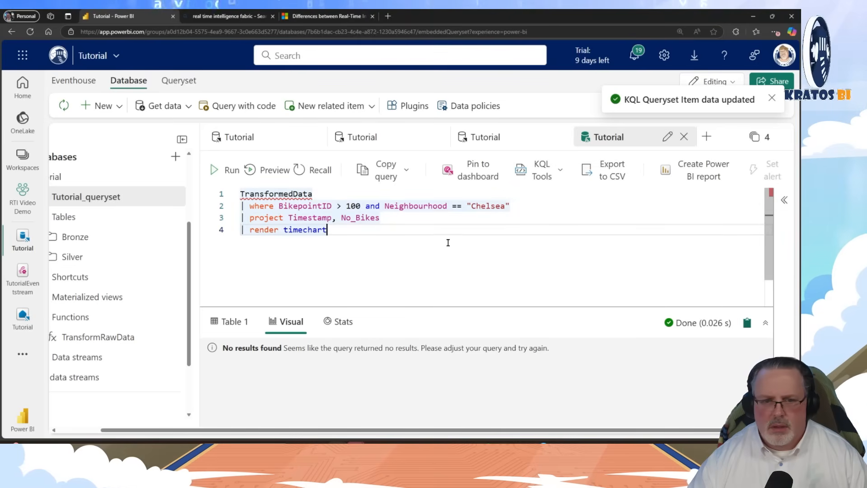
click(228, 169)
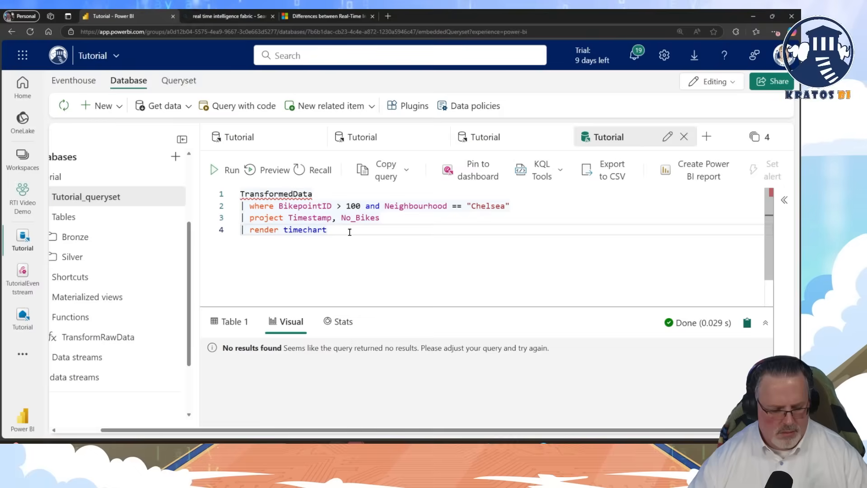
- Expand the Silver folder to check the table name against the tutorial's TransformedData source, and rerun the Chelsea query
key(alt+Tab)
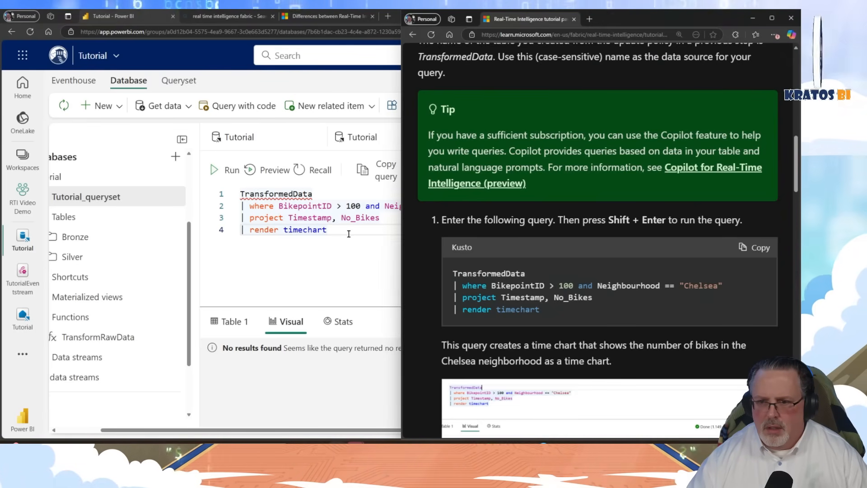
scroll(423, 240, up, 5)
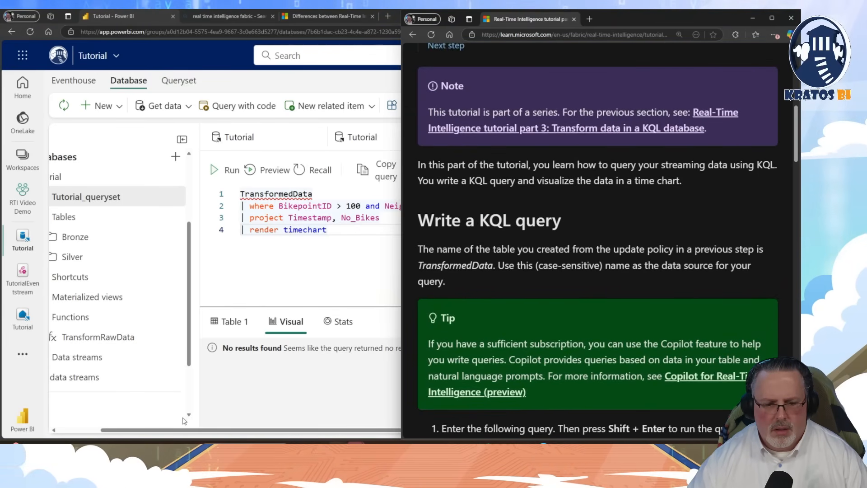
drag(184, 430, 135, 429)
click(77, 259)
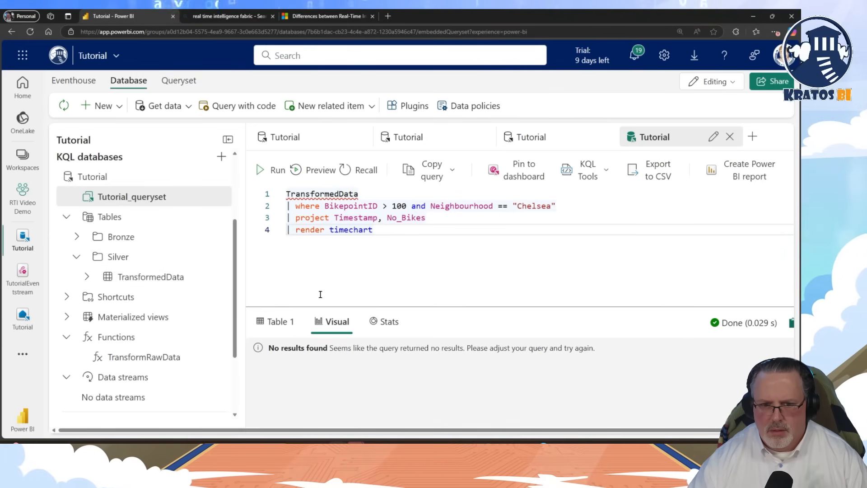
click(273, 170)
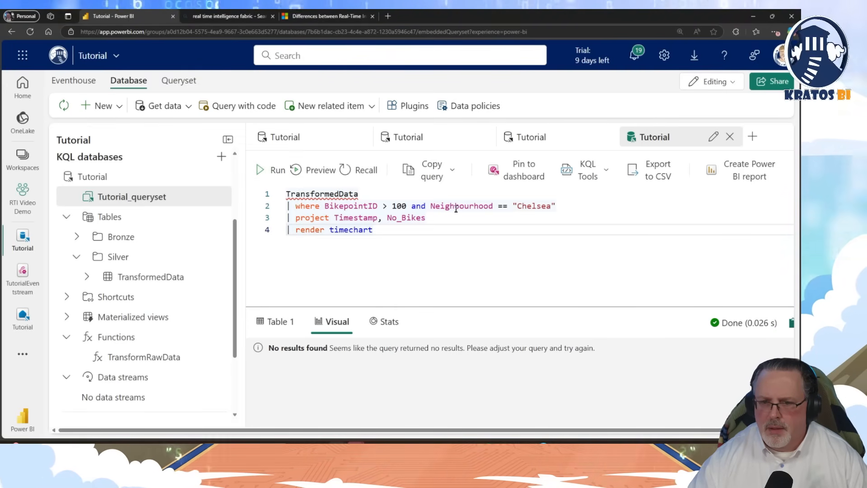
click(272, 171)
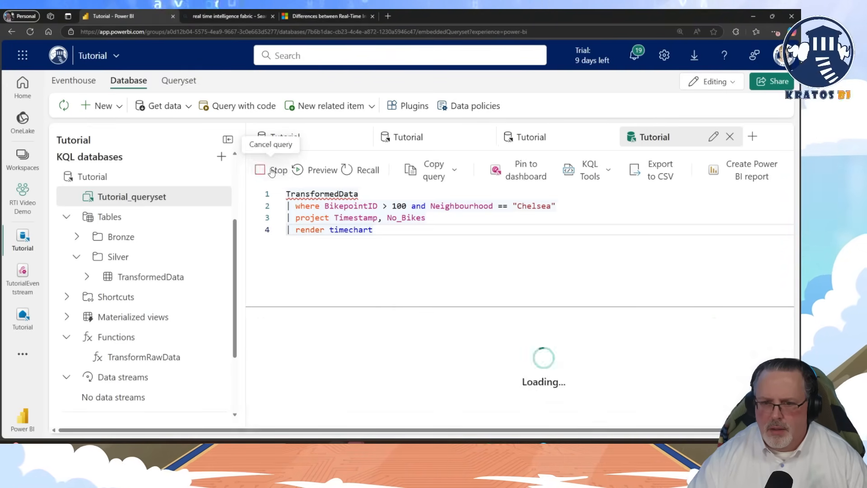
- Comment out the and Neighbourhood == "Chelsea" condition with // and run the time chart query without it
click(412, 207)
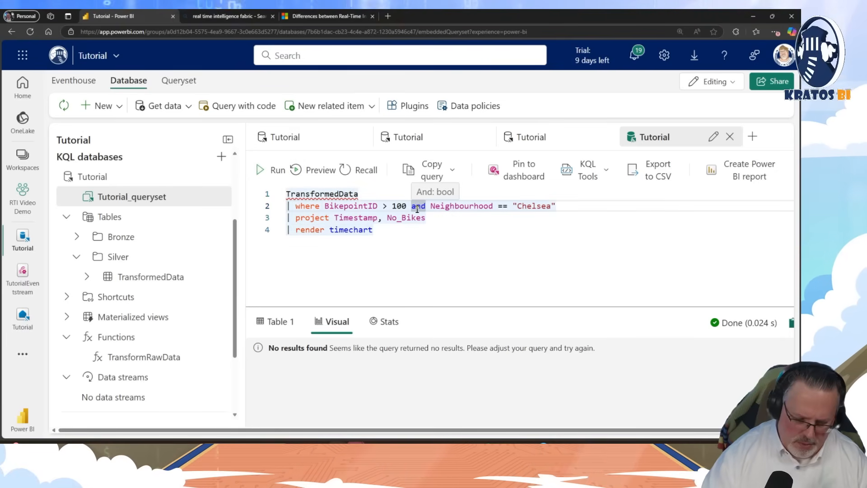
text(--)
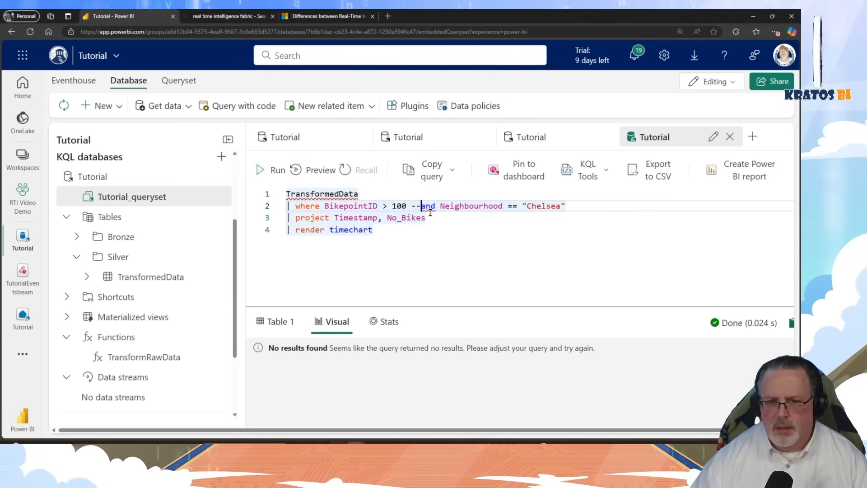
key(BackSpace)
key(BackSpace)
text(//)
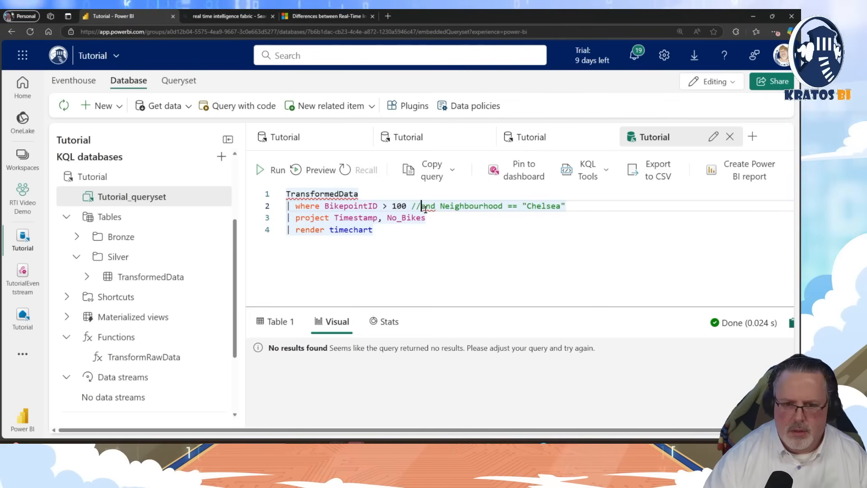
click(266, 170)
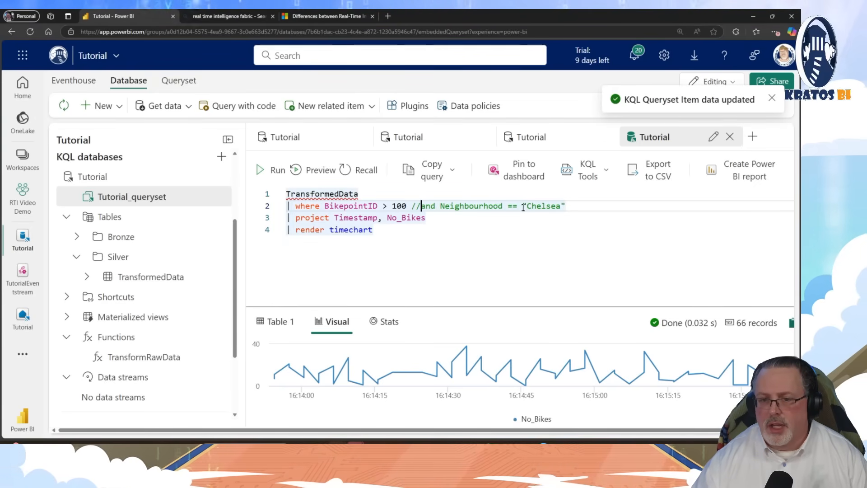
- Restore the and Neighbourhood == "Chelsea" condition by removing the comment marks, and rerun the query
key(BackSpace)
key(BackSpace)
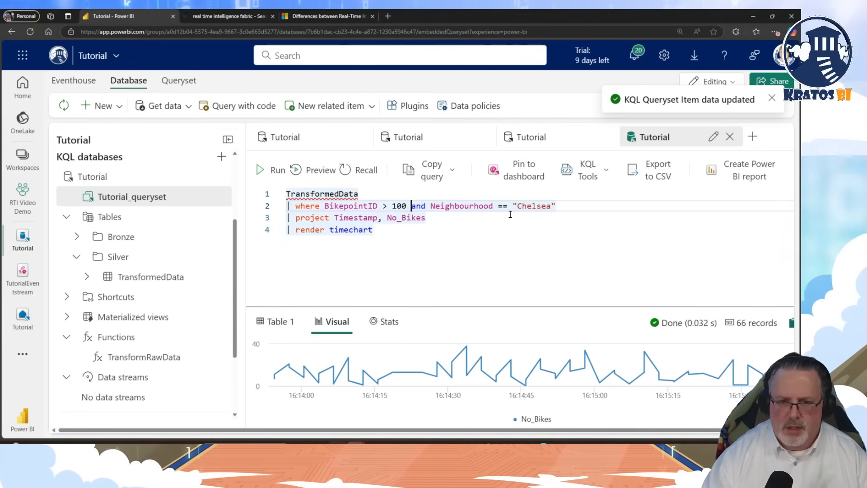
click(275, 170)
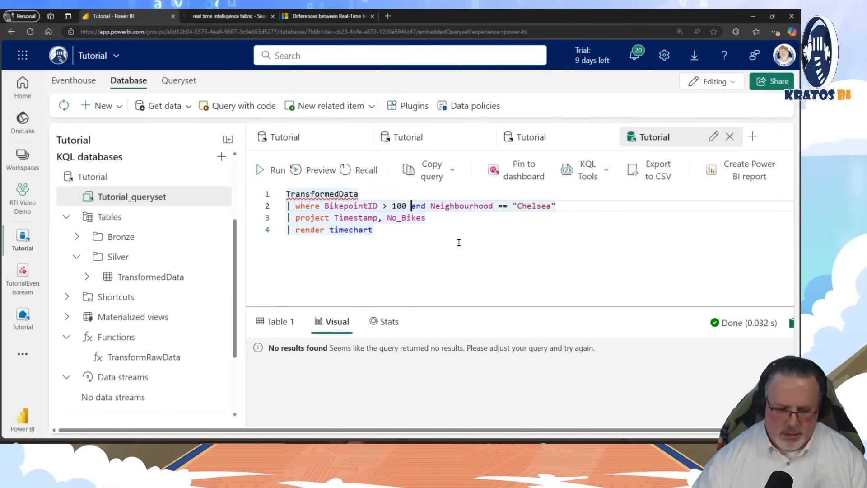
- Comment out the Chelsea neighbourhood condition with // again and rerun the time chart query
text(//)
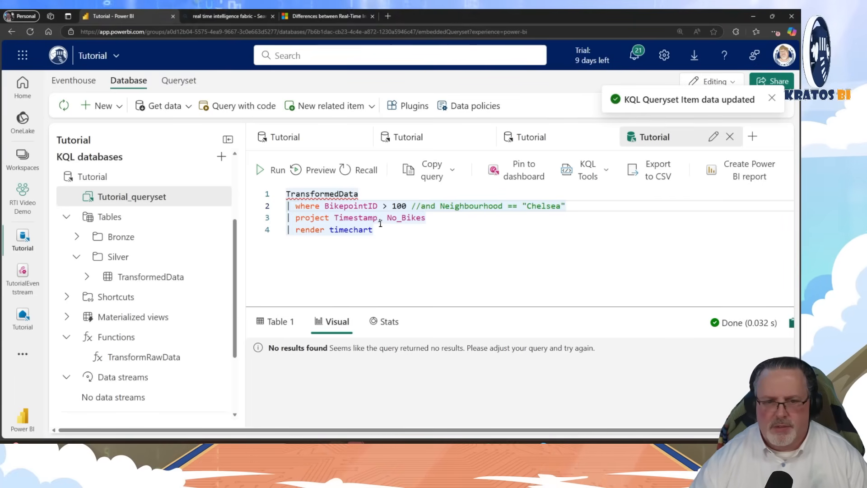
click(279, 175)
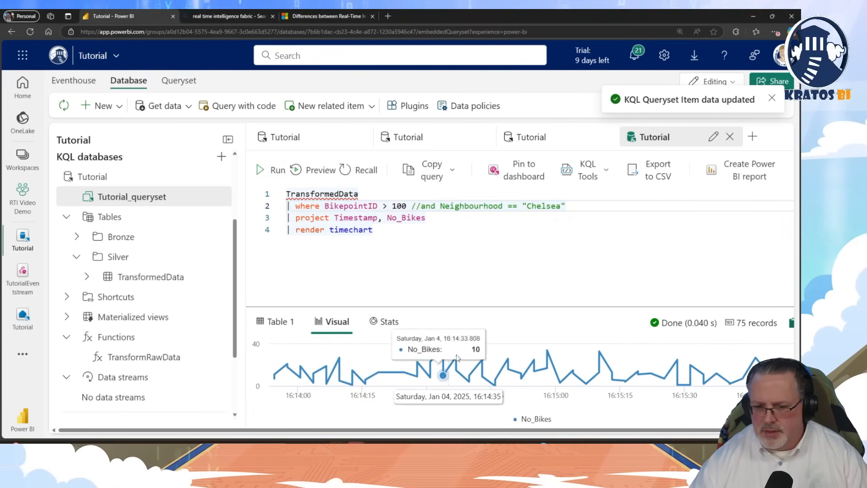
- Compare the time chart with the tutorial's example image and read on to the Create a materialized view section
key(alt+Tab)
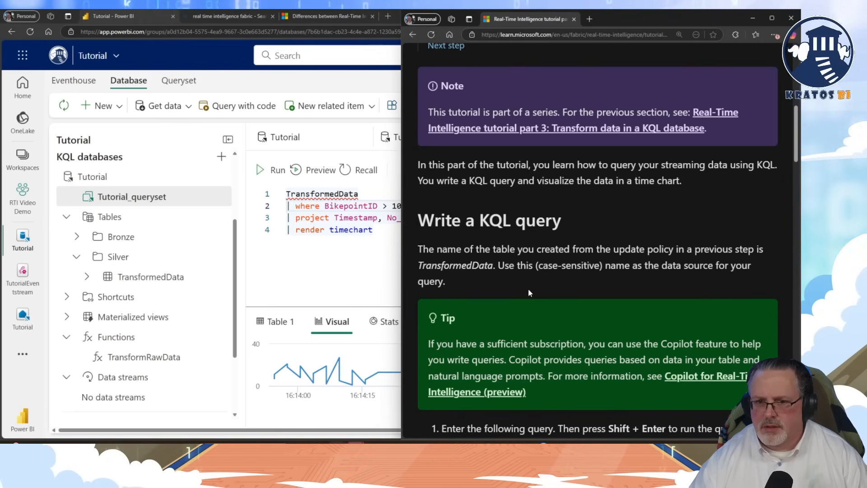
scroll(528, 289, down, 3)
scroll(529, 289, down, 3)
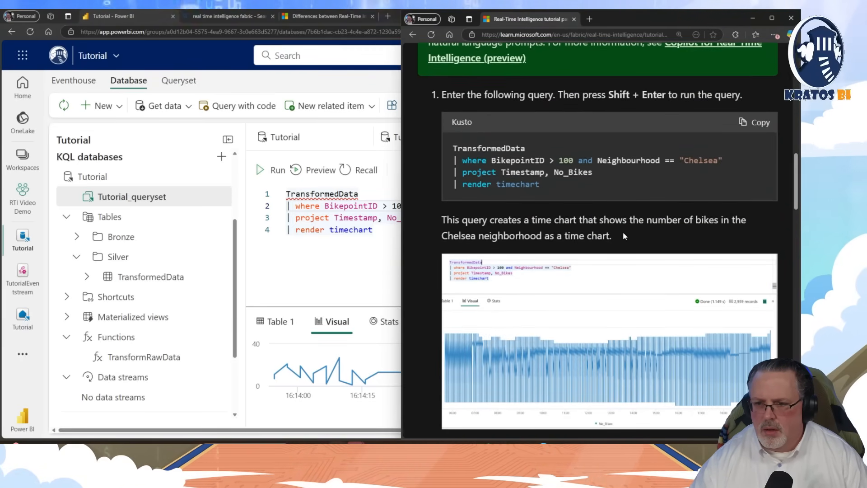
scroll(564, 252, down, 2)
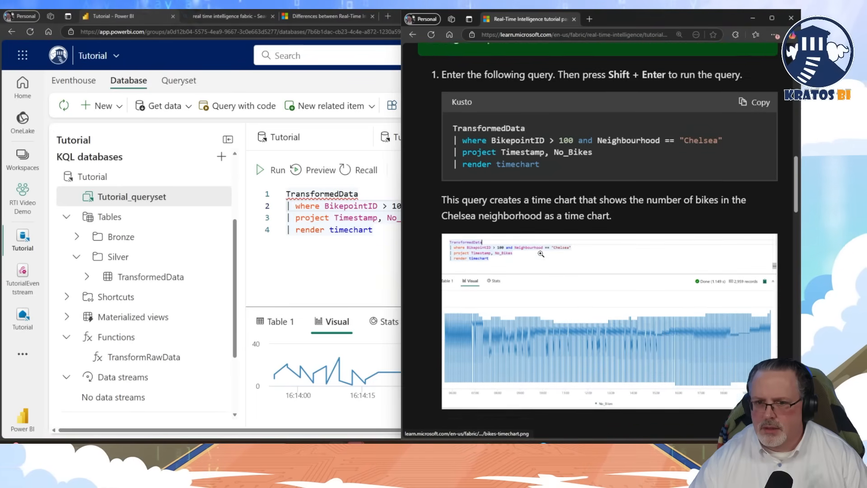
scroll(551, 246, down, 2)
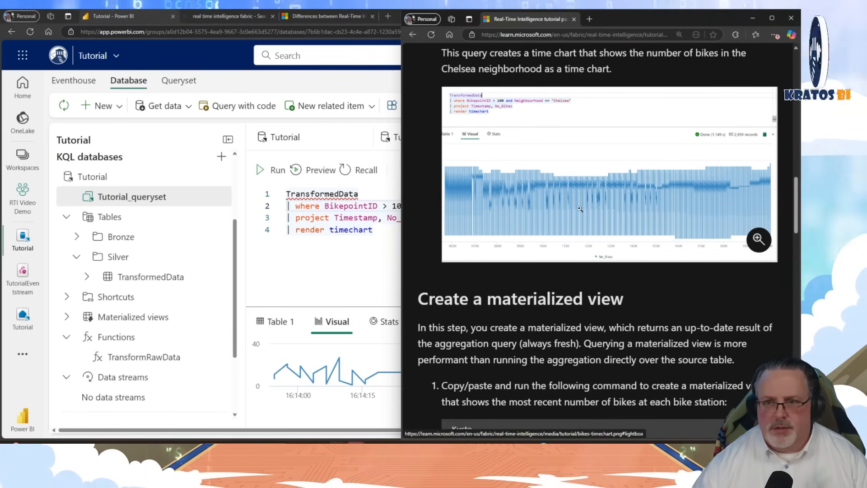
- Rerun the time chart query several times, with the Chelsea condition commented out, to follow the incoming streaming data
click(368, 246)
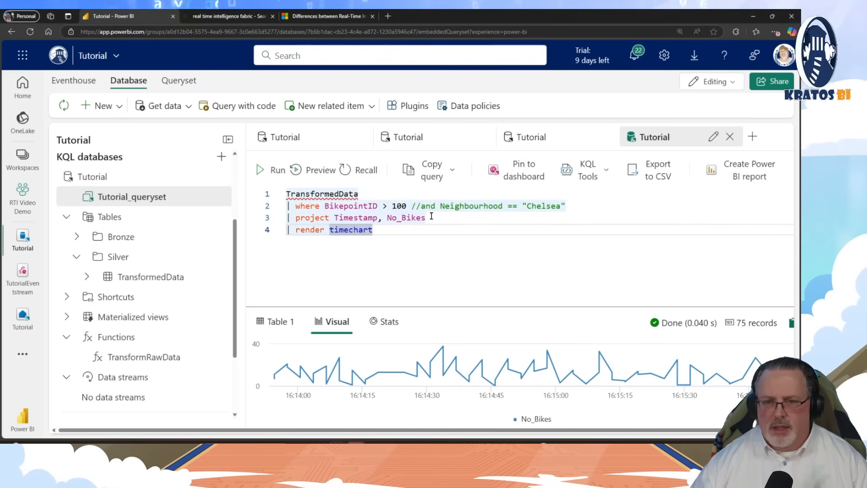
click(274, 173)
click(273, 175)
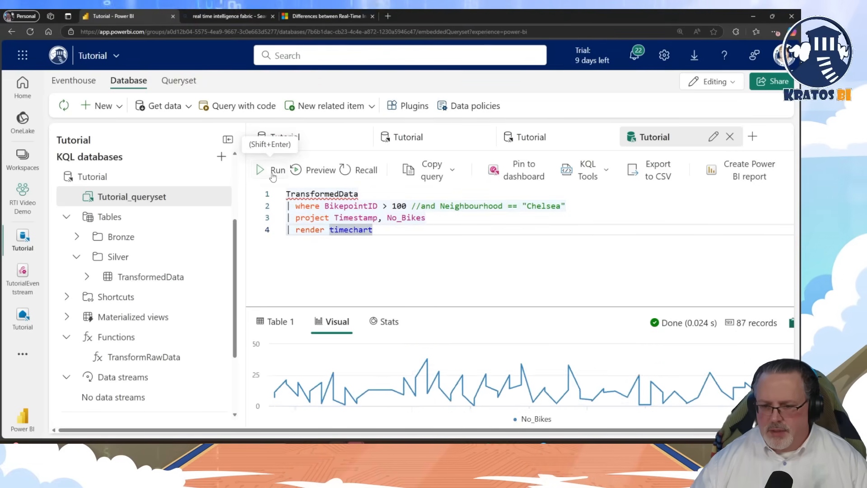
click(273, 175)
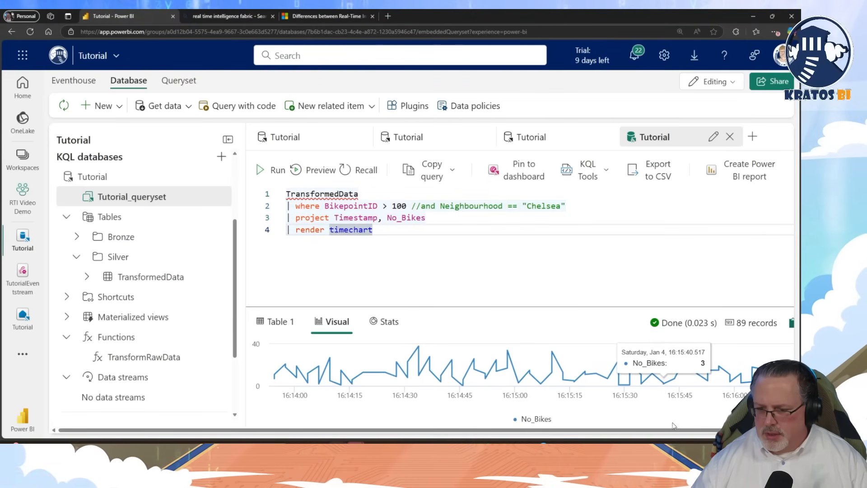
scroll(672, 433, right, 2)
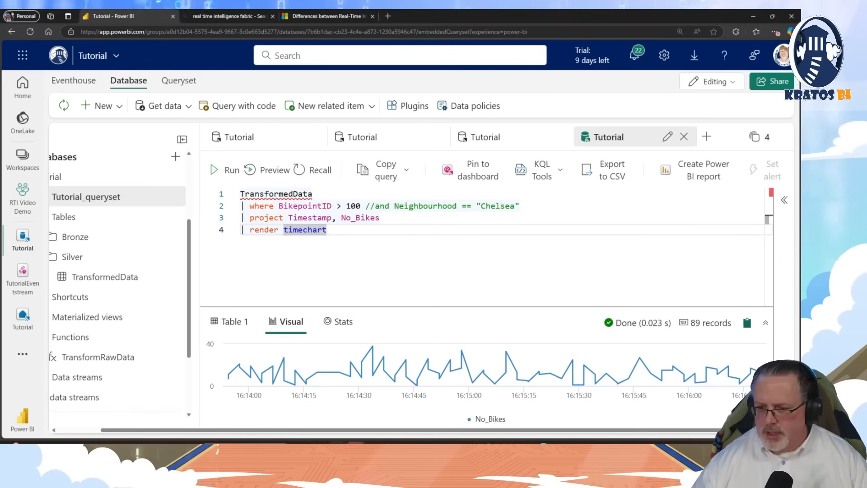
click(229, 170)
click(230, 171)
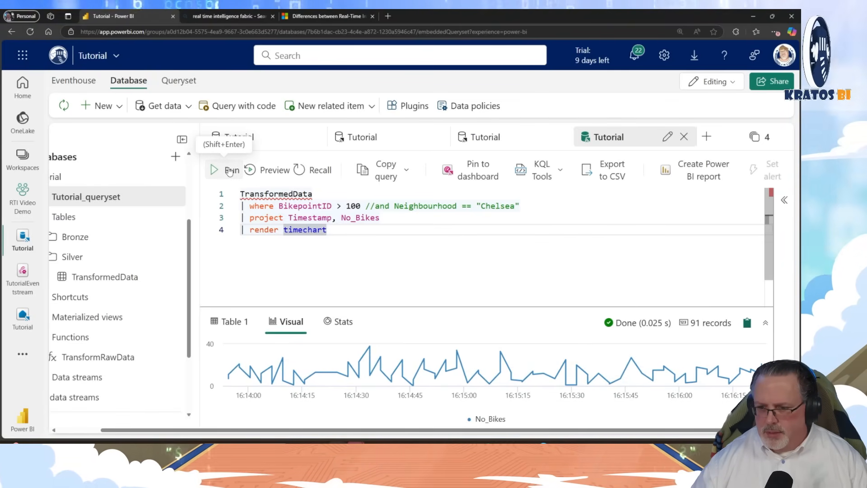
click(229, 171)
click(230, 171)
click(230, 170)
click(229, 170)
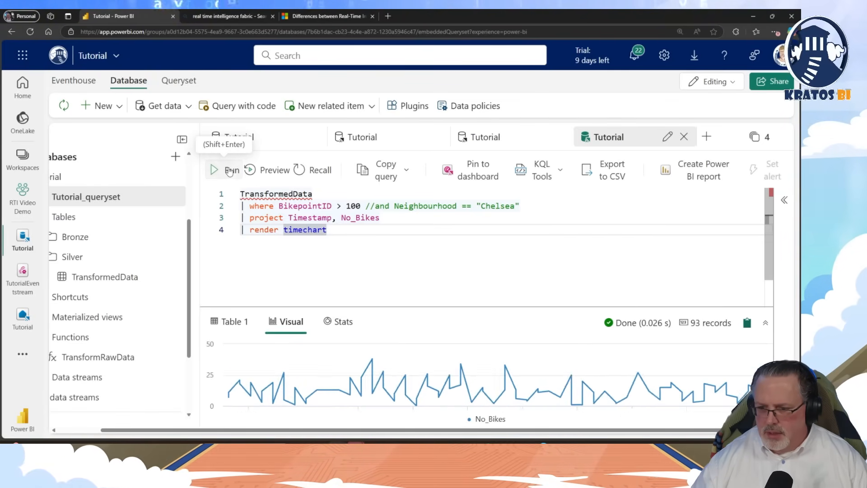
click(230, 170)
click(229, 171)
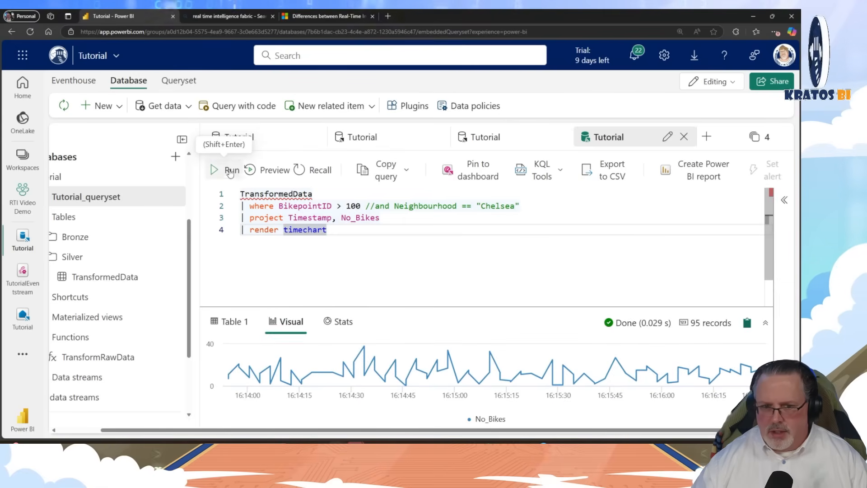
- Uncomment the and Neighbourhood == "Chelsea" condition and rerun the time chart query
click(375, 209)
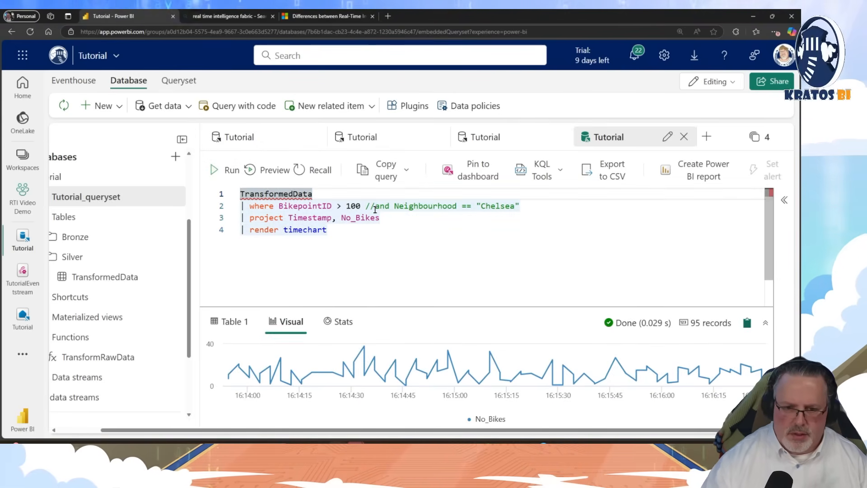
click(375, 209)
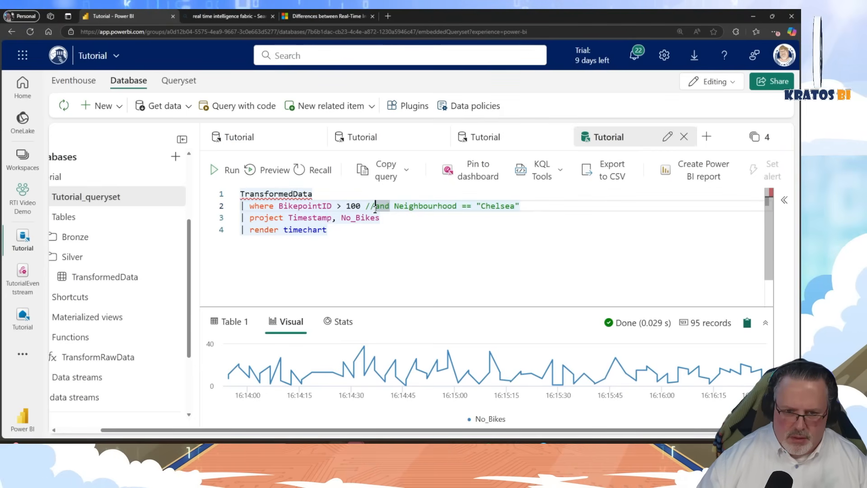
key(BackSpace)
key(BackSpace)
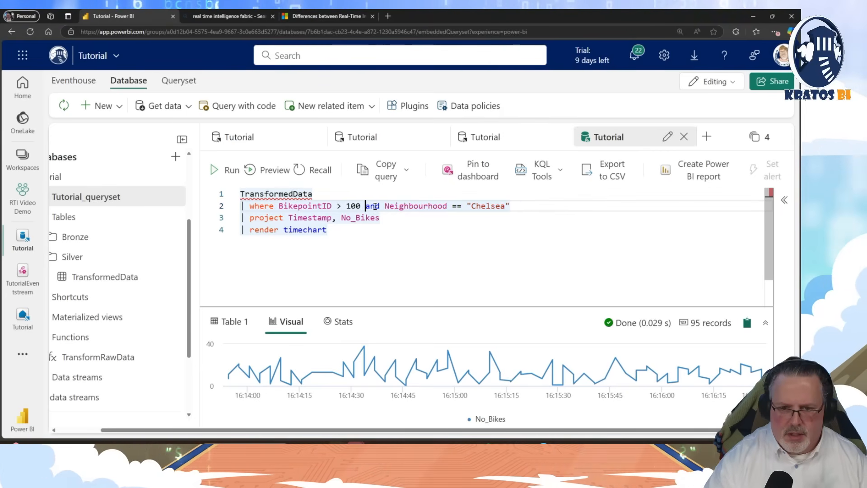
click(228, 170)
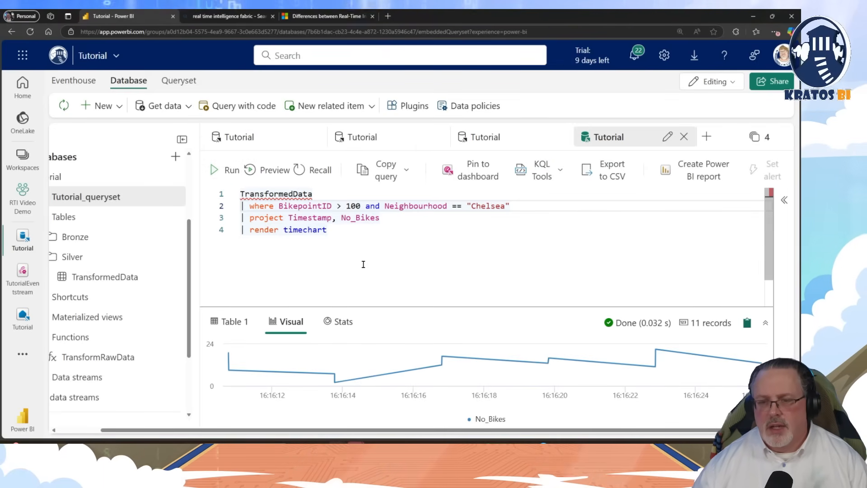
- Copy the tutorial's create-or-alter materialized-view command for AggregatedData in folder Gold and run it in a new query tab
key(alt+Tab)
scroll(555, 138, down, 5)
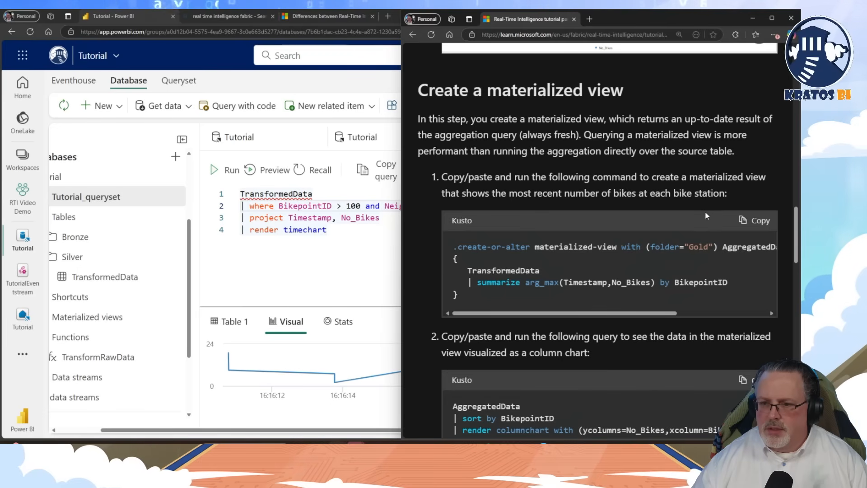
click(752, 222)
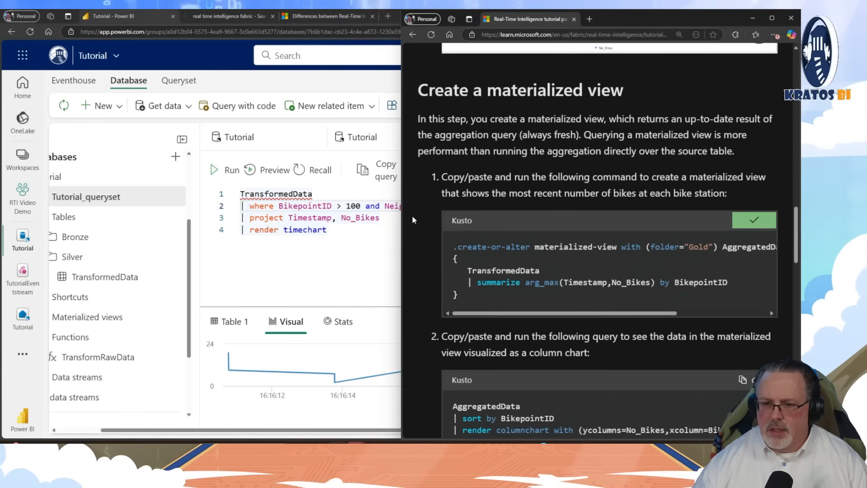
click(337, 253)
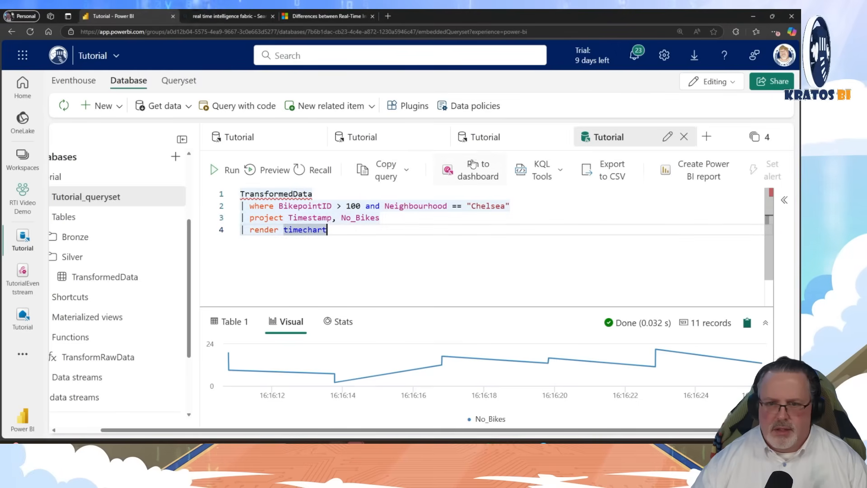
click(703, 137)
click(259, 229)
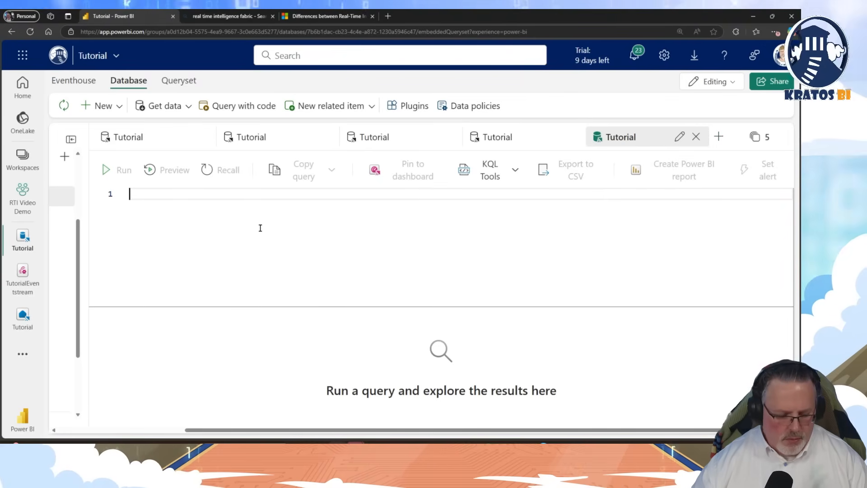
key(ctrl+v)
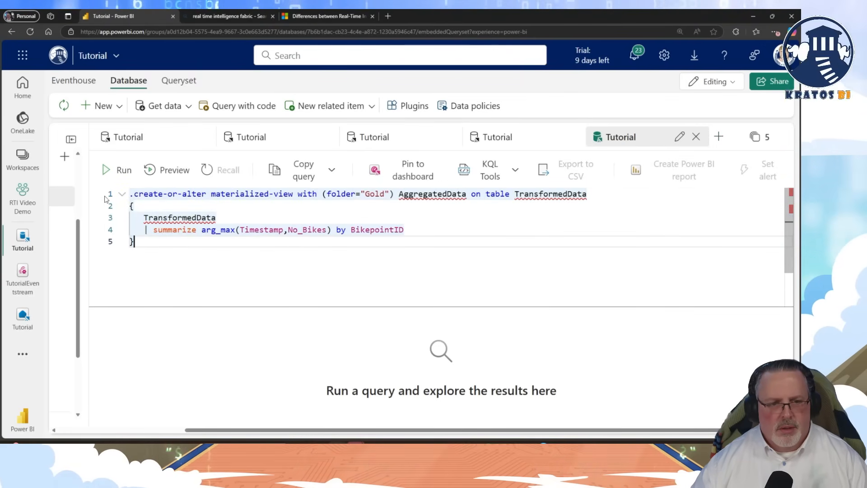
click(118, 174)
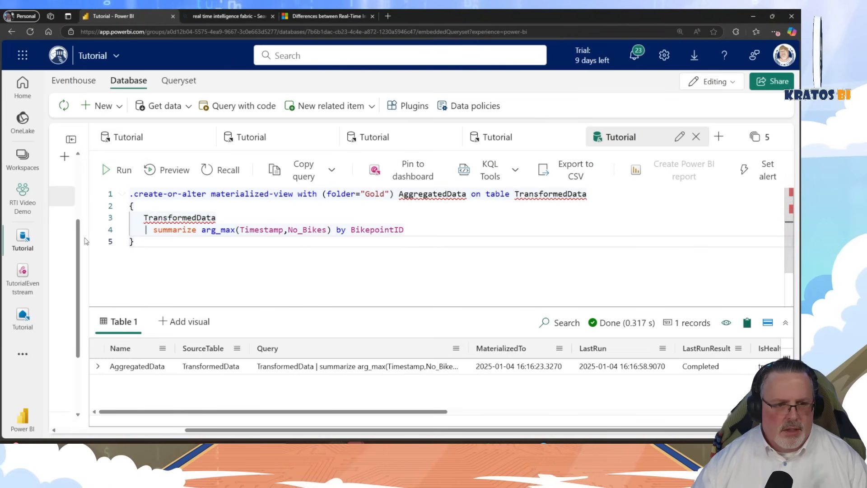
- Expand the database tree's Materialized views and Gold folder to check the AggregatedData view
click(71, 140)
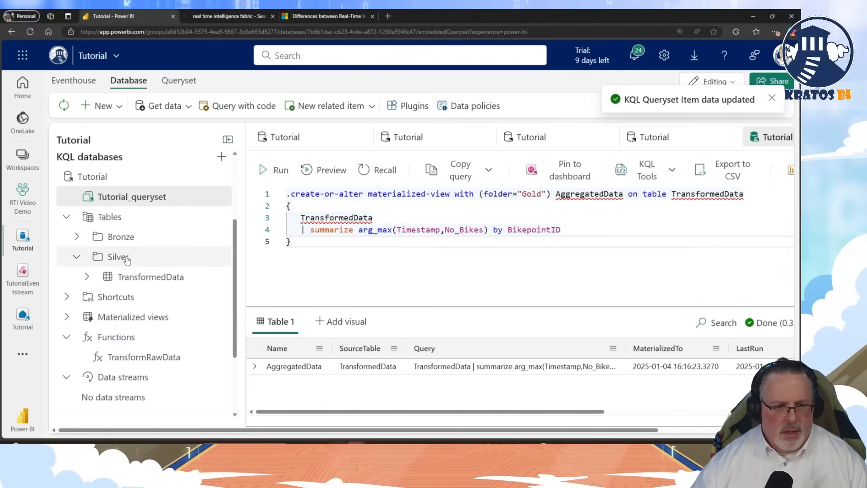
click(67, 318)
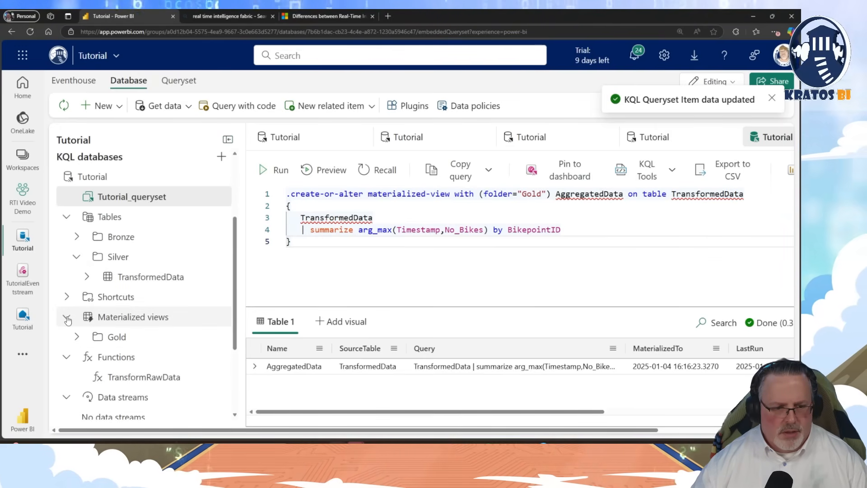
click(77, 337)
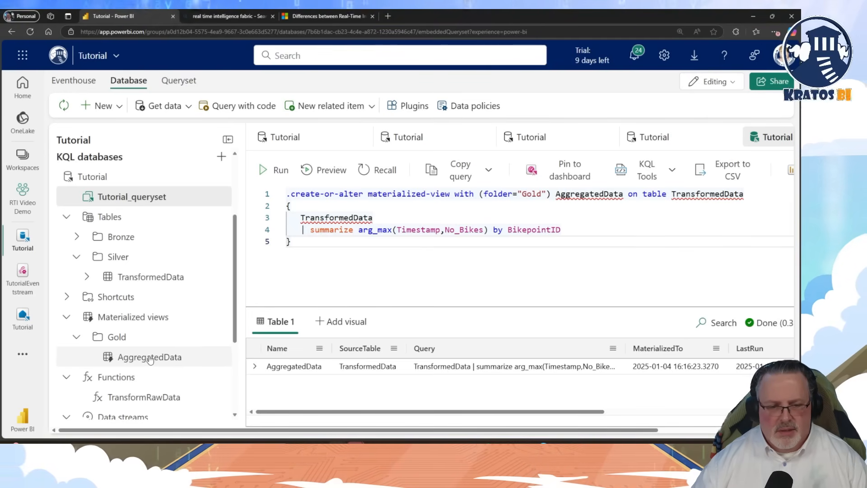
right_click(150, 359)
key(Escape)
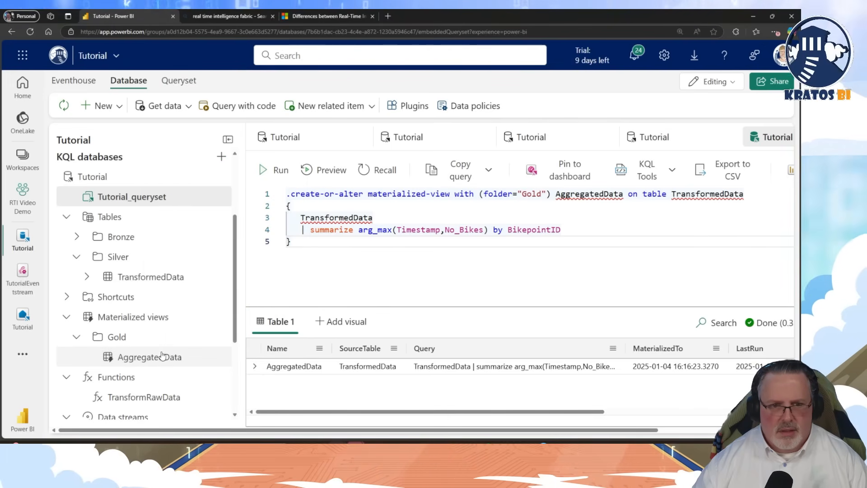
- Copy the tutorial's AggregatedData query that visualizes the materialized view as a column chart
key(alt+Tab)
scroll(476, 258, down, 1)
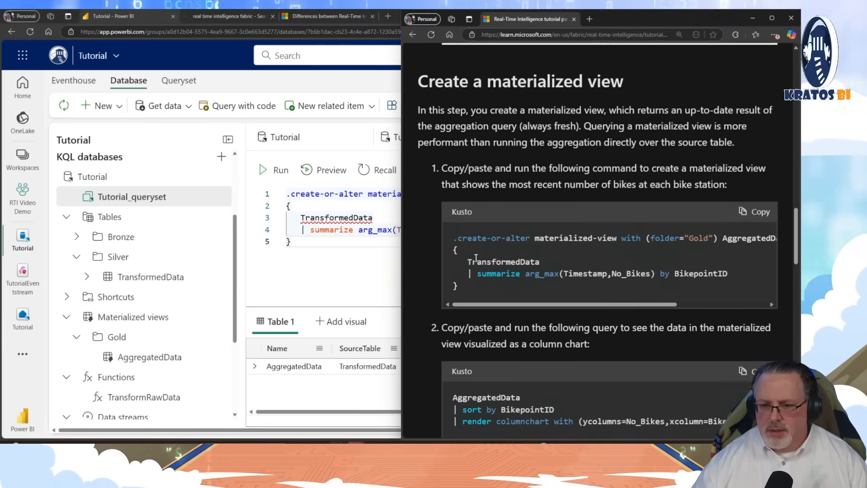
scroll(476, 258, down, 3)
click(760, 256)
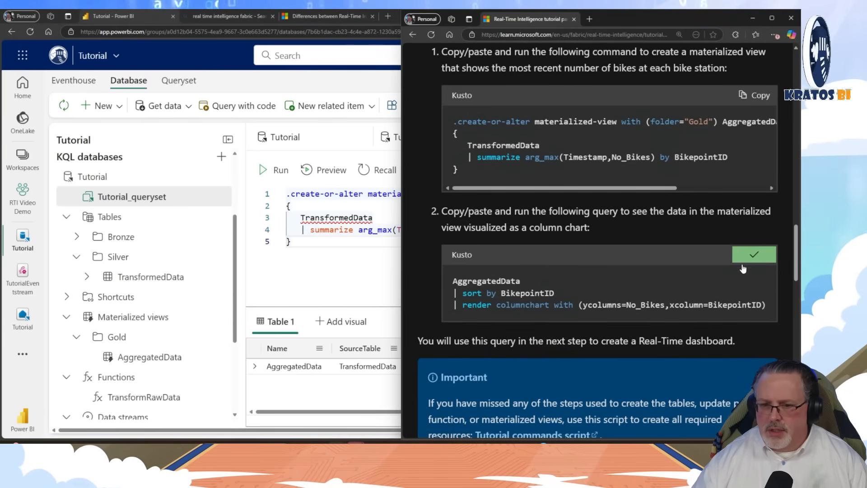
- Close the existing query tabs and run the copied AggregatedData query, sorted by BikepointID, as a column chart of No_Bikes by BikepointID
click(292, 293)
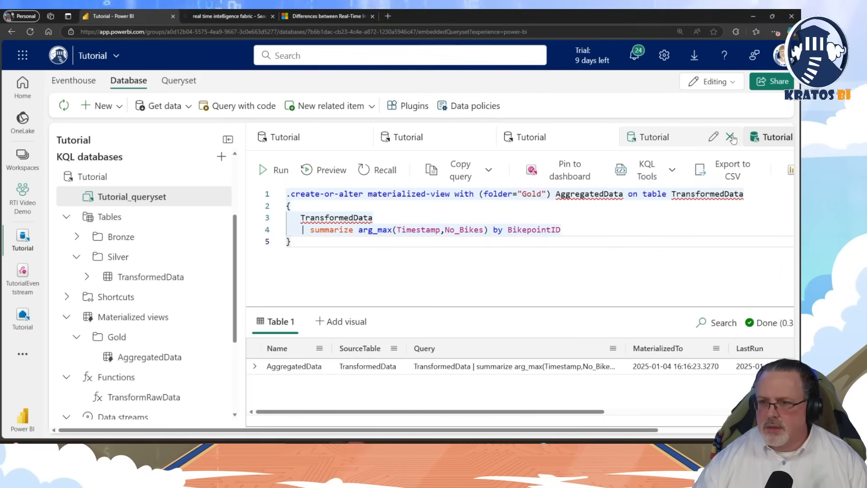
click(729, 139)
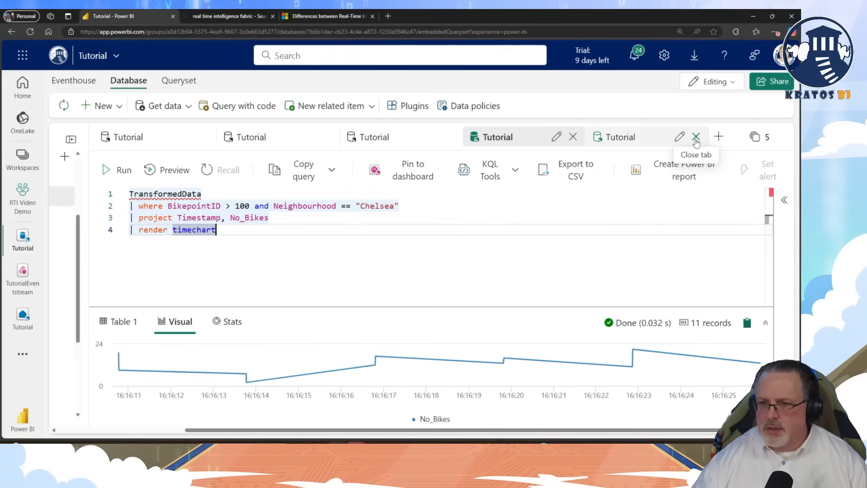
click(690, 138)
click(685, 137)
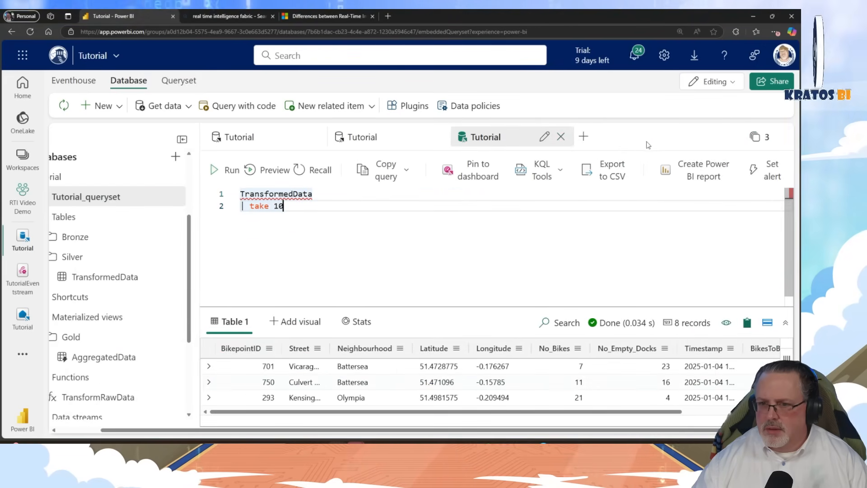
click(564, 136)
click(470, 137)
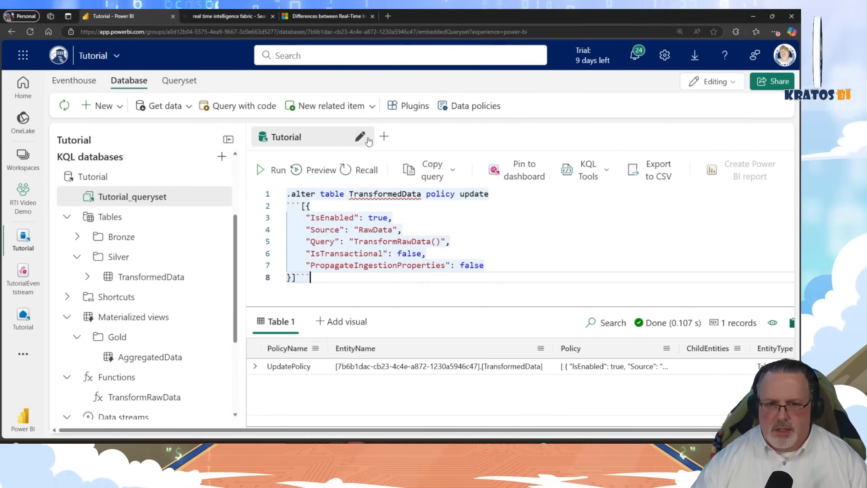
click(370, 137)
click(347, 137)
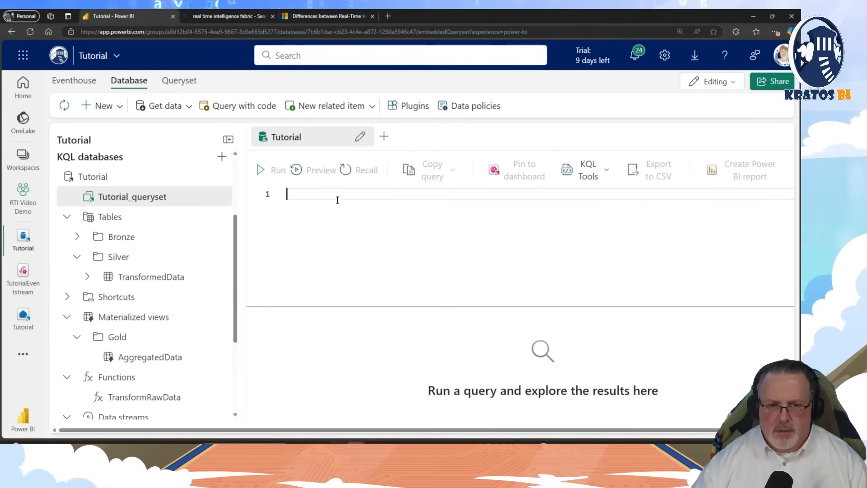
key(ctrl+v)
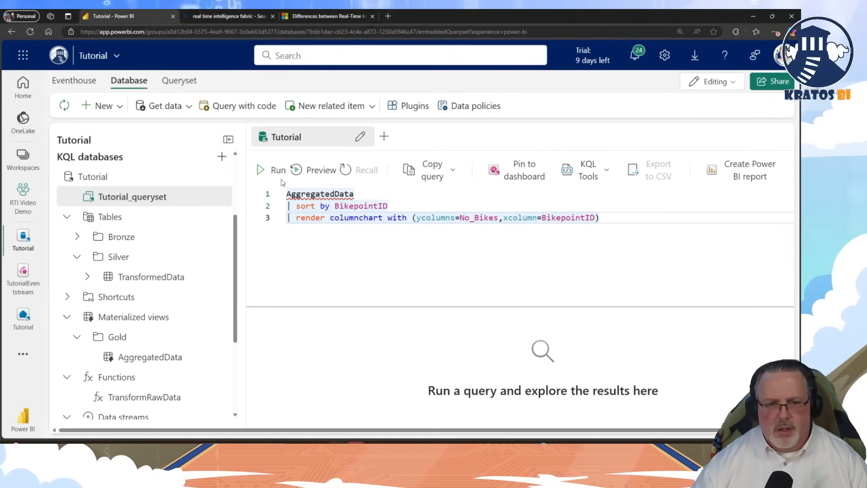
click(261, 174)
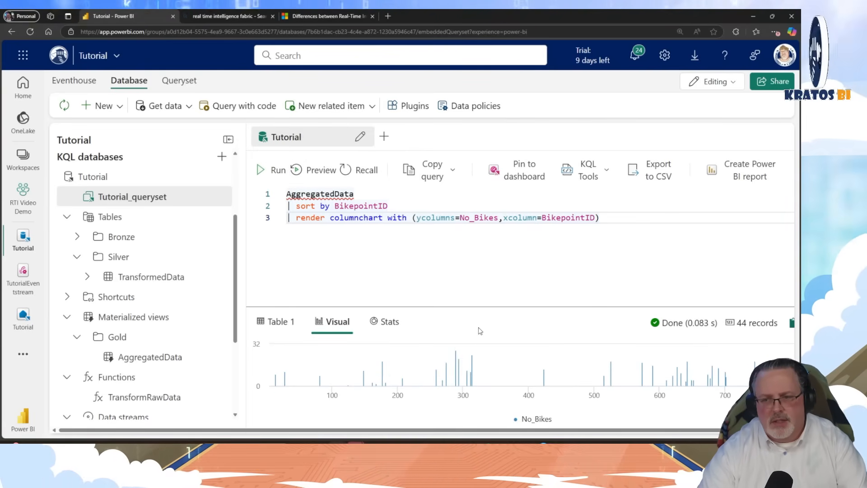
- Open Tutorial part 5: Create a Real-Time dashboard and read its introduction and the first step of Create a Real-Time Dashboard
key(alt+Tab)
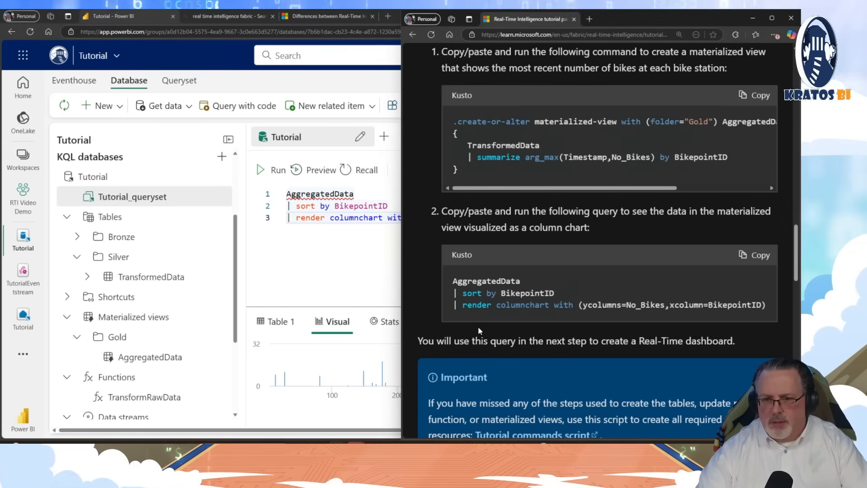
scroll(491, 328, down, 2)
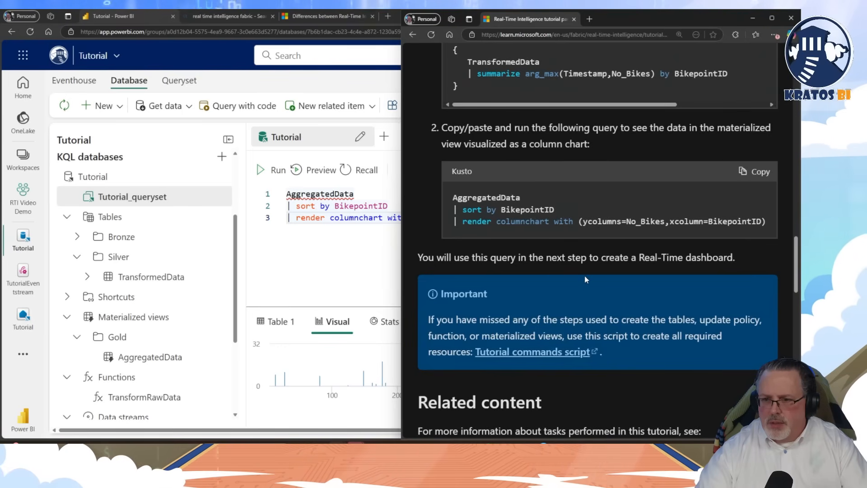
scroll(583, 283, down, 5)
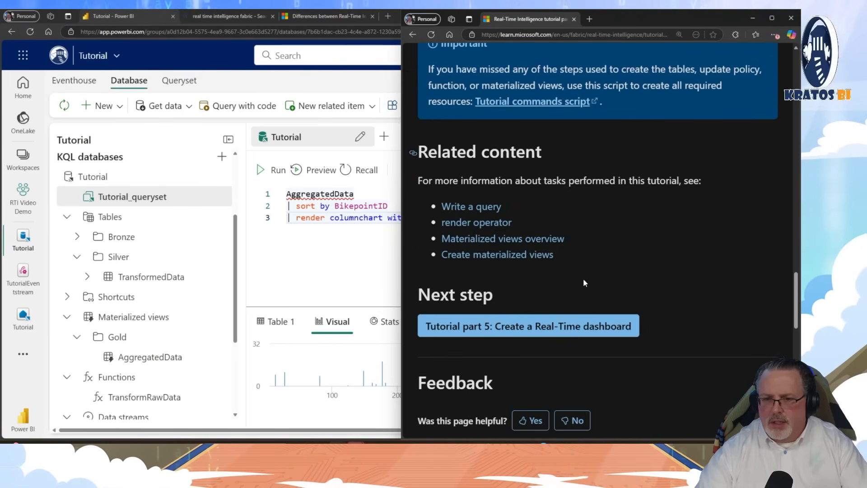
click(486, 326)
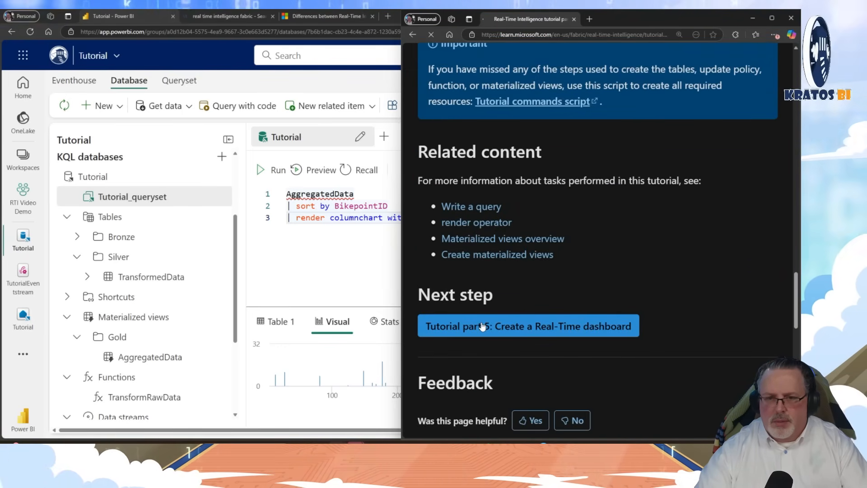
scroll(486, 323, down, 7)
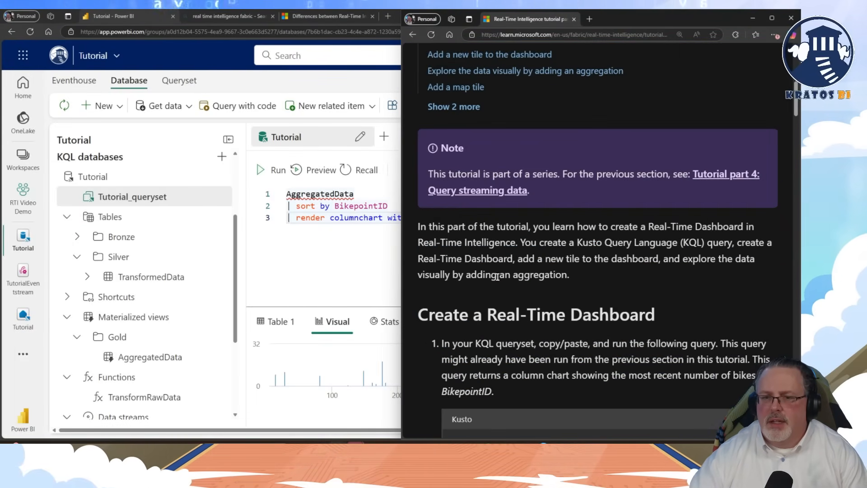
scroll(497, 276, down, 2)
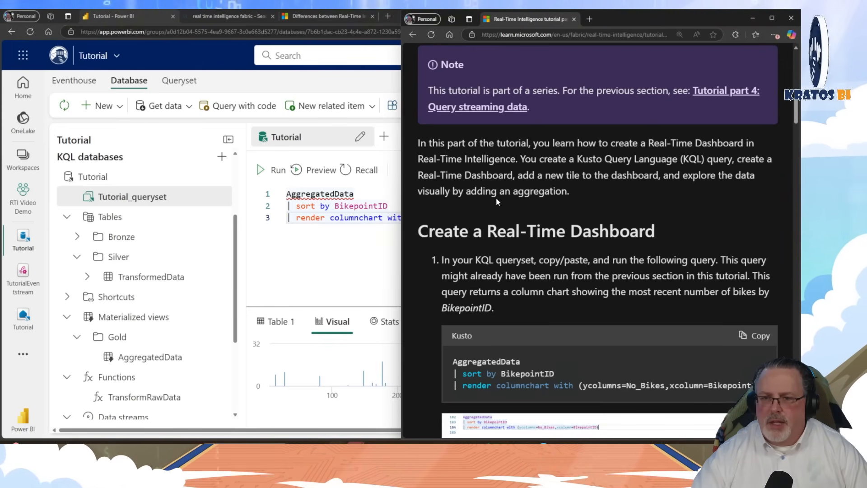
scroll(495, 285, down, 3)
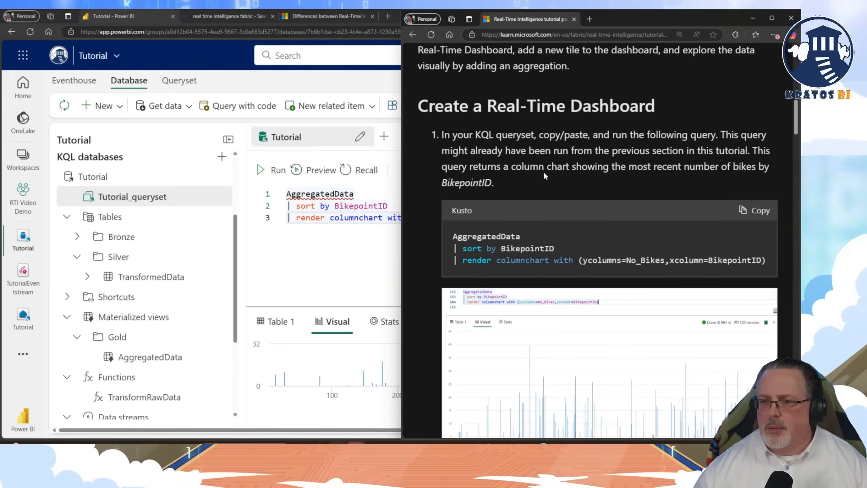
- Read the tutorial's Real-Time Dashboard instructions up to pinning the query, and return to the KQL queryset
scroll(543, 172, down, 3)
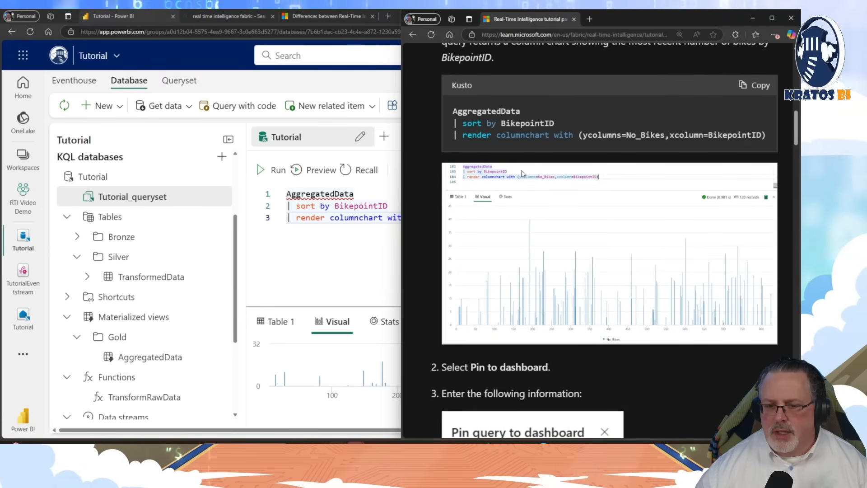
scroll(508, 205, down, 4)
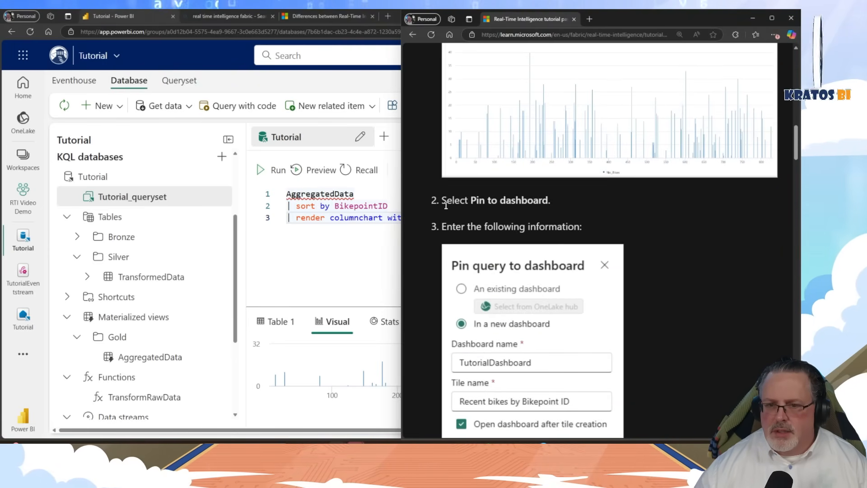
click(351, 265)
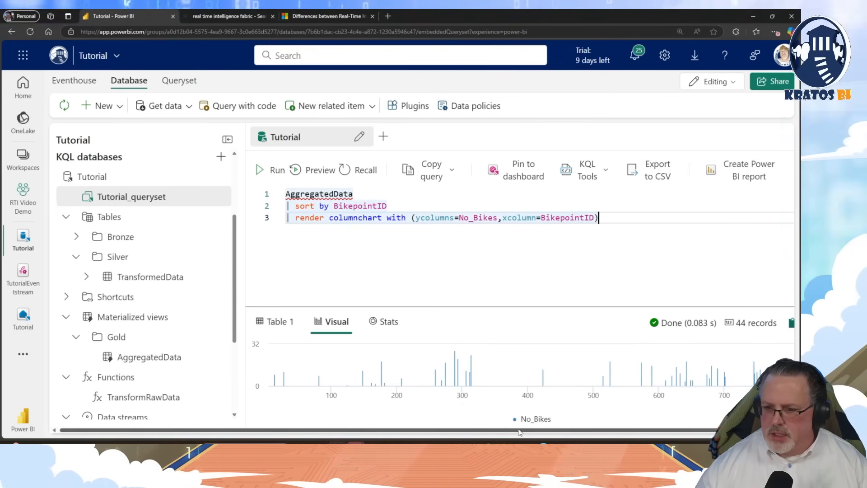
- Expand the query results to inspect the column chart, and restore the split view with the query editor
drag(518, 432, 561, 433)
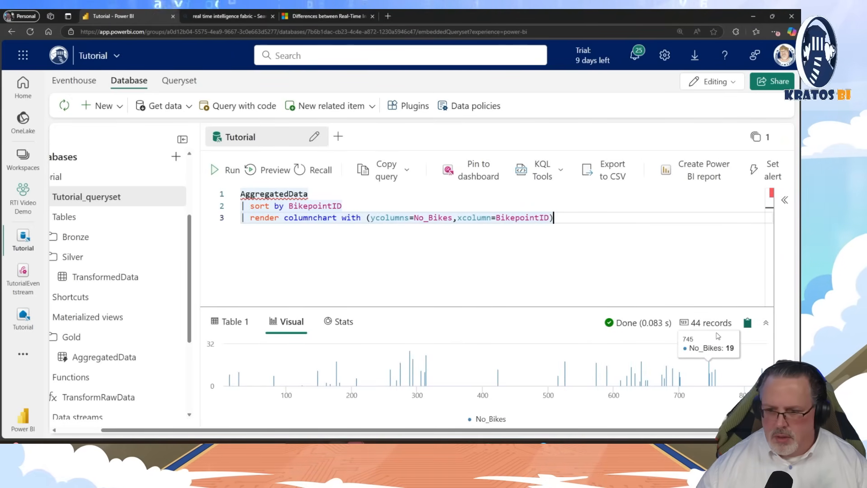
click(765, 325)
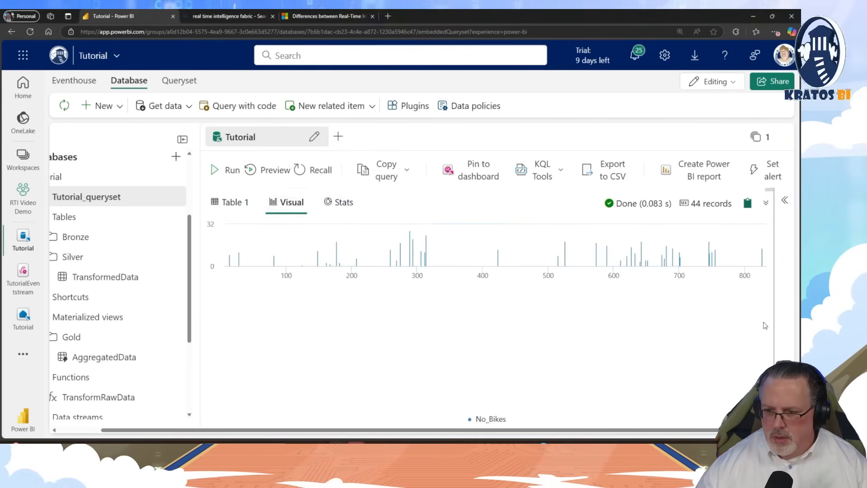
click(765, 203)
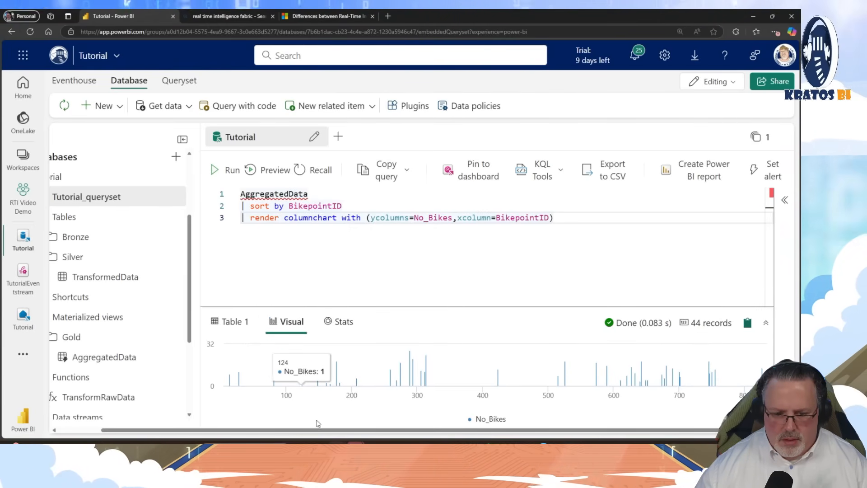
mouse_move(302, 429)
mouse_down()
mouse_move(259, 427)
mouse_move(305, 430)
mouse_up()
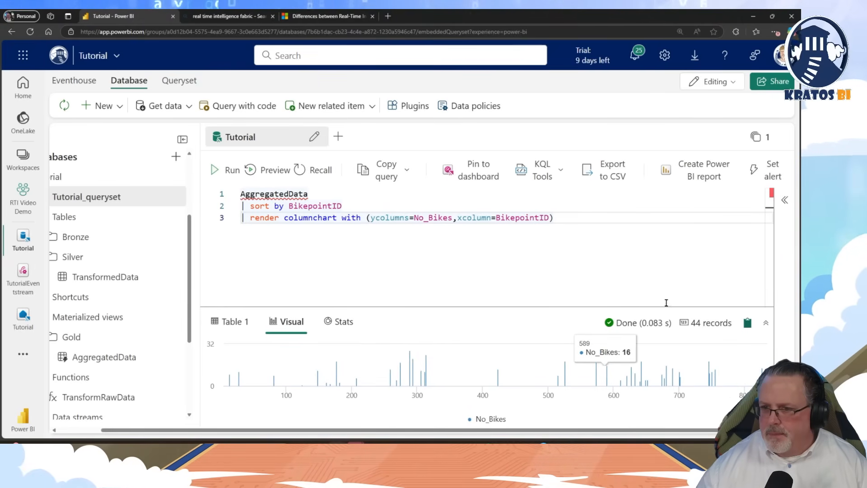
- Compare the tutorial's sample chart with the queryset's column chart at full height, and restore the split view
key(alt+Tab)
scroll(637, 296, up, 3)
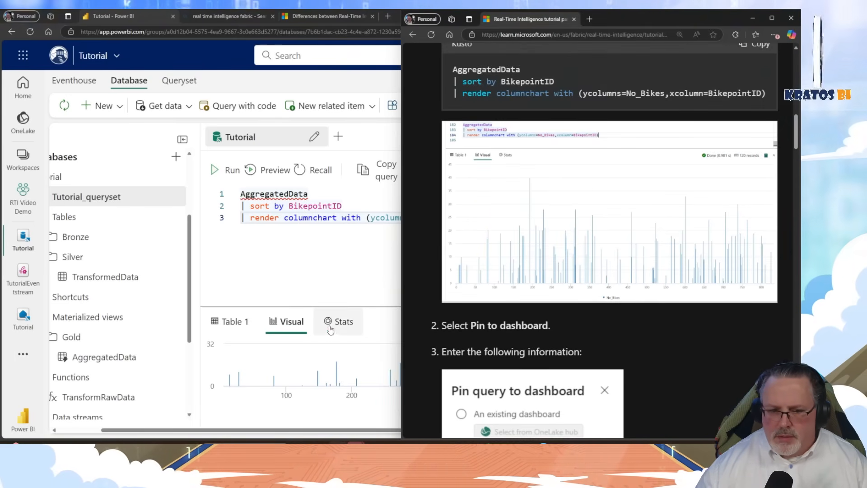
click(290, 323)
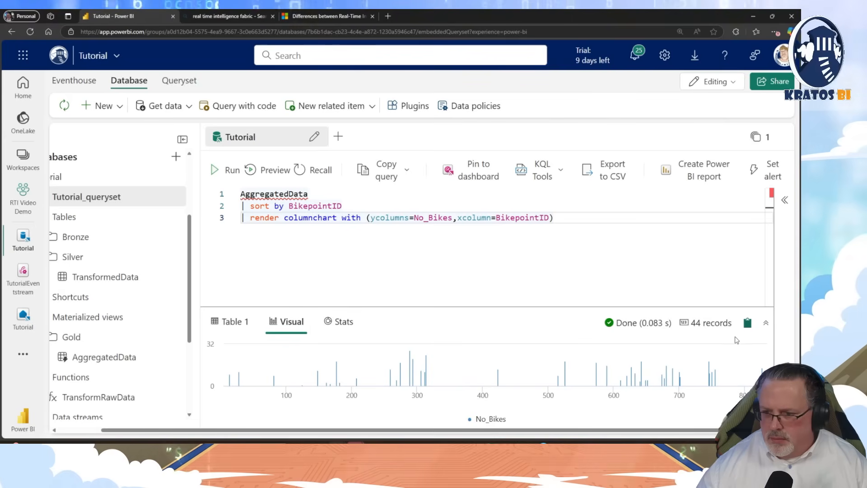
click(766, 322)
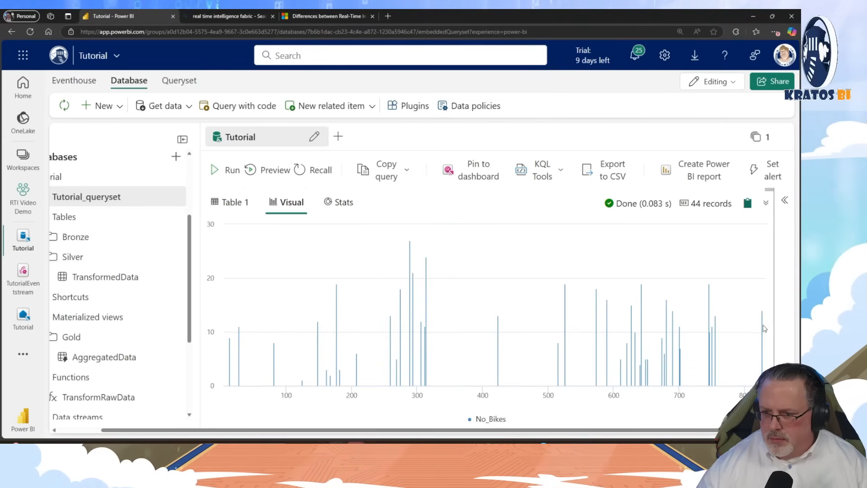
click(764, 202)
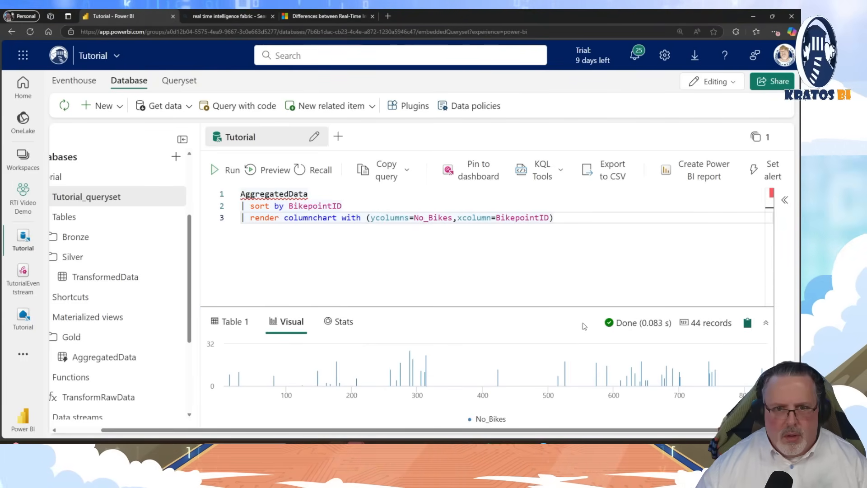
click(121, 106)
click(122, 106)
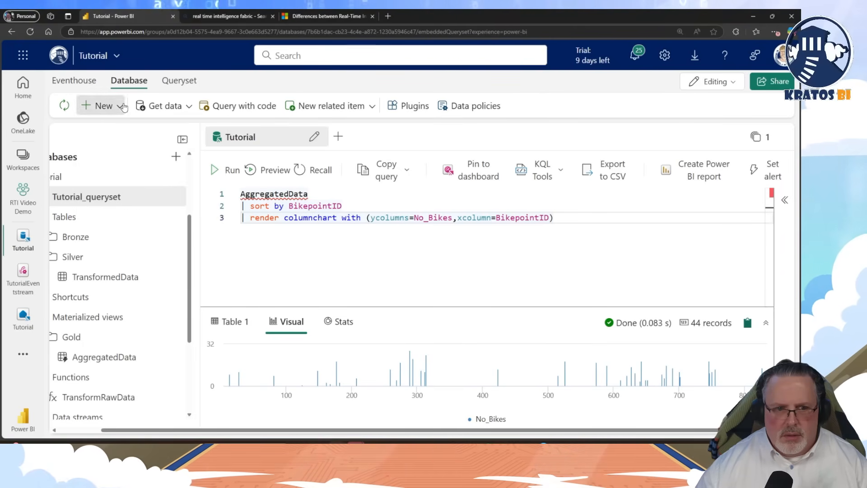
click(189, 107)
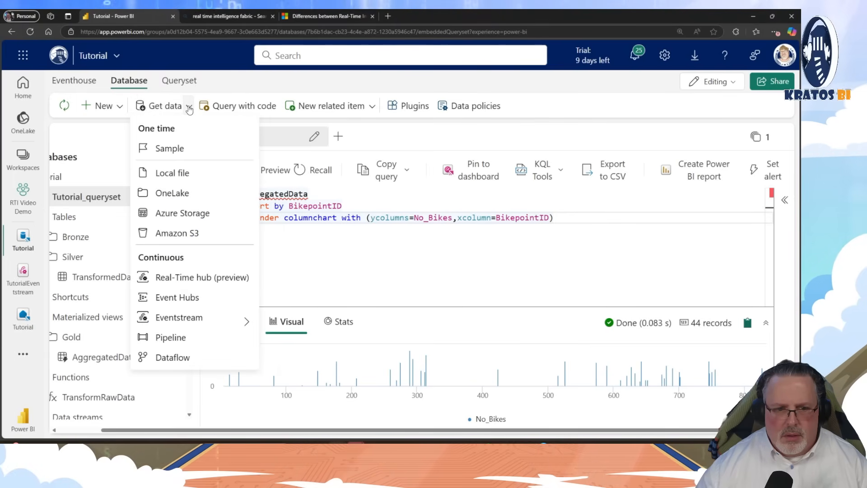
click(189, 108)
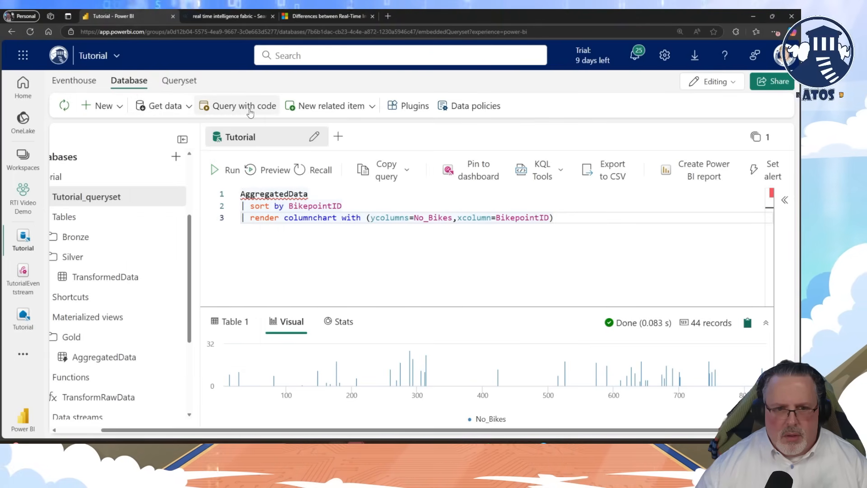
click(371, 108)
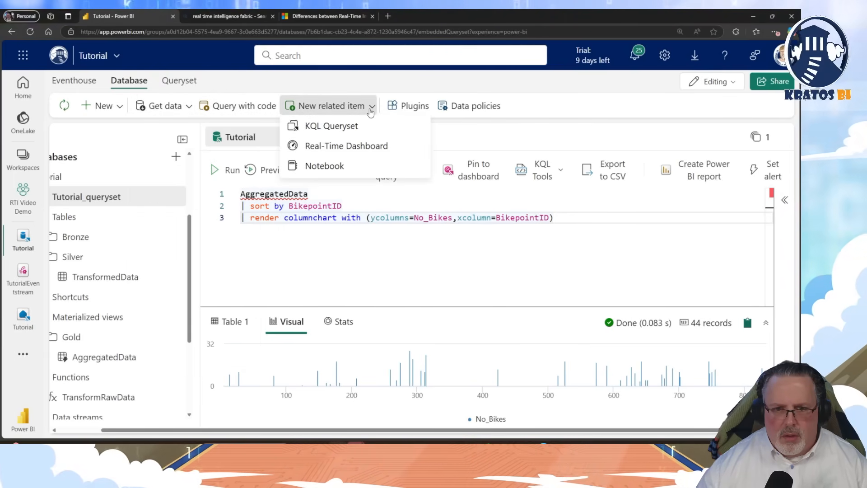
click(371, 110)
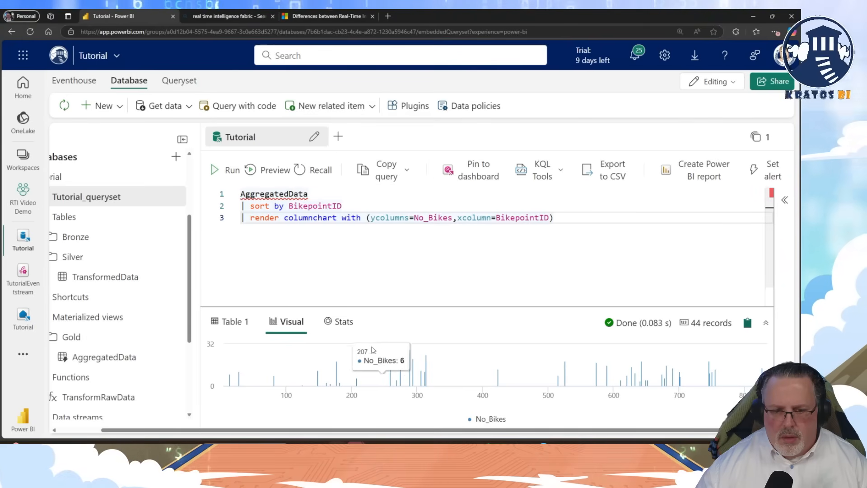
right_click(462, 378)
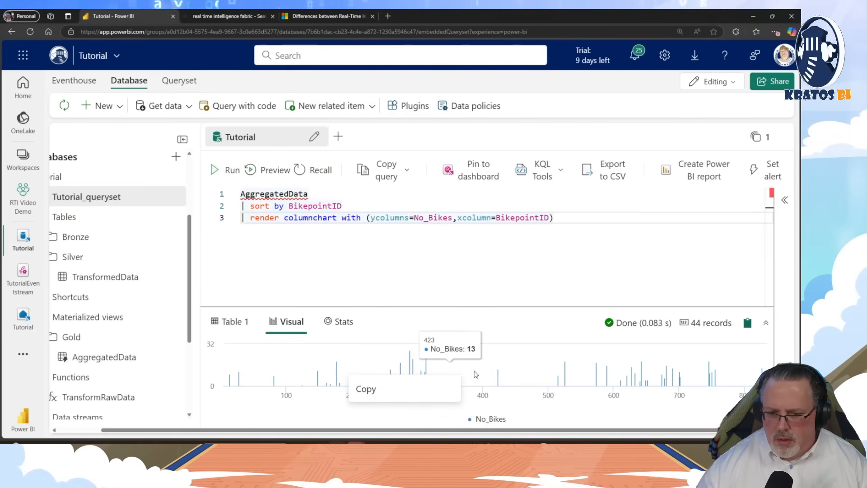
click(541, 330)
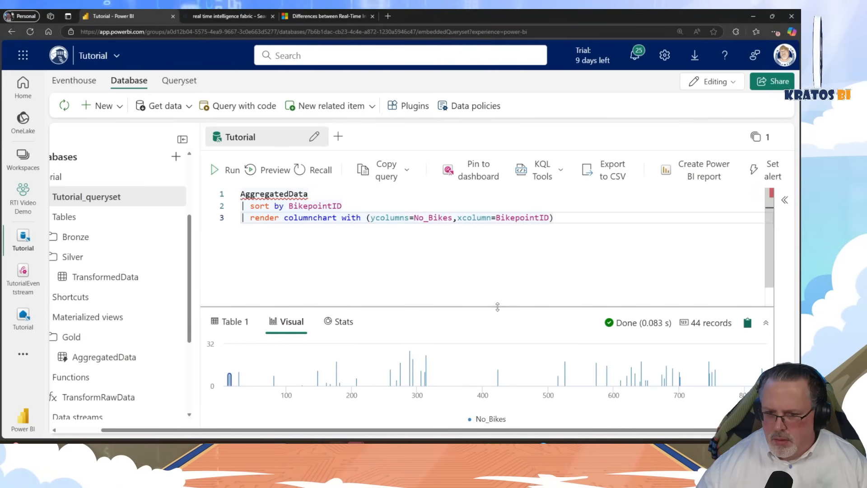
- Enlarge the results pane below the query and set the browser page zoom to 125%
drag(497, 307, 489, 239)
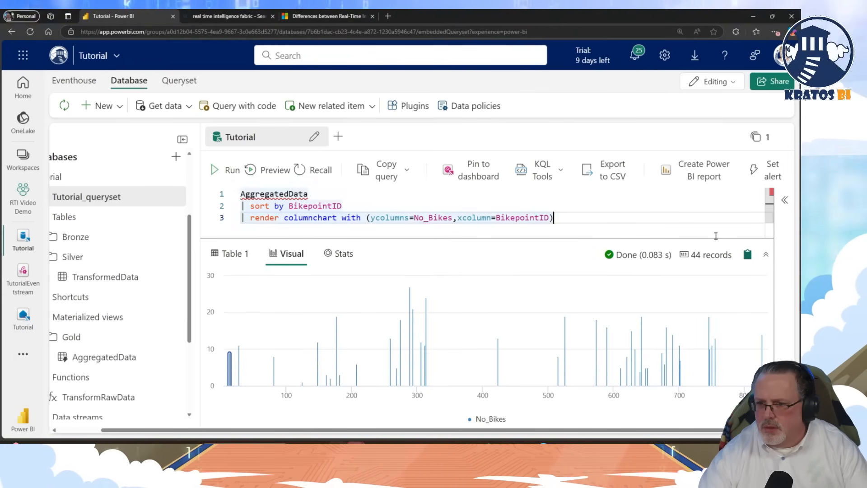
drag(706, 219, 706, 210)
key(ctrl+minus)
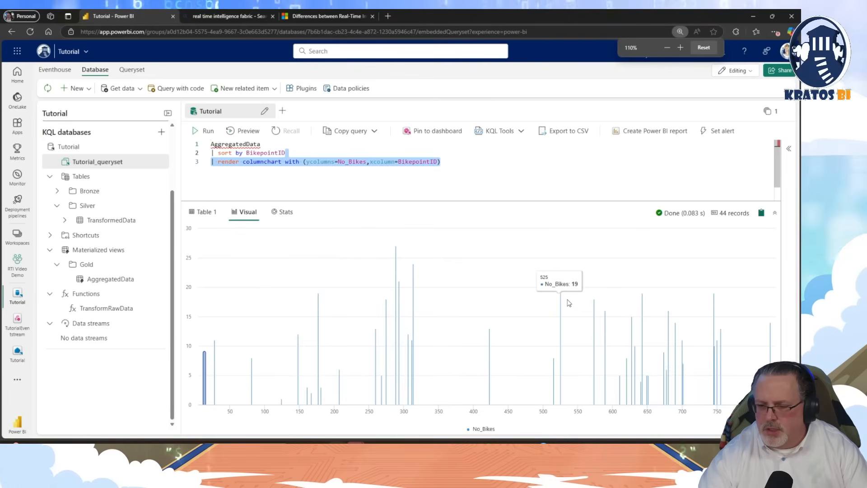
key(ctrl+minus)
key(ctrl+minus)
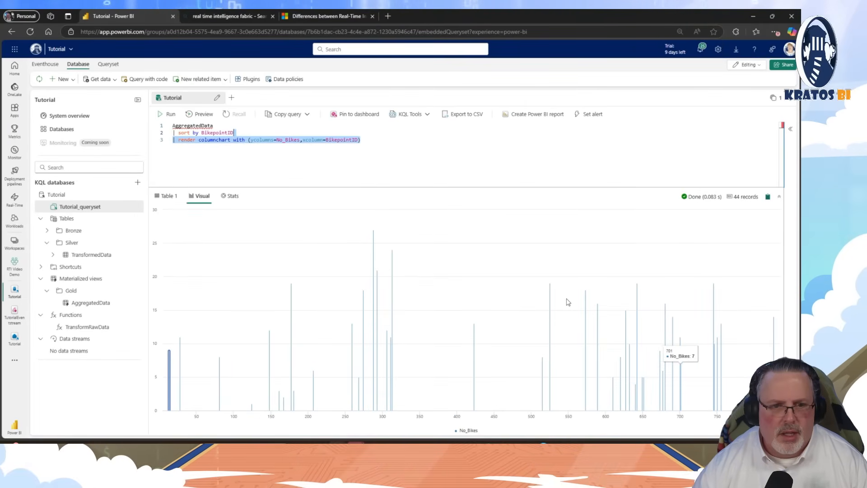
key(ctrl+plus)
key(ctrl+plus)
key(ctrl+plus)
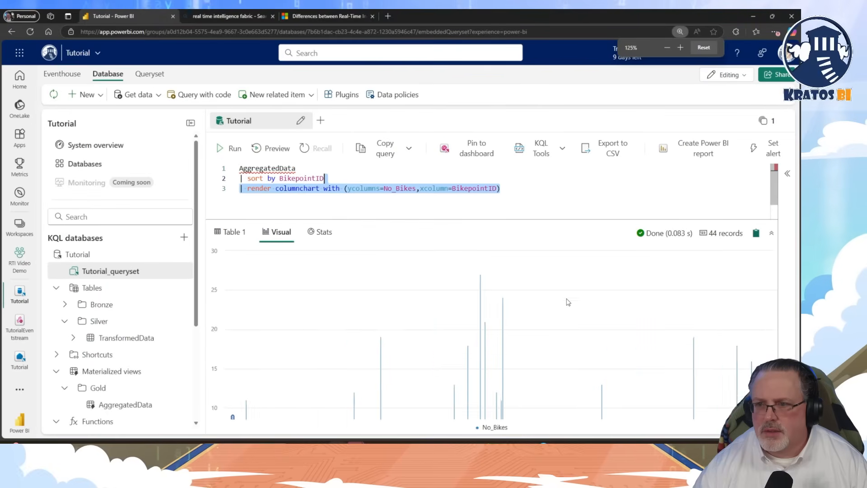
key(ctrl+plus)
key(ctrl+minus)
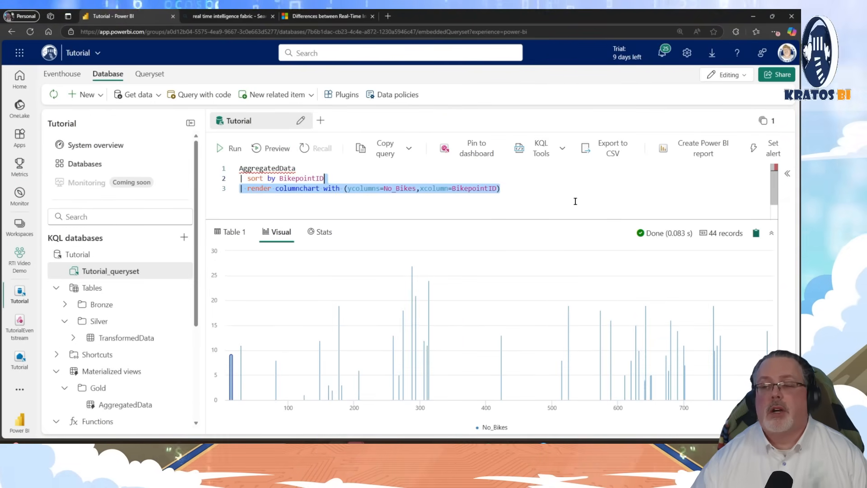
click(767, 122)
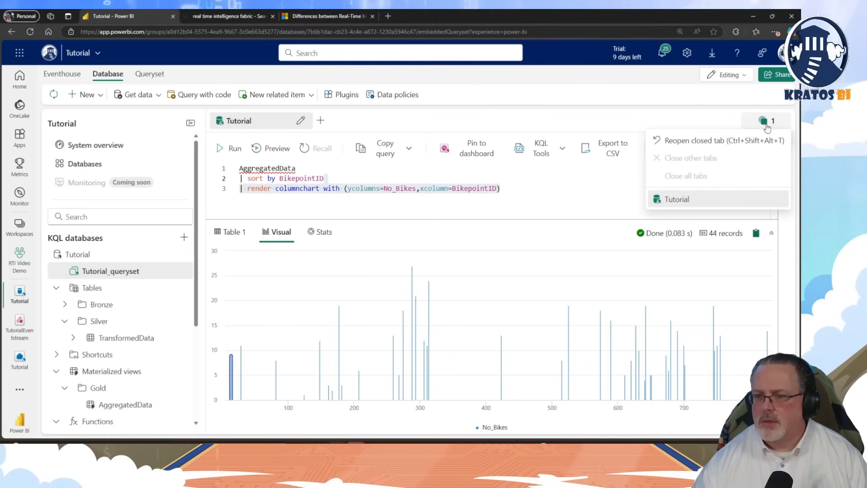
click(675, 115)
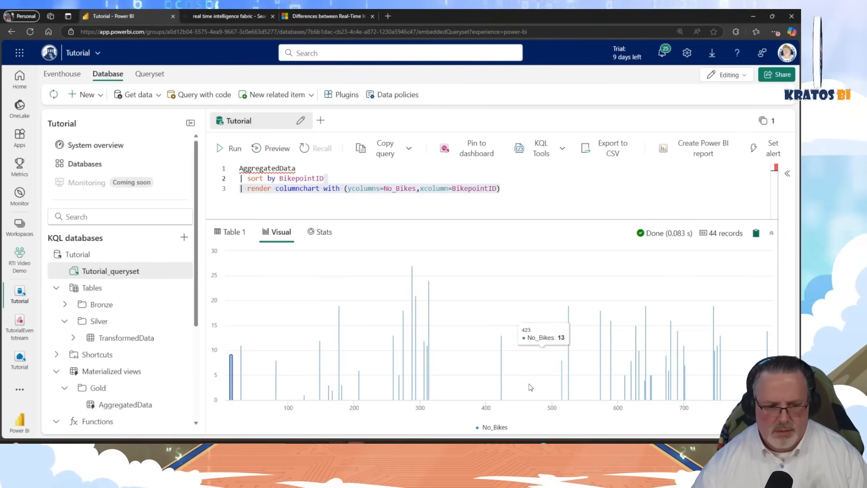
- Reread the tutorial's query, sample chart and Pin to dashboard instructions
key(alt+Tab)
scroll(513, 338, up, 3)
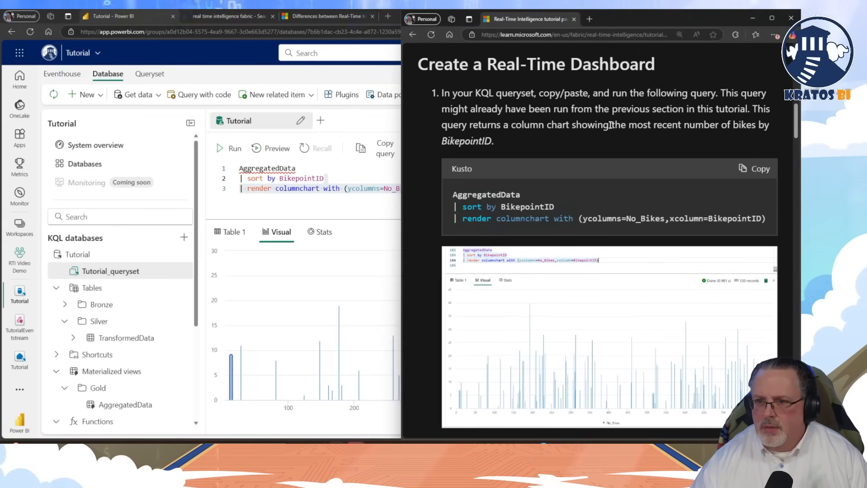
scroll(494, 219, down, 5)
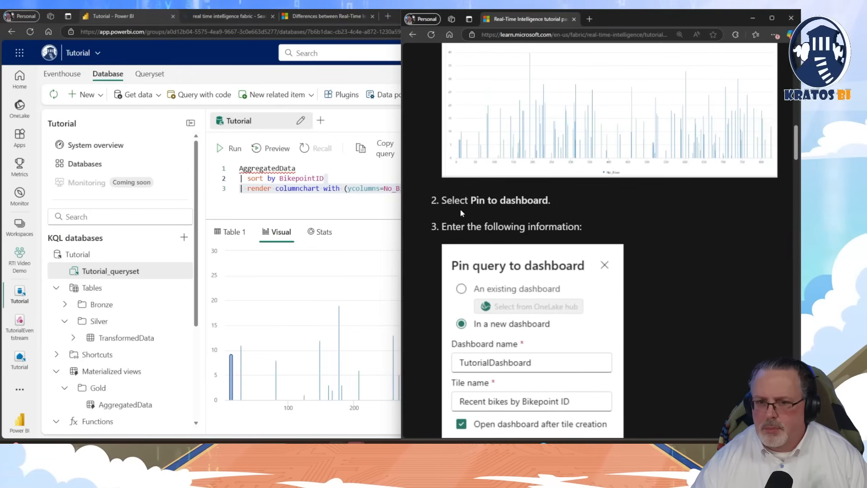
scroll(504, 250, up, 3)
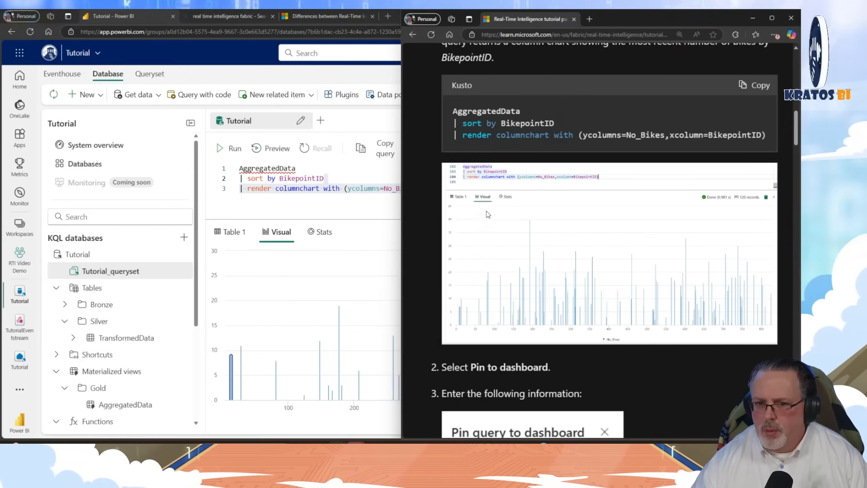
- Examine the query's Table 1 results and execution statistics, and return to the column chart visual
click(280, 240)
click(244, 234)
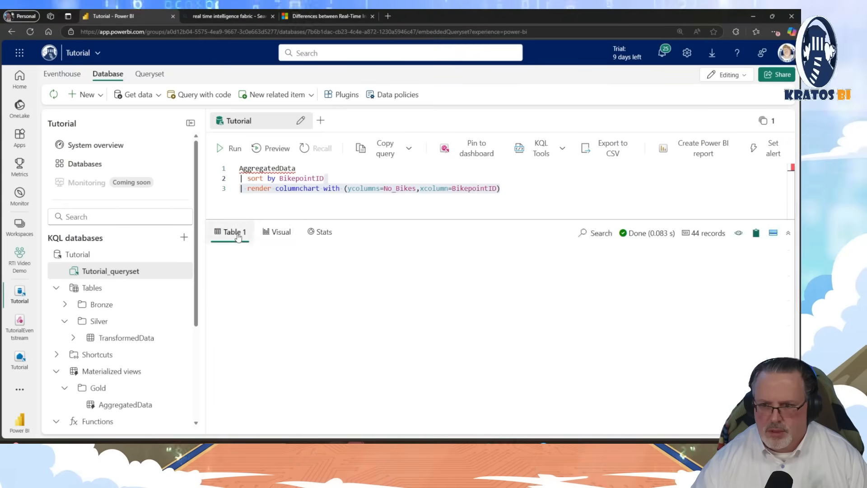
click(277, 231)
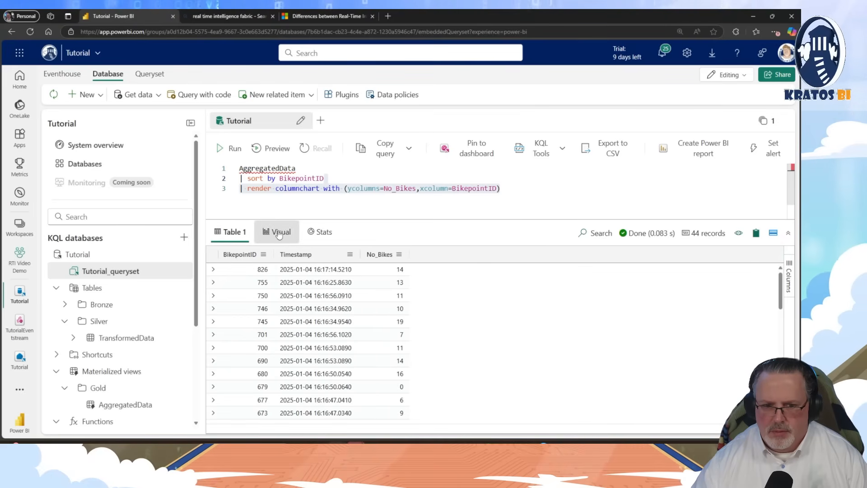
click(323, 231)
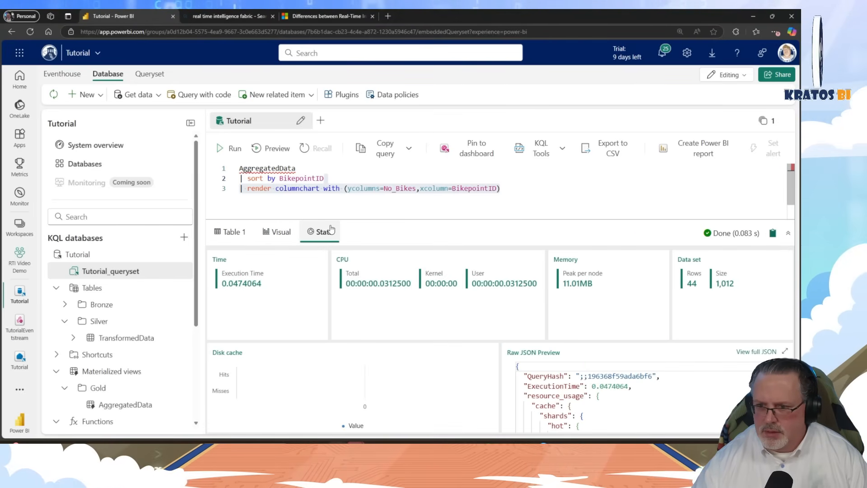
click(281, 234)
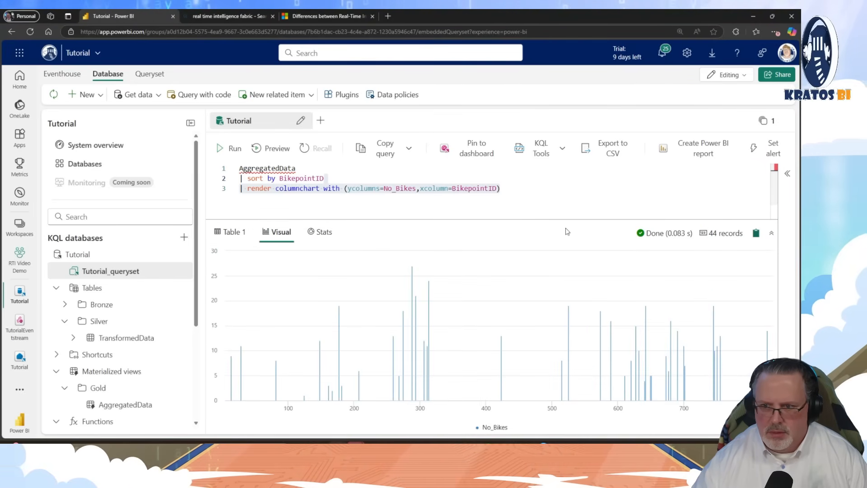
- Try to create a Power BI report from the query, and reload the KQL database page
click(698, 155)
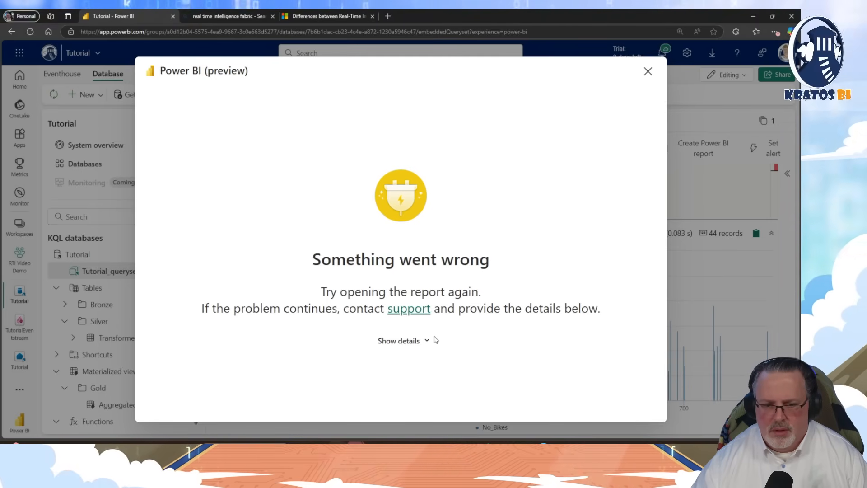
click(647, 77)
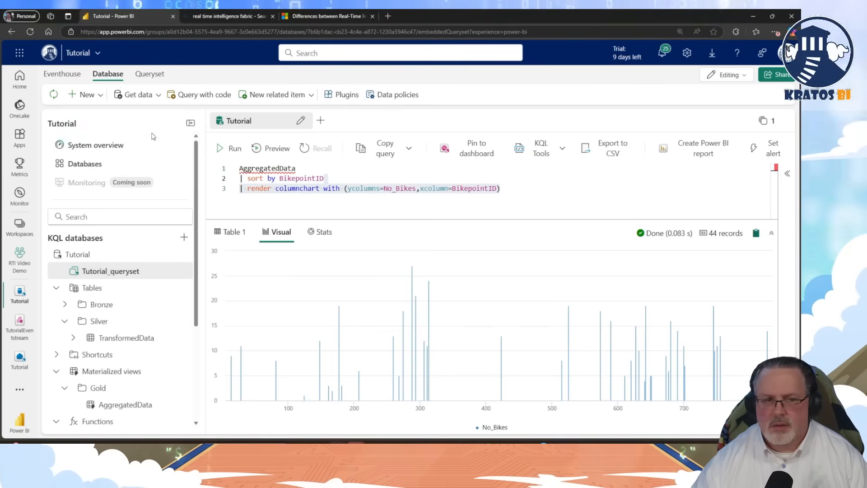
click(30, 31)
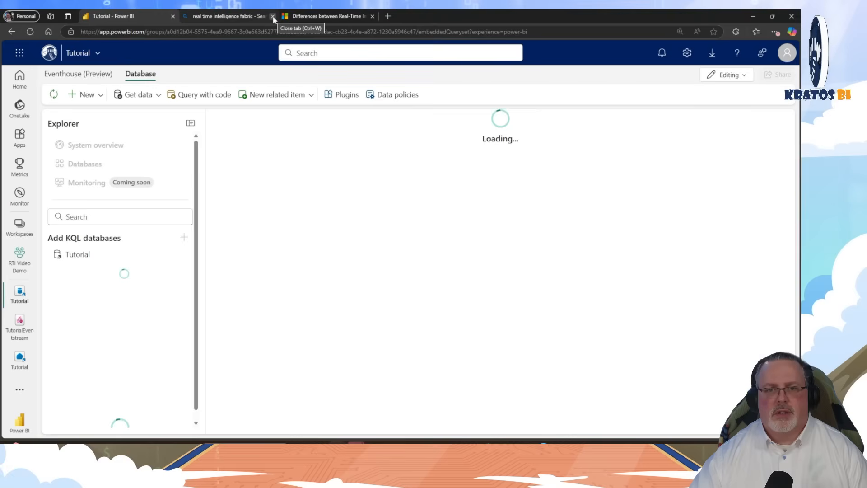
- Close the real time intelligence search results page and rerun the AggregatedData column chart query
click(273, 16)
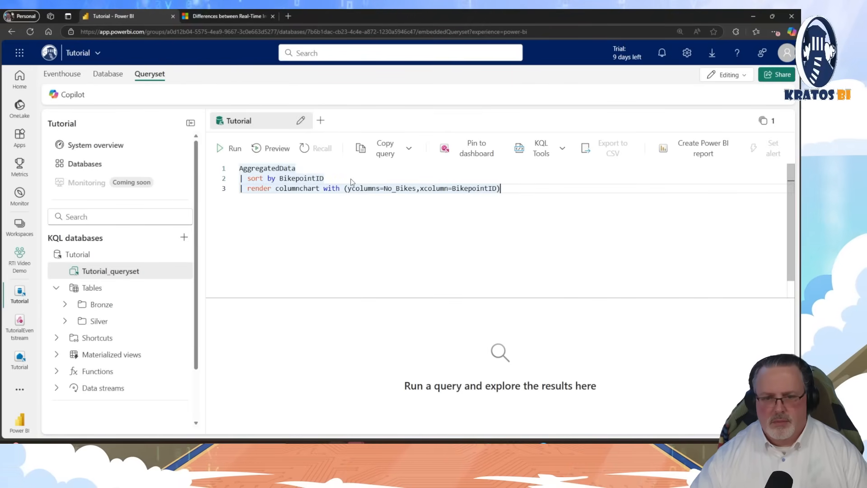
click(228, 149)
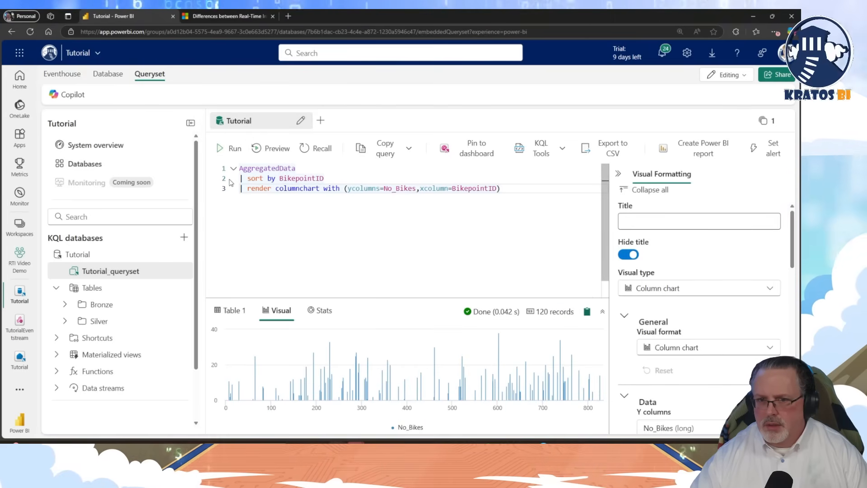
- Start pinning the column chart query to a new dashboard named TutorialDashboard, following the tutorial's settings
click(473, 156)
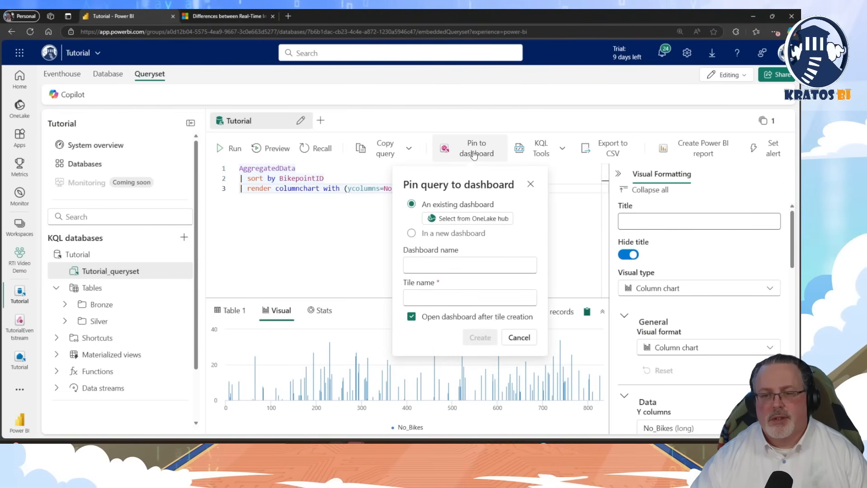
key(alt+Tab)
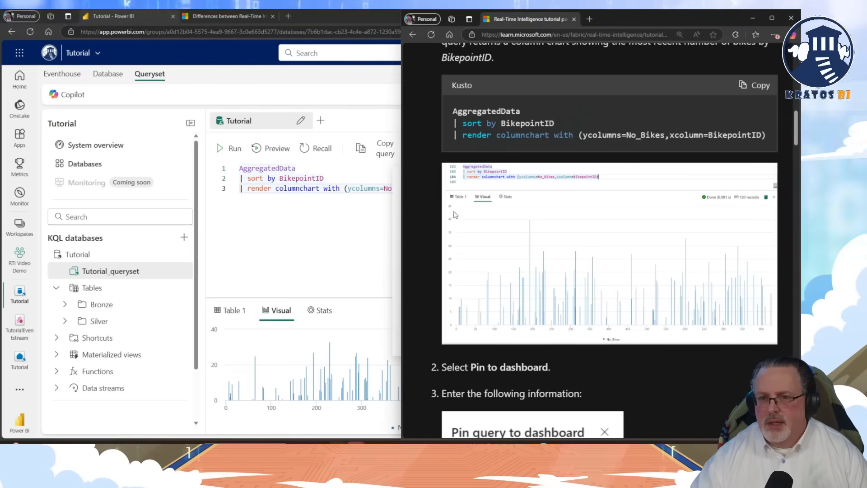
scroll(465, 260, down, 5)
key(alt+Tab)
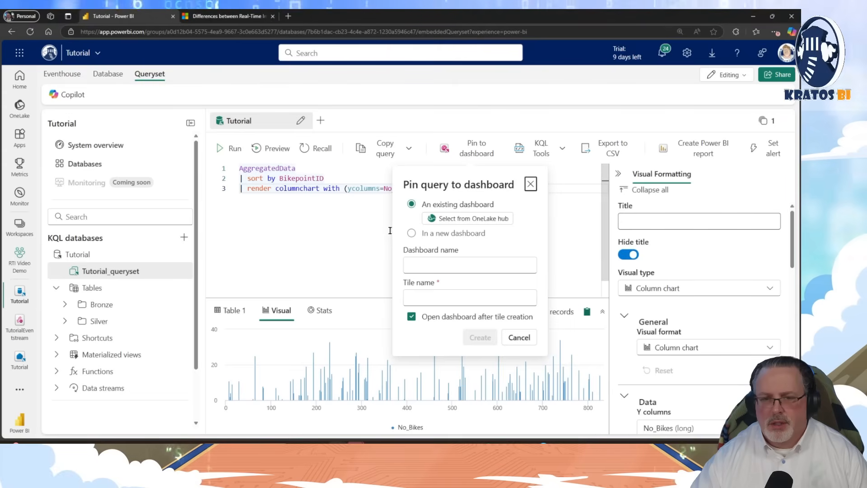
click(413, 234)
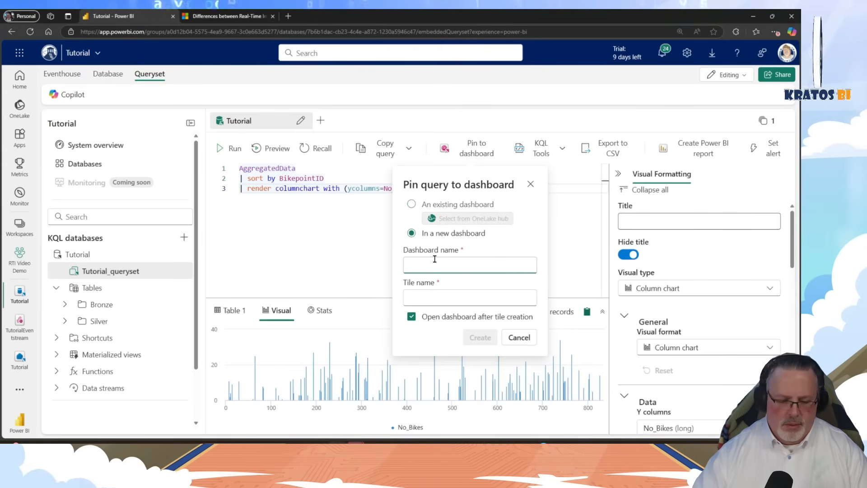
key(alt+Tab)
key(alt+Tab)
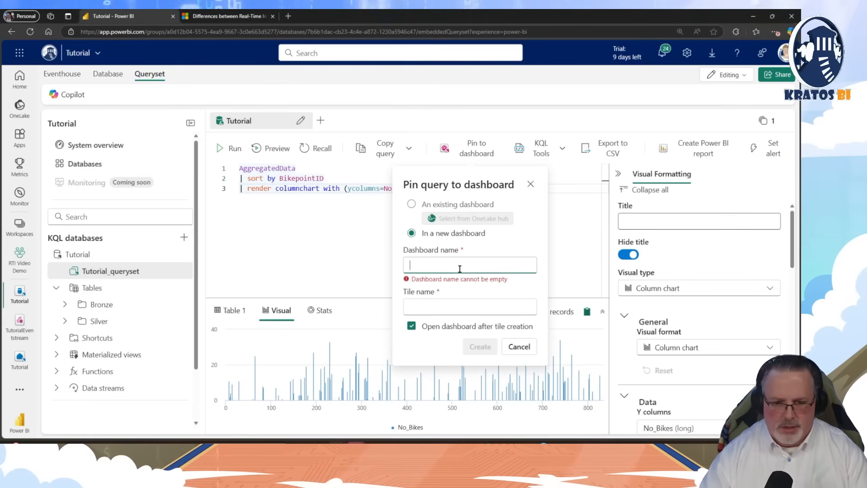
text(Tutori)
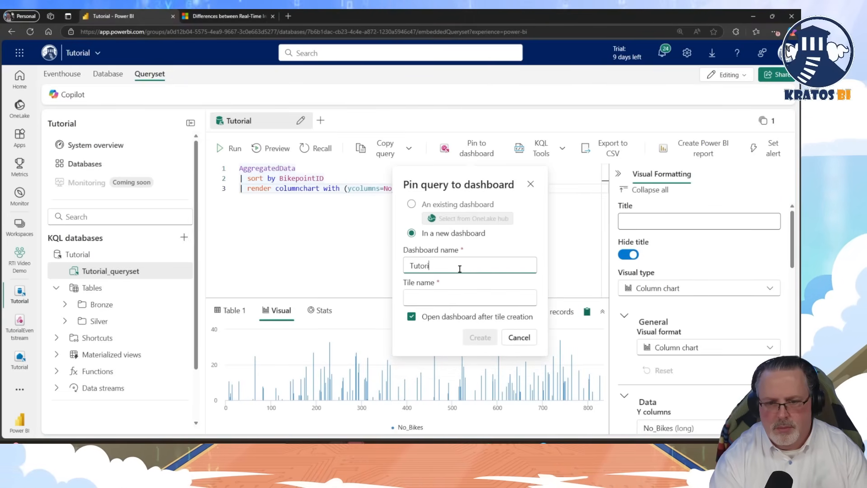
text(alDashb)
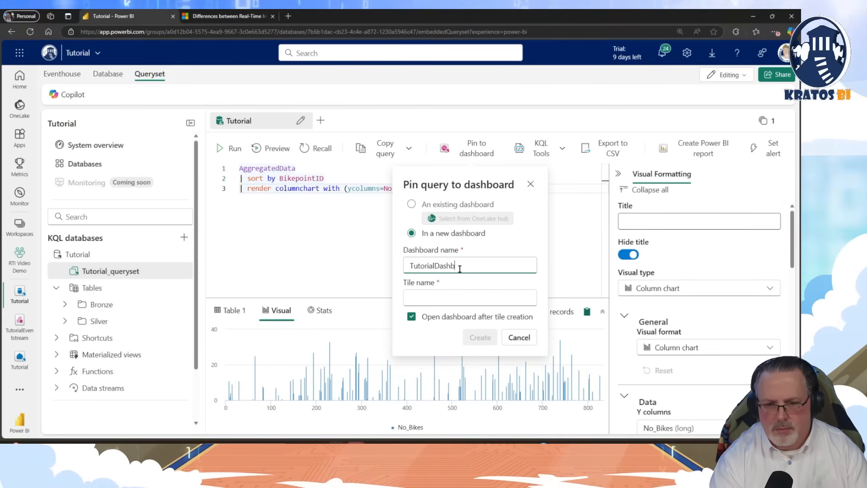
text(oard)
- Name the tile "Recent Biles by BikepointID" and create the dashboard with it set to open after tile creation
key(alt+Tab)
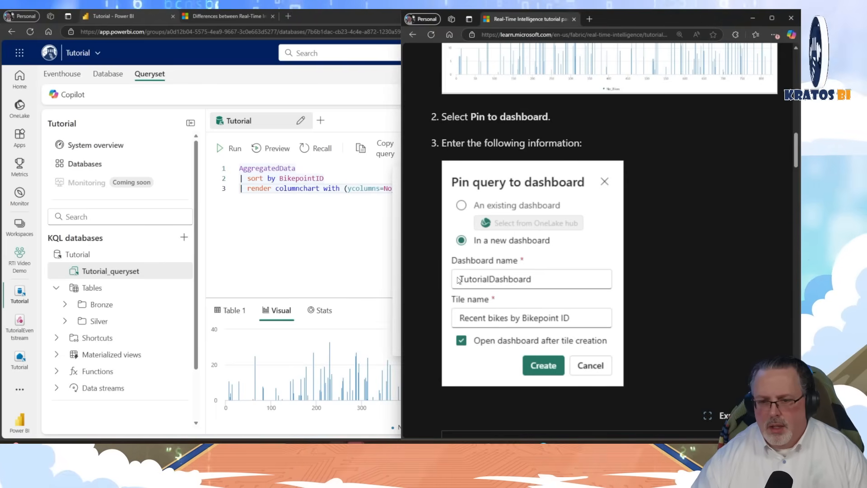
key(alt+Tab)
key(alt+Tab)
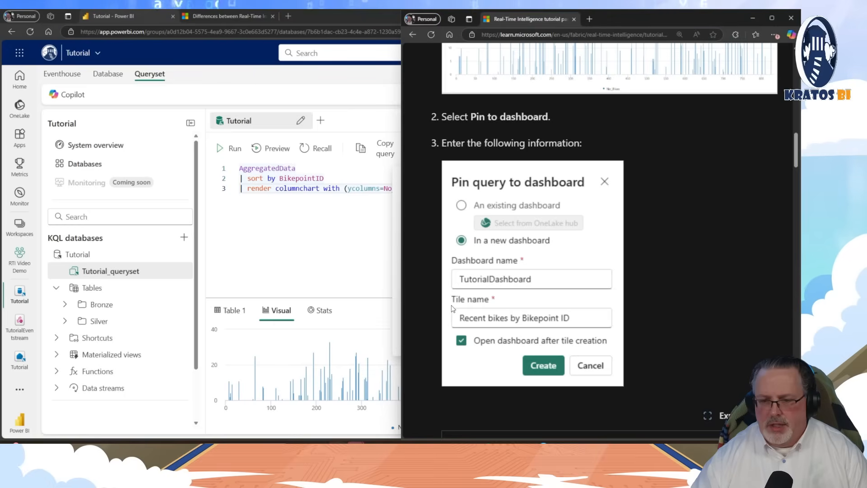
key(alt+Tab)
click(447, 296)
text(Recent B)
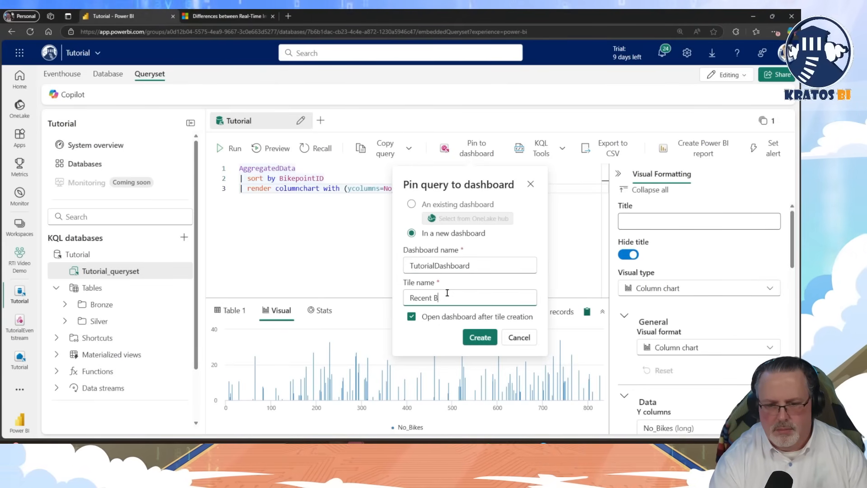
text(iles by P)
key(BackSpace)
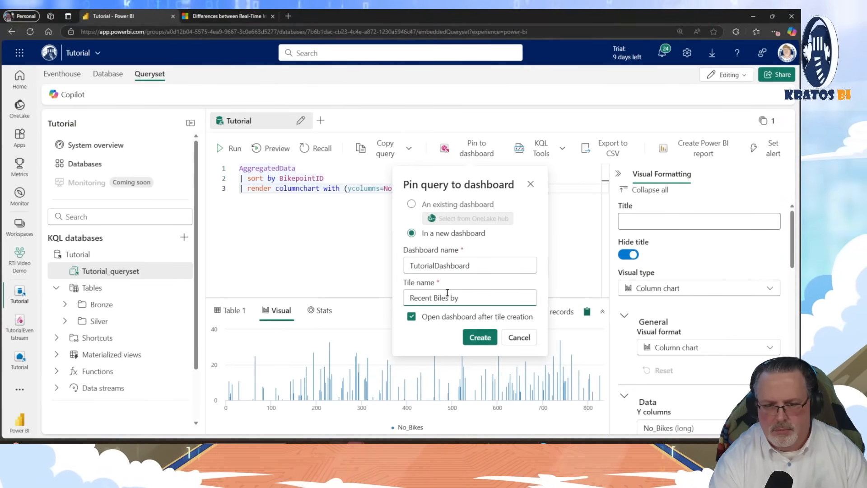
text(Bikepoint)
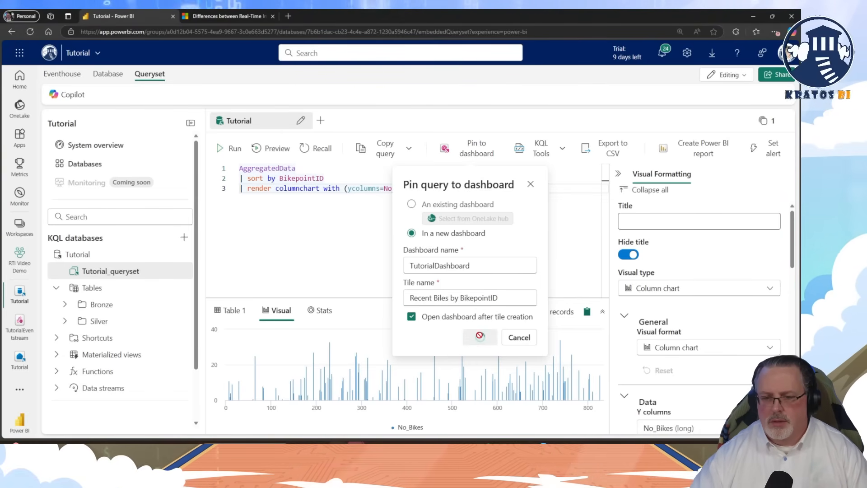
- Read the tutorial's pinning settings and the start of its new tile section, and inspect the pinned chart on the dashboard
key(alt+Tab)
scroll(487, 349, down, 7)
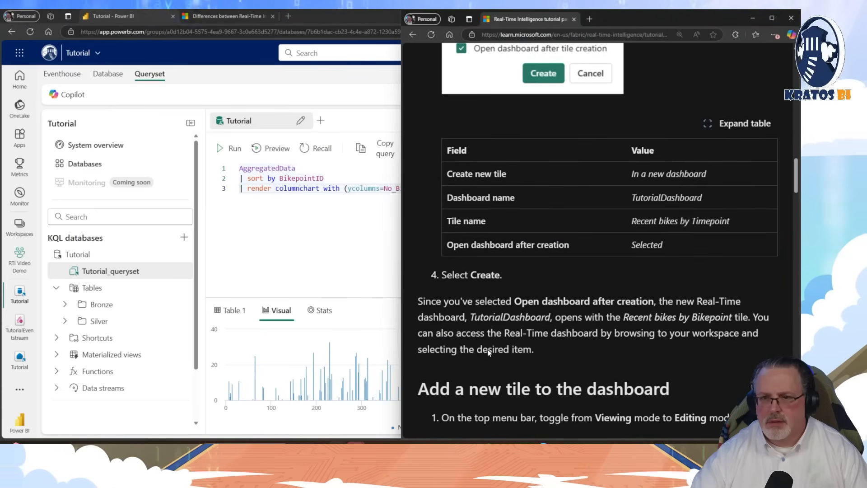
key(alt+Tab)
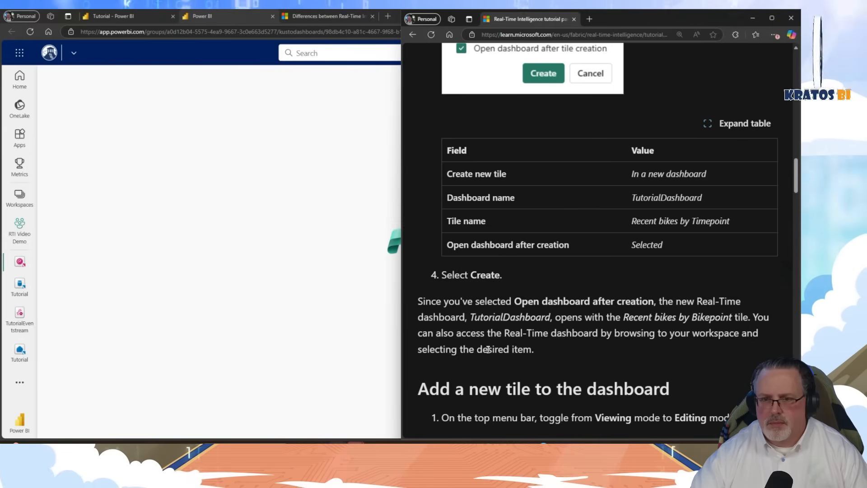
scroll(488, 350, up, 2)
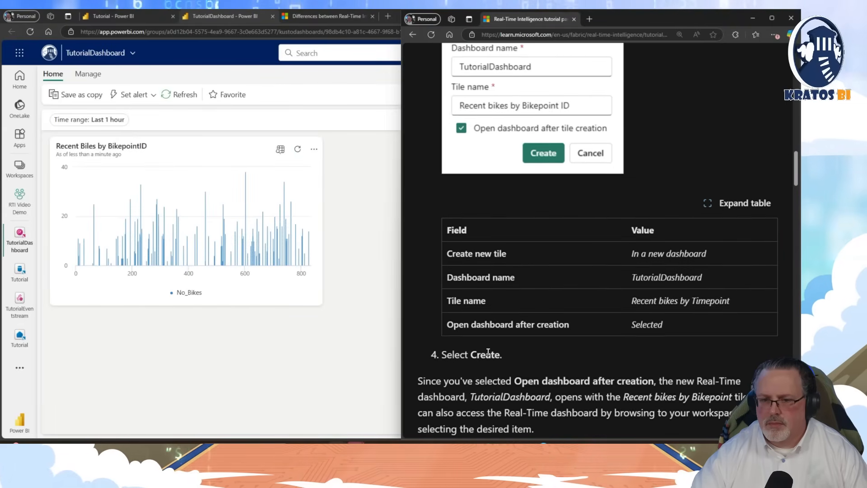
scroll(488, 351, down, 4)
scroll(488, 355, down, 3)
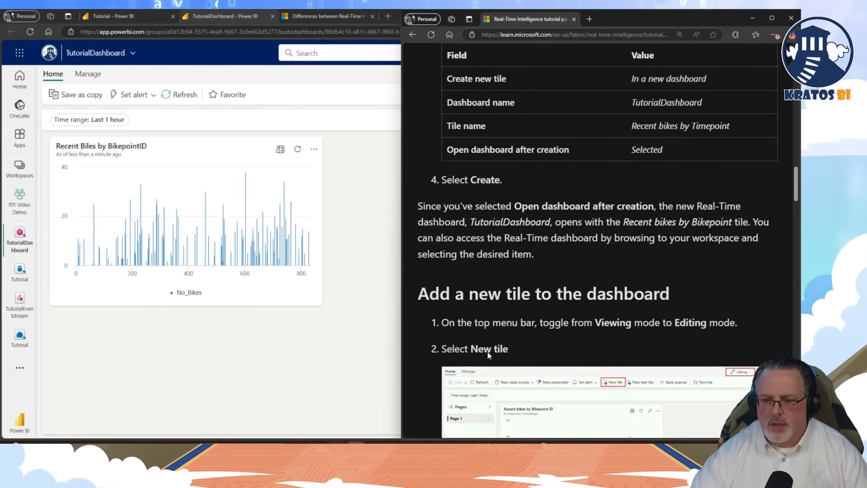
click(365, 324)
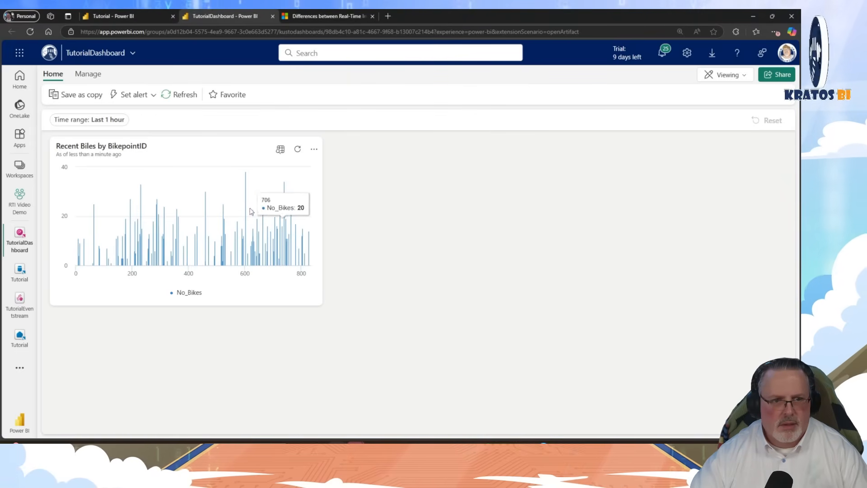
drag(176, 149, 211, 171)
click(362, 211)
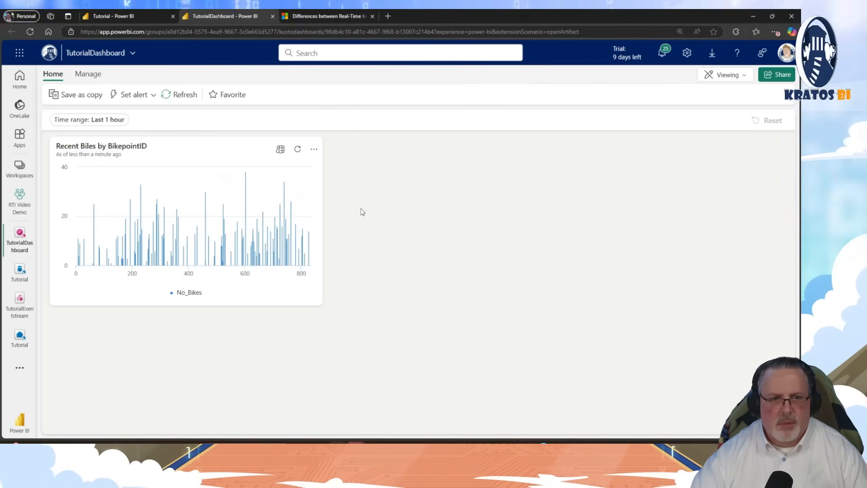
- Check the tutorial's first new-tile instruction and switch the dashboard from Viewing to Editing mode
key(alt+Tab)
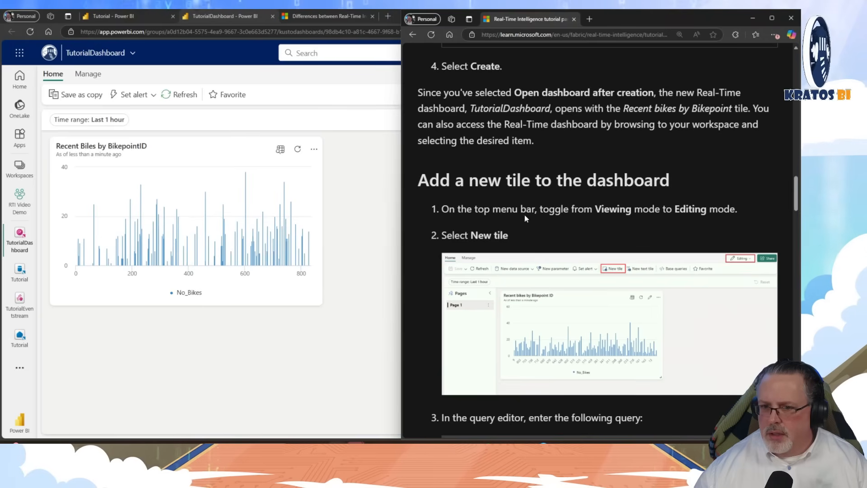
click(365, 204)
click(724, 75)
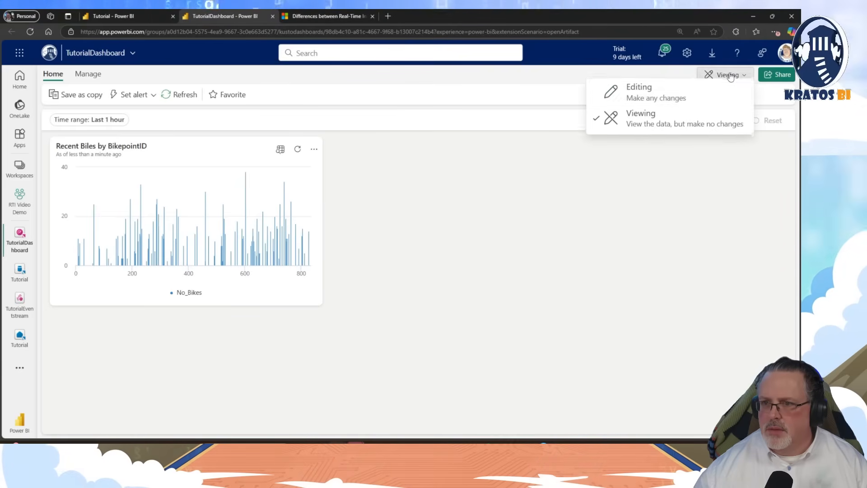
click(660, 103)
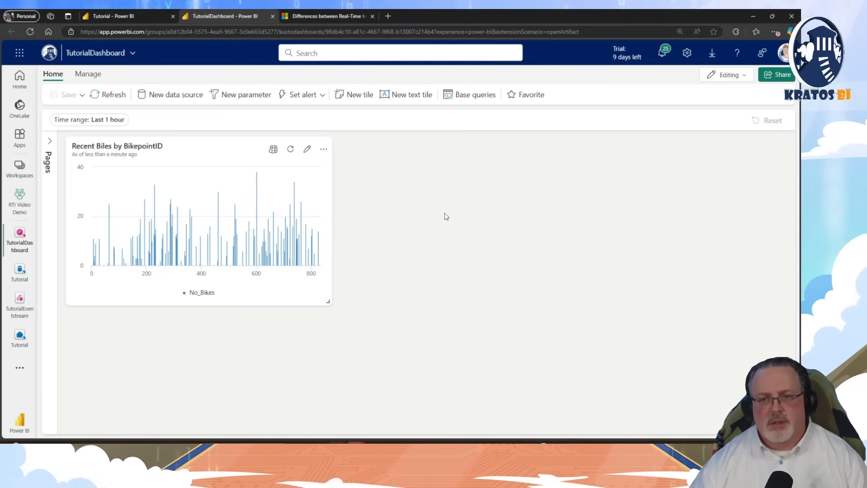
- Add a new tile and replace its sample query with the tutorial's RawData | where Neighbourhood == "Chelsea"
key(alt+Tab)
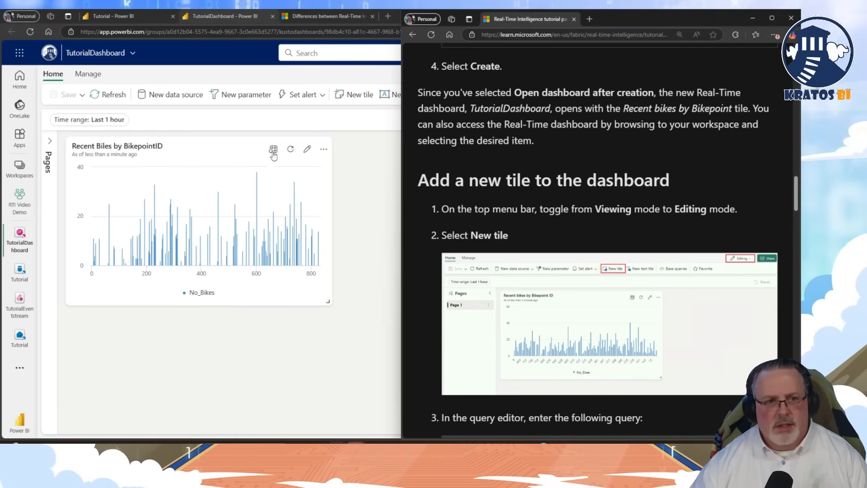
click(358, 93)
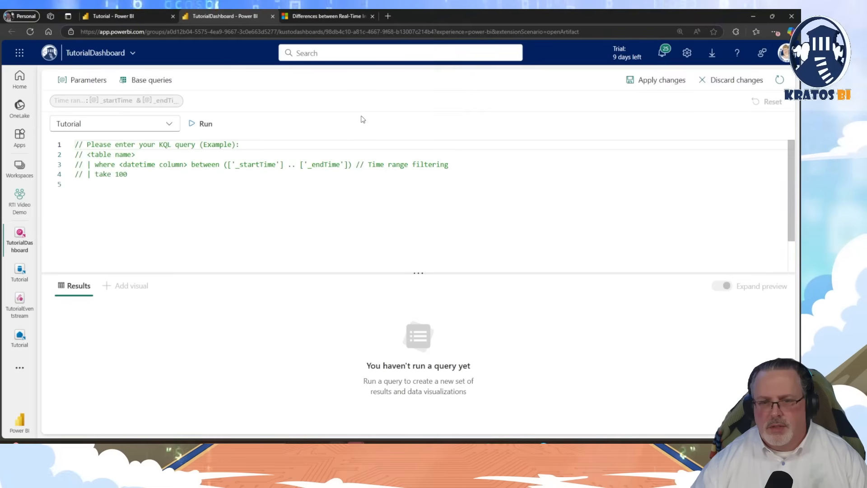
key(alt+Tab)
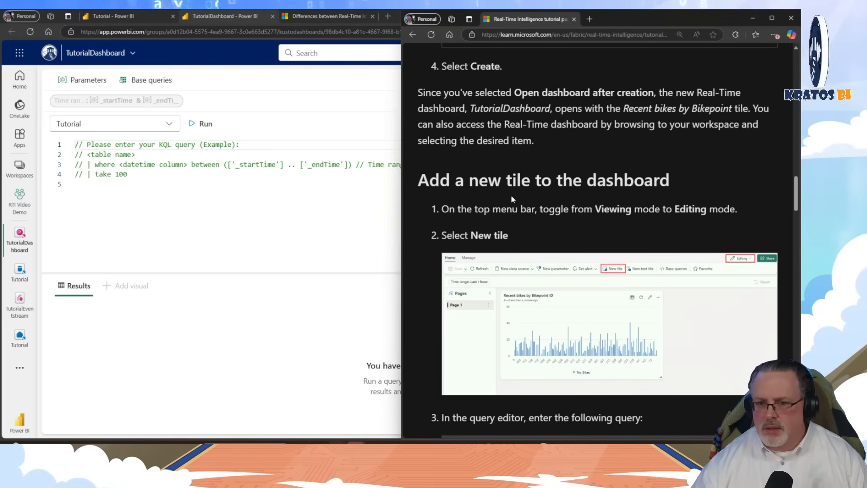
scroll(512, 199, down, 5)
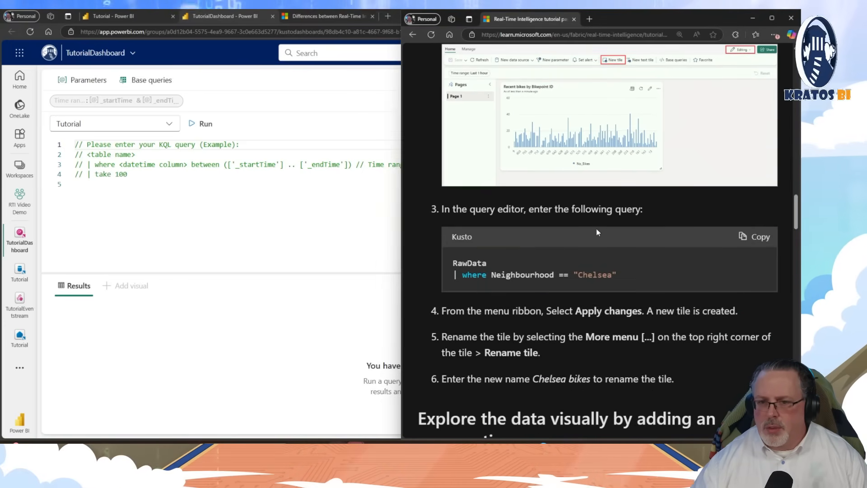
click(753, 238)
key(super+Up)
key(ctrl+a)
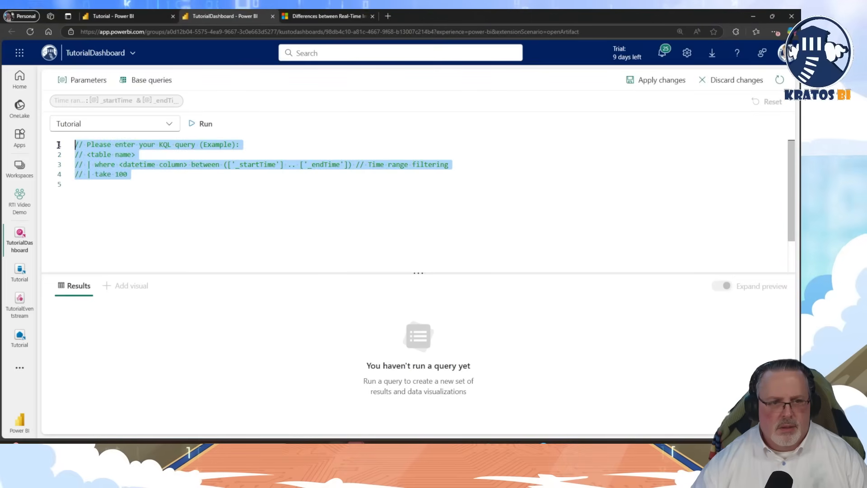
key(ctrl+v)
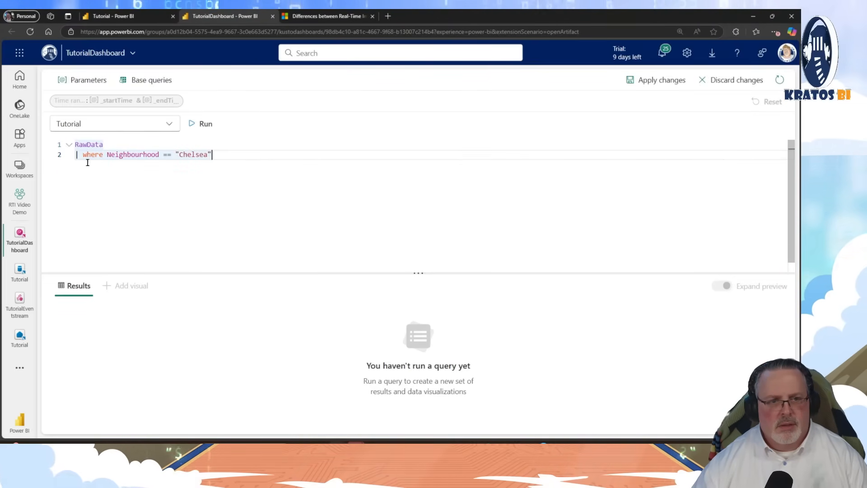
- Check the tutorial's next instruction and apply the new tile's changes to the dashboard
key(alt+Tab)
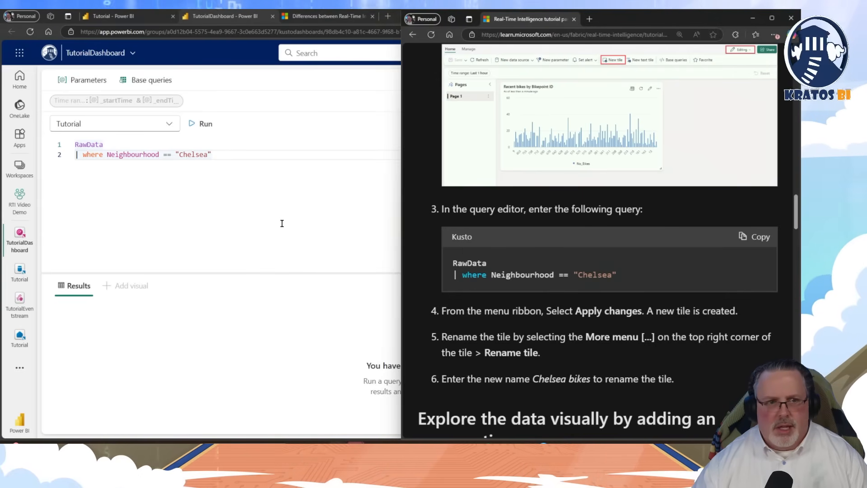
click(238, 191)
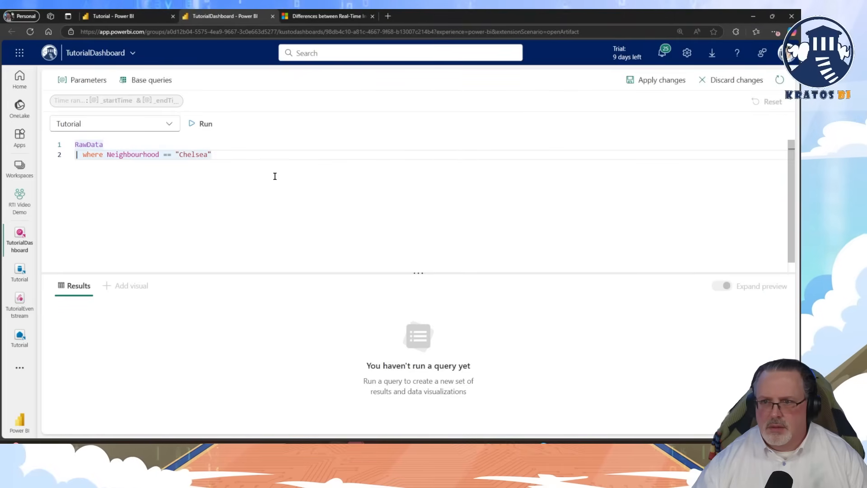
click(668, 80)
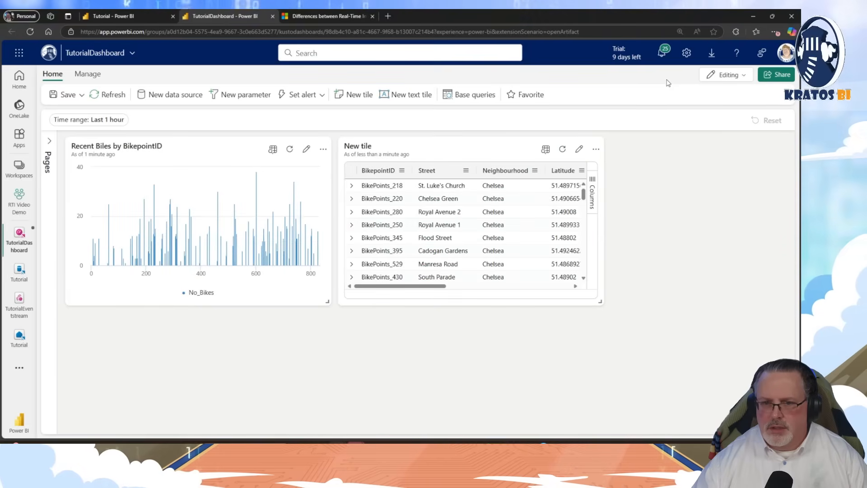
- Copy the name Chelsea bikes from the tutorial and rename the new dashboard tile to it
key(alt+Tab)
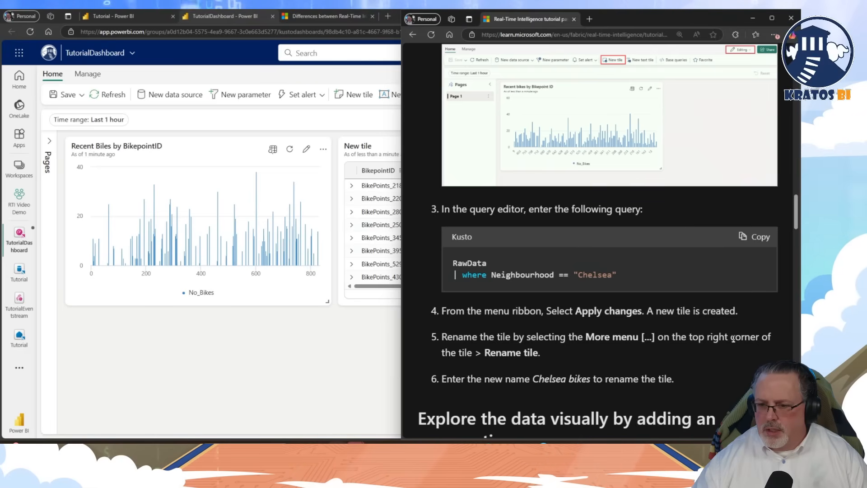
scroll(548, 332, down, 1)
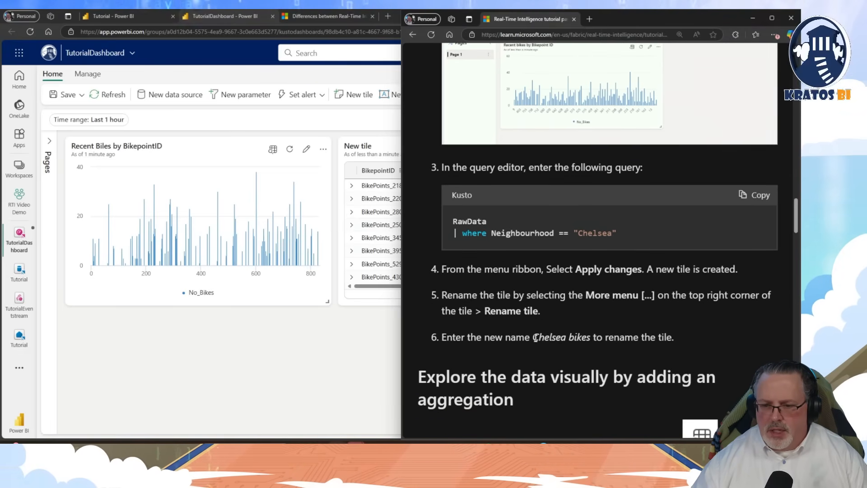
drag(535, 338, 591, 335)
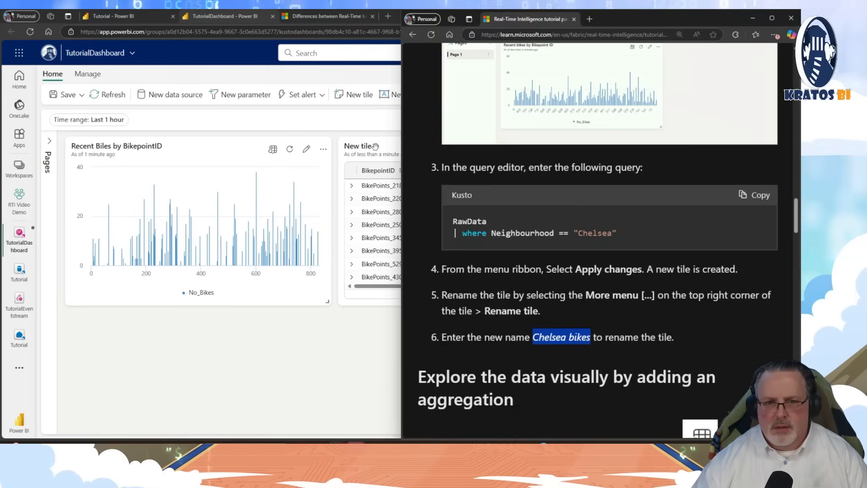
key(alt+Tab)
click(595, 149)
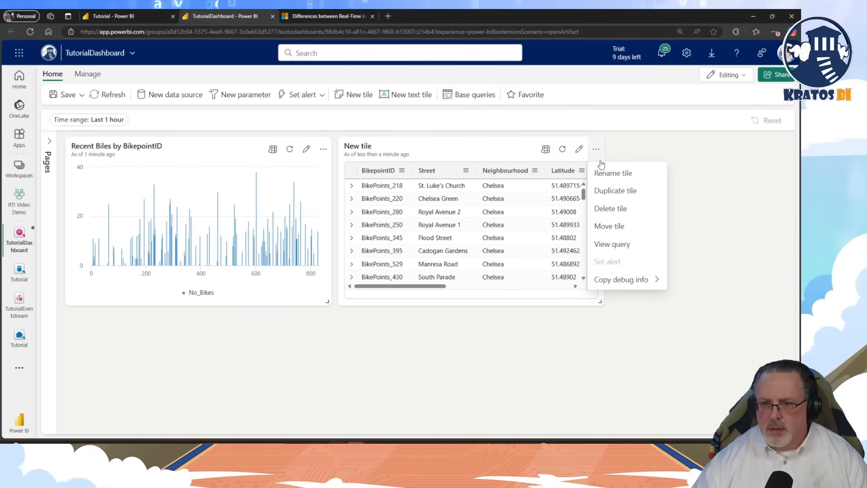
click(603, 166)
key(ctrl+v)
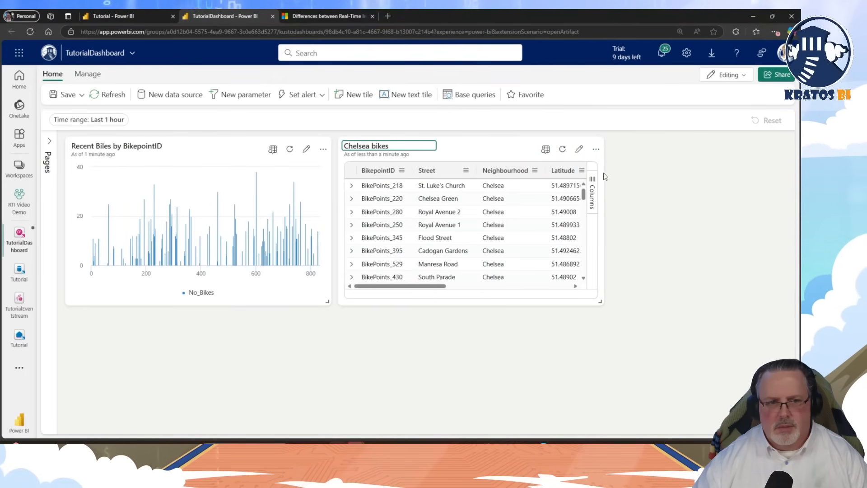
click(641, 178)
- Read the start of the tutorial's aggregation section and open the Chelsea bikes tile in Explore
key(alt+Tab)
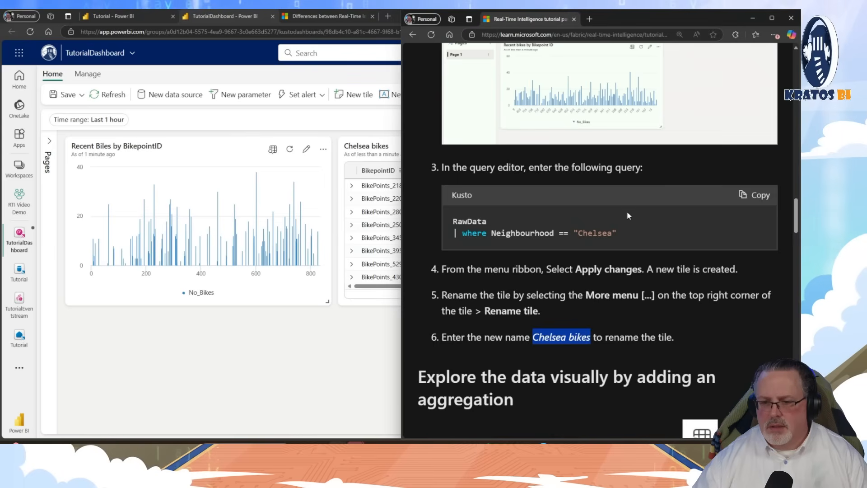
scroll(627, 211, down, 5)
scroll(610, 241, down, 2)
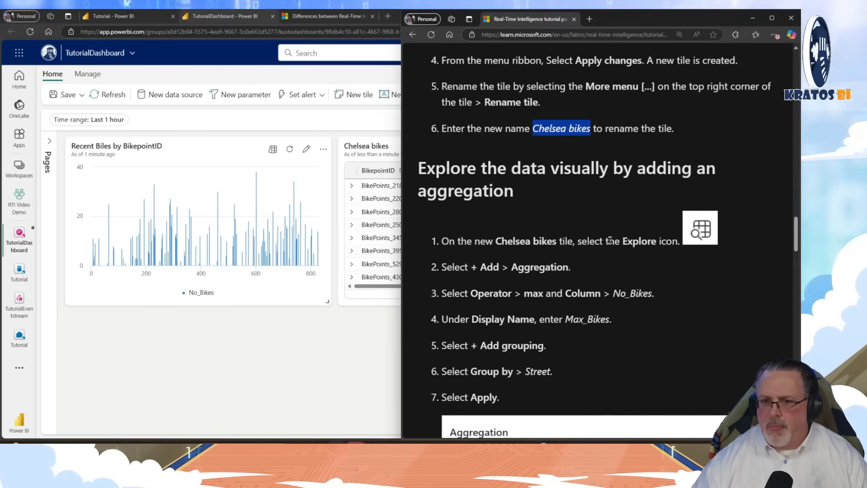
scroll(610, 240, down, 1)
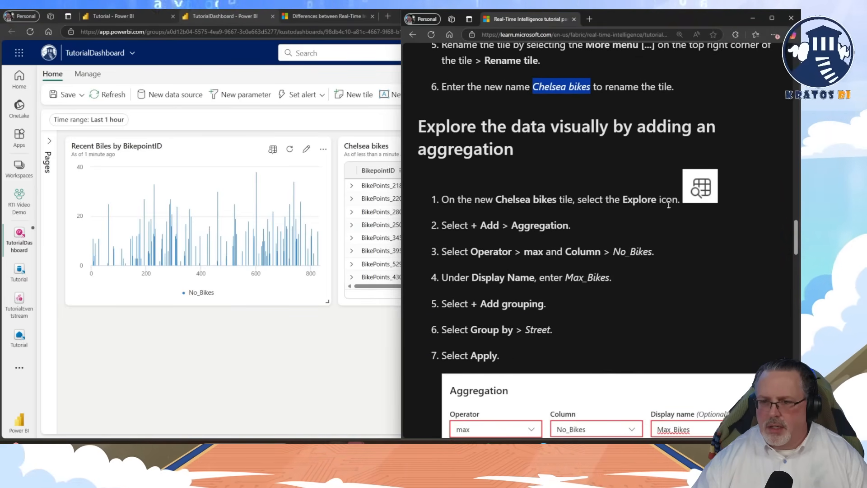
key(alt+Tab)
click(546, 149)
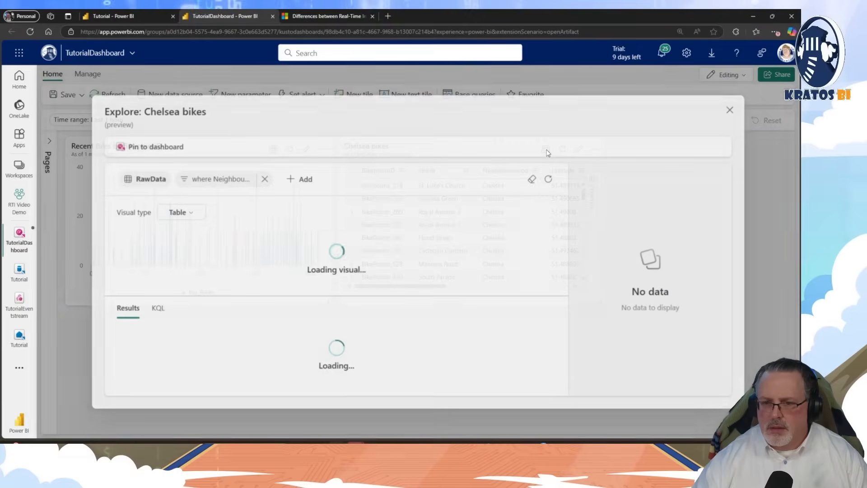
- Check the tutorial's aggregation instructions and open the choices for adding a filter or aggregation to the Chelsea bikes data
key(alt+Tab)
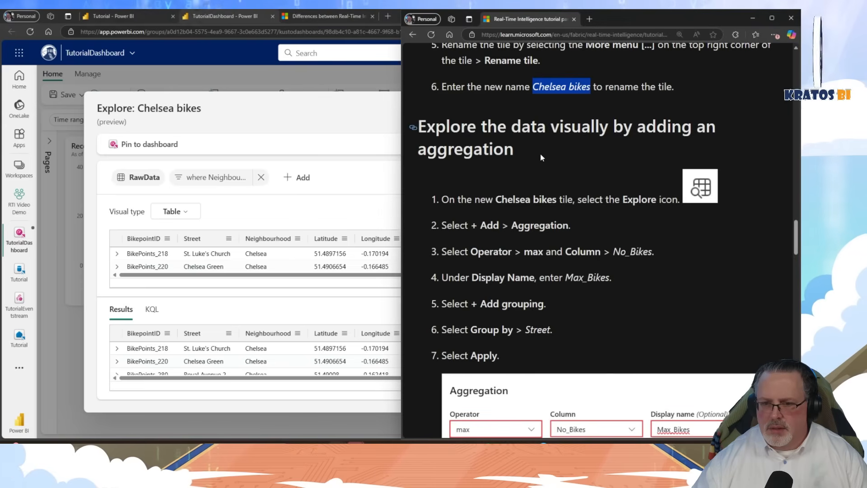
scroll(517, 215, down, 1)
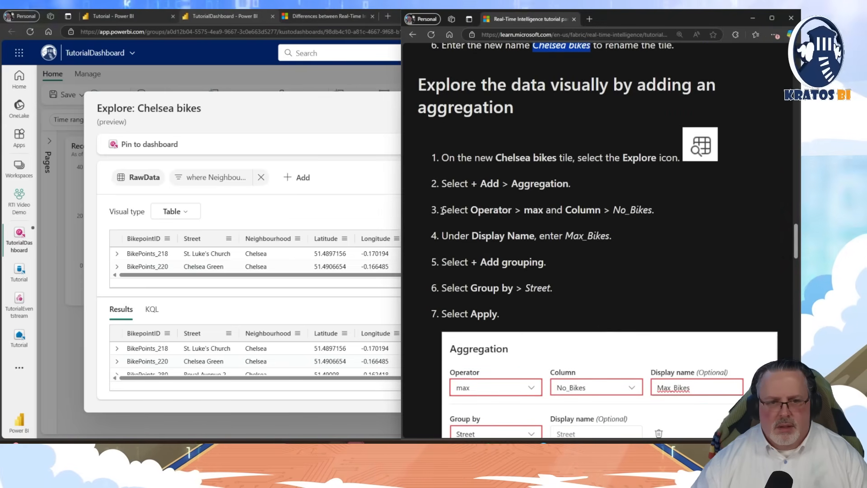
key(alt+Tab)
click(303, 178)
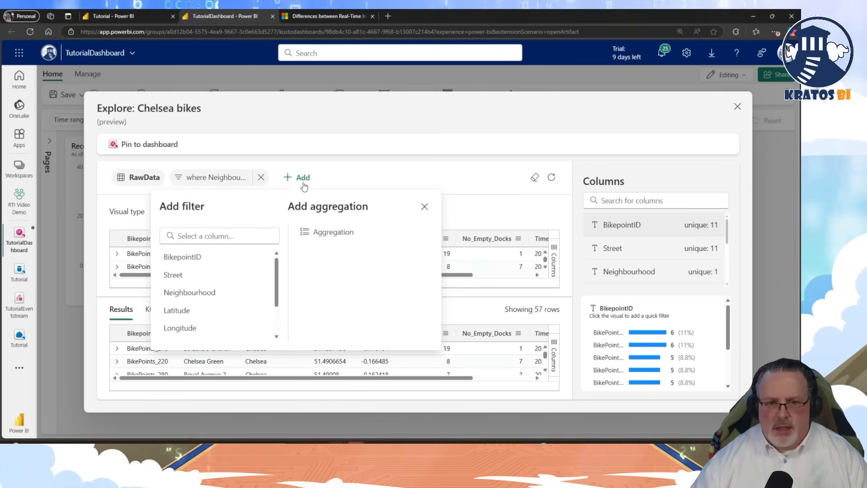
key(alt+Tab)
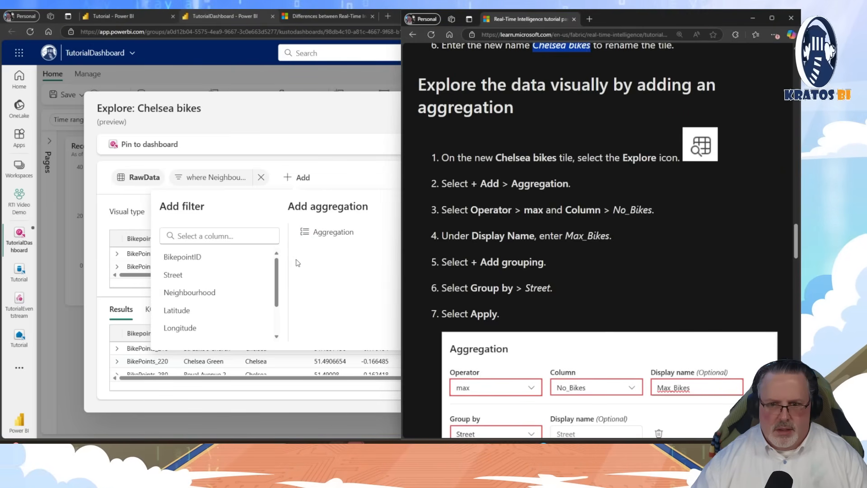
scroll(248, 276, down, 3)
scroll(224, 294, up, 3)
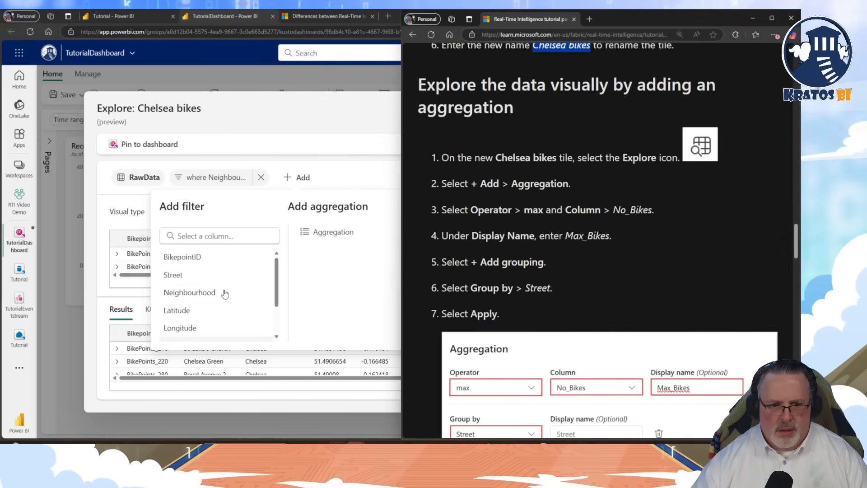
click(311, 181)
click(309, 181)
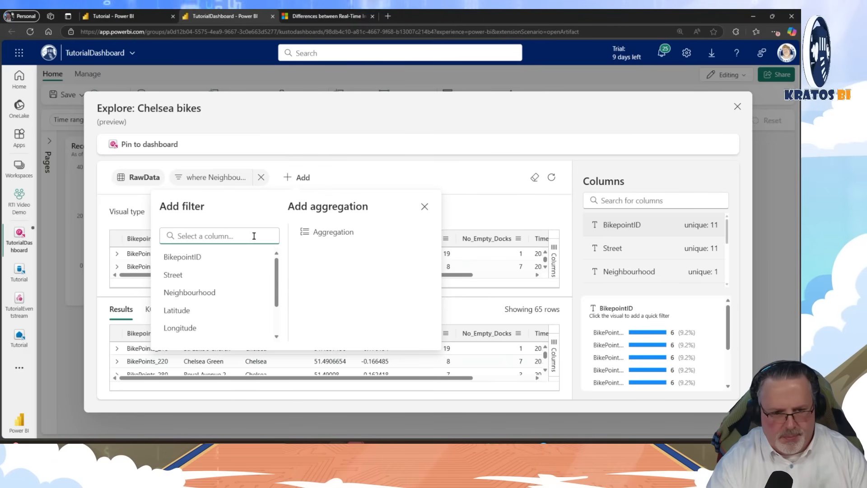
text(up)
key(BackSpace)
key(BackSpace)
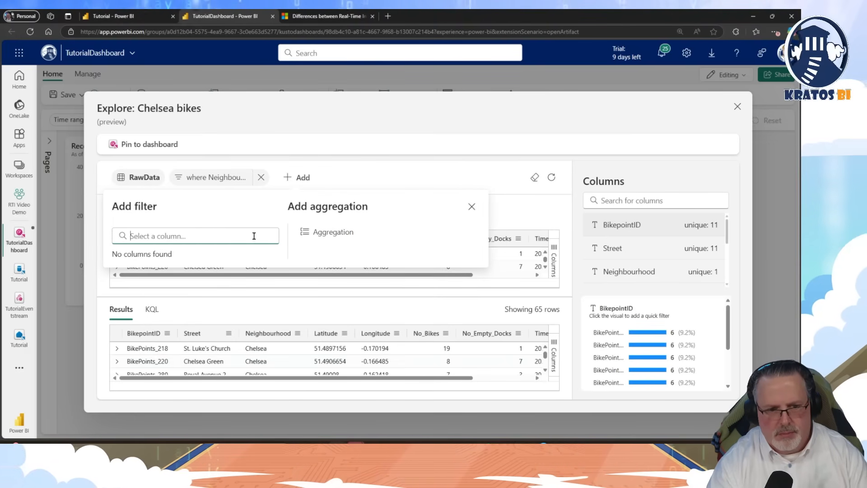
- Review the tutorial's example aggregation settings and start a new aggregation on the Chelsea bikes data
key(alt+Tab)
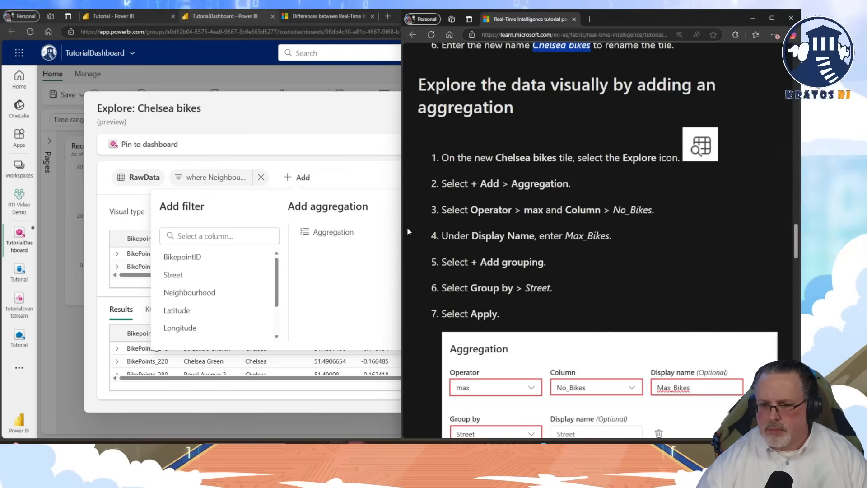
scroll(499, 228, down, 2)
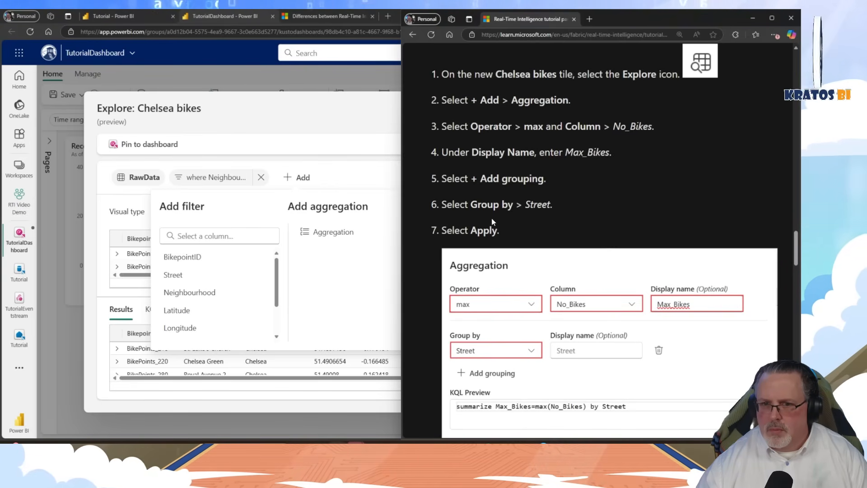
scroll(489, 219, up, 2)
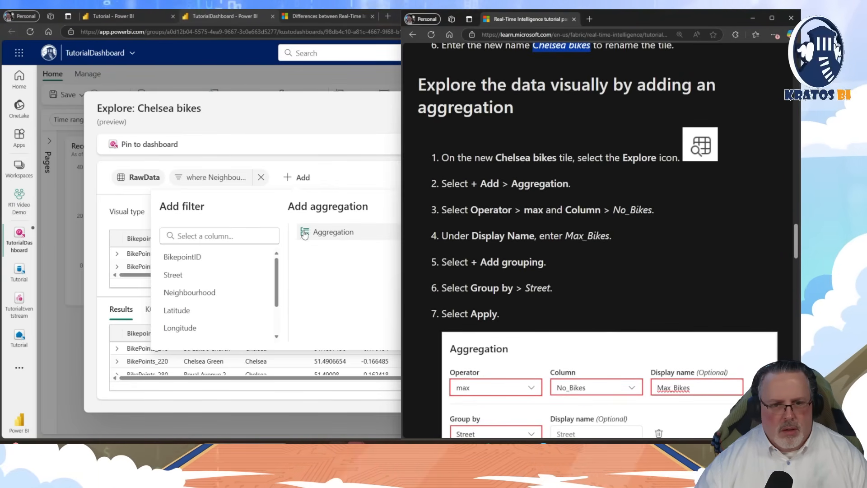
click(319, 233)
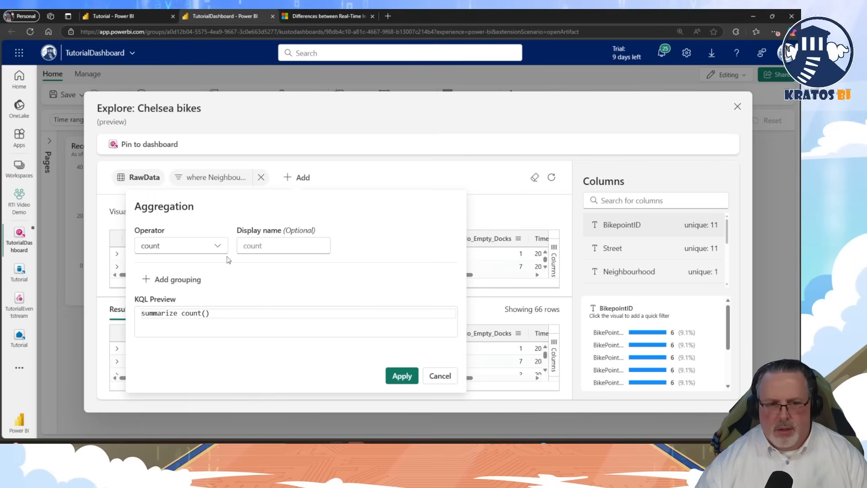
- Following the tutorial, set the aggregation's operator to max and its column to No_Bikes
key(alt+Tab)
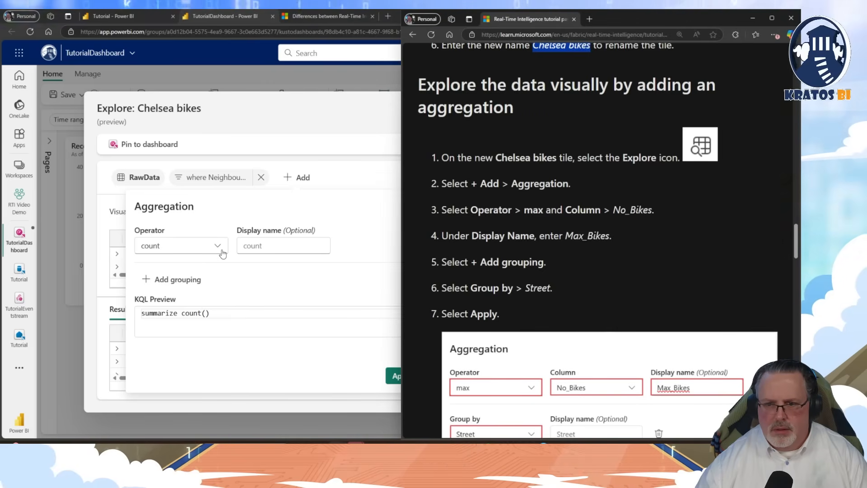
click(223, 254)
click(221, 248)
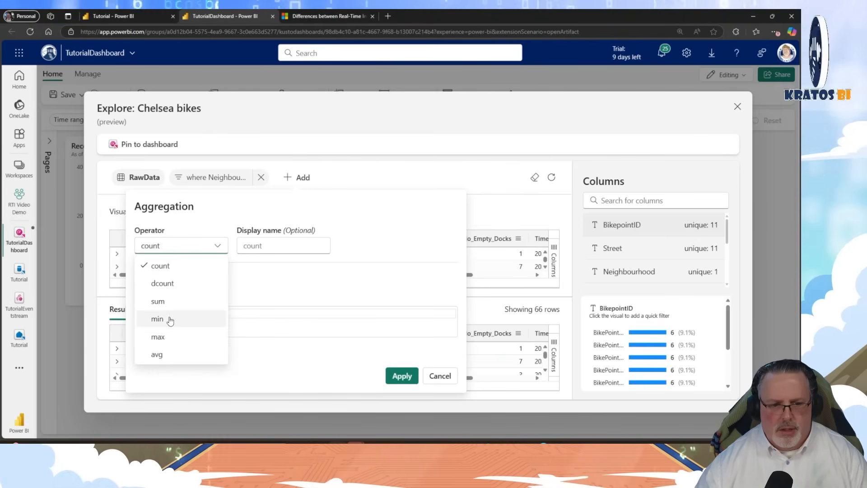
click(159, 336)
click(308, 248)
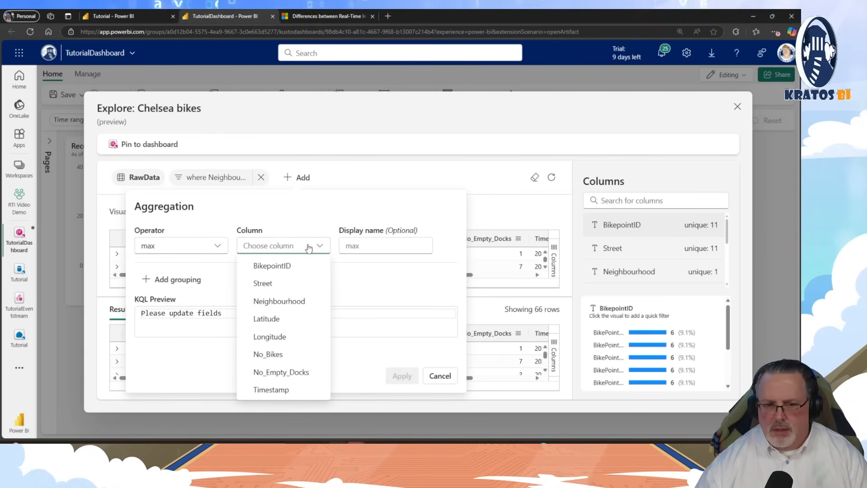
key(alt+Tab)
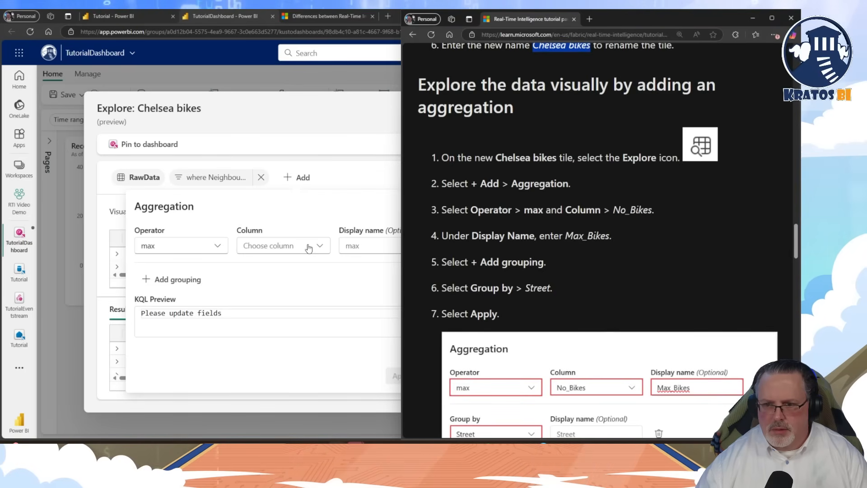
click(309, 248)
click(309, 248)
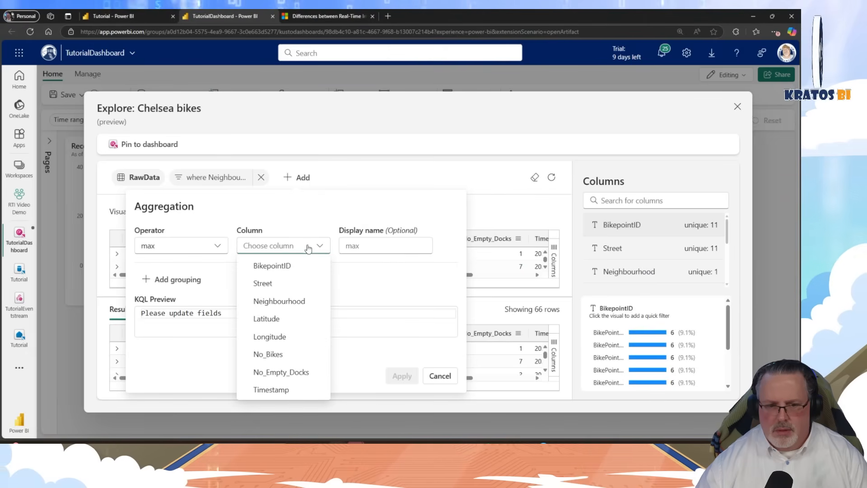
click(279, 354)
- Check the tutorial's naming instruction and enter Max_Bikes as the aggregation's display name
key(alt+Tab)
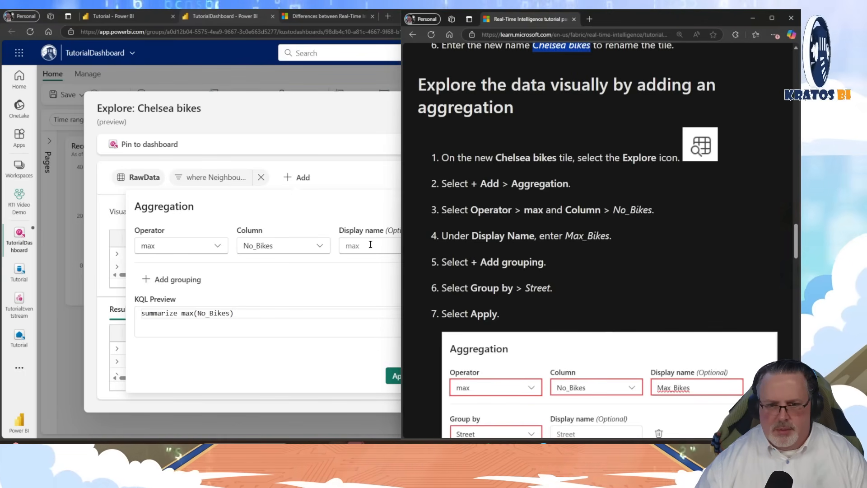
key(alt+Tab)
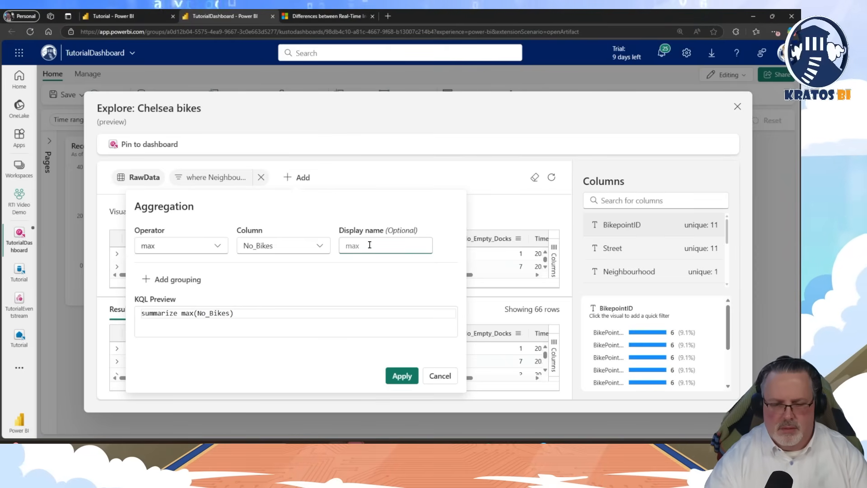
text(Max)
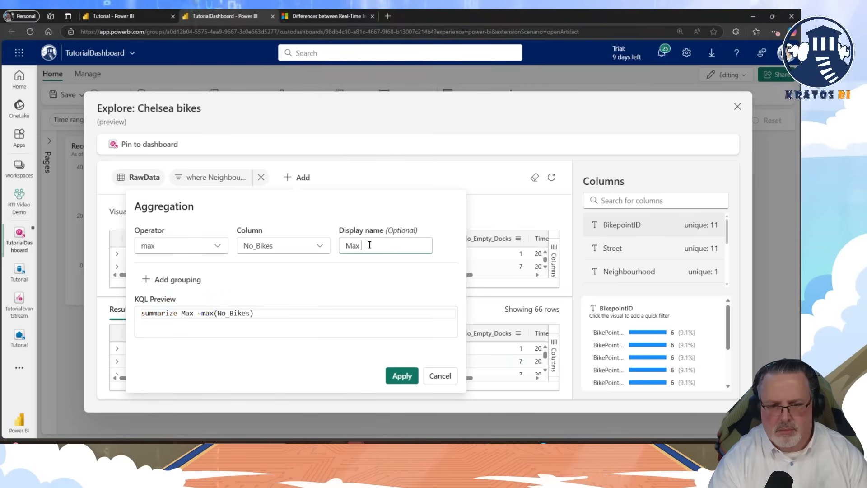
text(Bikes)
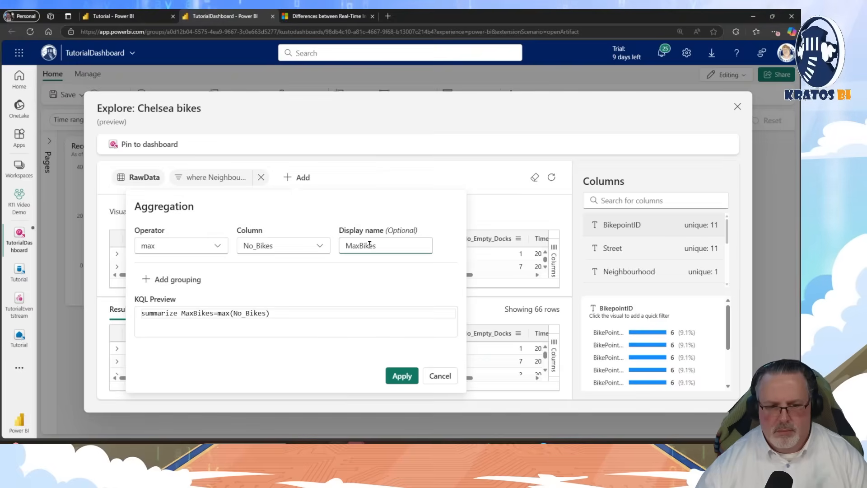
key(alt+Tab)
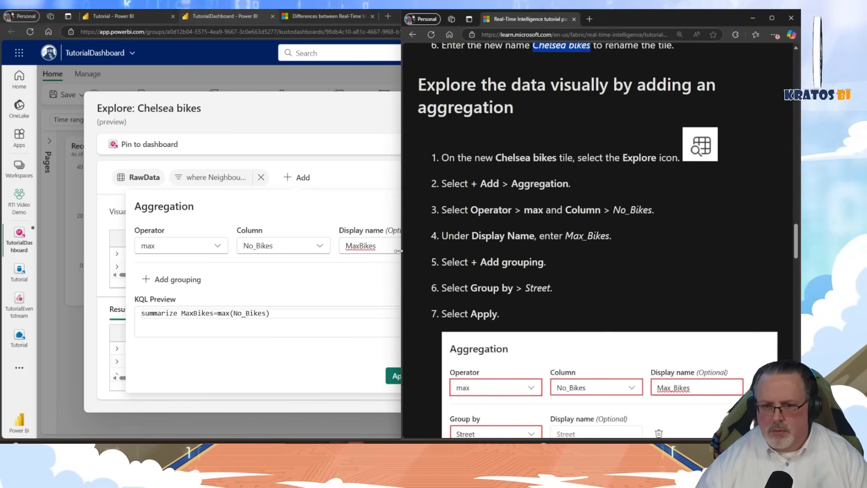
click(360, 244)
text(_)
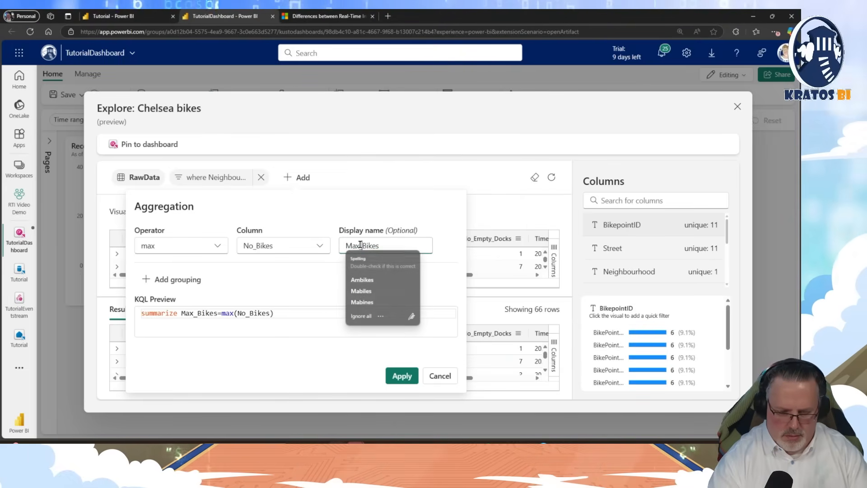
- Following the tutorial, add a grouping by Street to the Max_Bikes aggregation and apply it to the Chelsea bikes data
key(alt+Tab)
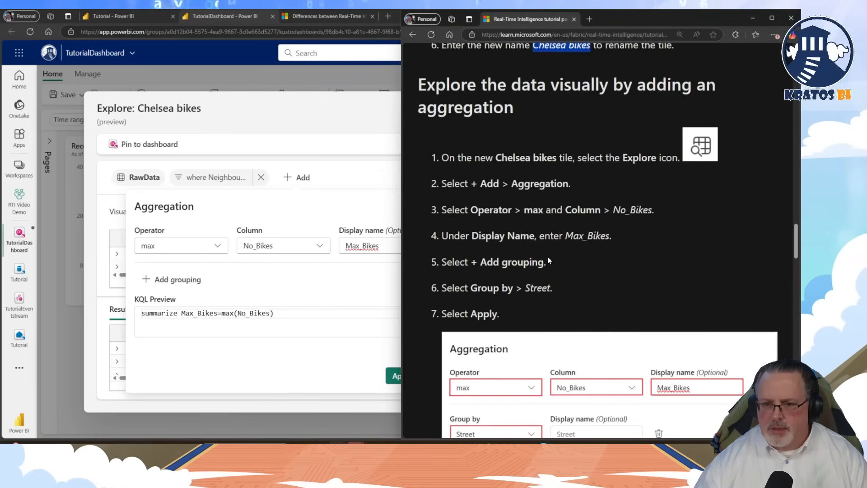
click(369, 281)
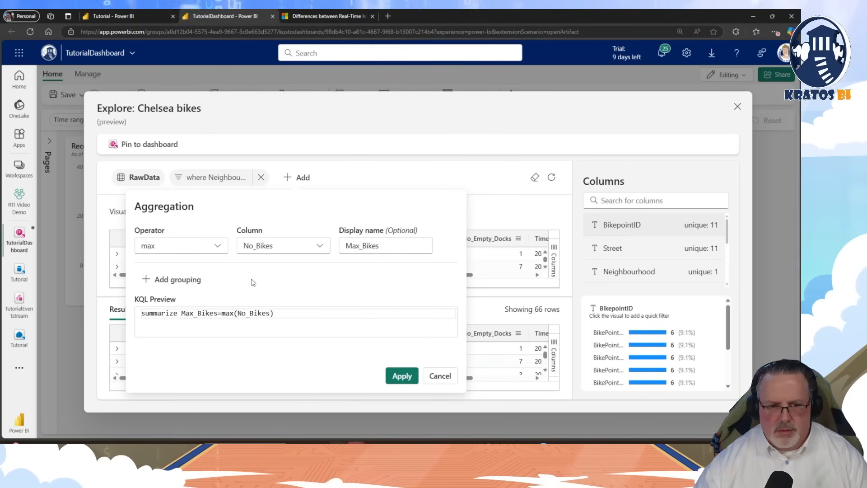
click(167, 279)
key(alt+Tab)
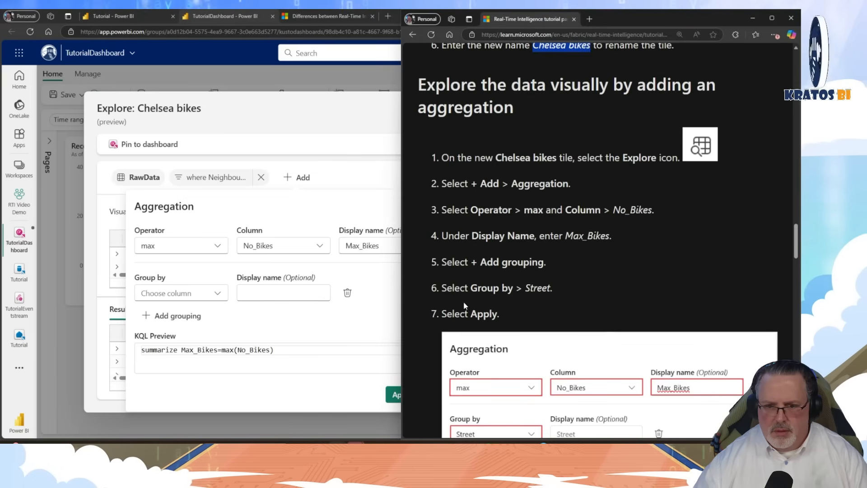
click(200, 295)
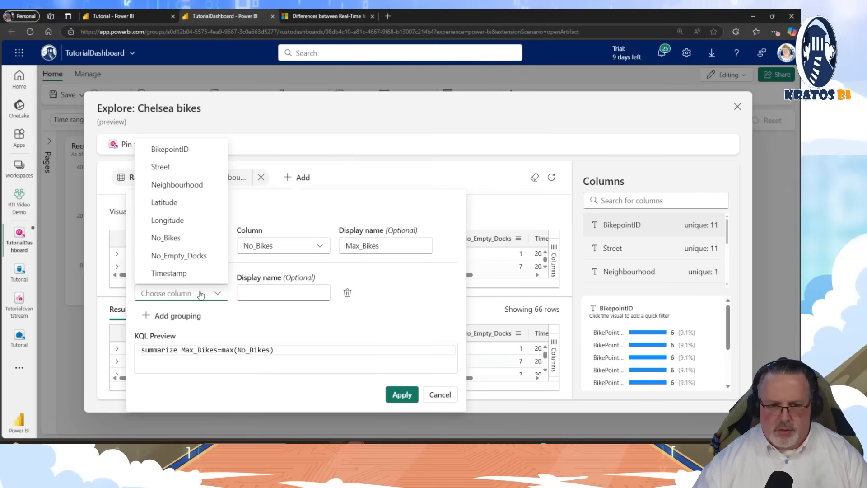
click(182, 169)
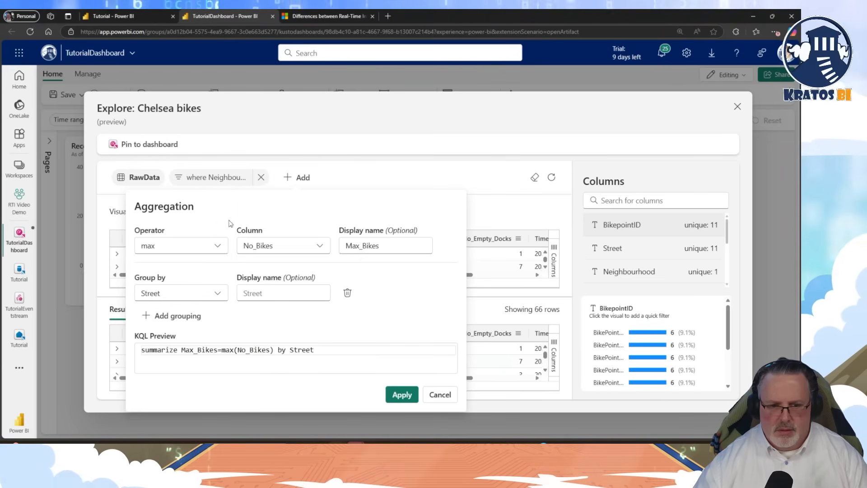
key(alt+Tab)
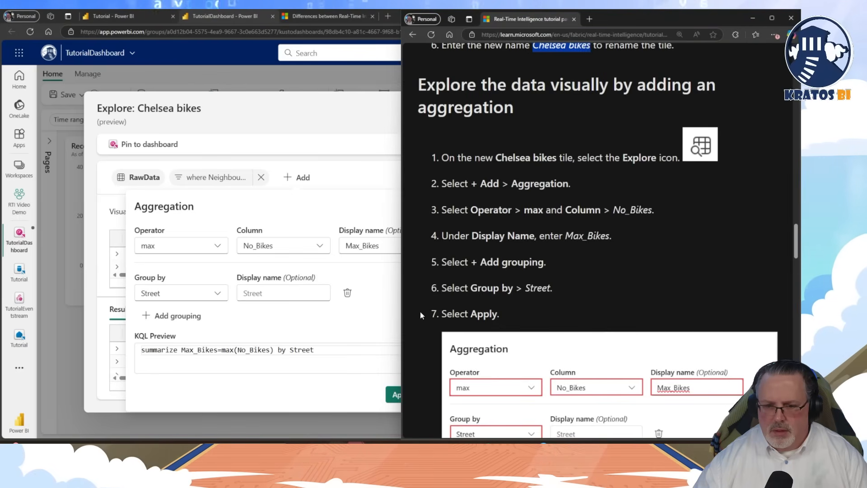
click(393, 395)
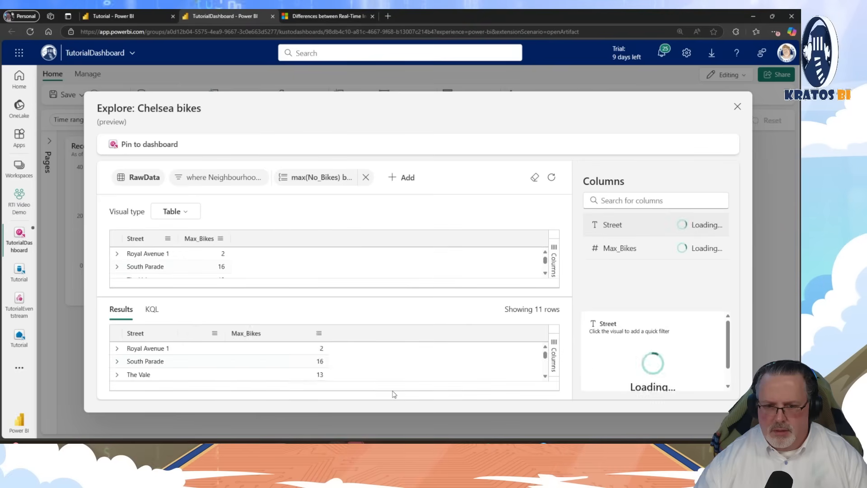
- Read the tutorial's explanation of the aggregation result and its instructions on the visual type and pinning
key(alt+Tab)
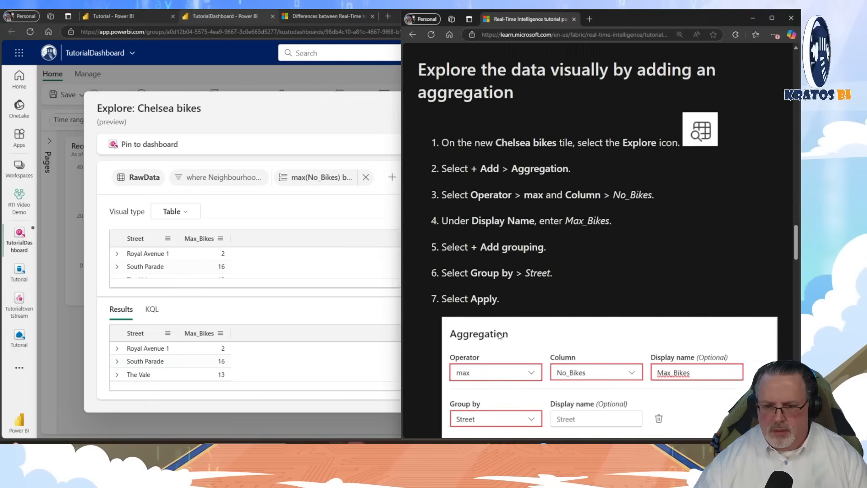
scroll(500, 335, down, 3)
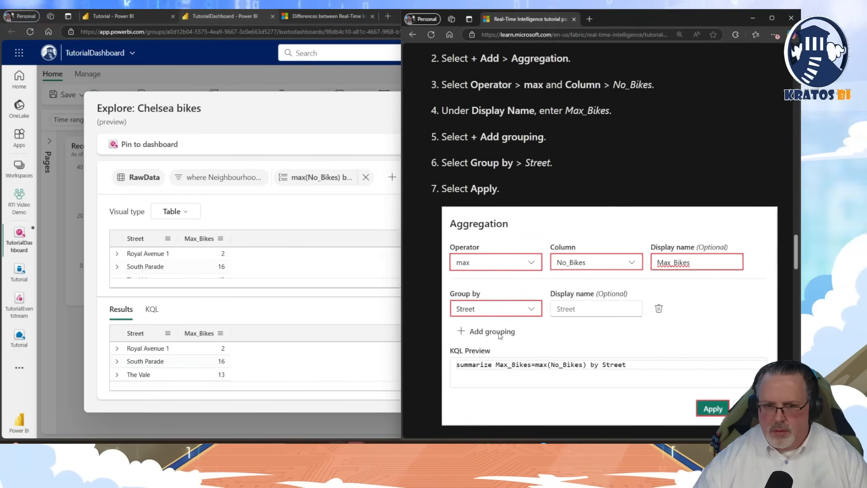
scroll(500, 335, down, 1)
scroll(500, 335, down, 4)
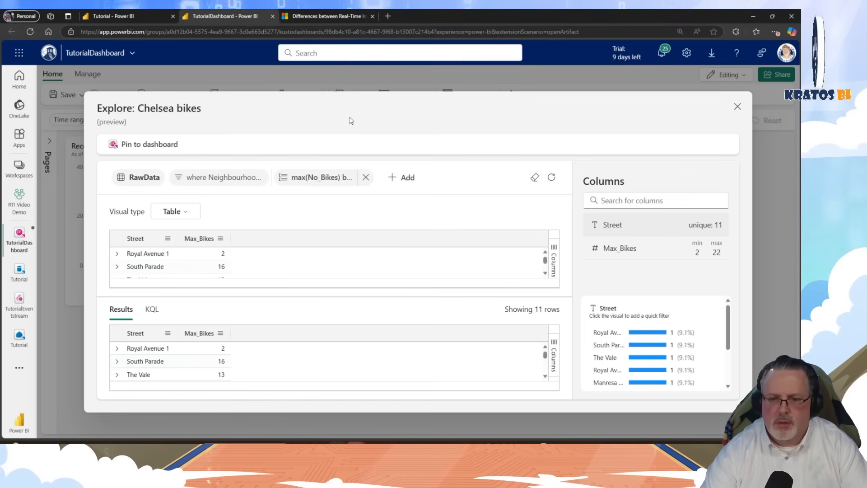
click(350, 125)
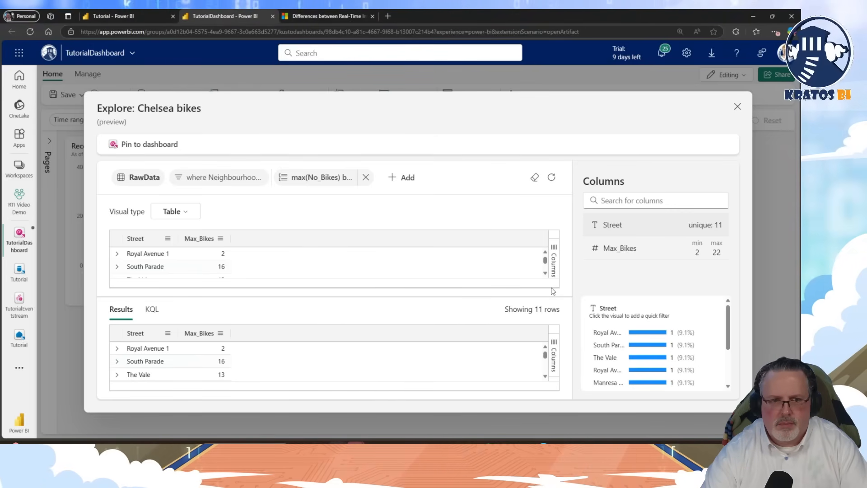
key(alt+Tab)
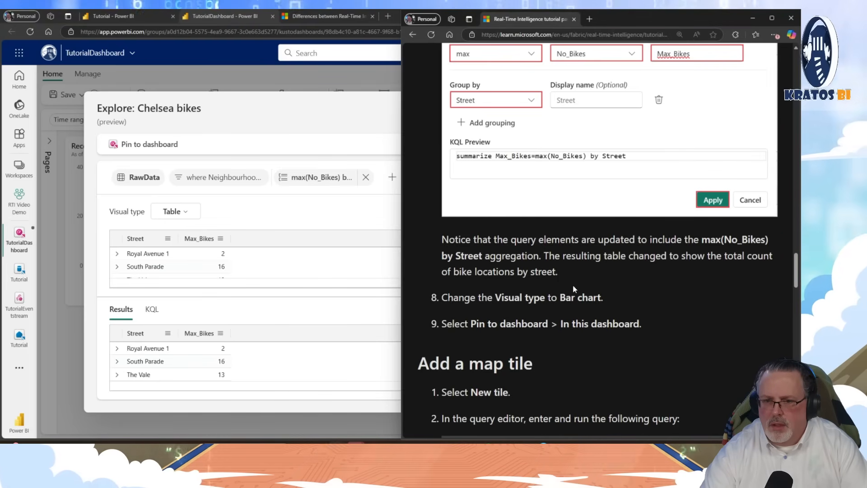
key(alt+Tab)
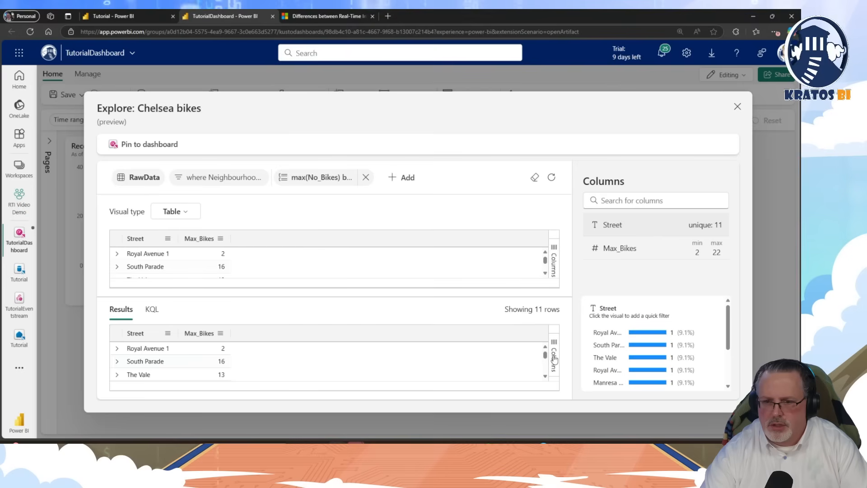
- Examine the applied aggregation's KQL preview and compare it and the resulting table with the tutorial's description
mouse_move(368, 187)
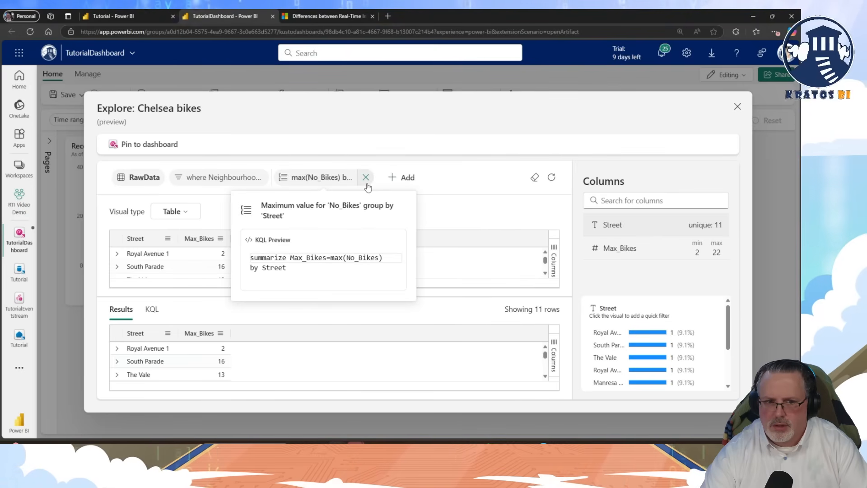
key(alt+Tab)
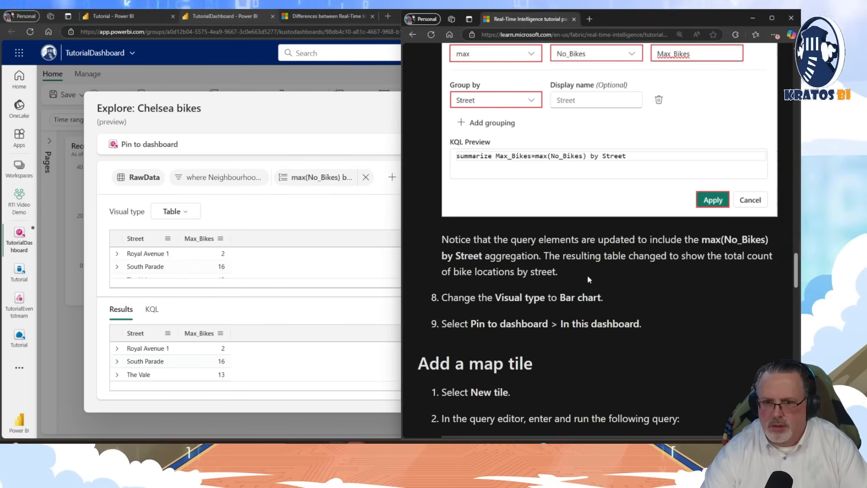
scroll(583, 309, up, 3)
scroll(583, 308, down, 3)
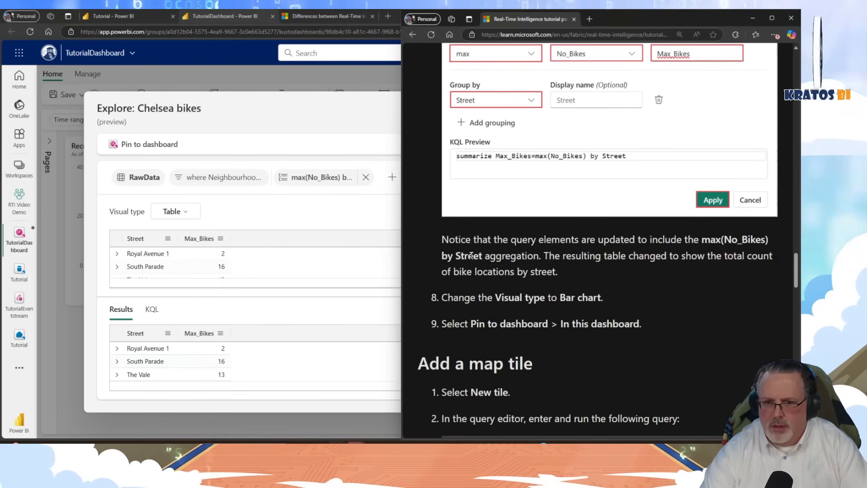
key(alt+Tab)
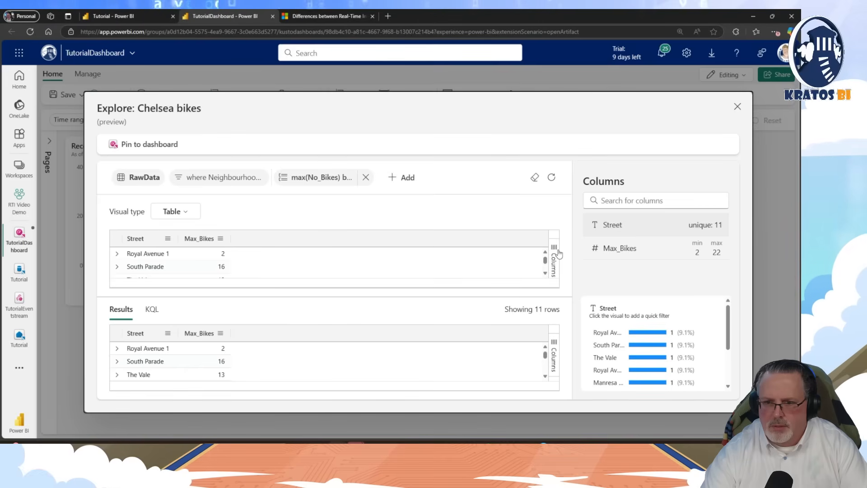
key(alt+Tab)
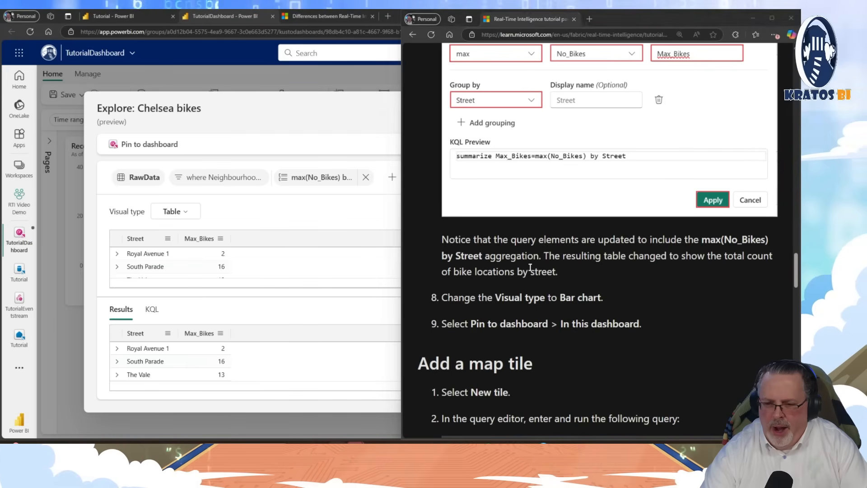
key(alt+Tab)
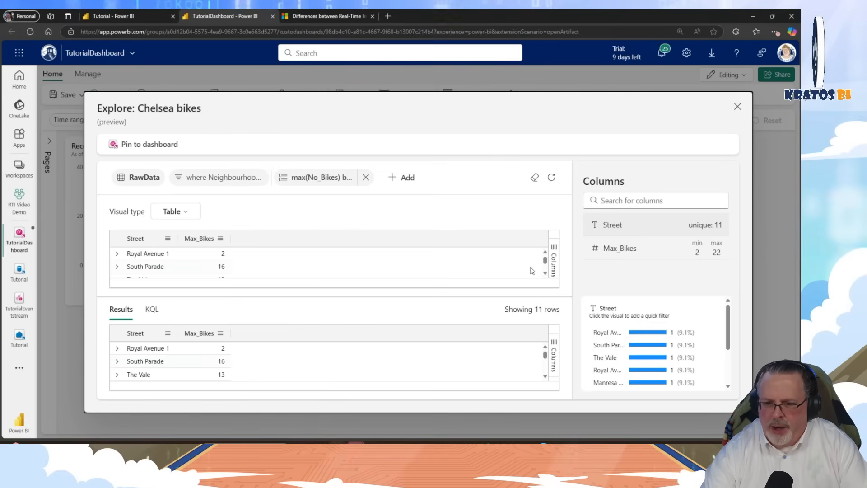
- Close the Chelsea bikes exploration, explore the tile again and start a new aggregation
click(738, 107)
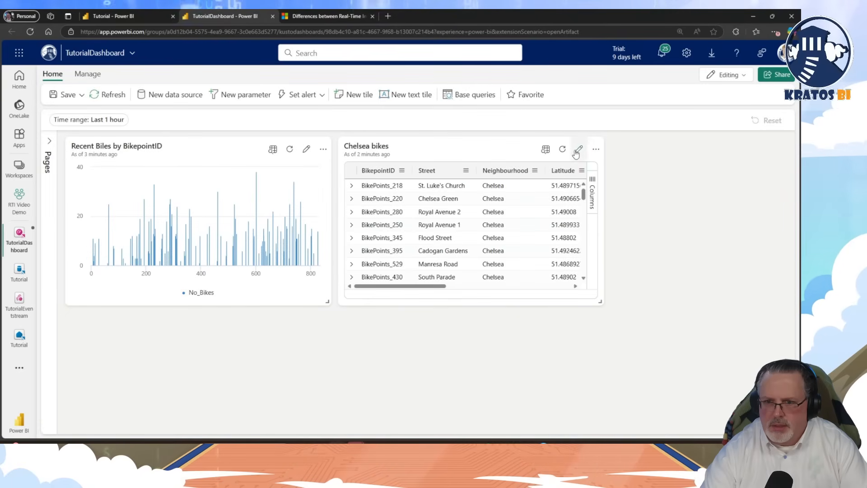
click(545, 150)
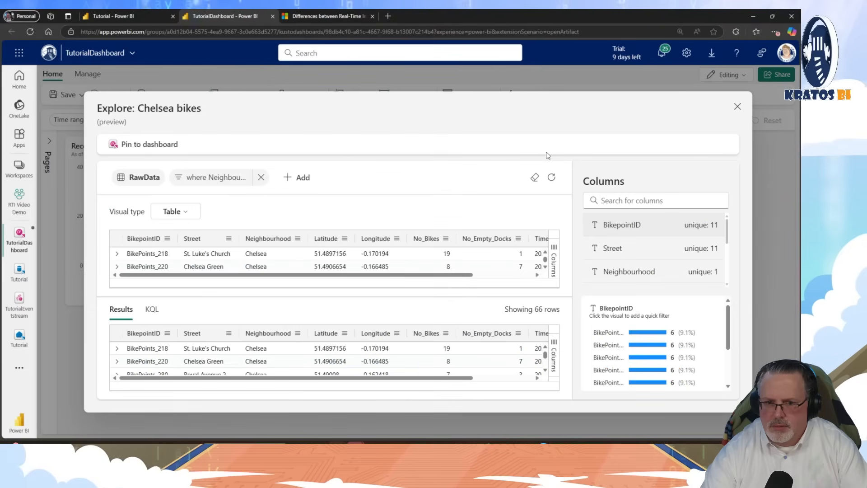
click(291, 177)
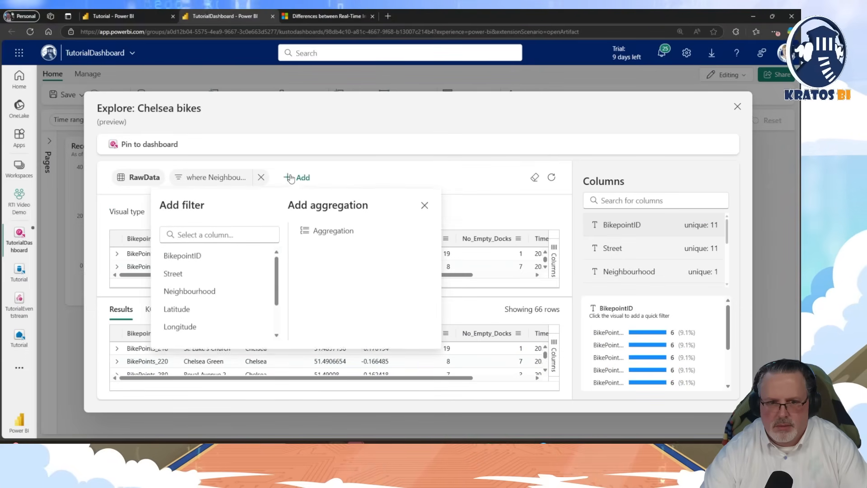
click(310, 230)
- Set the aggregation's operator to max and its column to No_Bikes, checking the tutorial's example settings
click(217, 246)
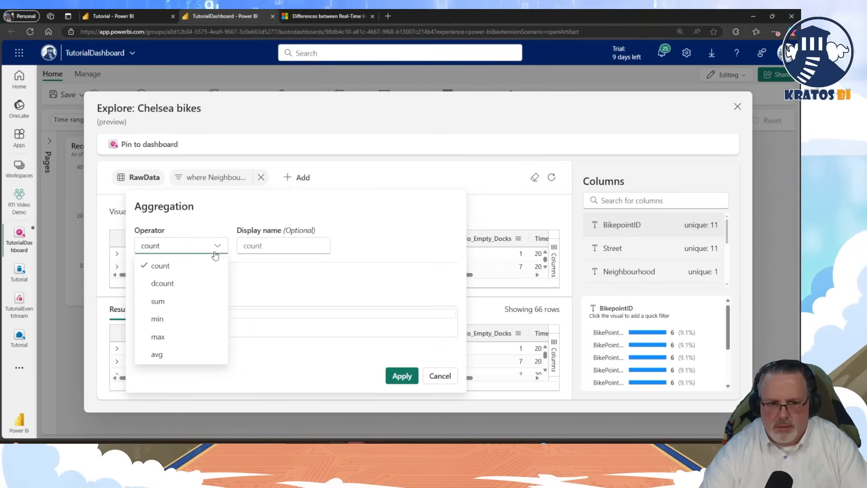
click(173, 336)
click(301, 251)
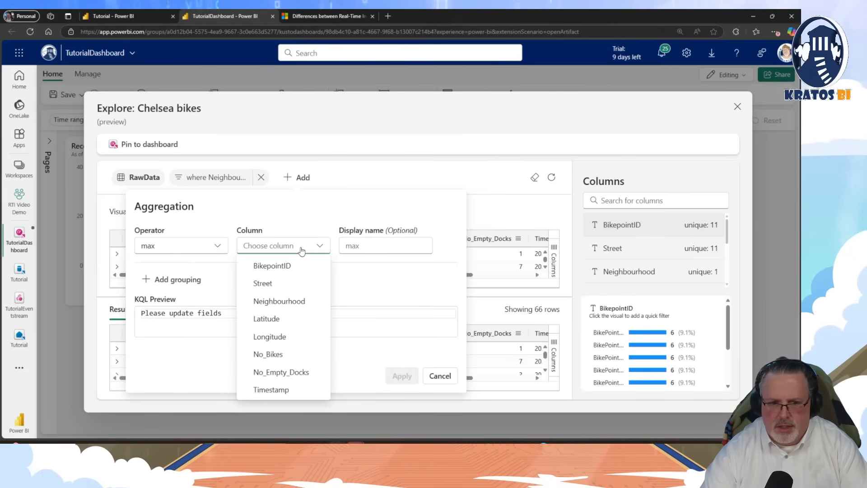
click(292, 285)
key(alt+Tab)
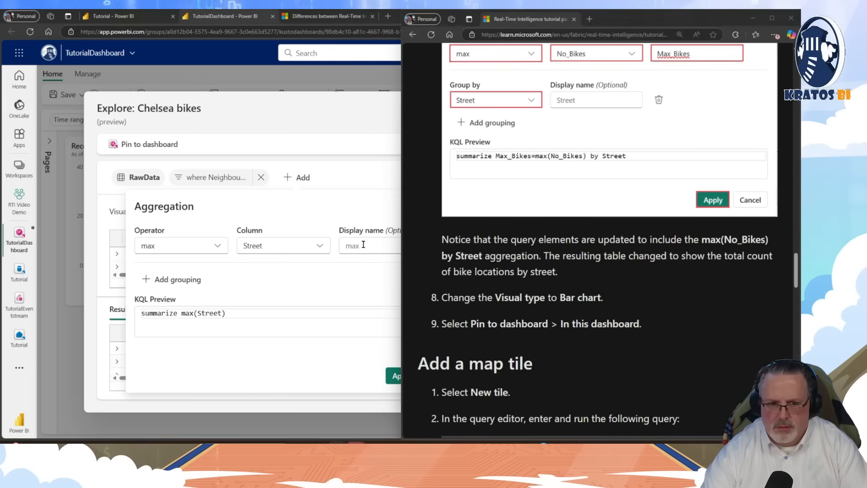
scroll(480, 283, up, 4)
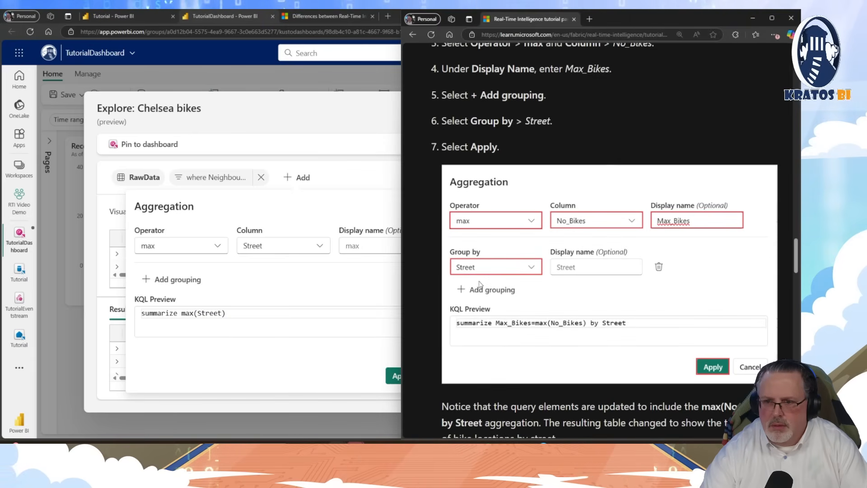
click(332, 248)
click(330, 247)
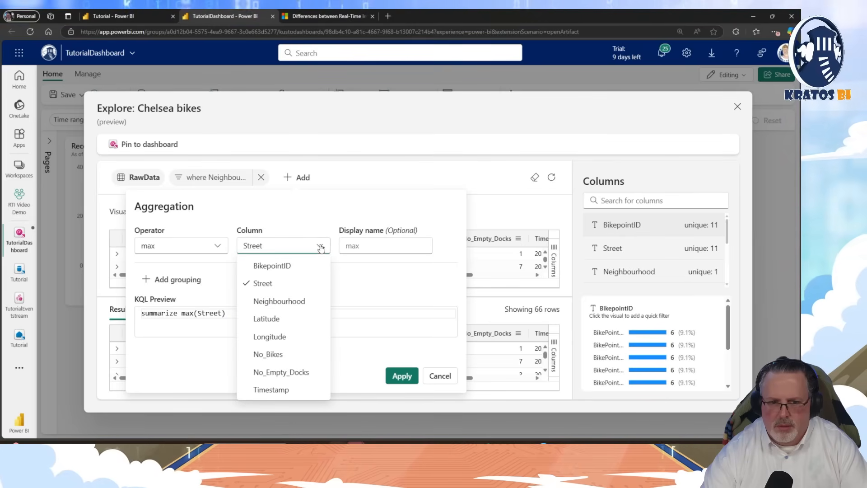
click(265, 352)
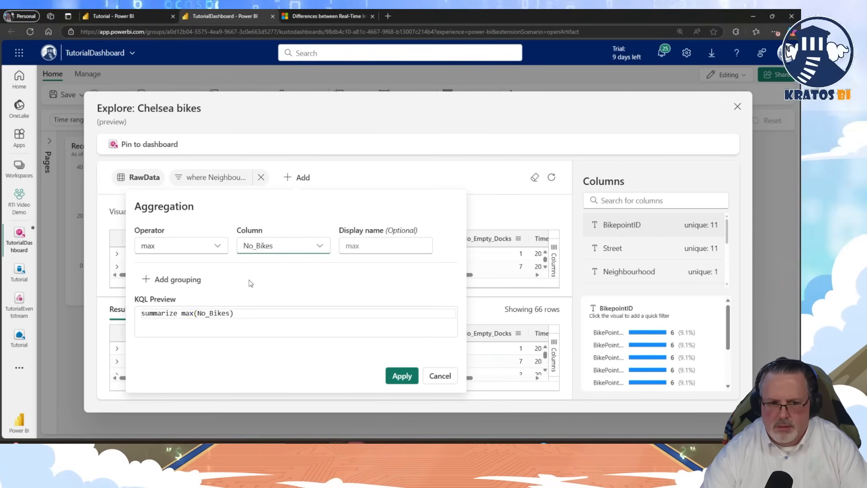
- Group the No_Bikes aggregation by Street and enter Max_Bikes as its display name, as in the tutorial
click(194, 280)
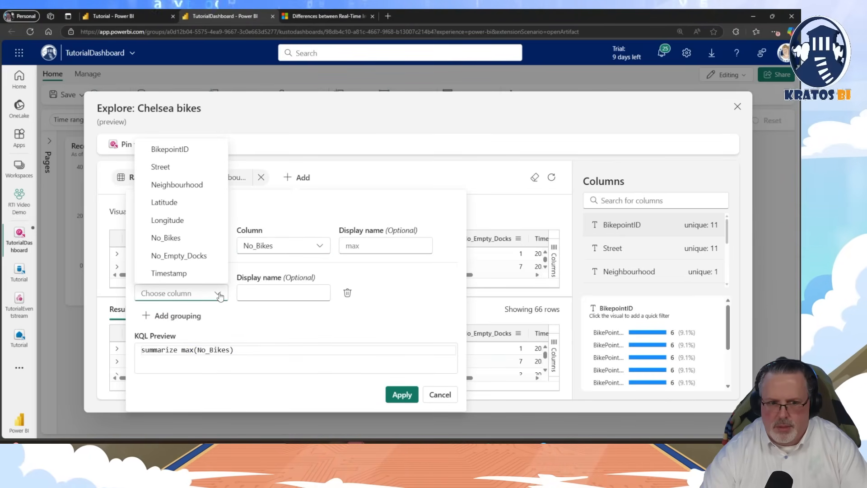
click(197, 170)
key(alt+Tab)
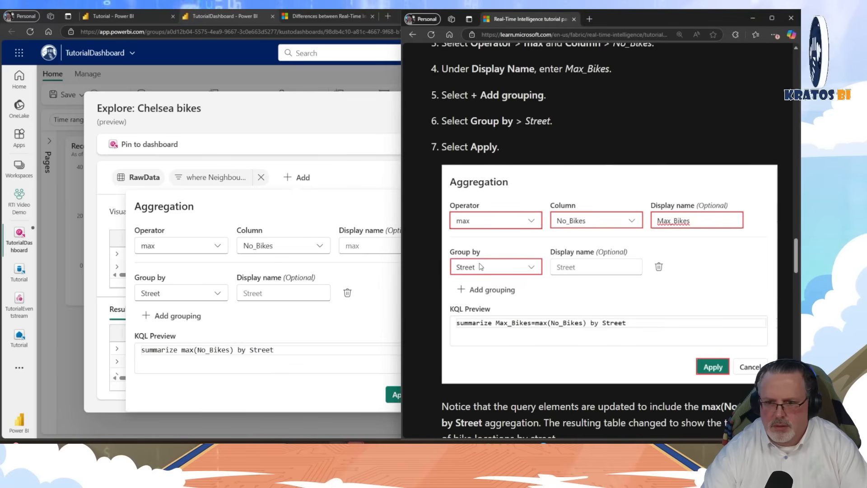
key(alt+Tab)
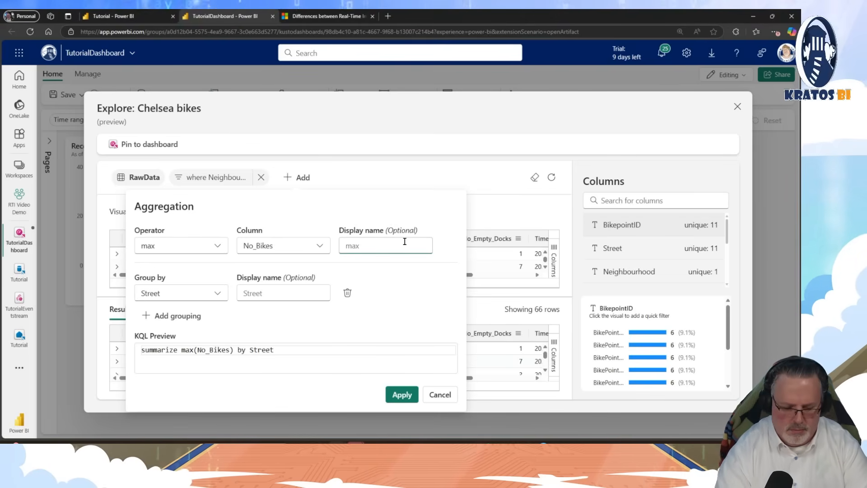
text(Max_B)
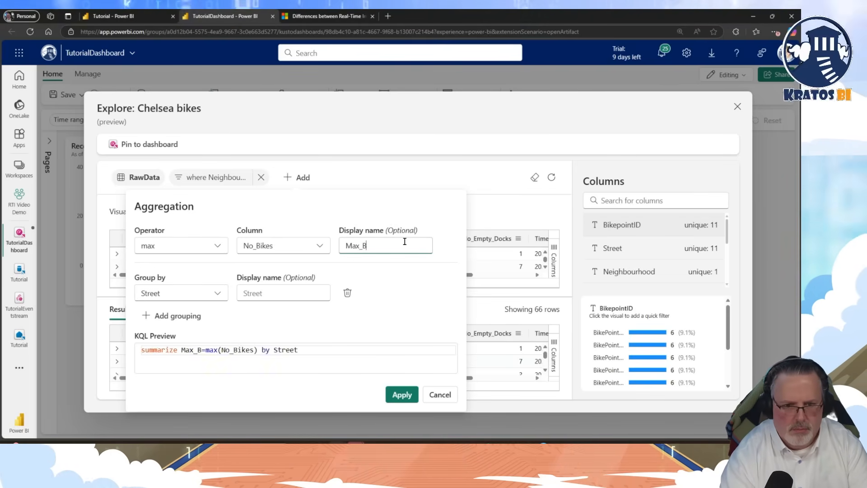
text(ikes)
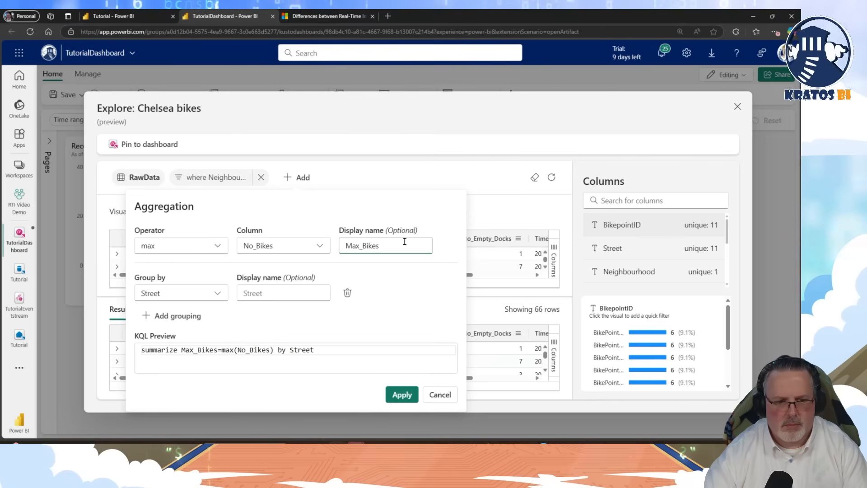
- Compare the completed aggregation settings with the tutorial's example and apply the aggregation
key(alt+Tab)
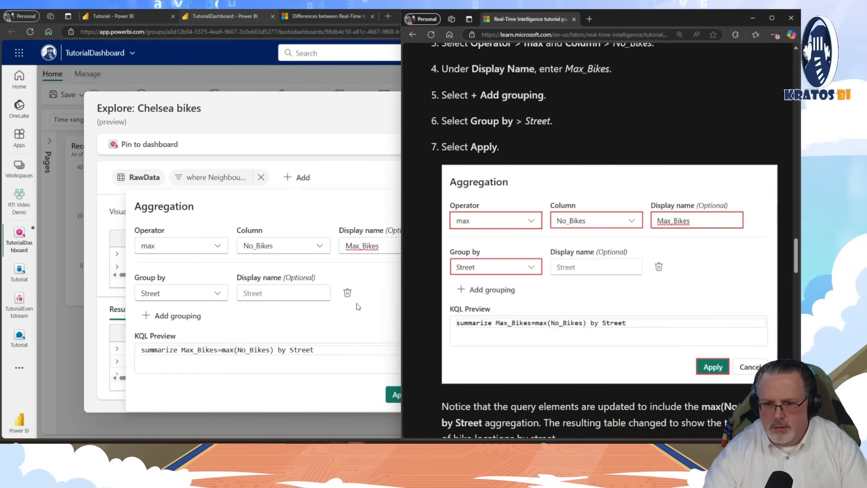
click(325, 362)
click(404, 393)
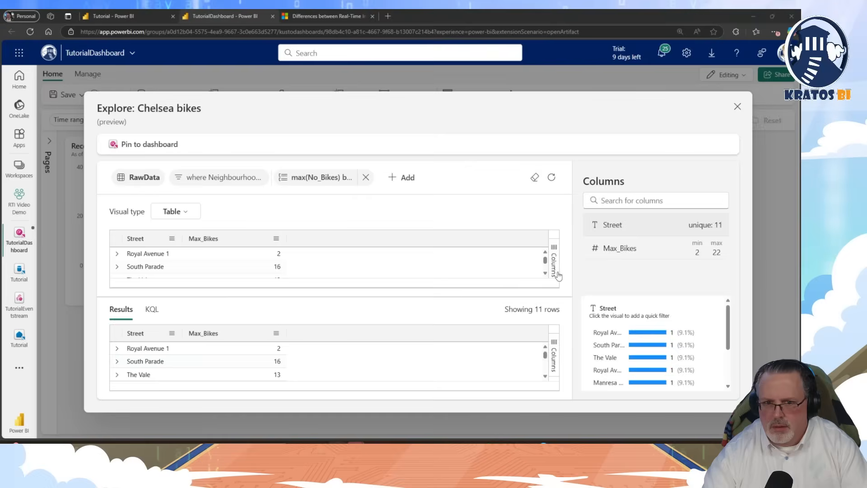
- Read the tutorial's visual type instruction and change the Chelsea bikes exploration's visual to a Bar chart
key(alt+Tab)
scroll(572, 319, down, 4)
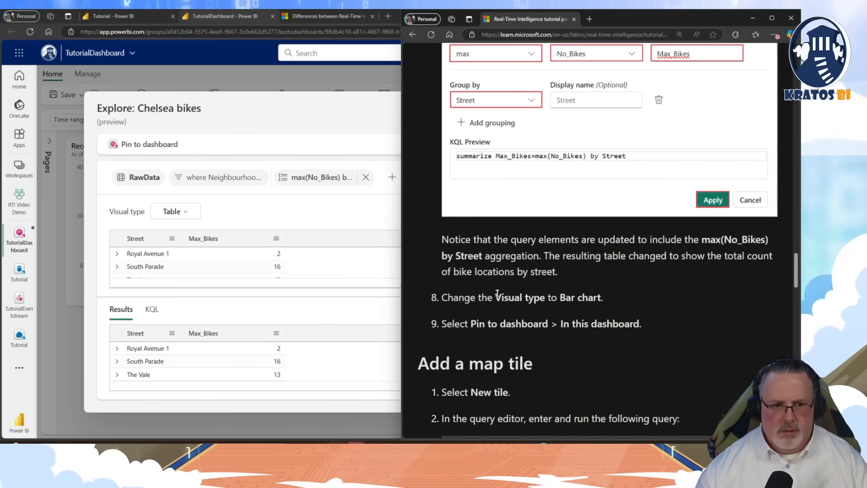
click(386, 292)
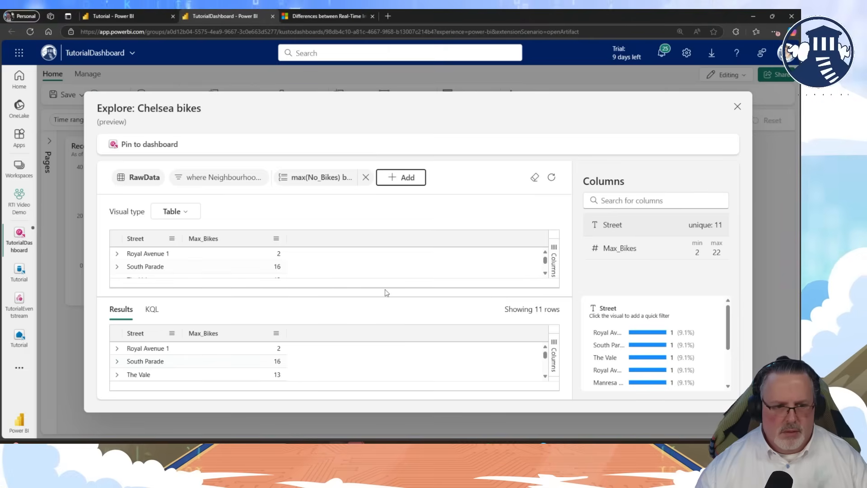
click(146, 311)
click(120, 316)
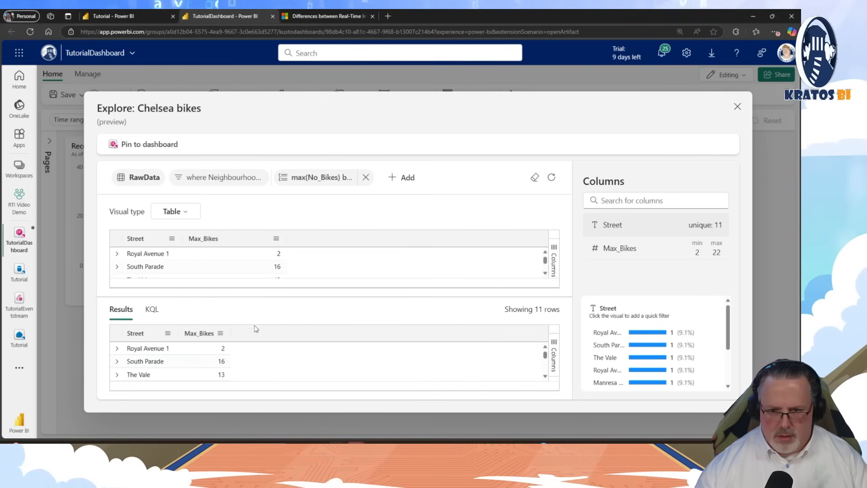
click(554, 344)
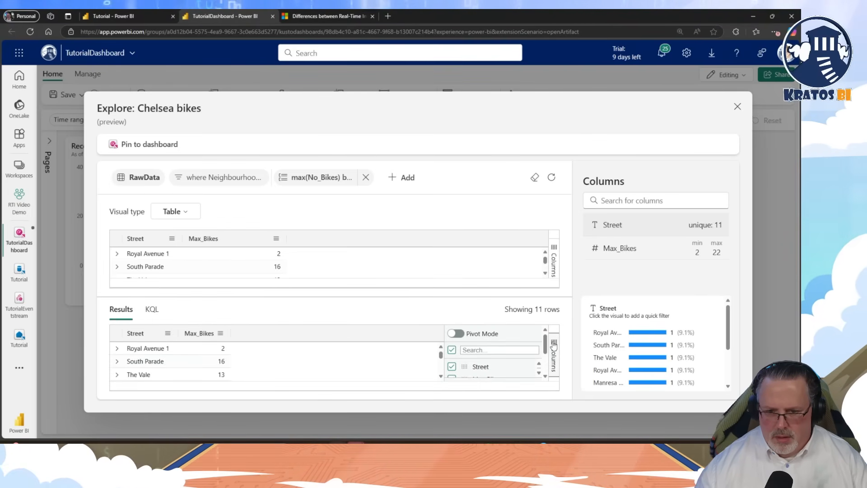
click(555, 345)
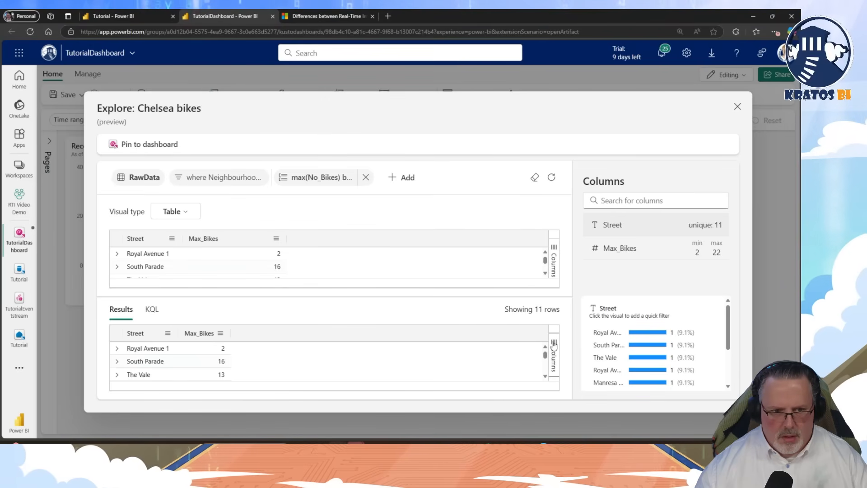
click(174, 211)
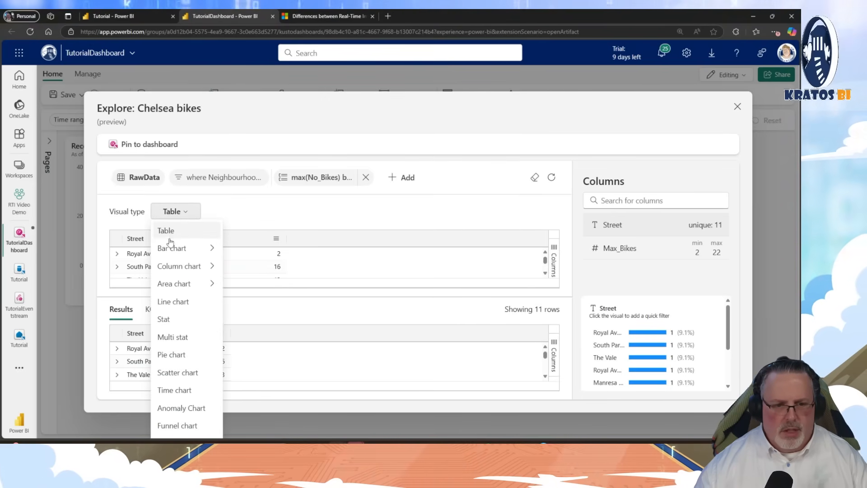
mouse_move(209, 249)
click(240, 254)
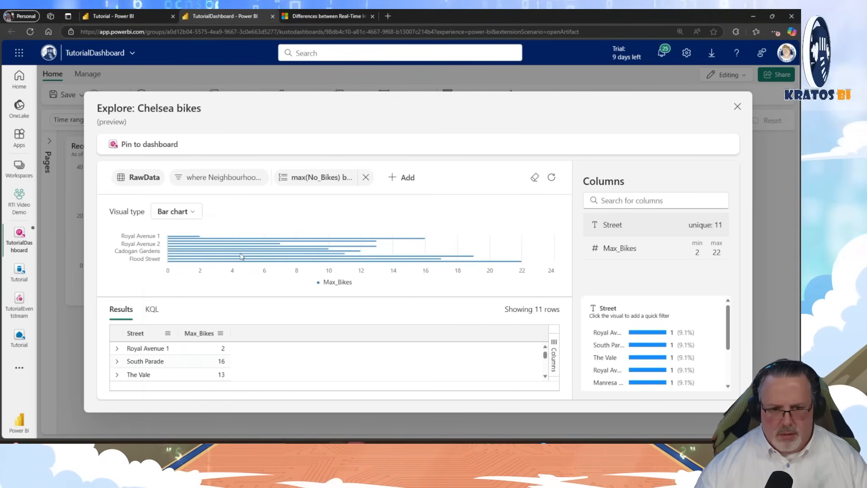
- Pin the bar chart to this dashboard as a tile named Chelsea Bikes and move the Chelsea bikes table tile below it
key(alt+Tab)
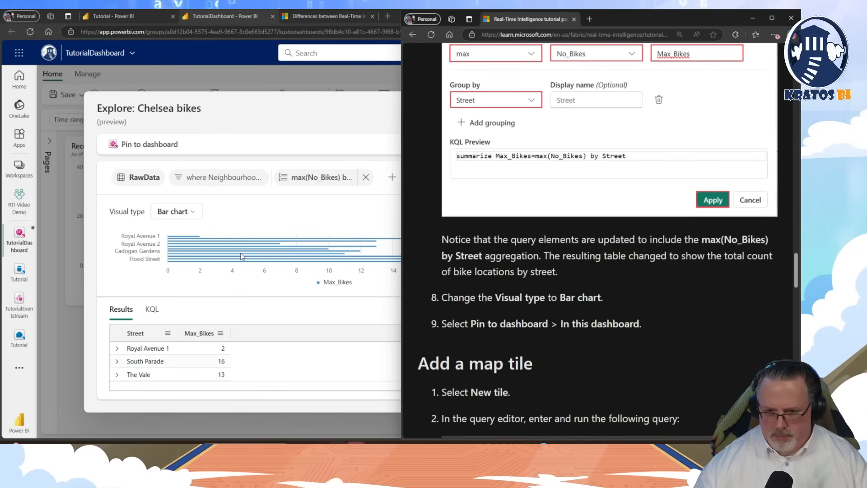
key(alt+Tab)
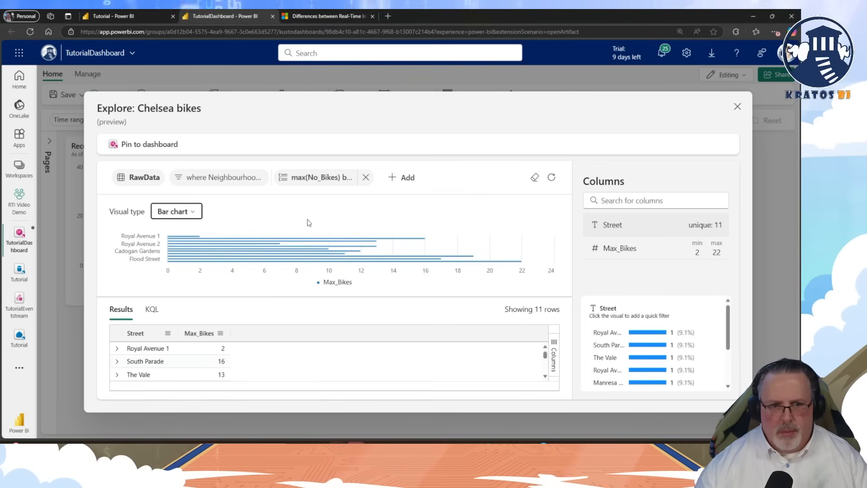
click(149, 144)
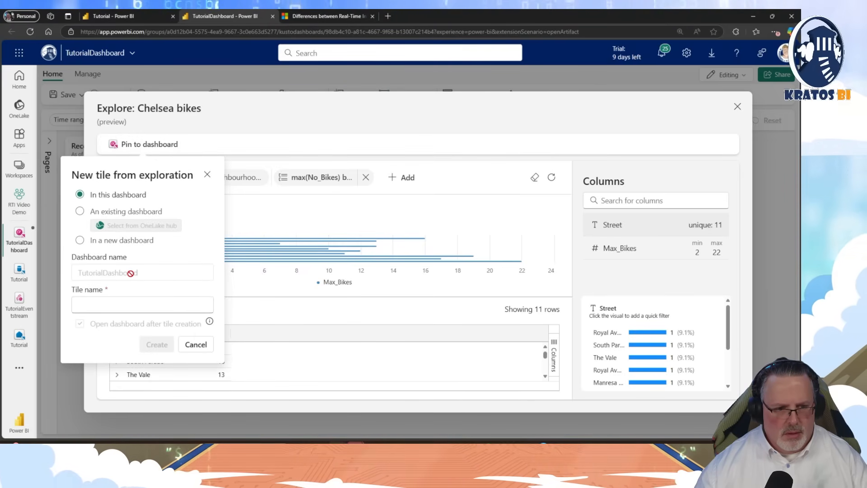
key(alt+Tab)
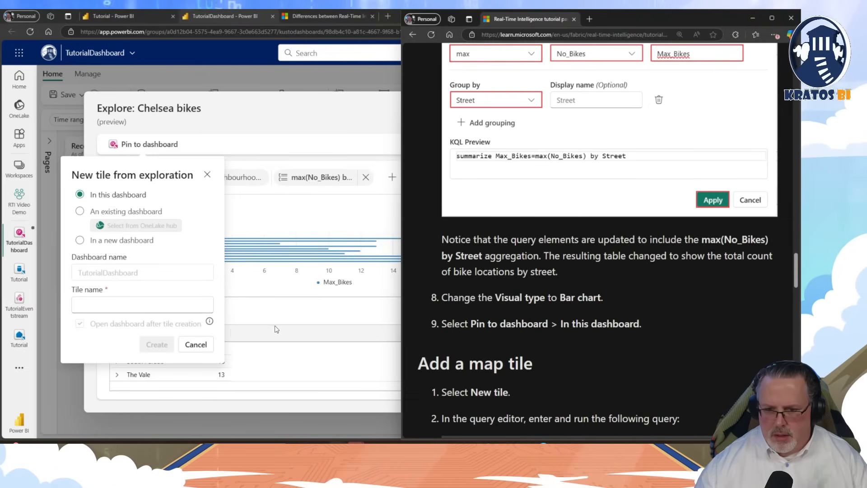
click(145, 310)
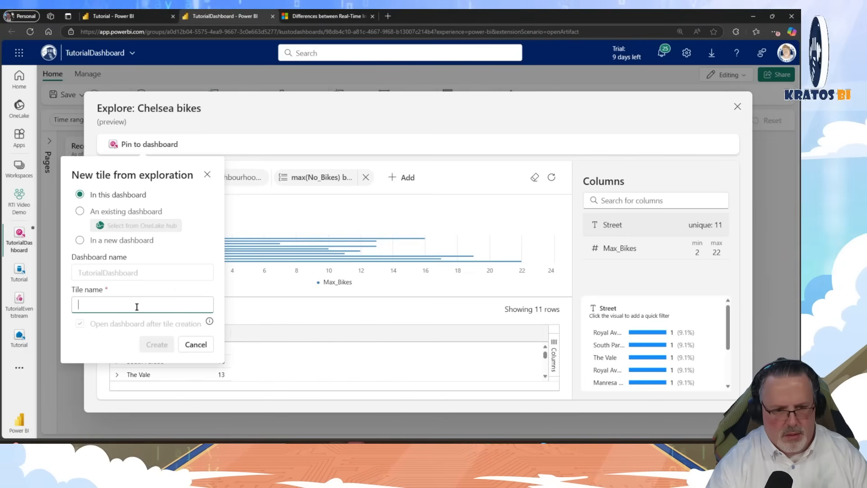
text(Chelsea)
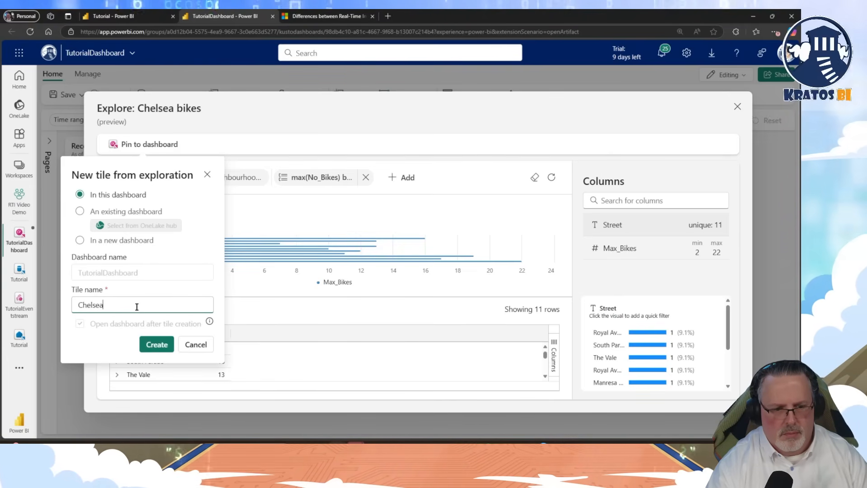
text( Bikes)
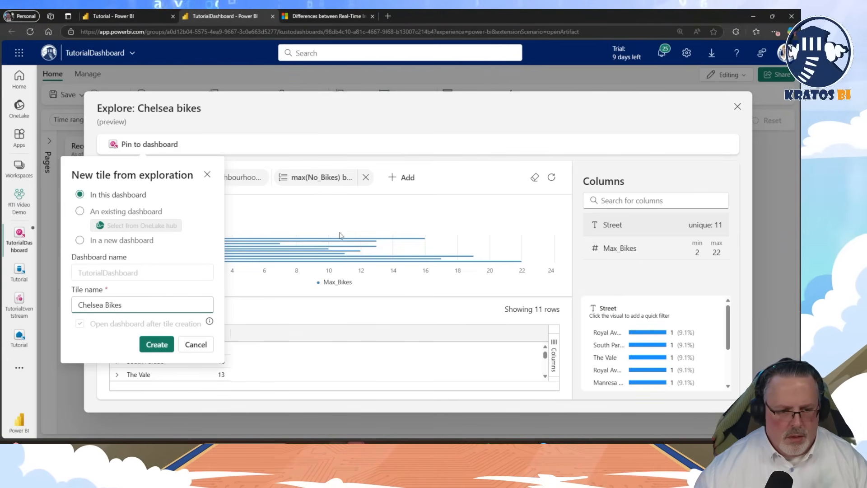
click(154, 341)
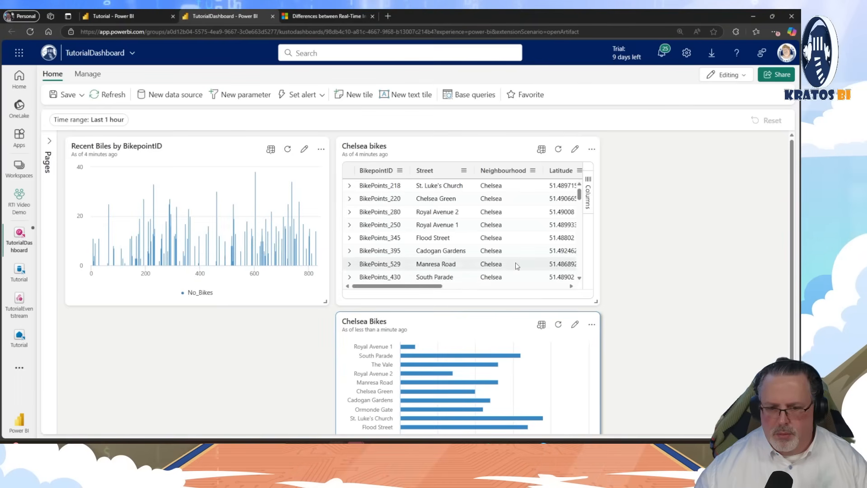
drag(445, 329, 444, 297)
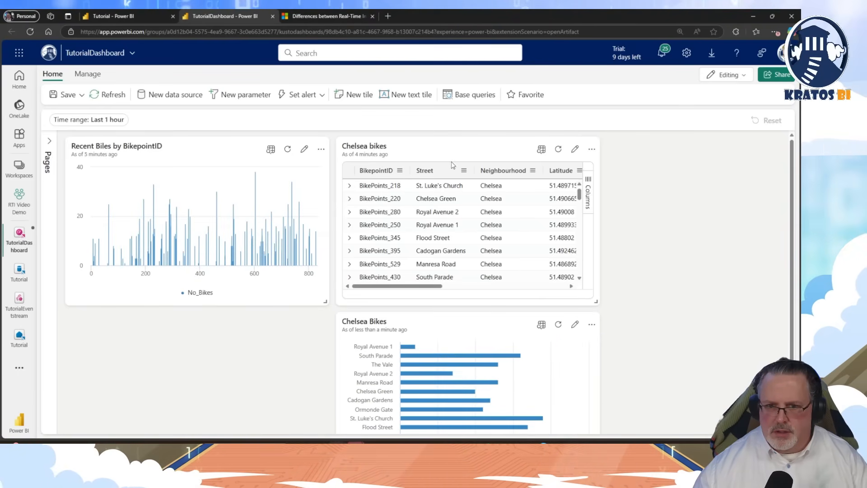
drag(452, 145, 429, 315)
- Copy the tutorial's map tile query into a new dashboard tile and run RawData | where Timestamp > ago(1h)
key(alt+Tab)
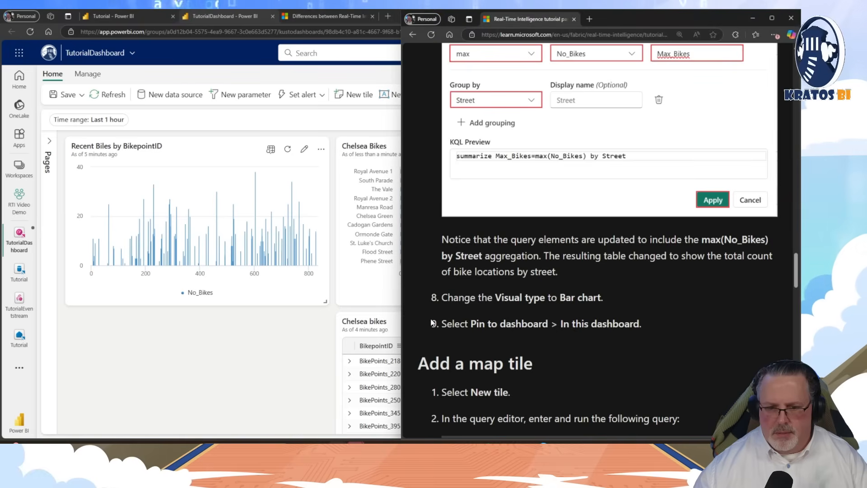
scroll(435, 317, down, 3)
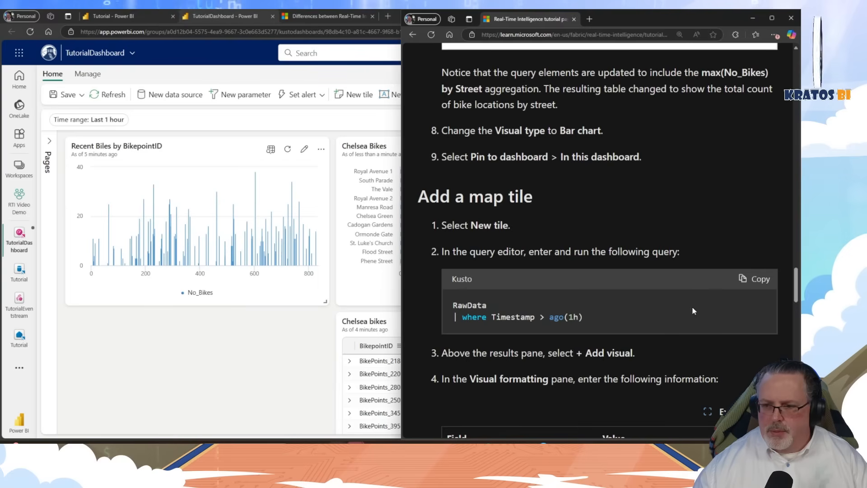
click(755, 283)
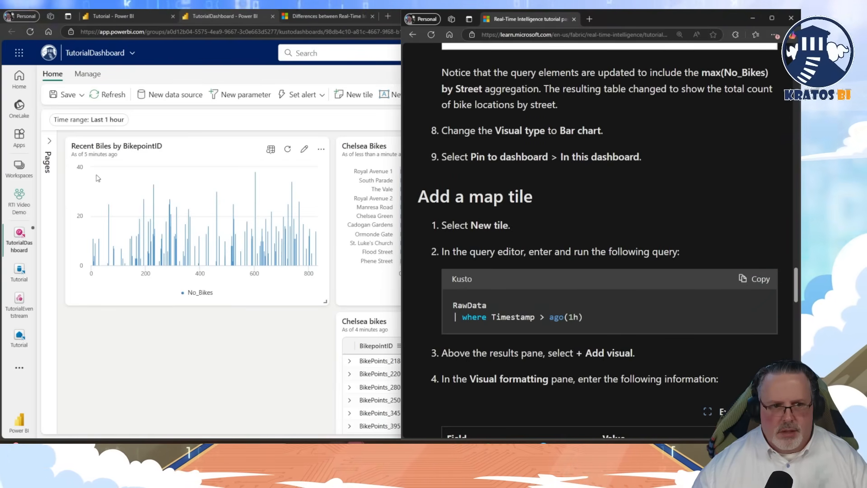
click(195, 109)
click(371, 103)
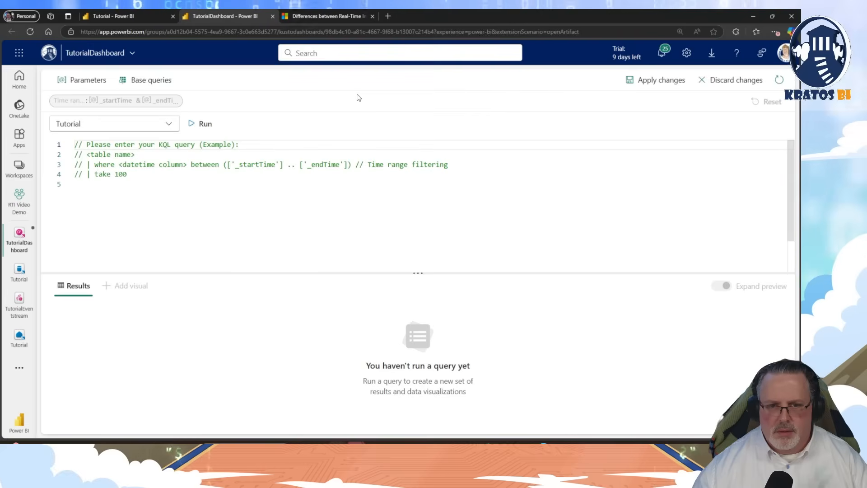
drag(131, 175, 75, 145)
key(ctrl+v)
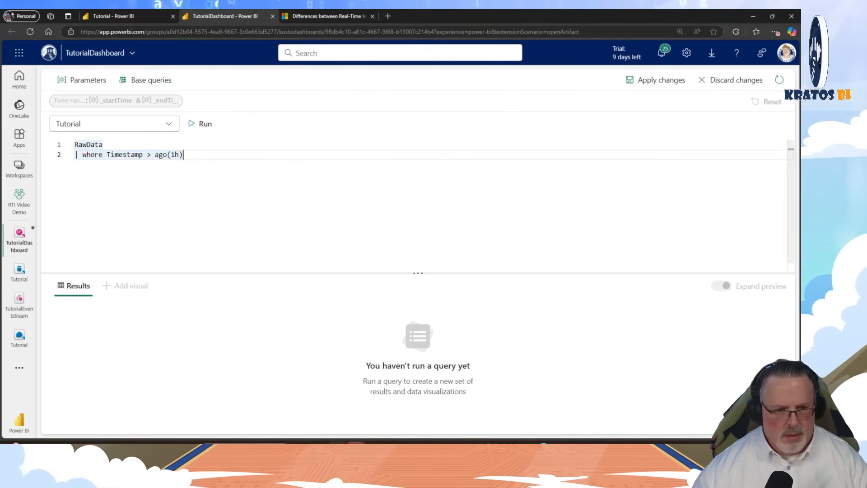
click(208, 131)
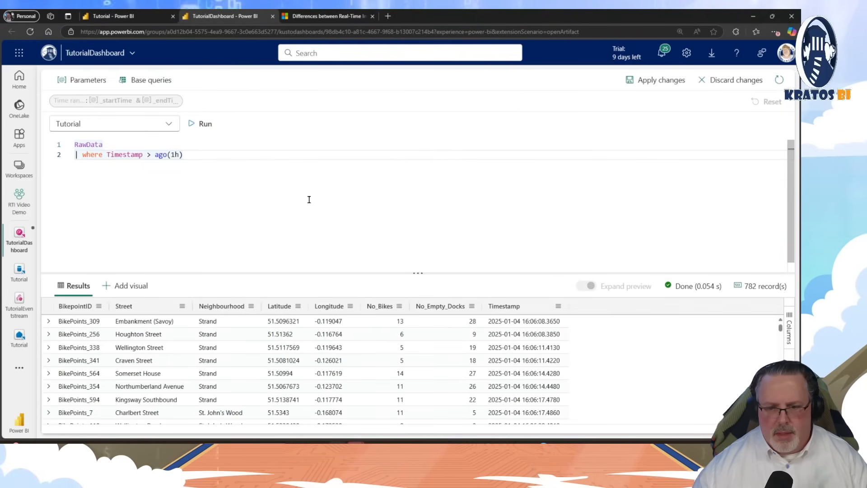
- Check the tutorial's next map tile instruction and add a visual to the query results
key(alt+Tab)
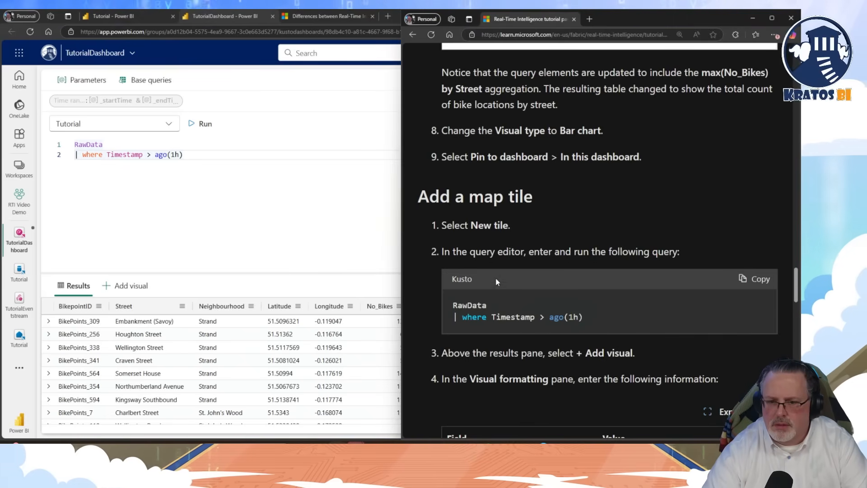
scroll(496, 280, down, 3)
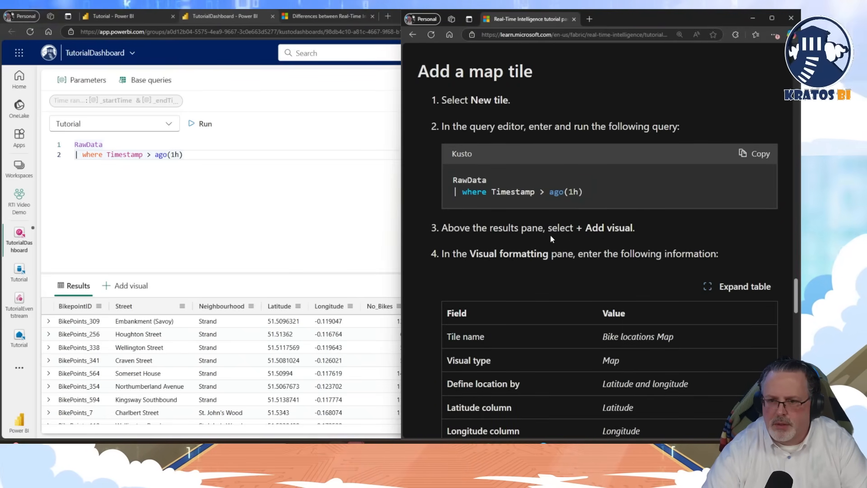
click(137, 286)
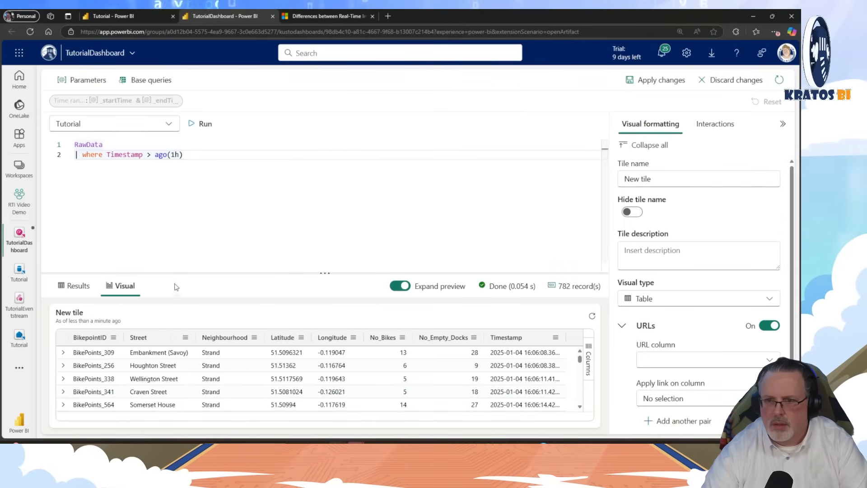
- Copy the tile name Bike locations Map from the tutorial's formatting table and use it to name the new tile
key(alt+Tab)
scroll(652, 244, down, 3)
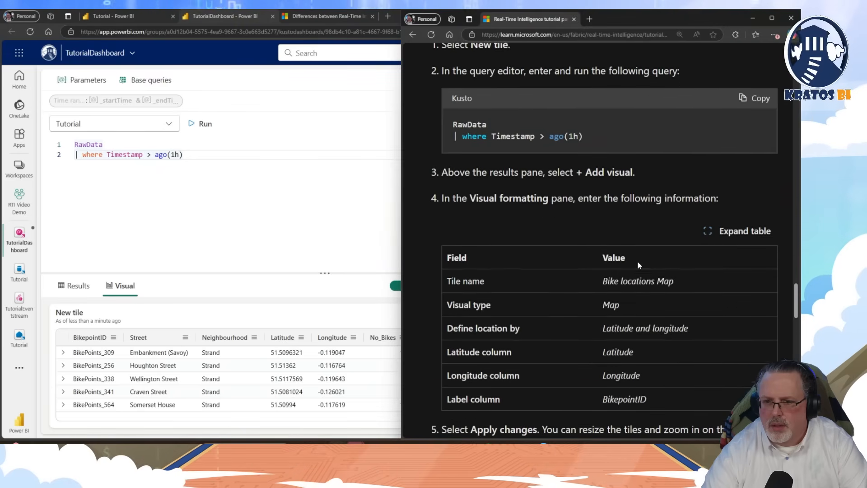
drag(677, 257, 580, 254)
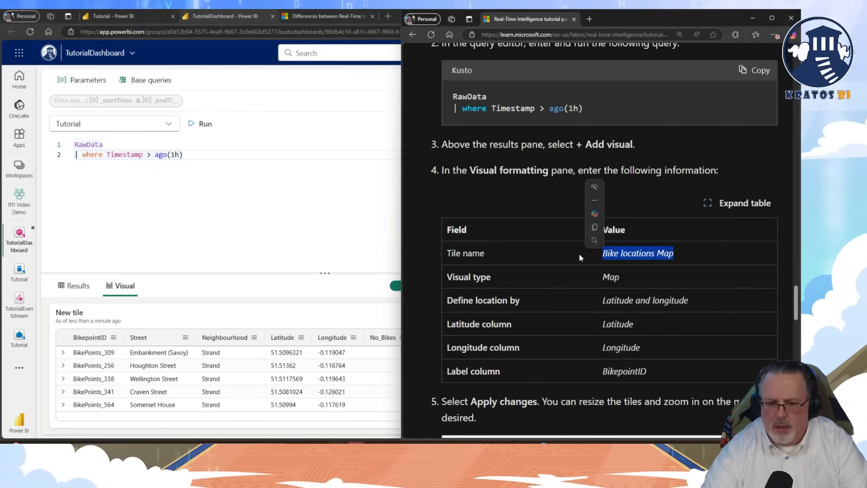
key(ctrl+c)
key(alt+Tab)
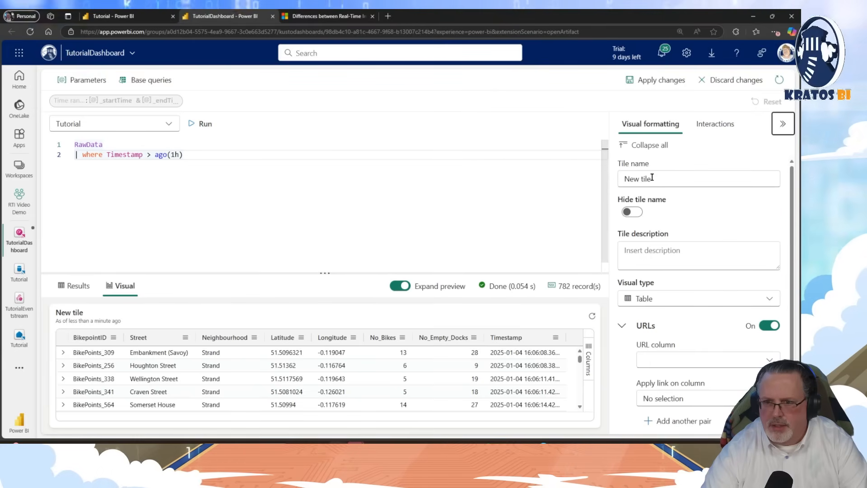
drag(655, 178, 567, 179)
key(ctrl+v)
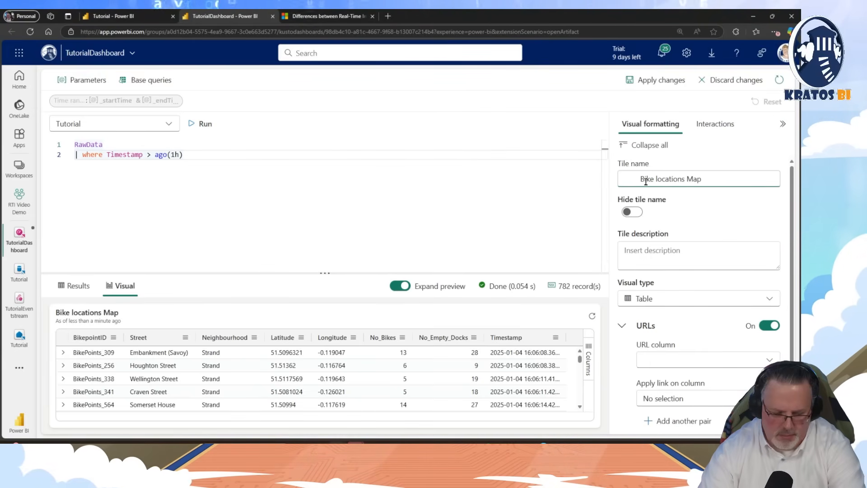
- Set the tile's visual type to Map, as given in the tutorial's formatting table
key(alt+Tab)
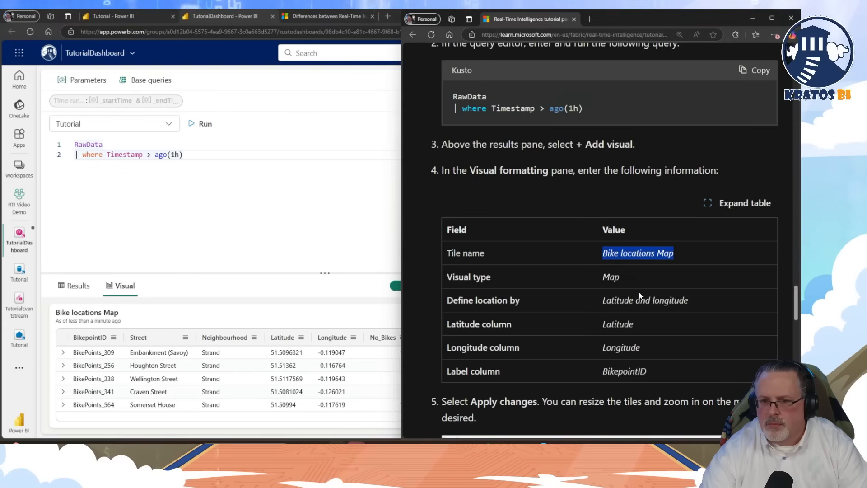
key(alt+Tab)
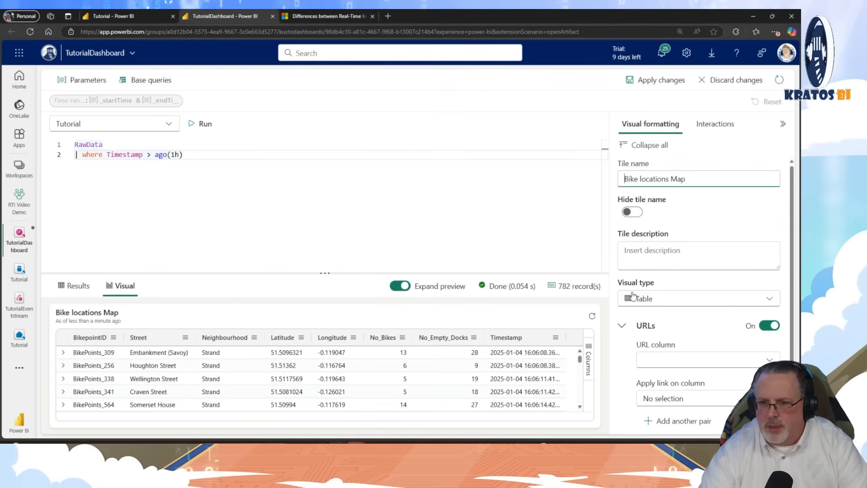
click(659, 300)
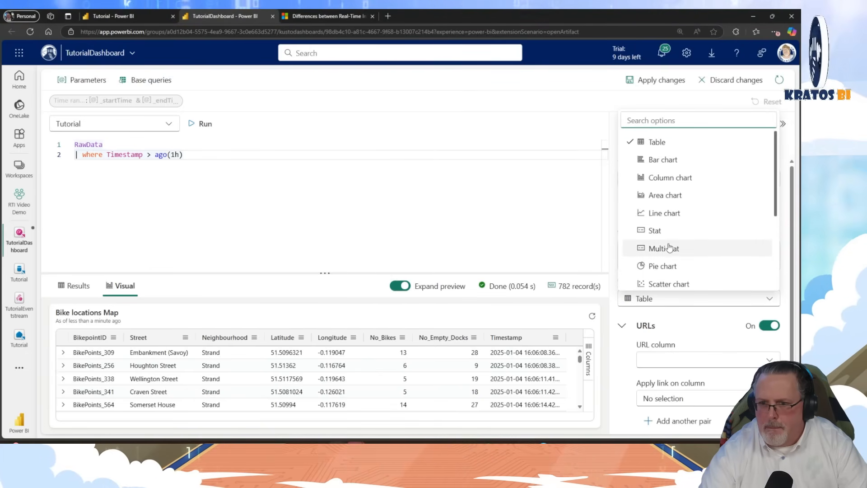
scroll(670, 248, down, 3)
click(662, 231)
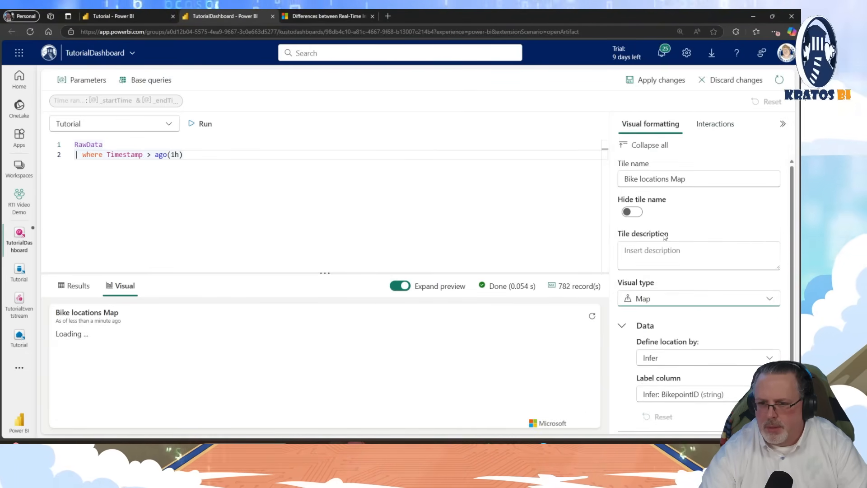
- Set the map tile to define location by Latitude and longitude, following the tutorial's formatting table
key(alt+Tab)
triple_click(651, 249)
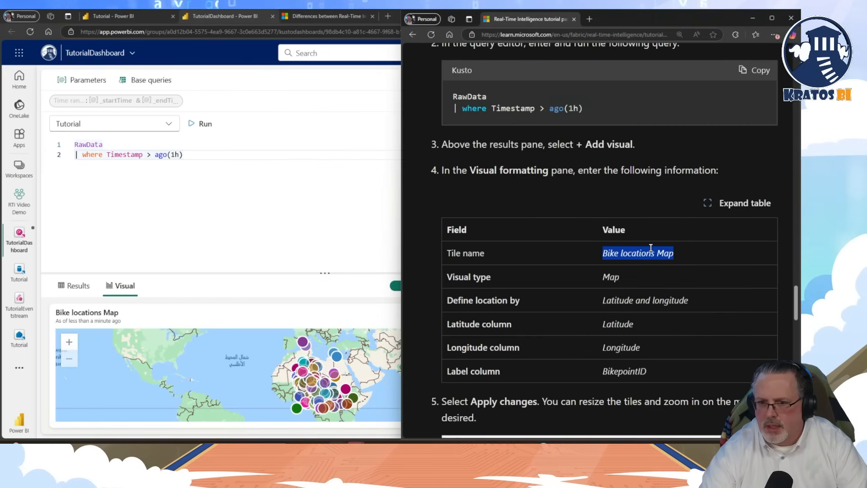
key(alt+Tab)
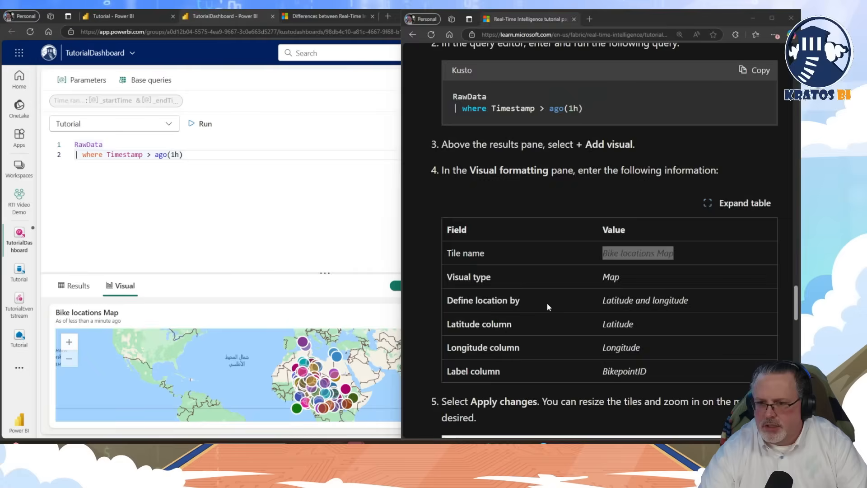
scroll(660, 316, down, 2)
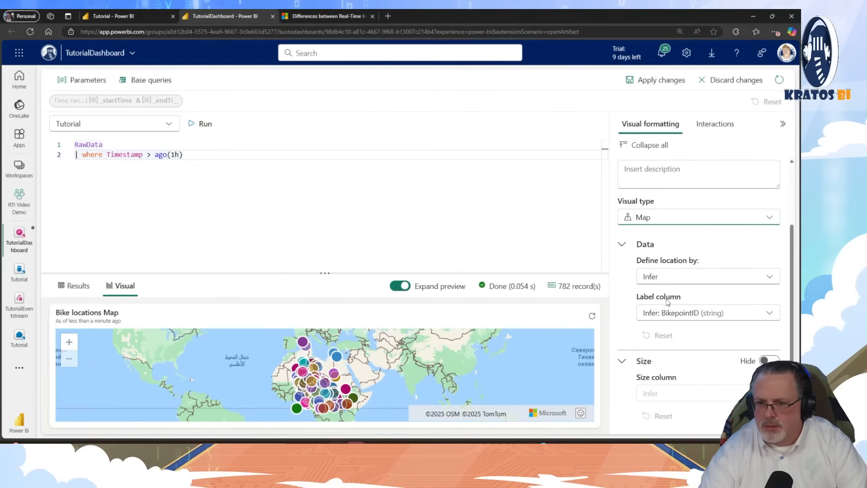
click(679, 276)
click(674, 311)
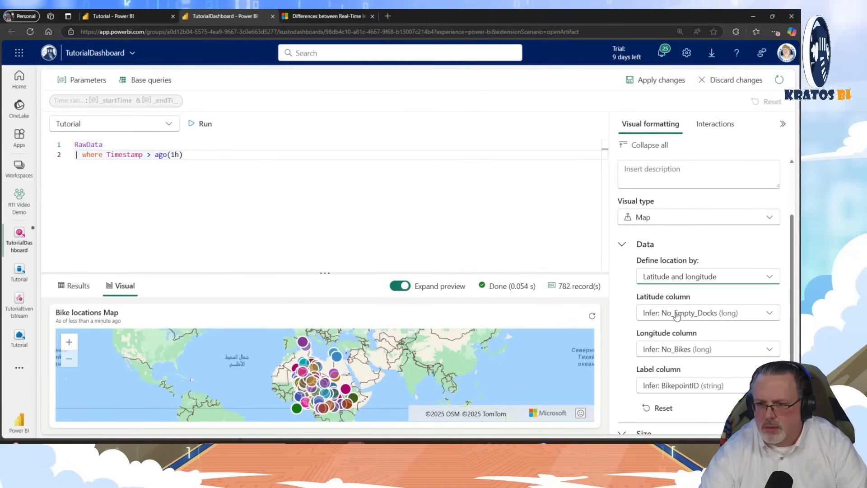
- Set the map's latitude column to Latitude and its longitude column to Longitude, following the tutorial's formatting table
key(alt+Tab)
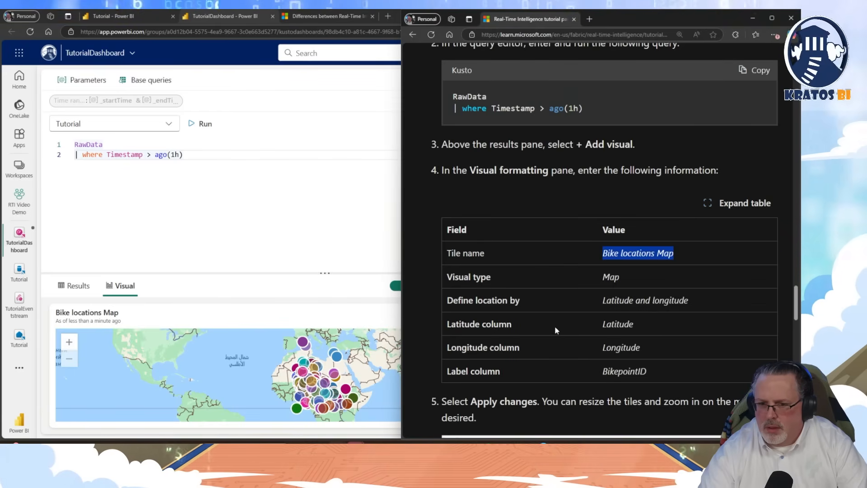
key(alt+Tab)
click(696, 313)
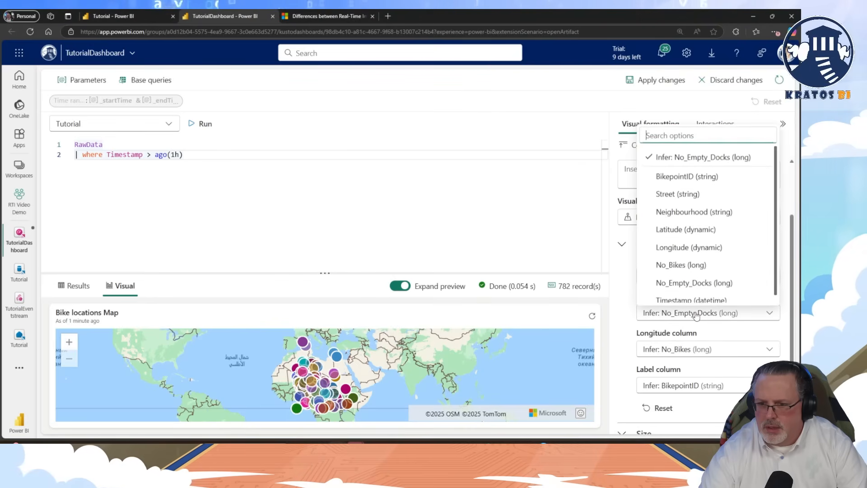
click(686, 229)
click(687, 358)
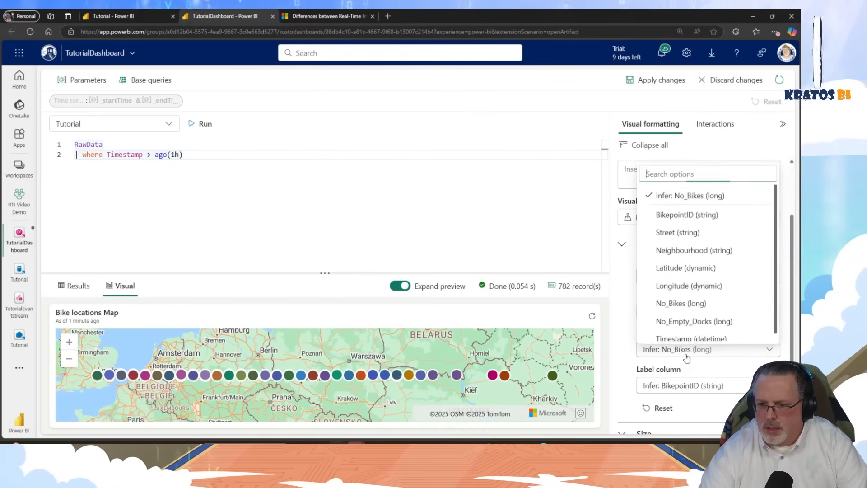
click(685, 283)
- Set the map's label column to BikepointID, following the tutorial's formatting table
key(alt+Tab)
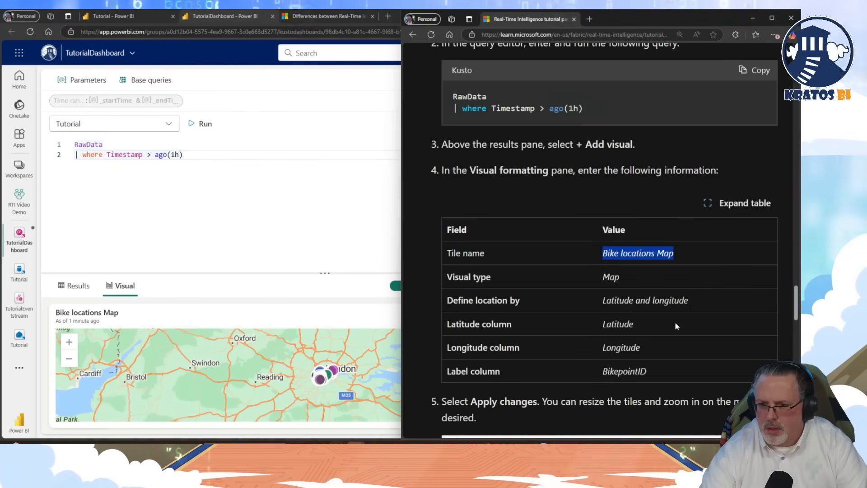
key(alt+Tab)
scroll(676, 325, down, 2)
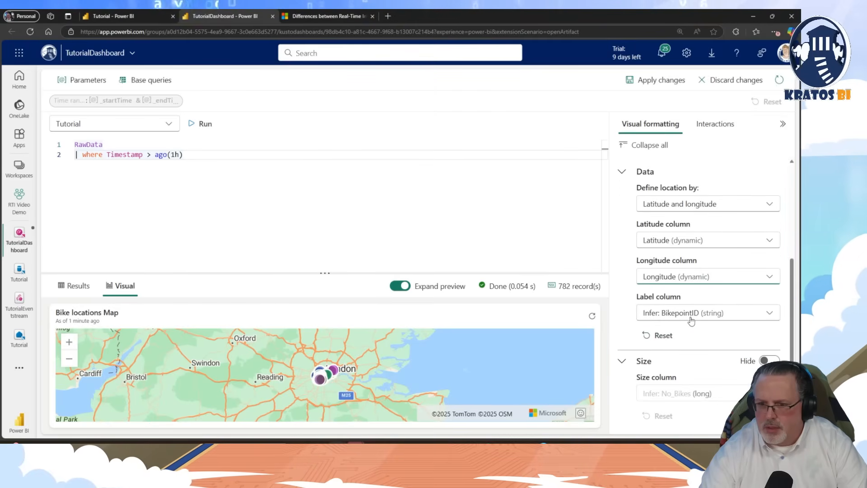
click(691, 315)
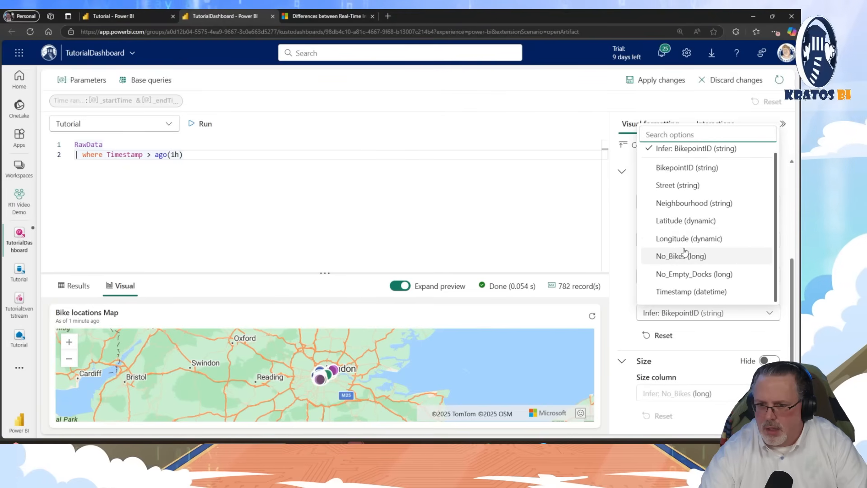
click(683, 177)
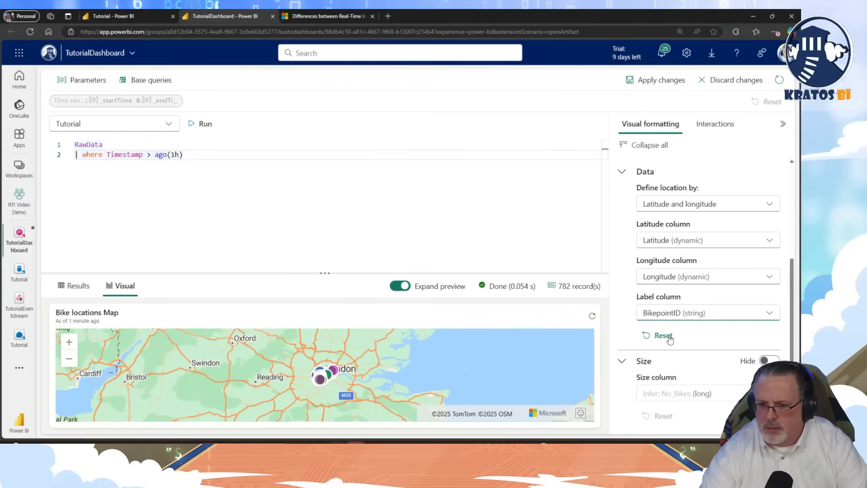
- Check the tutorial's step after the formatting table and apply the map tile's changes to the dashboard
key(alt+Tab)
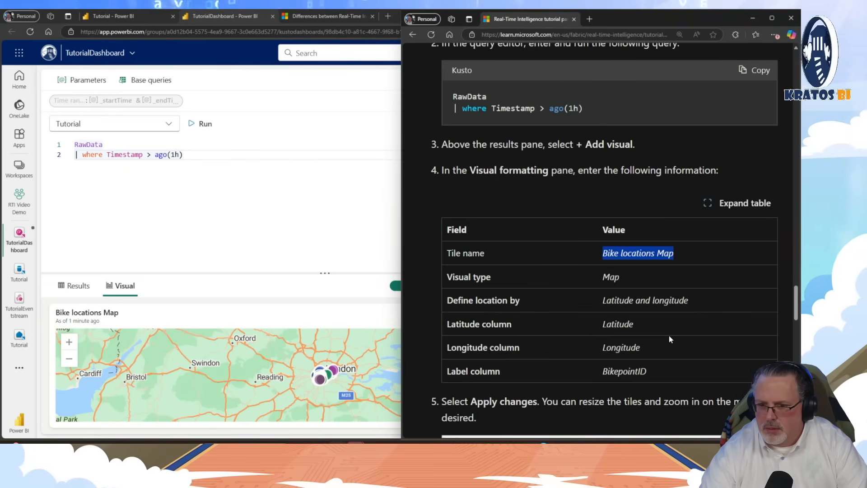
scroll(669, 337, down, 5)
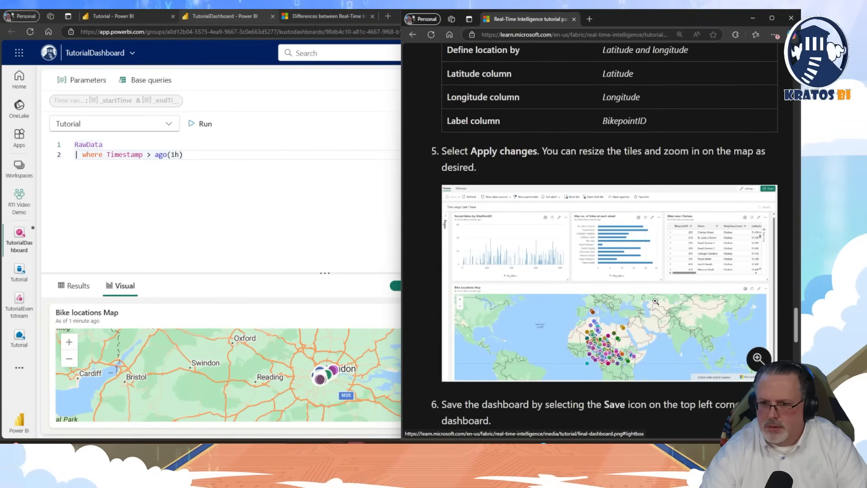
key(alt+Tab)
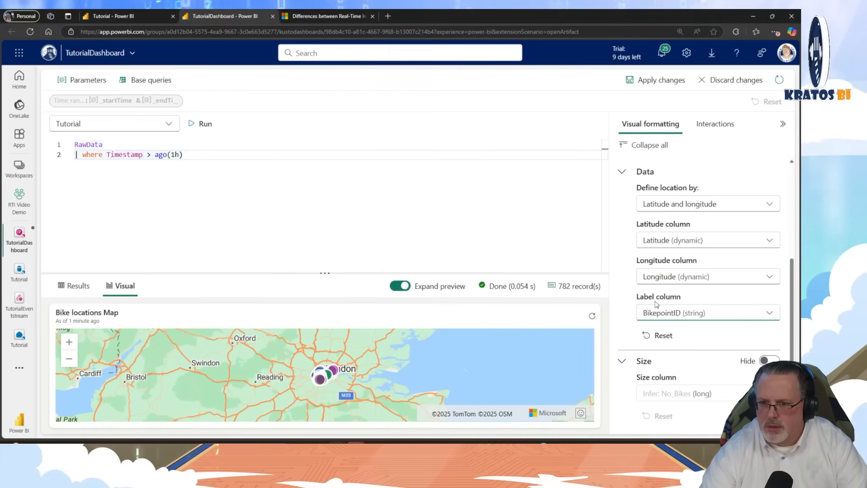
click(657, 80)
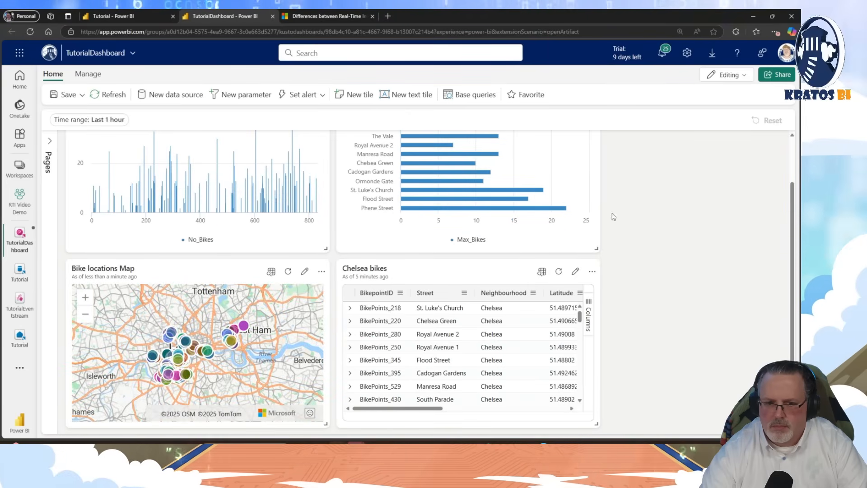
- Rearrange the tiles with the Chelsea bikes table beside the recent bikes chart and the Chelsea Bikes bar chart at the second row's far end
drag(412, 269, 413, 109)
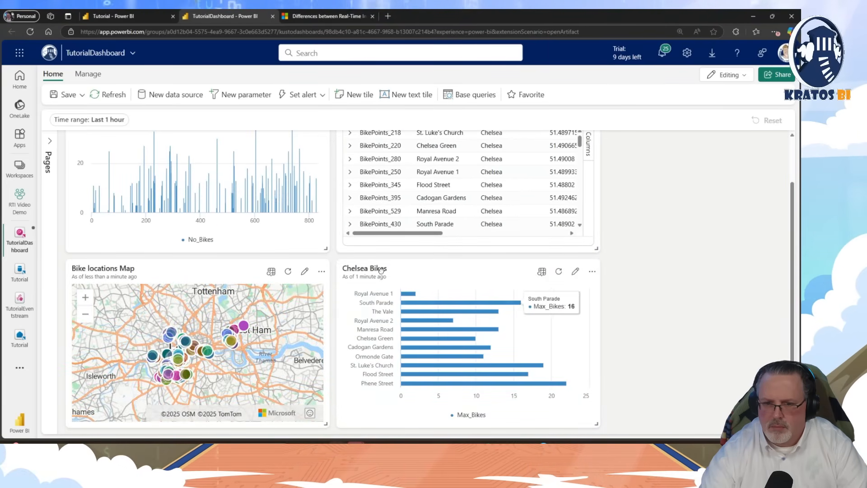
drag(380, 276, 771, 226)
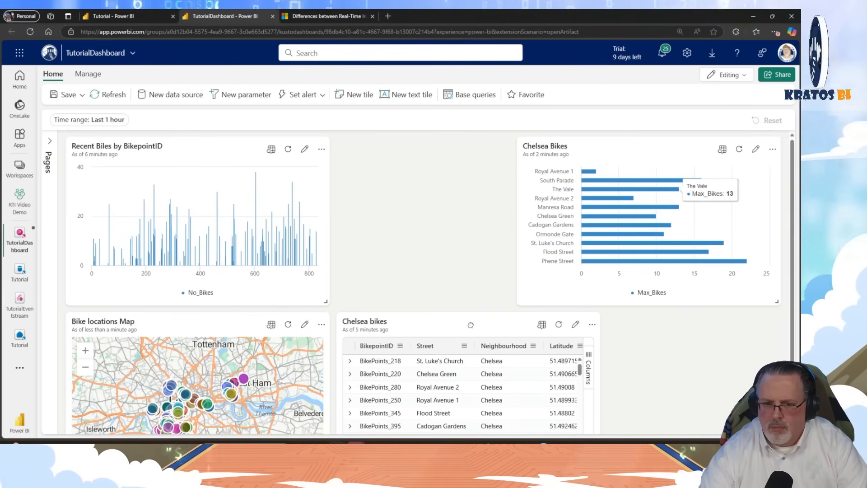
drag(470, 324, 542, 190)
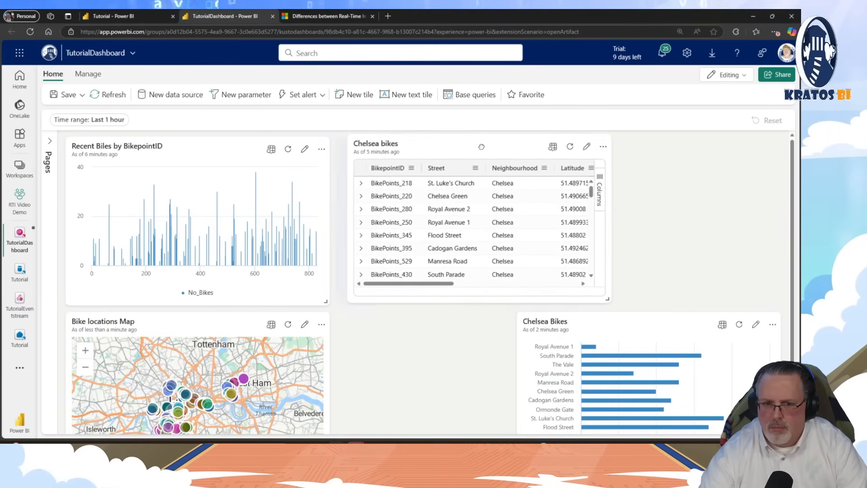
drag(552, 324, 711, 337)
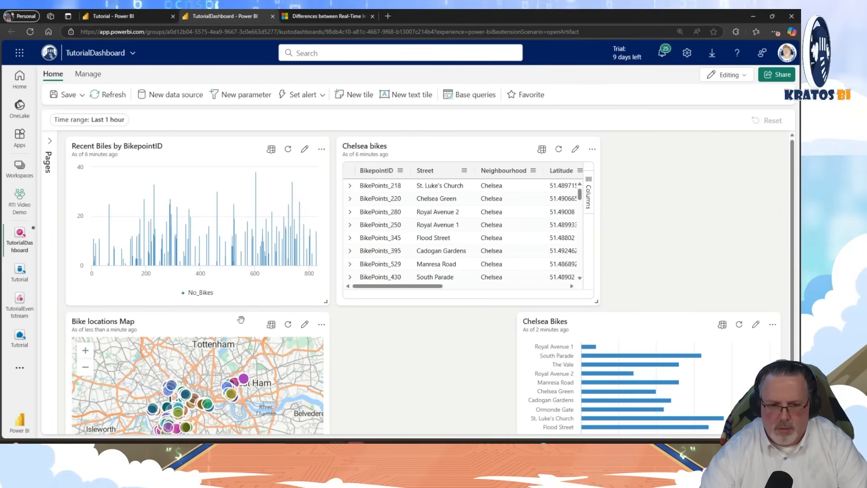
- Widen the Bike locations Map tile to fill the gap up to the Chelsea Bikes bar chart
scroll(357, 420, down, 2)
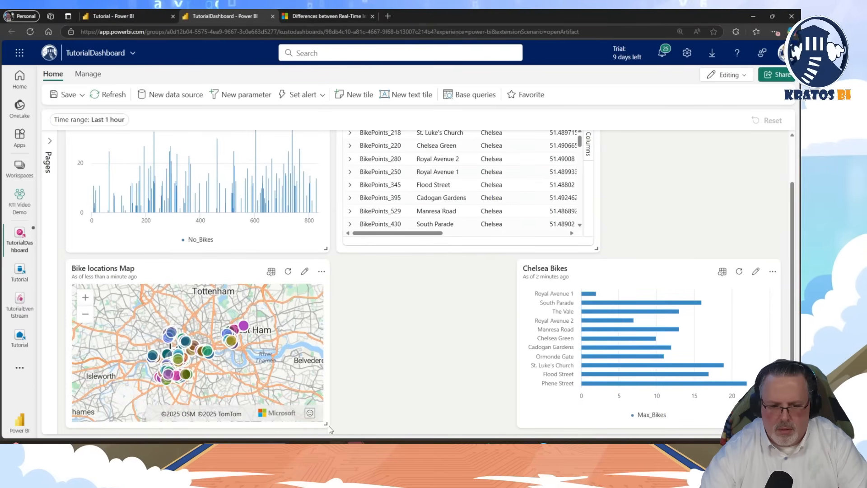
drag(328, 425, 508, 428)
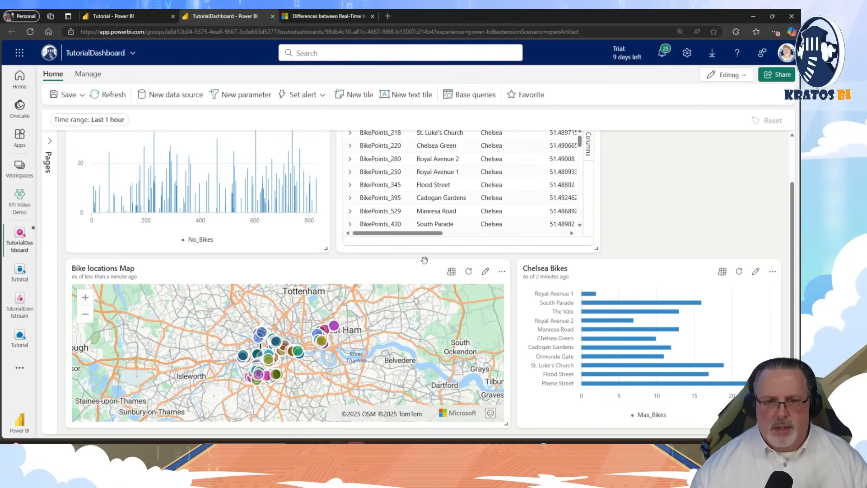
- Check the tutorial's final dashboard instruction and save the TutorialDashboard
key(alt+Tab)
scroll(516, 275, down, 3)
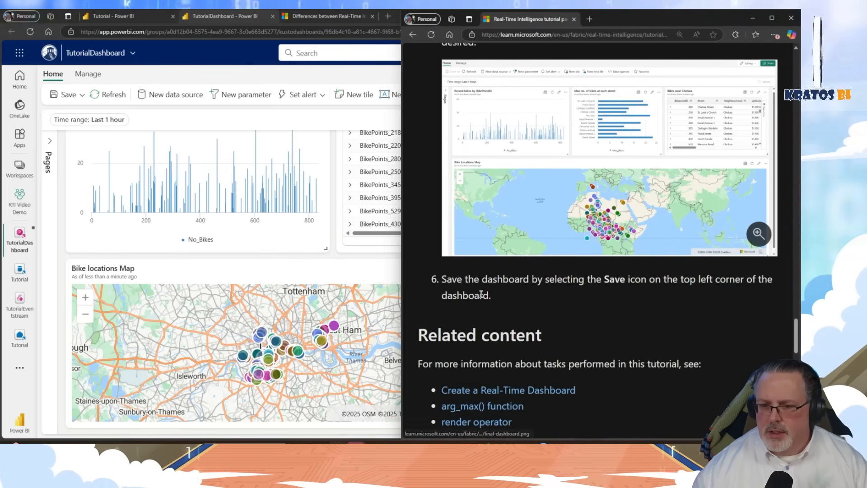
key(alt+Tab)
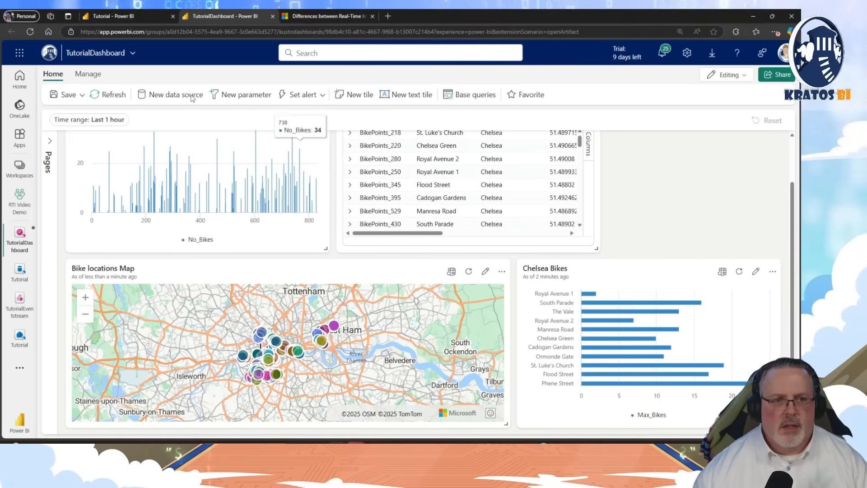
click(67, 97)
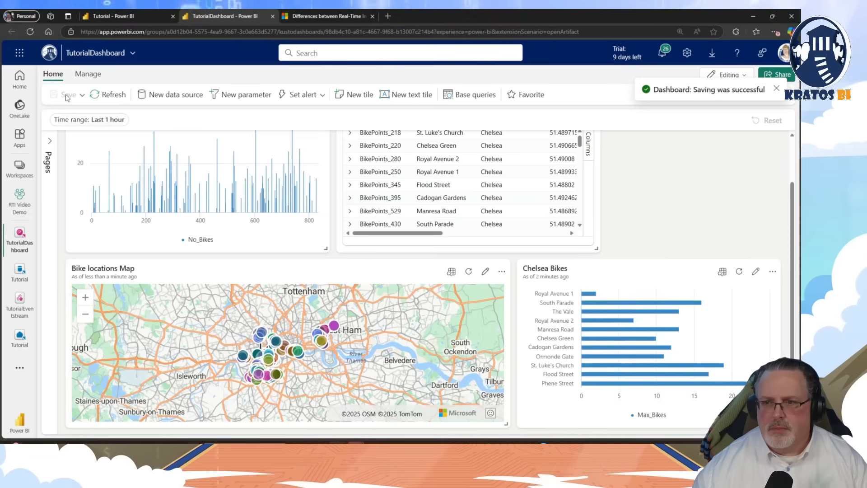
- Open Tutorial part 6: Create a Power BI report and read its instructions for building the report
key(alt+Tab)
scroll(495, 287, down, 3)
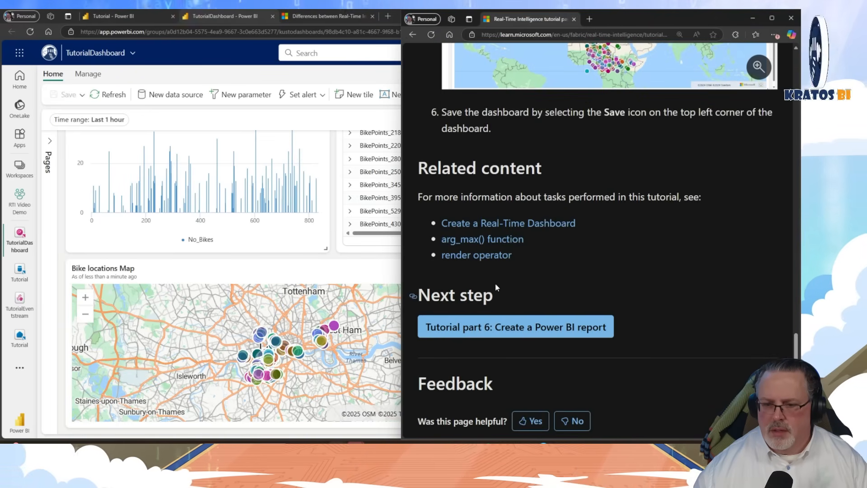
click(494, 326)
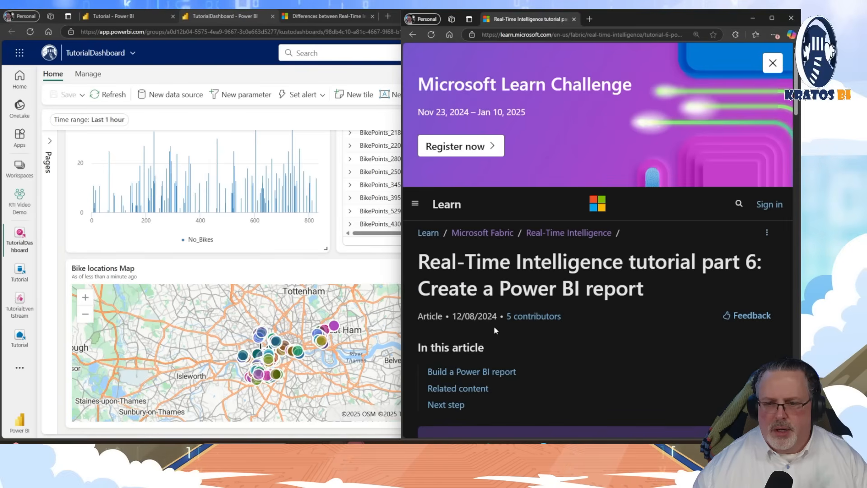
scroll(495, 326, down, 7)
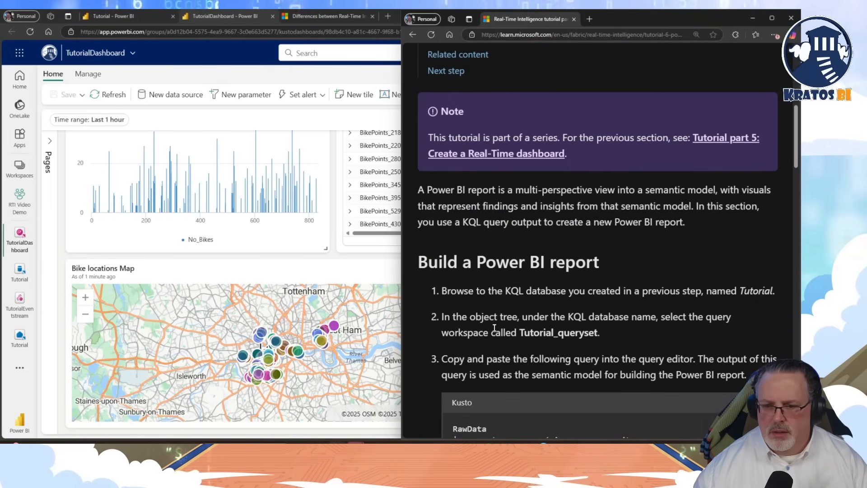
scroll(495, 327, down, 3)
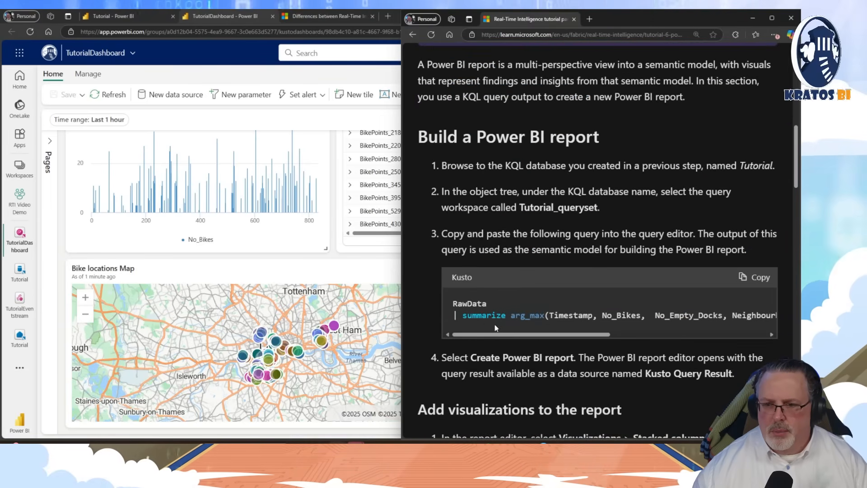
- Open the Tutorial KQL database's queryset and run the tutorial's RawData summarize arg_max query by BikepointID in a new query tab
click(18, 280)
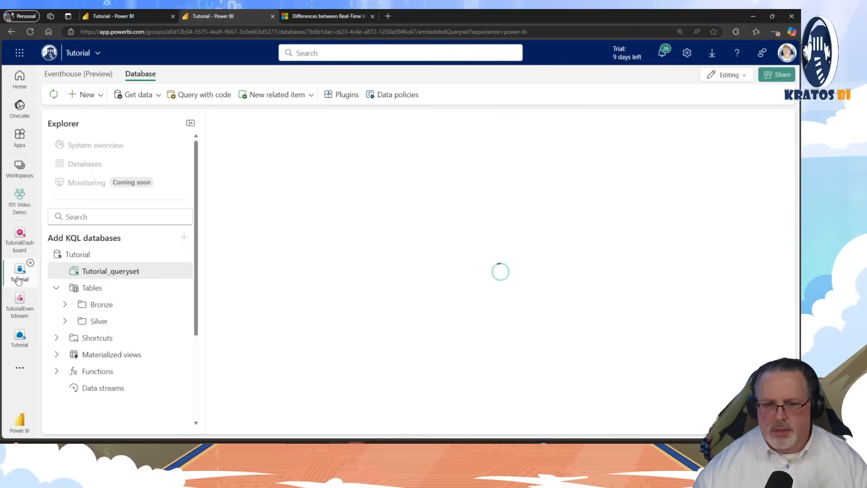
key(alt+Tab)
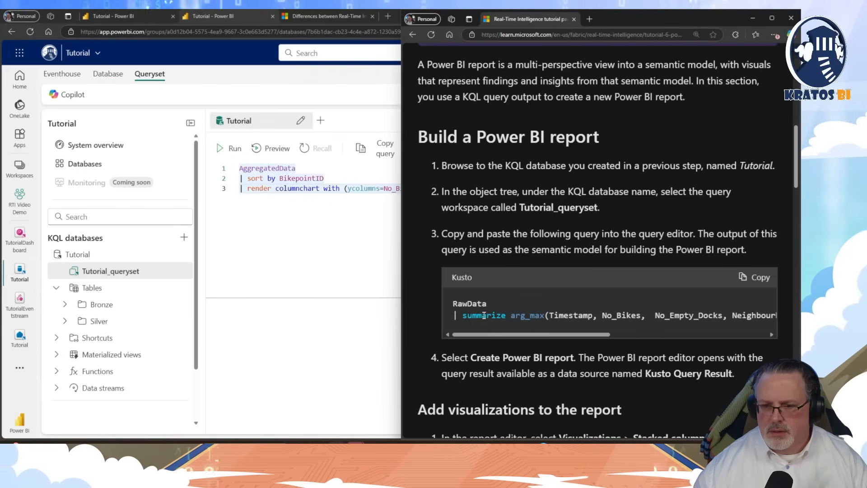
click(758, 277)
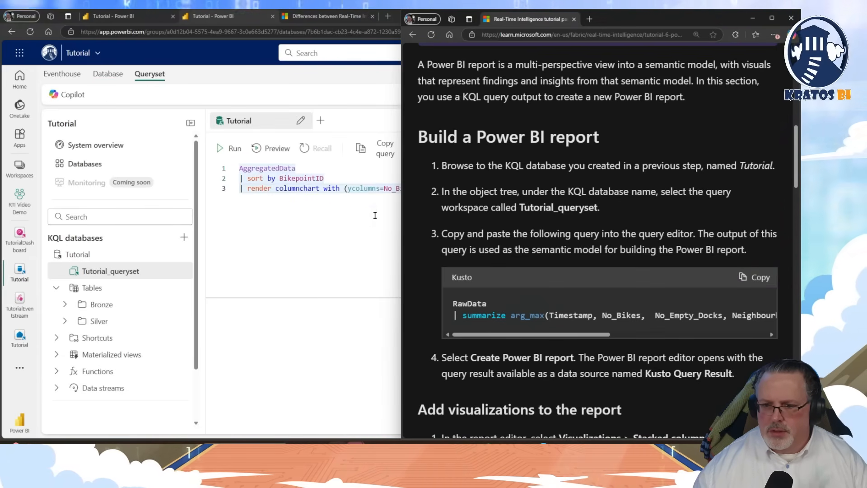
click(286, 212)
click(321, 121)
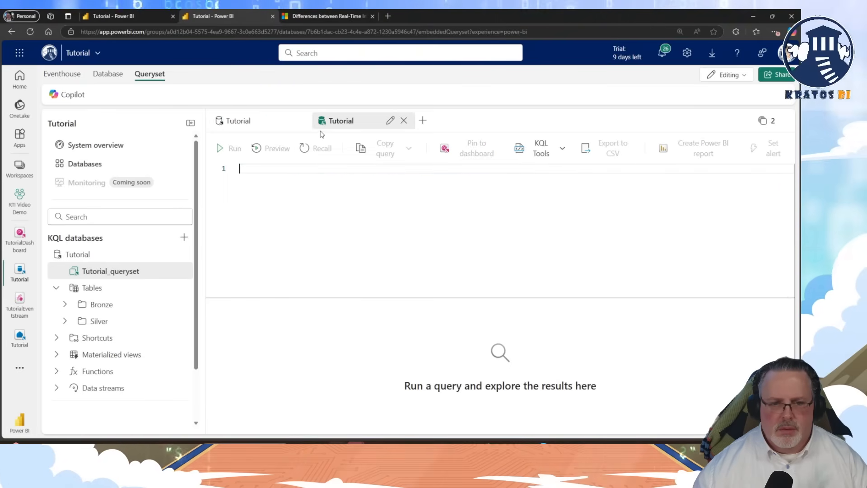
key(ctrl+v)
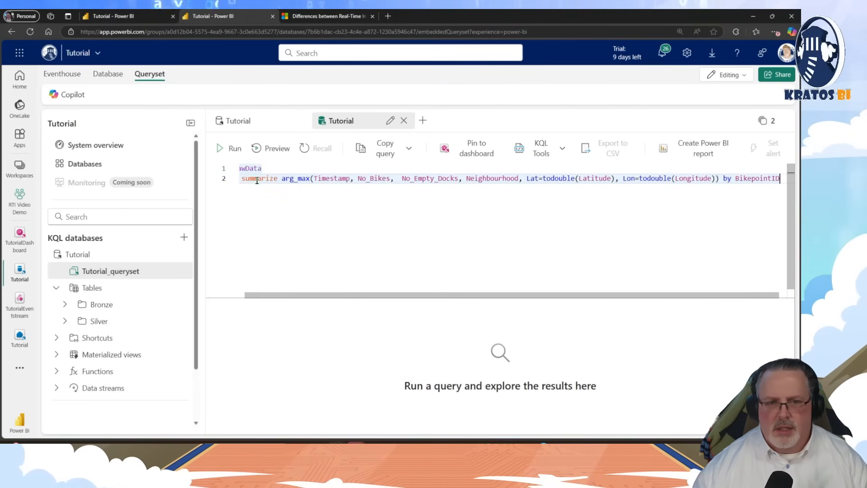
click(232, 149)
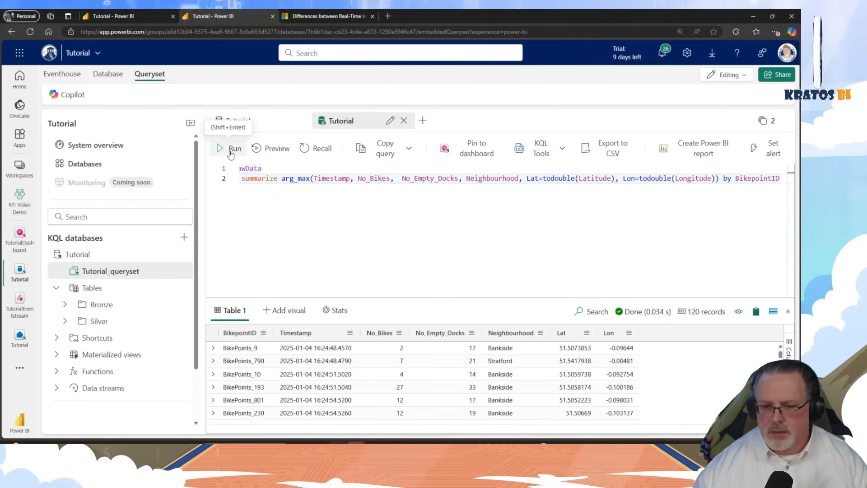
- Check the tutorial's report creation instruction and create a Power BI report from the RawData query result
key(alt+Tab)
scroll(554, 324, down, 3)
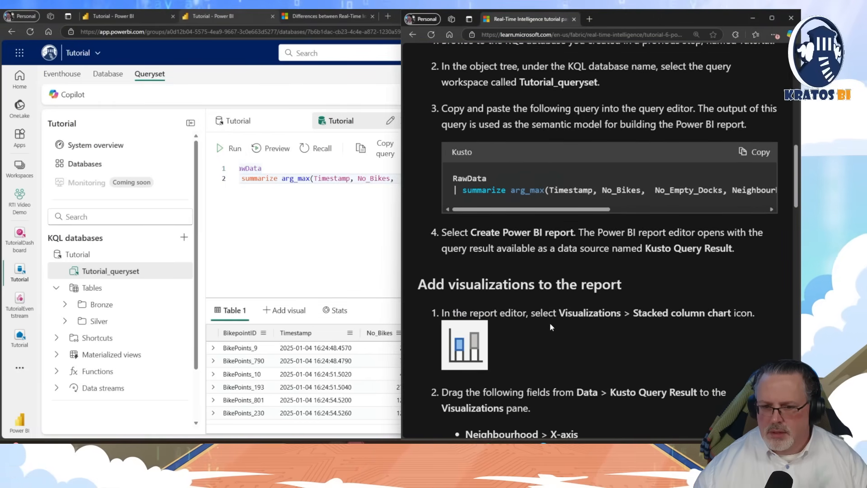
scroll(547, 322, down, 1)
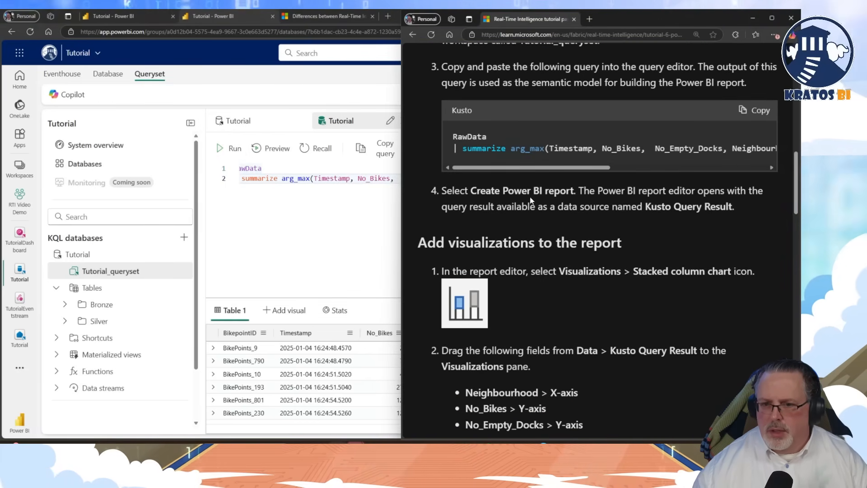
click(354, 199)
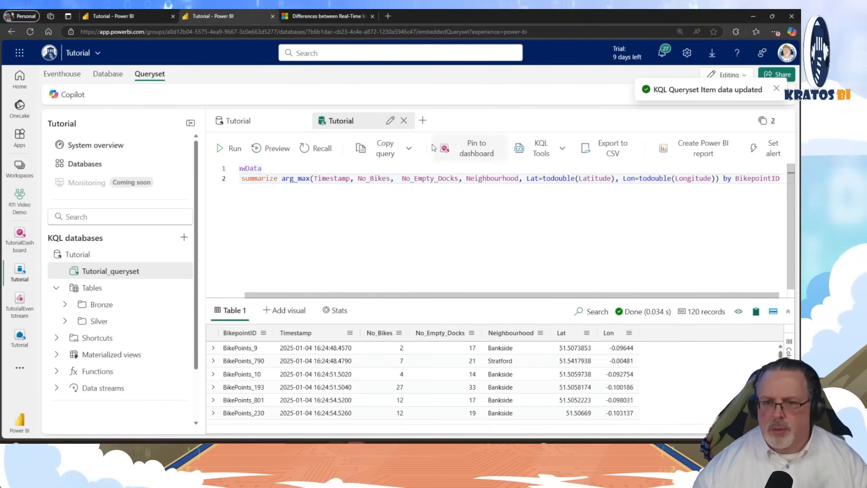
click(696, 153)
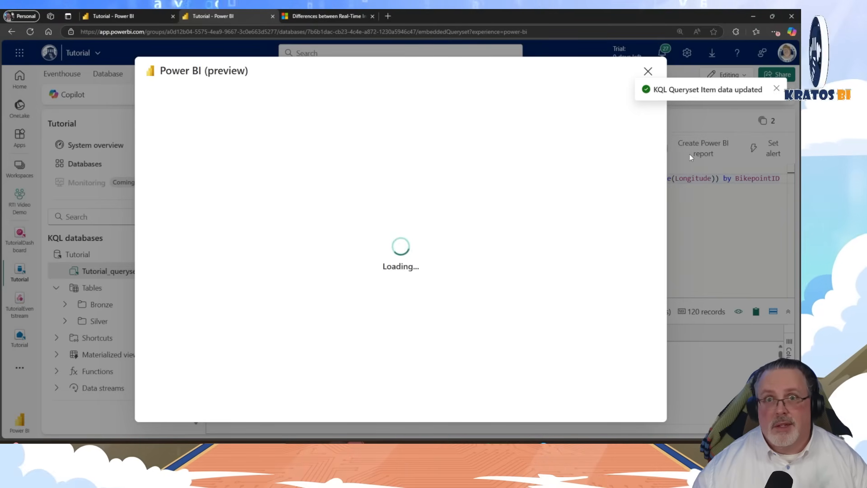
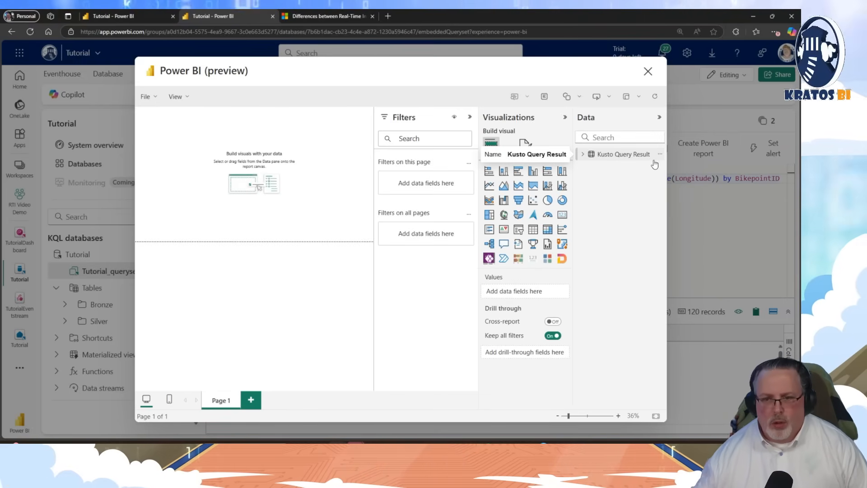
- Following the tutorial, add a stacked column chart to the report page and enlarge it to most of the page width
key(alt+Tab)
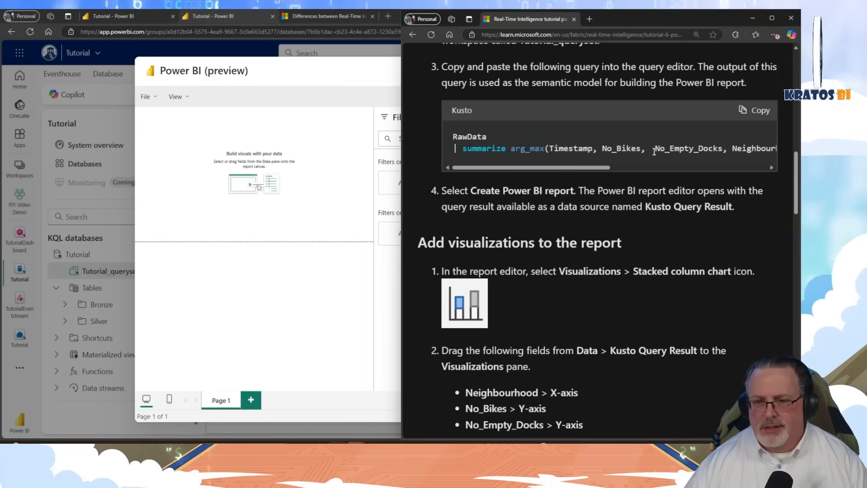
scroll(495, 328, down, 3)
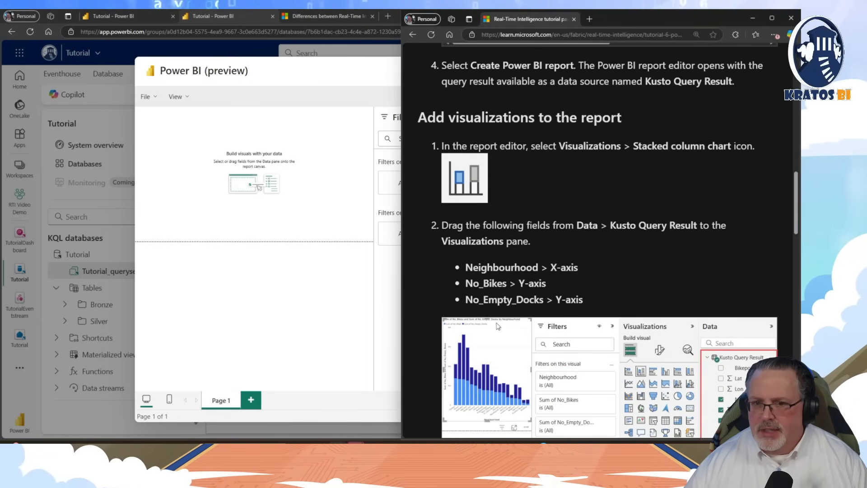
key(alt+Tab)
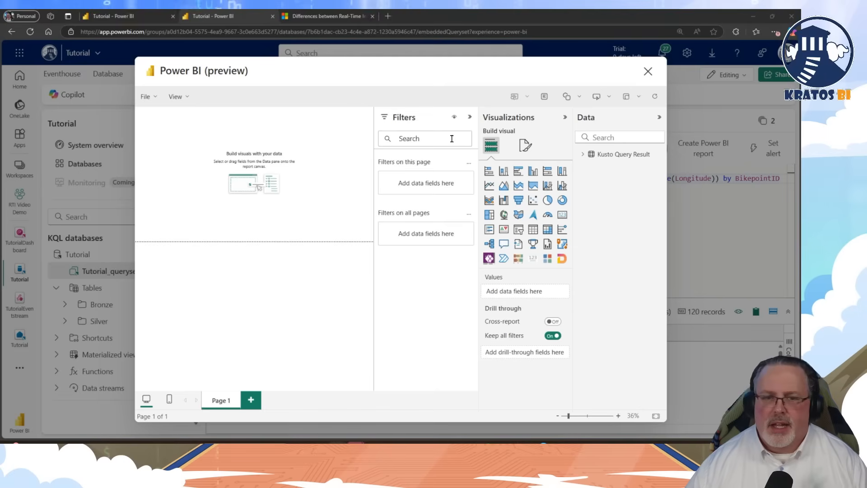
click(504, 172)
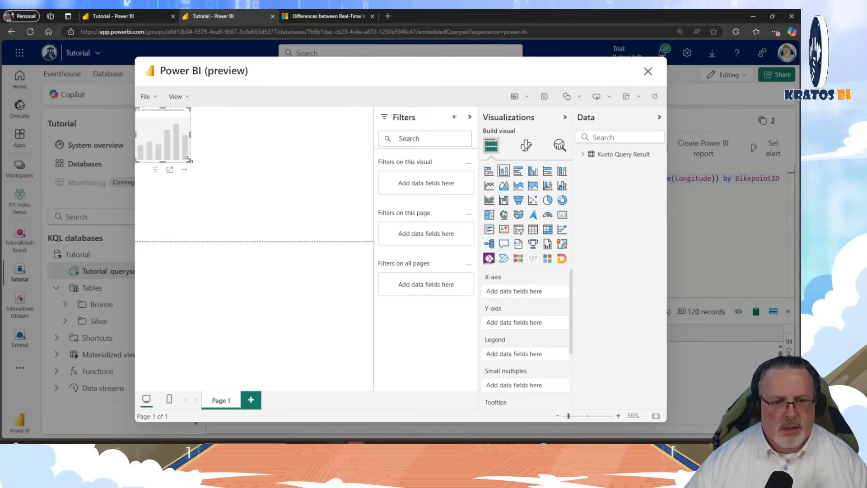
drag(190, 161, 314, 212)
- Check the tutorial's field assignments and put Neighbourhood from Kusto Query Result on the stacked column chart's X-axis
key(alt+Tab)
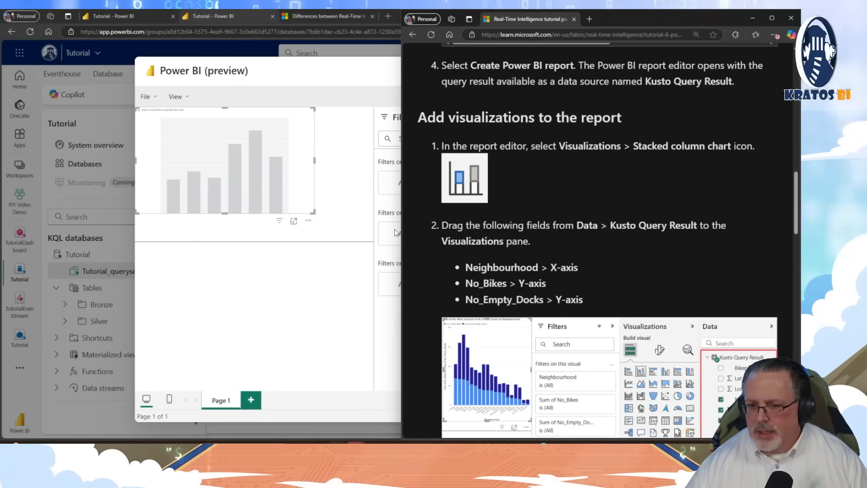
scroll(495, 266, down, 5)
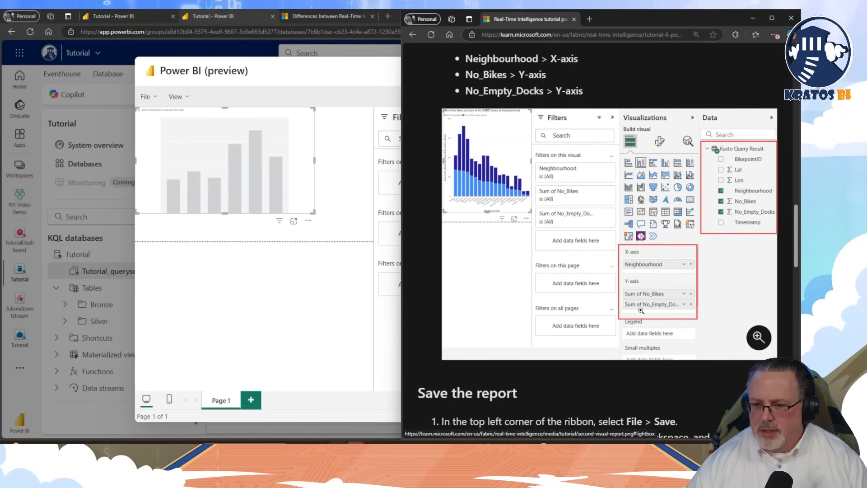
click(365, 258)
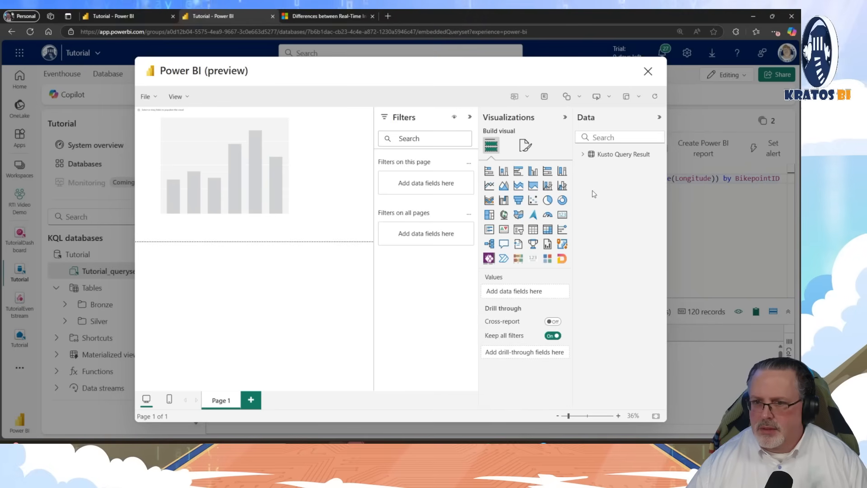
click(584, 155)
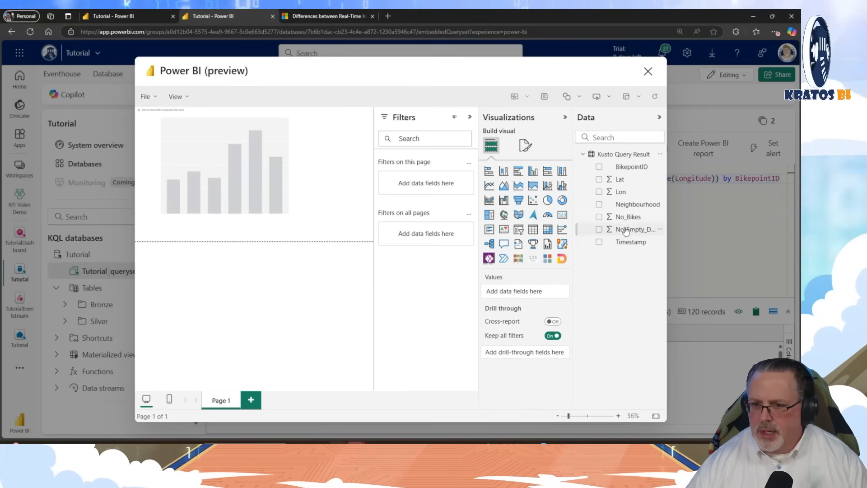
drag(623, 206, 542, 293)
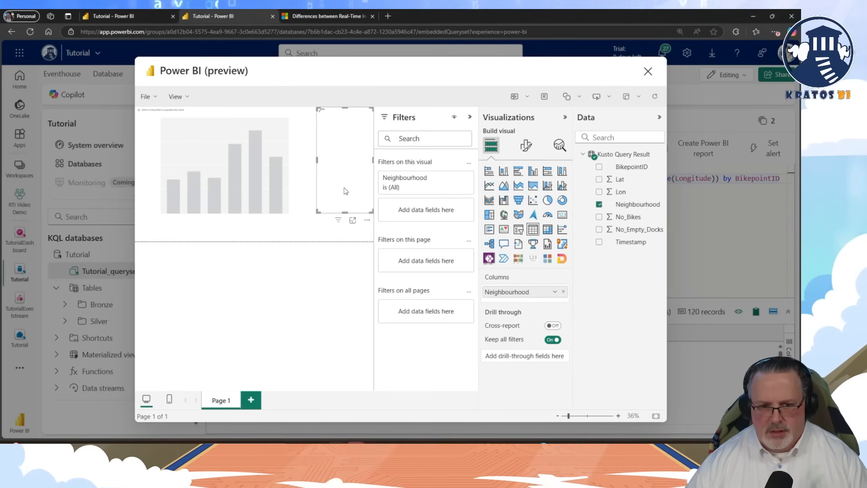
key(Delete)
click(237, 194)
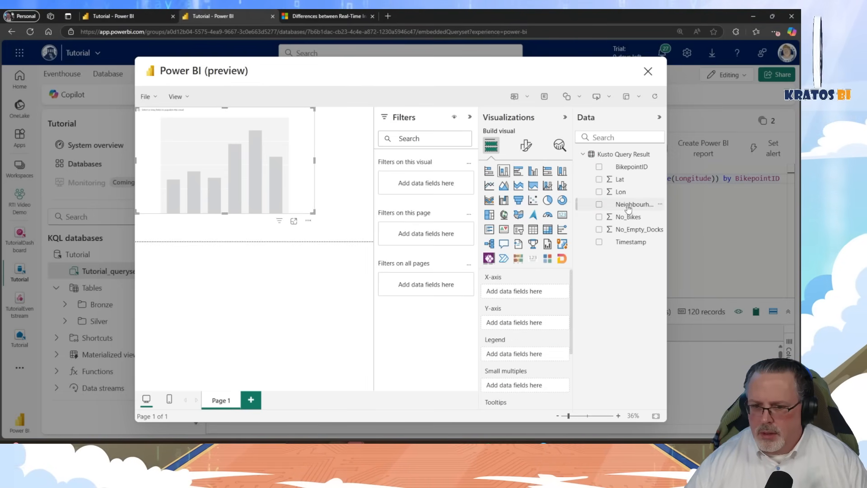
drag(628, 206, 542, 292)
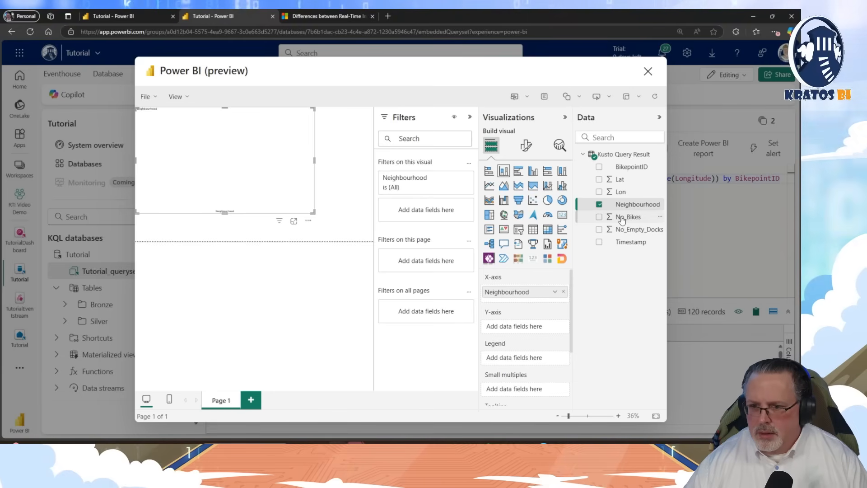
- Put No_Bikes and No_Empty_Docks on the stacked column chart's Y-axis, each field only once
drag(622, 220, 539, 325)
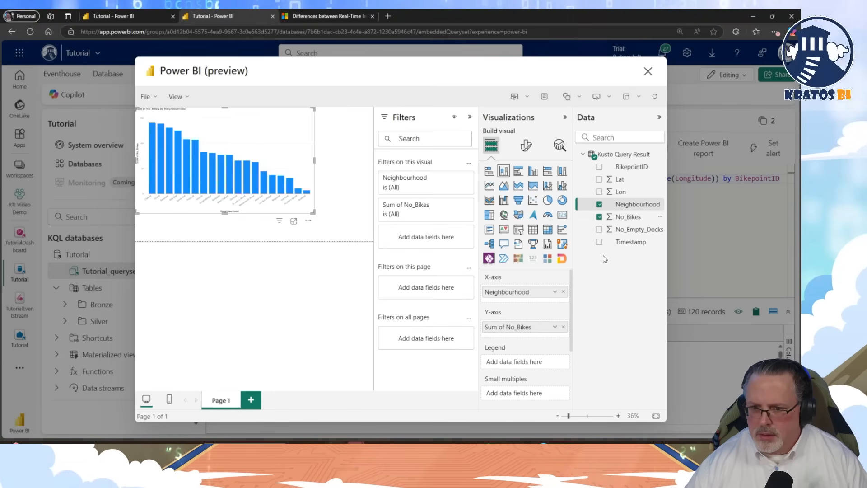
drag(628, 217, 550, 334)
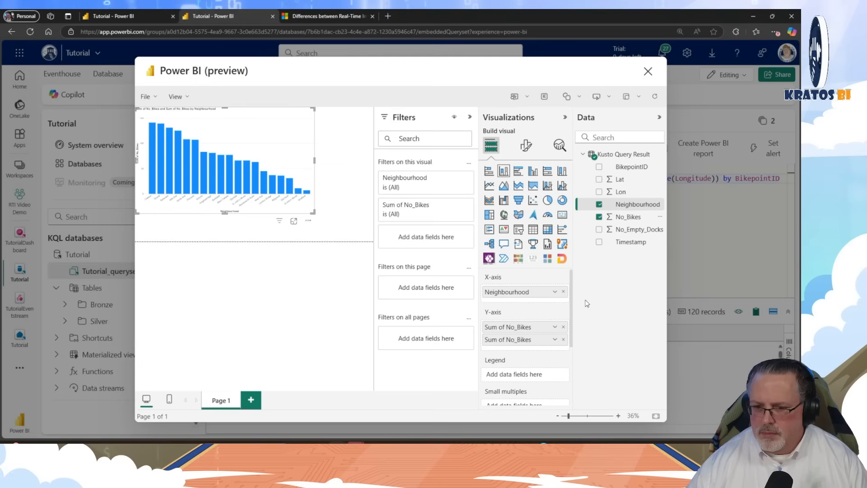
click(564, 339)
drag(627, 233, 548, 335)
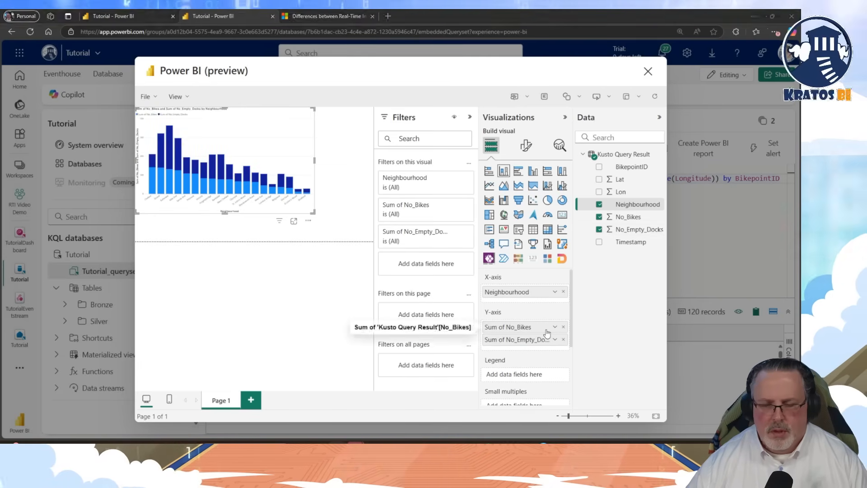
- Check the tutorial's save instructions and save the report as PBI Tutorial in the RTI Video Demo workspace
key(alt+Tab)
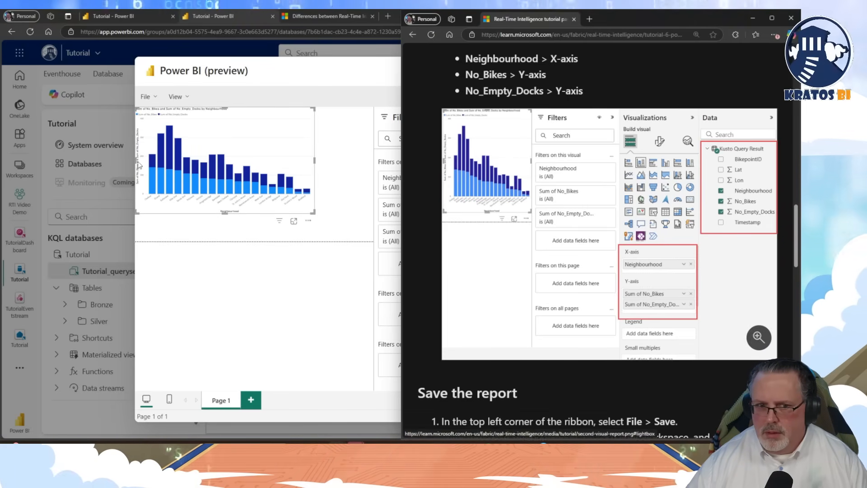
scroll(586, 223, down, 4)
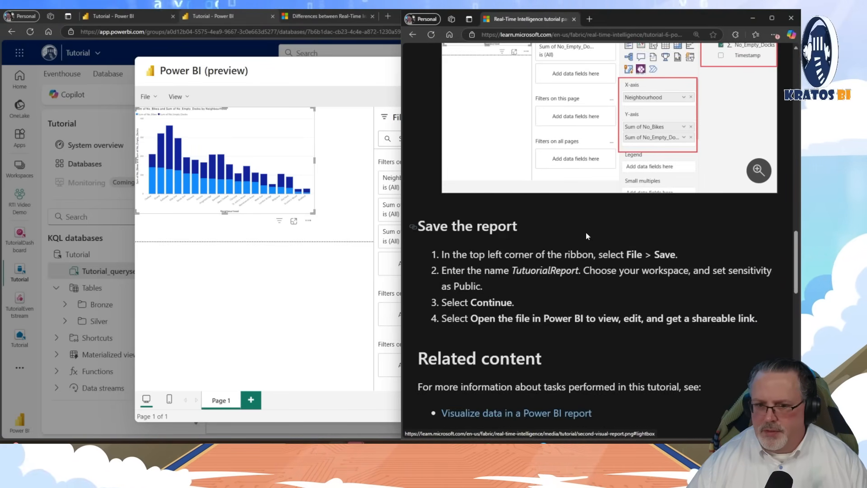
click(296, 280)
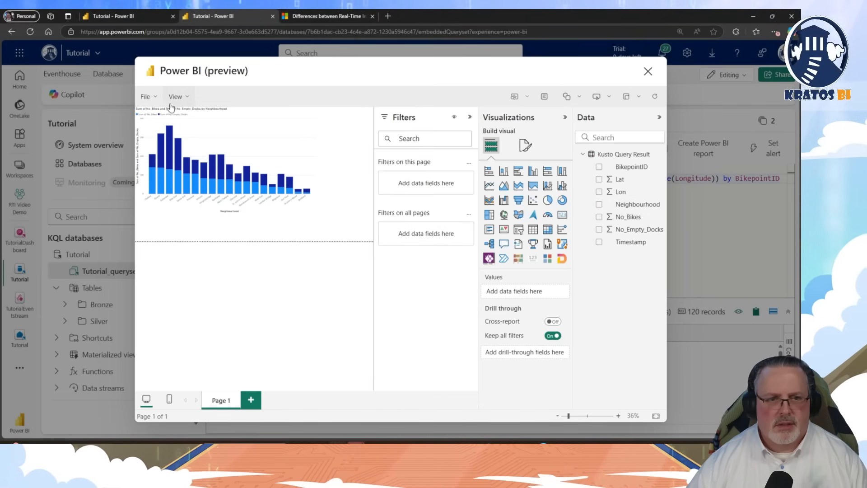
click(145, 97)
click(176, 124)
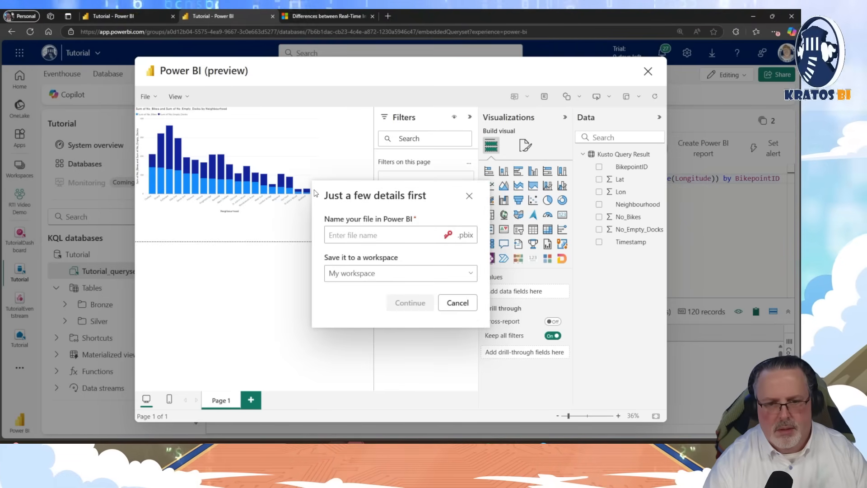
text(PBI Tutorial)
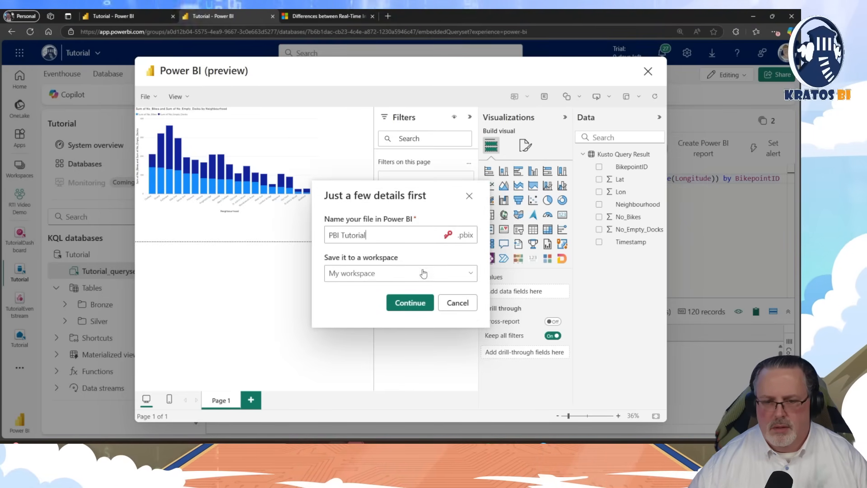
click(423, 273)
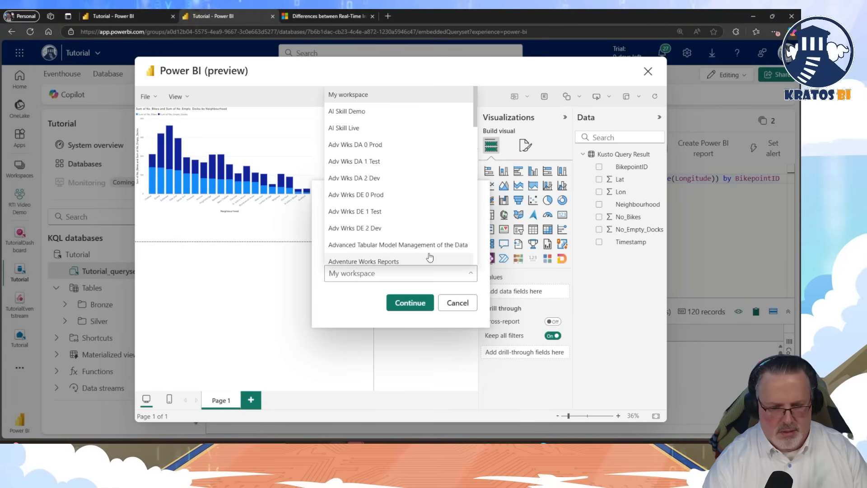
key(r)
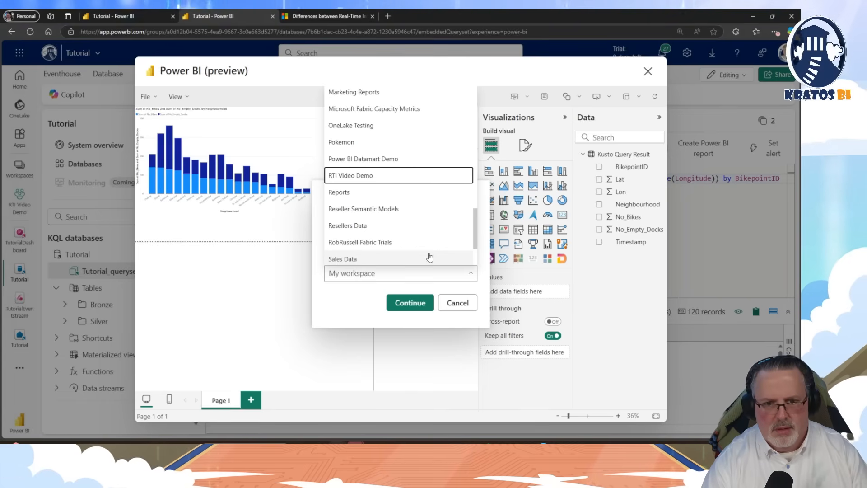
click(425, 176)
click(410, 302)
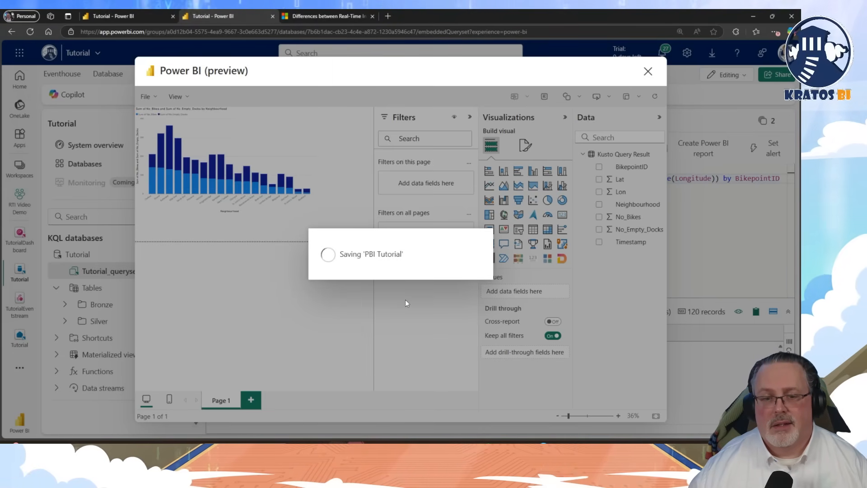
- Open the tutorial's next part, Set an alert on your eventstream, and read its introduction and first instructions
key(alt+Tab)
scroll(461, 320, down, 1)
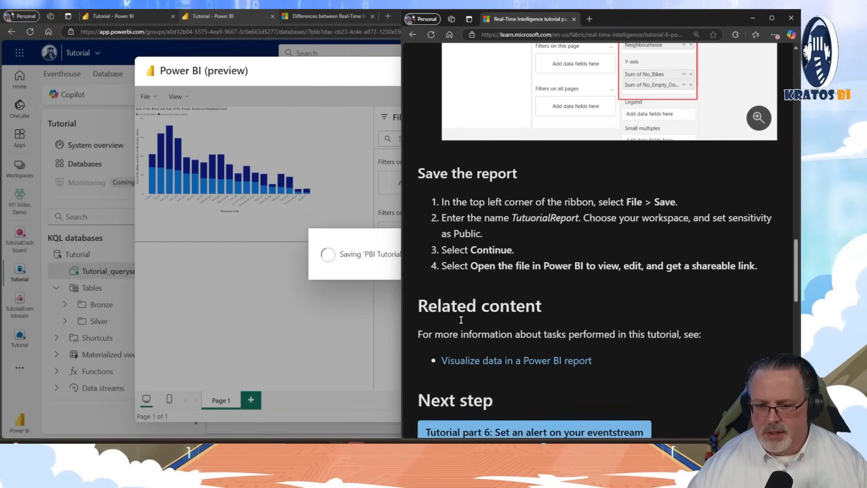
scroll(460, 319, down, 2)
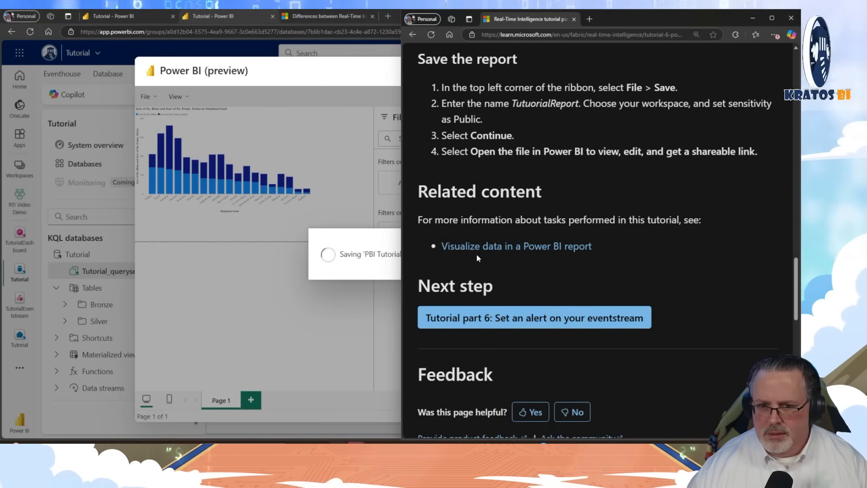
click(480, 326)
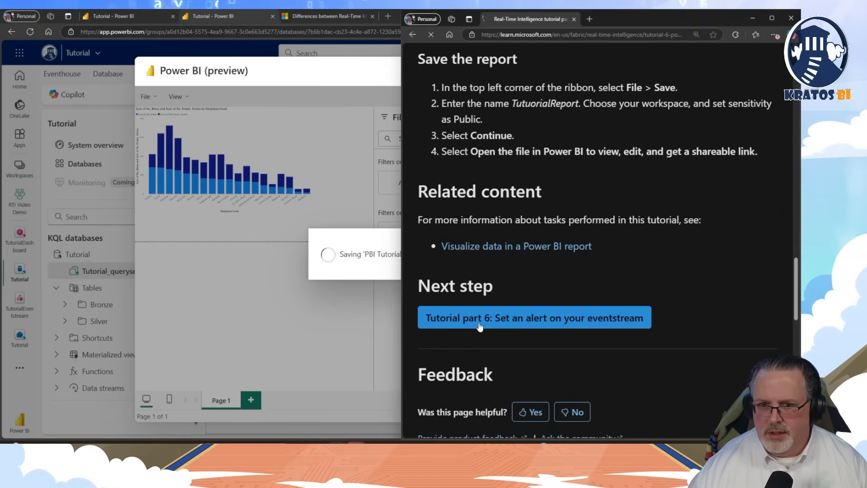
scroll(481, 300, down, 3)
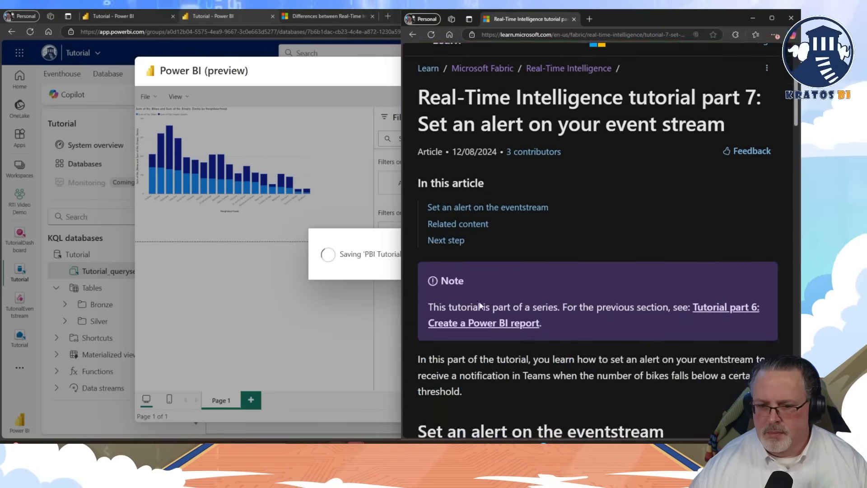
scroll(480, 302, down, 3)
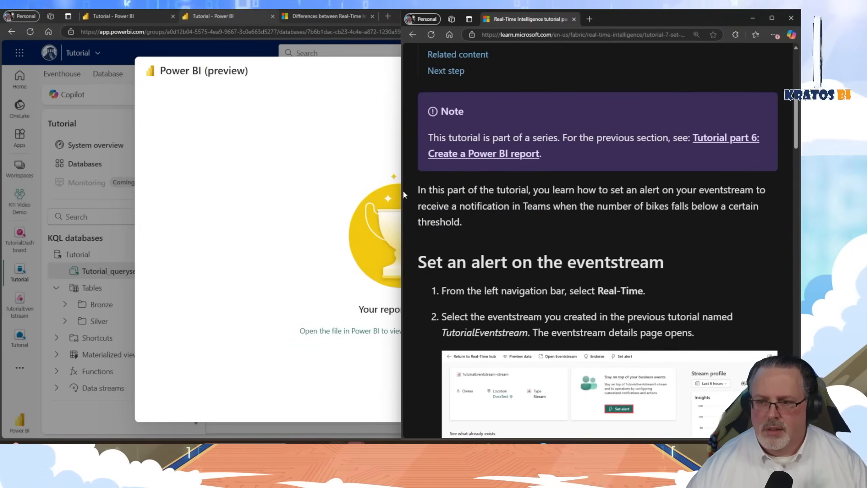
- Dismiss the saved-report confirmation, check the tutorial's first alert instructions, and open the Real-Time hub
click(397, 103)
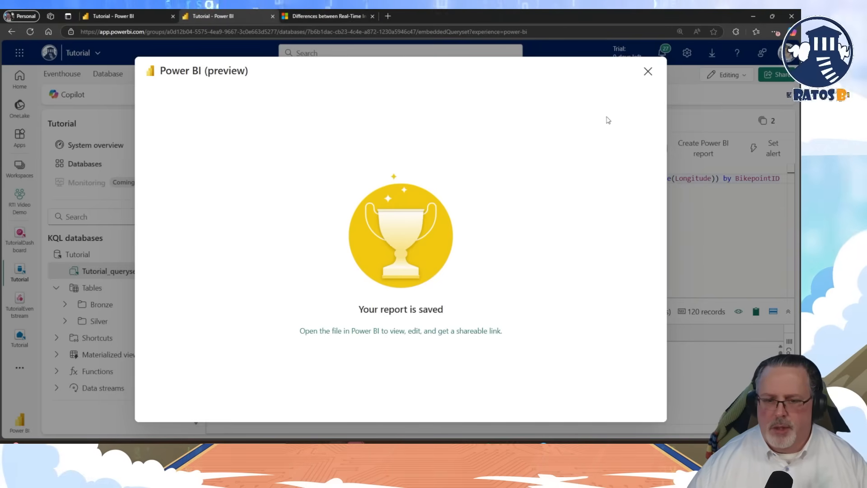
click(648, 71)
key(alt+Tab)
scroll(532, 251, down, 3)
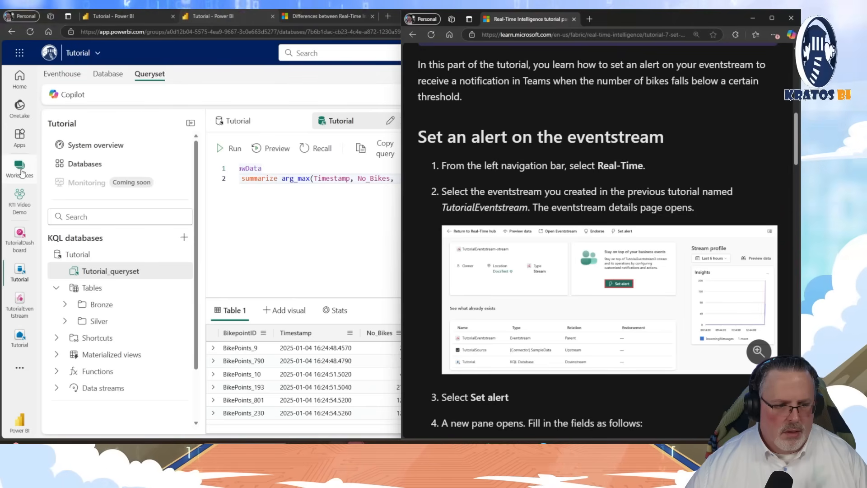
click(19, 367)
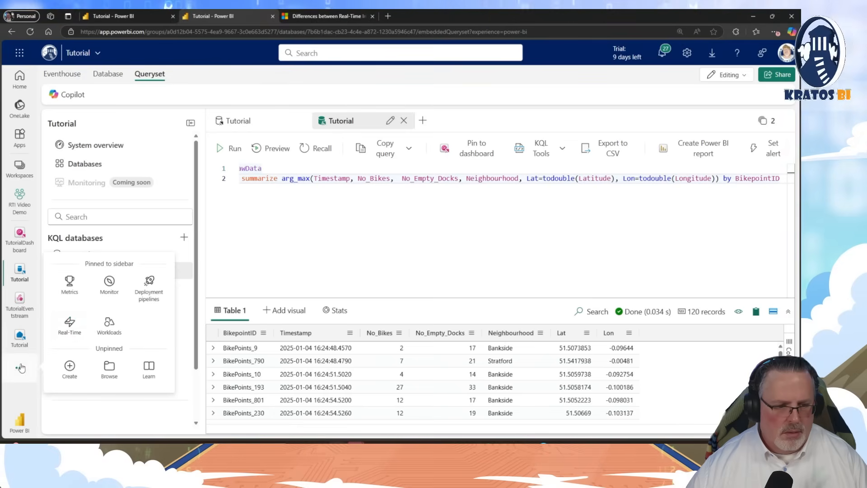
click(77, 321)
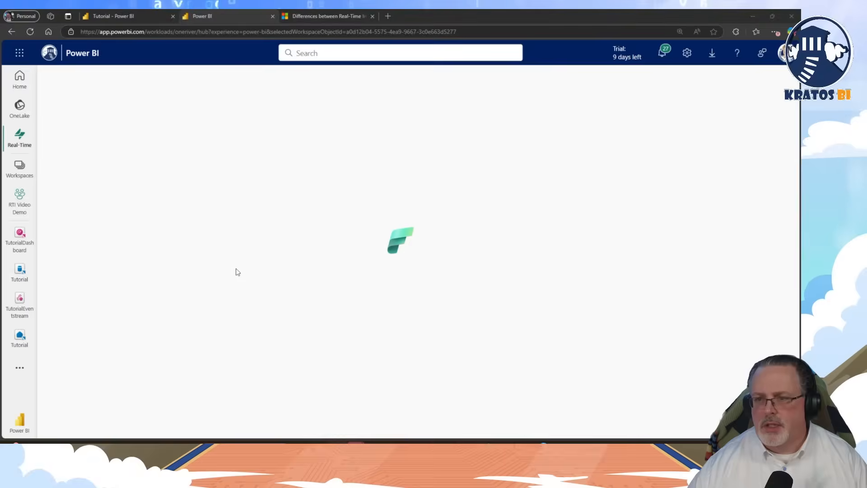
- Open the details page of TutorialEventstream-stream and start setting an alert on it
key(alt+Tab)
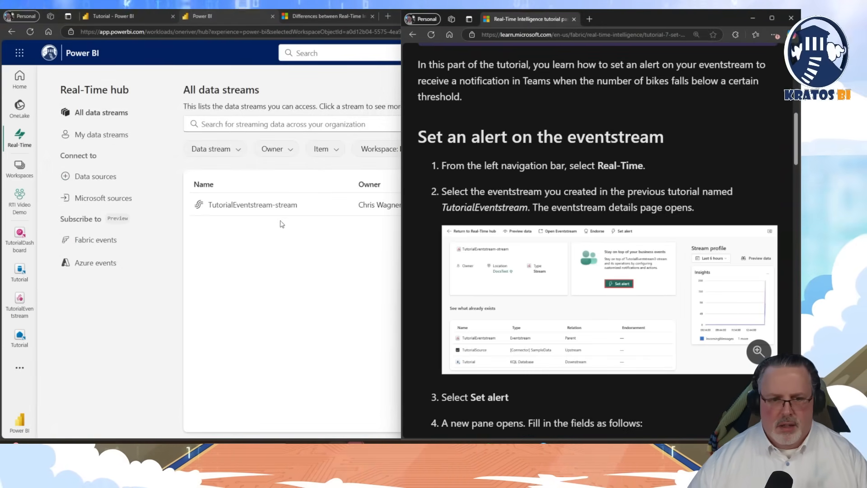
click(269, 208)
click(268, 209)
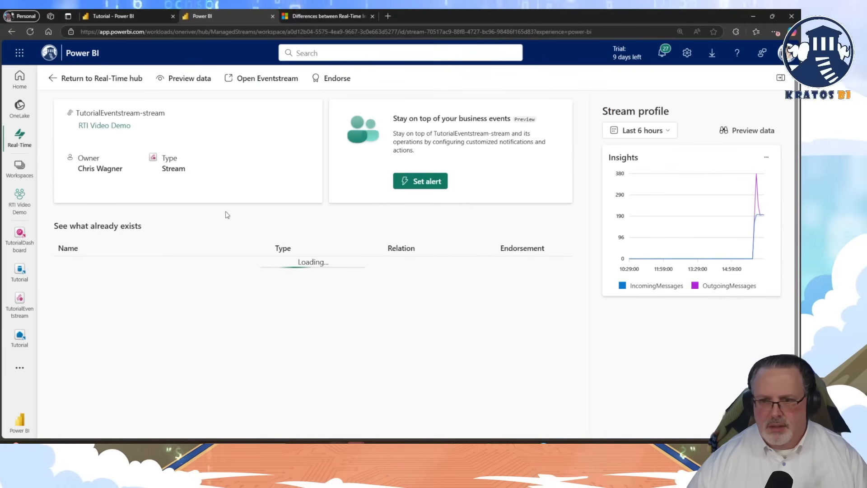
key(alt+Tab)
click(311, 231)
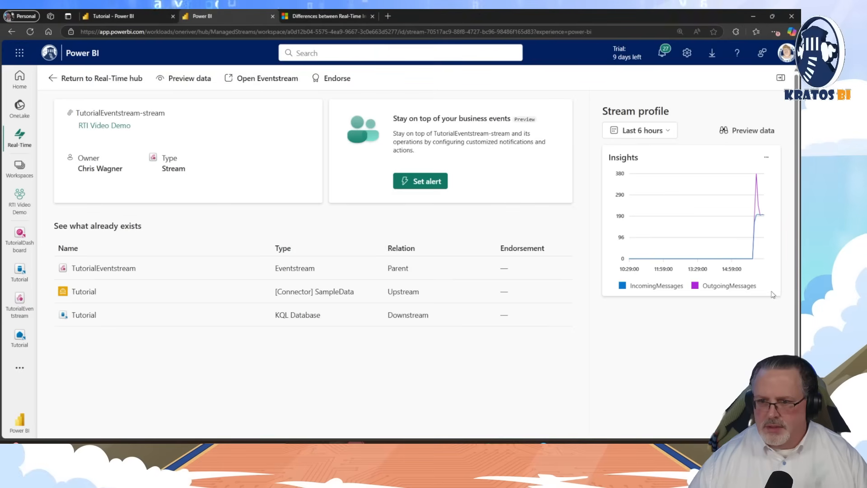
key(alt+Tab)
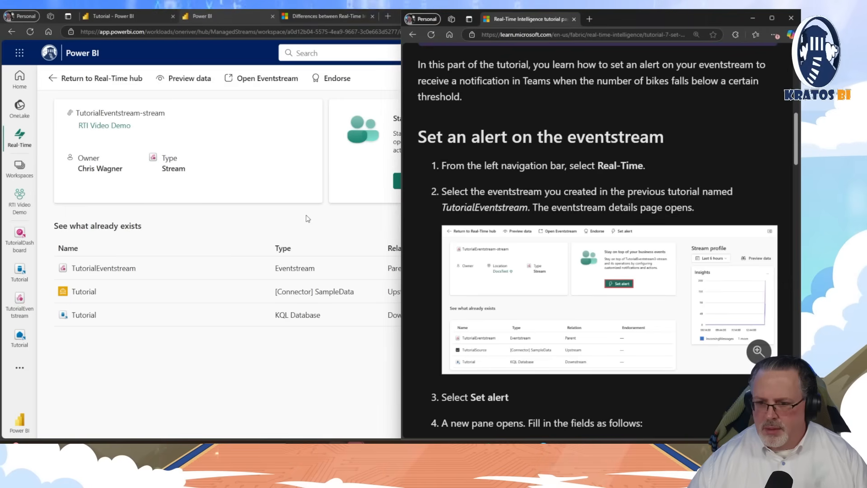
click(387, 240)
click(412, 183)
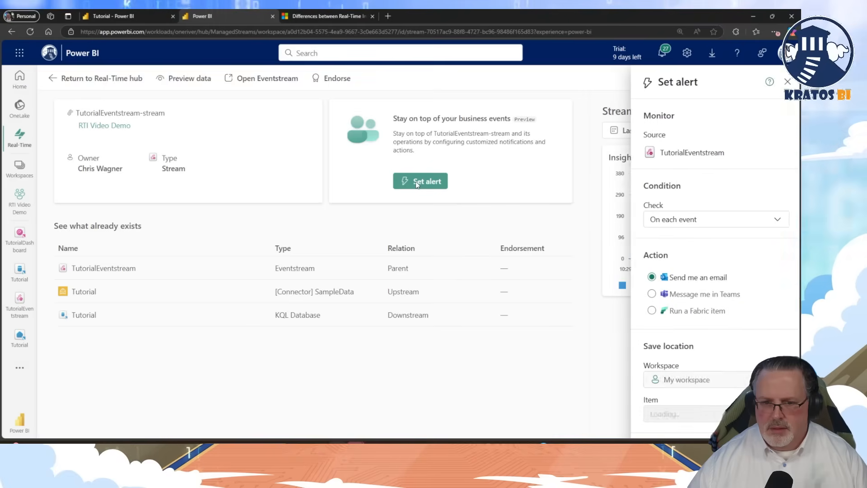
- Check the tutorial's table of alert settings and set the alert's Check to On each event when
key(alt+Tab)
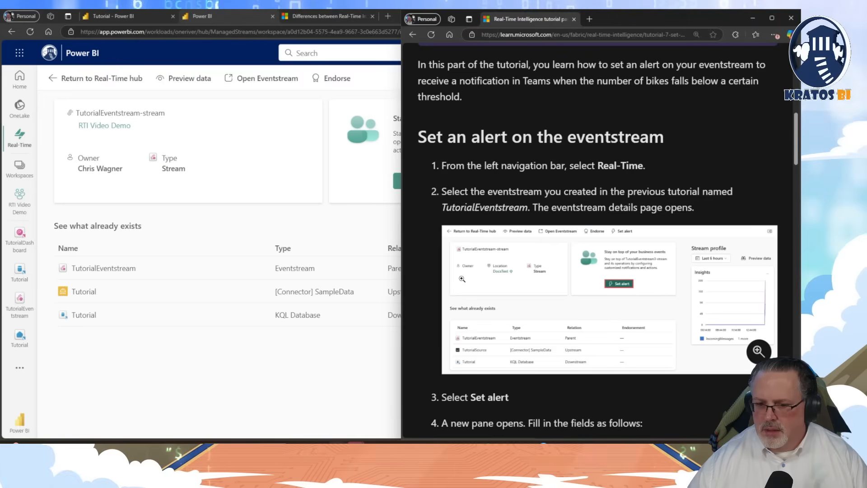
scroll(469, 312, down, 4)
scroll(469, 313, down, 3)
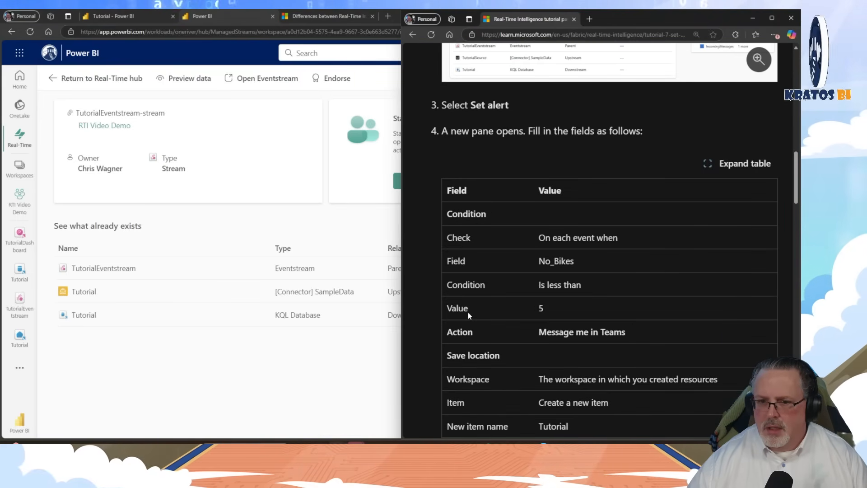
scroll(468, 311, down, 1)
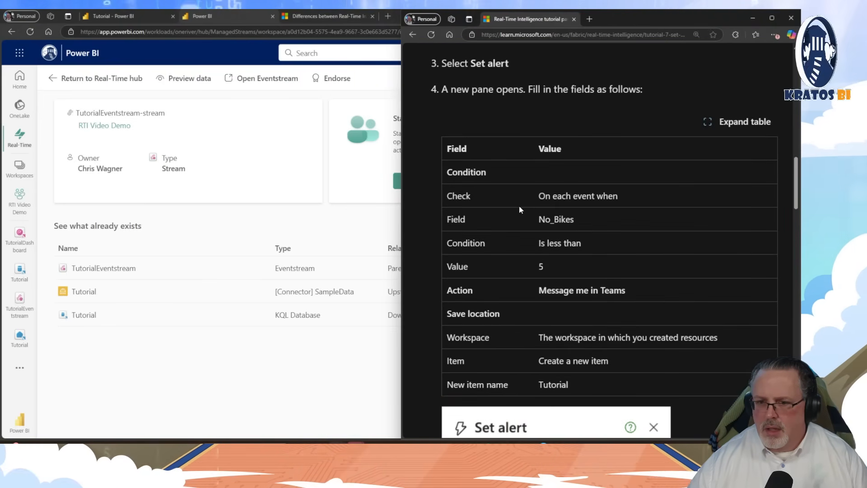
drag(538, 195, 628, 194)
key(alt+Tab)
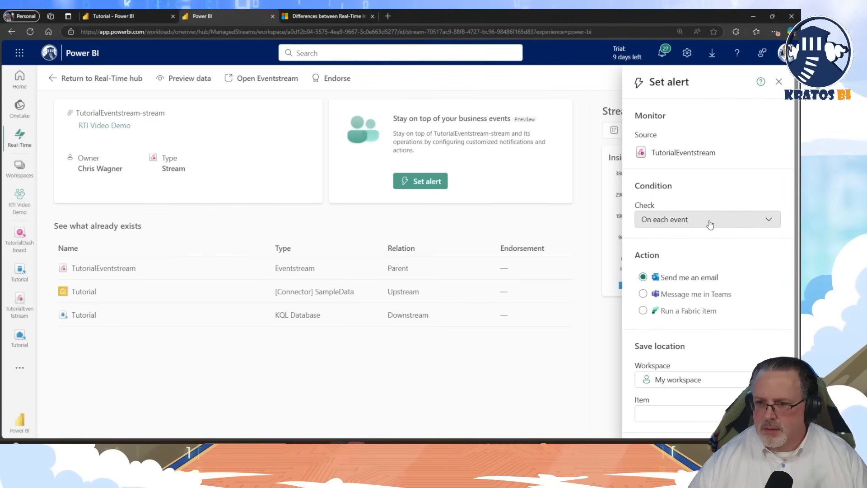
click(708, 221)
click(705, 259)
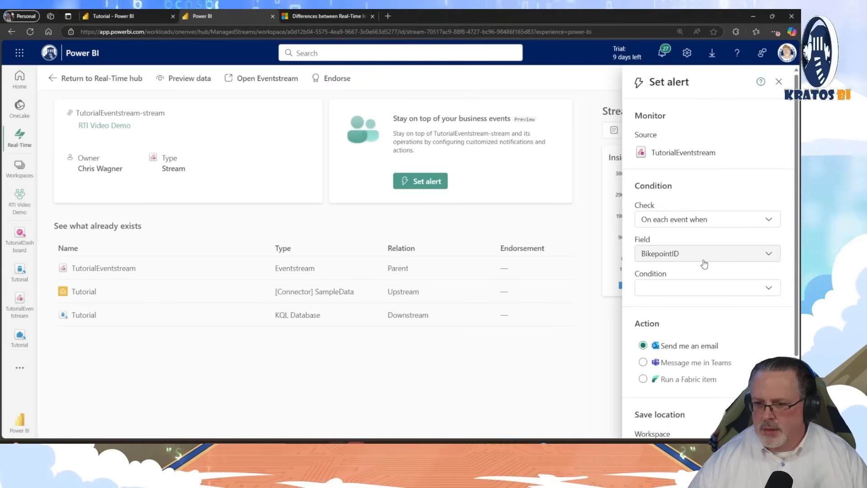
- Choose No_Bikes as the field the alert monitors, as listed in the tutorial
key(alt+Tab)
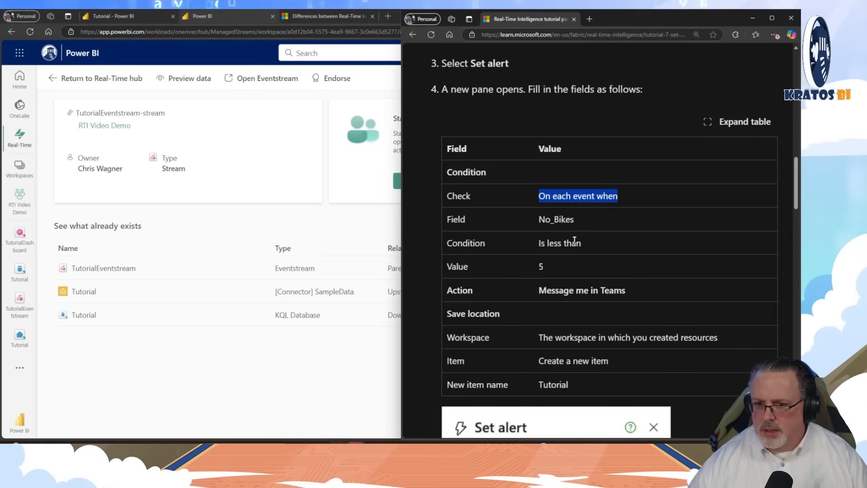
key(alt+Tab)
click(660, 253)
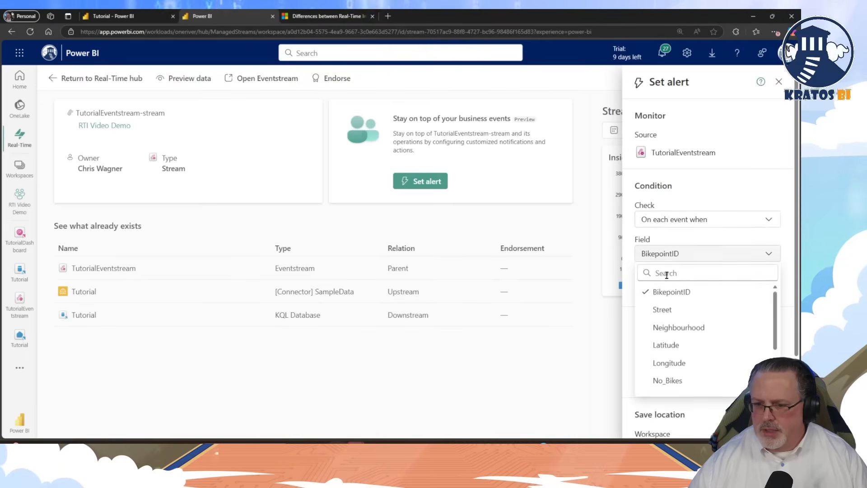
click(673, 381)
- Set the alert's condition to Is less than with a value of 5, comparing it with the tutorial
key(alt+Tab)
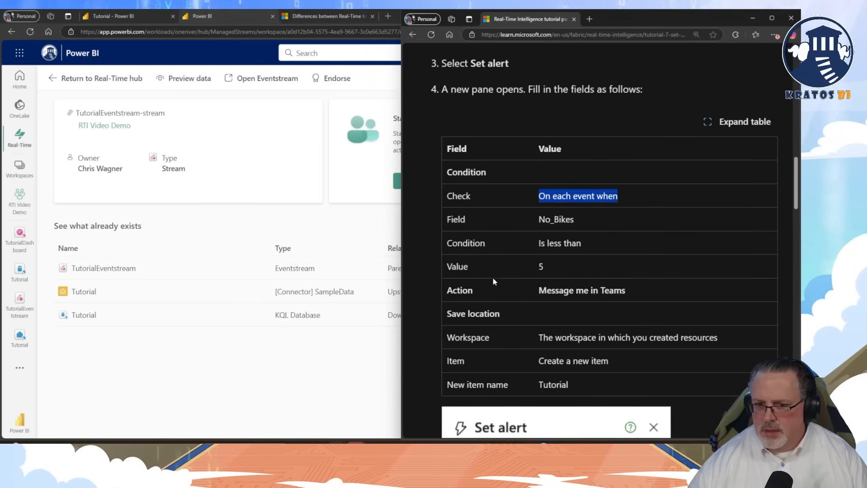
key(alt+Tab)
click(672, 287)
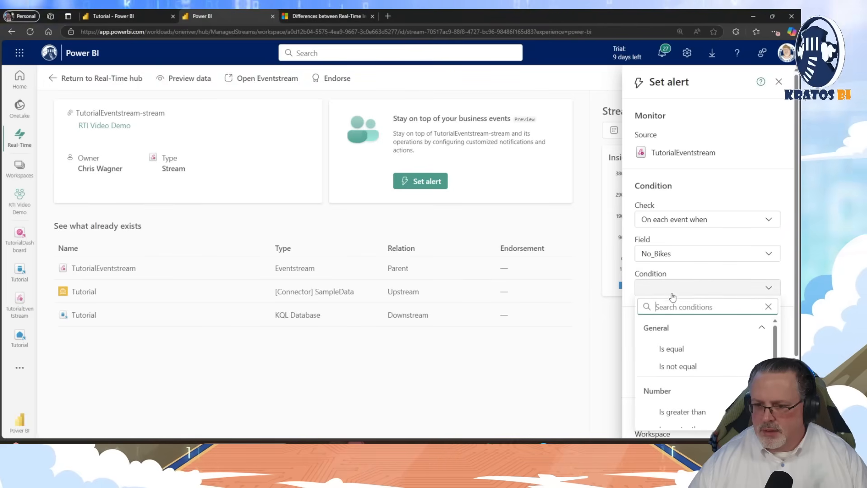
scroll(673, 365, down, 2)
click(660, 401)
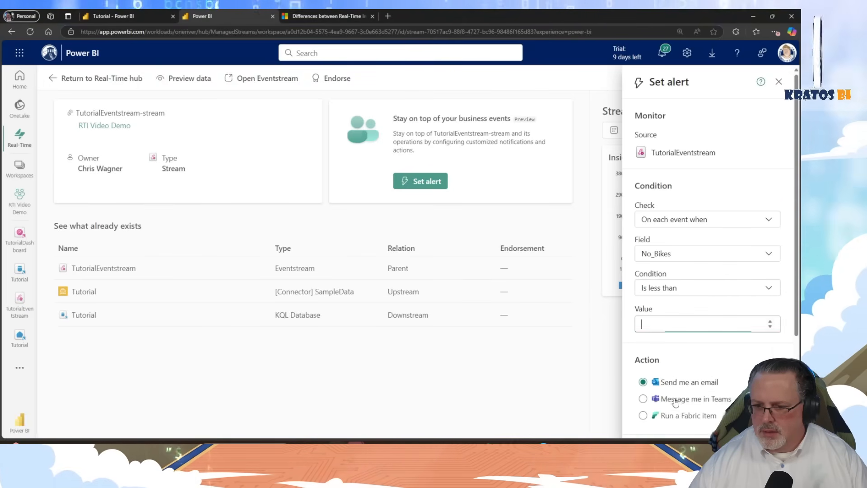
click(670, 318)
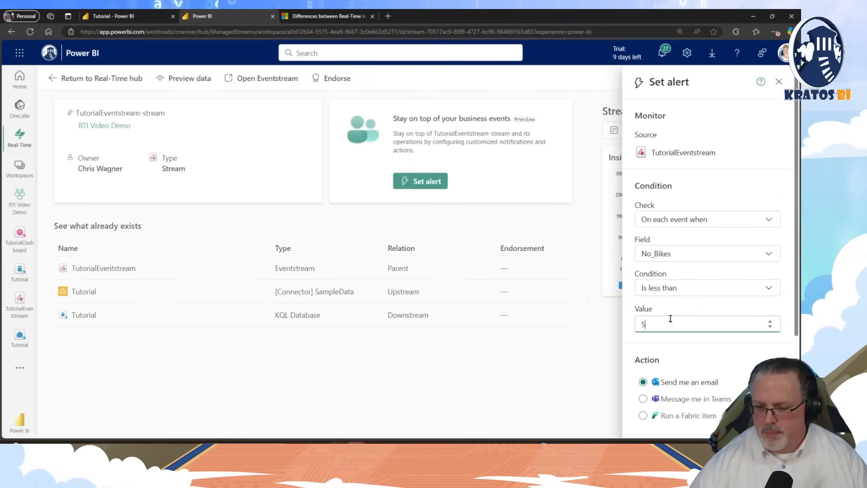
key(alt+Tab)
key(alt+Tab)
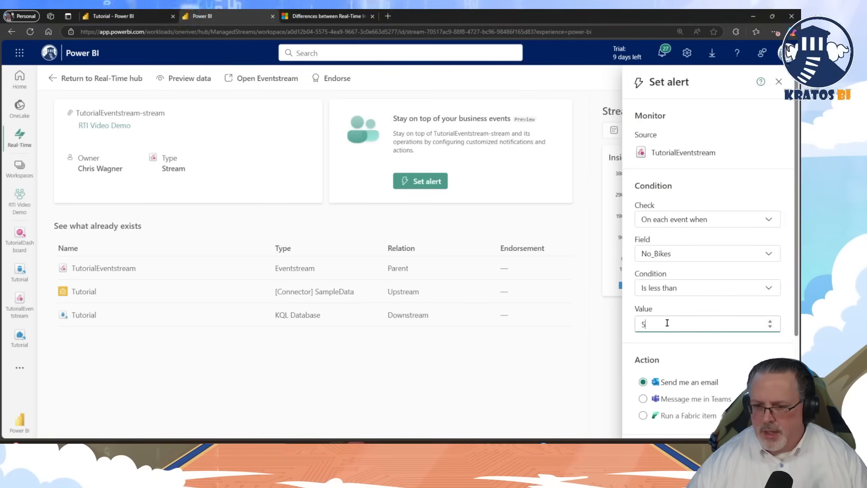
- Set the alert's action to Message me in Teams
scroll(667, 323, down, 2)
click(643, 315)
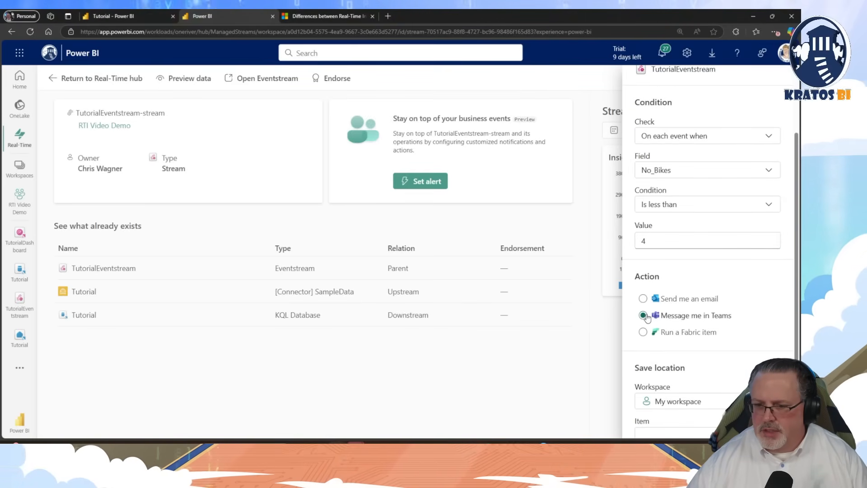
scroll(648, 316, down, 2)
- Check the tutorial's save location and choose RTI Video Demo as the alert's workspace
key(alt+Tab)
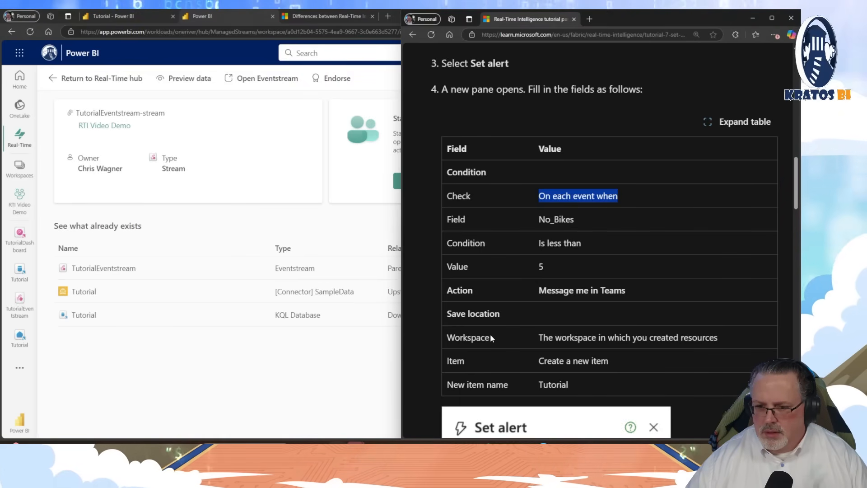
key(alt+Tab)
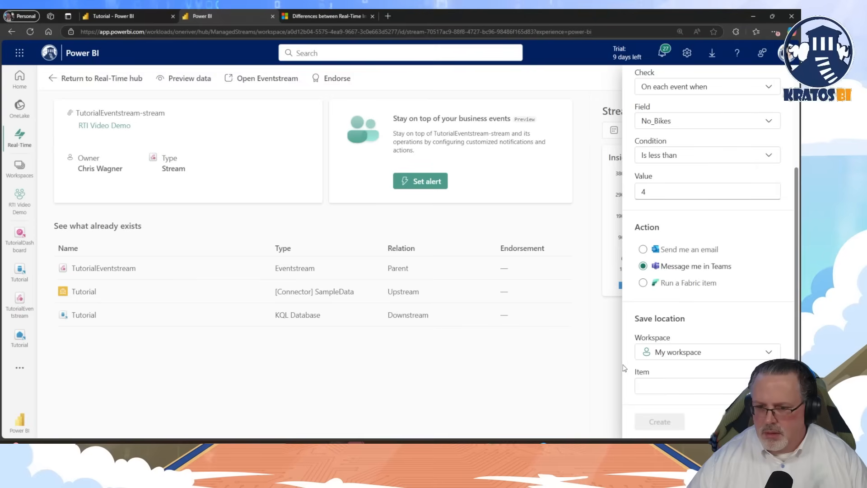
click(702, 356)
key(r)
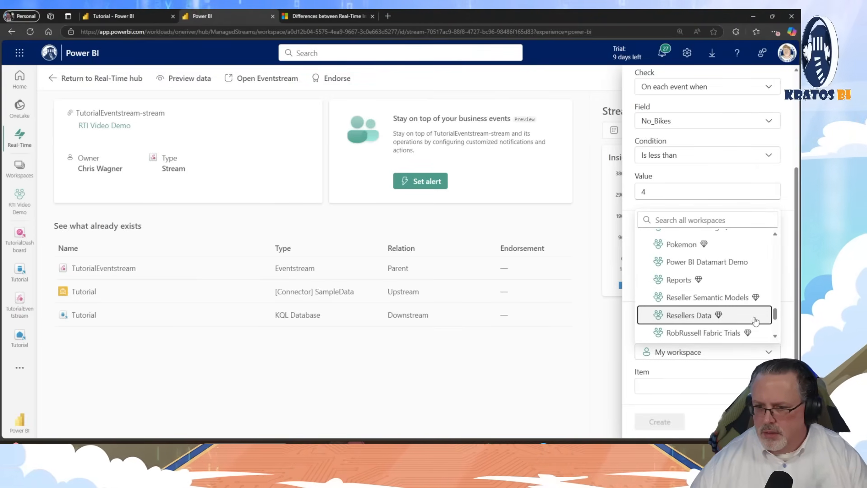
scroll(755, 320, down, 3)
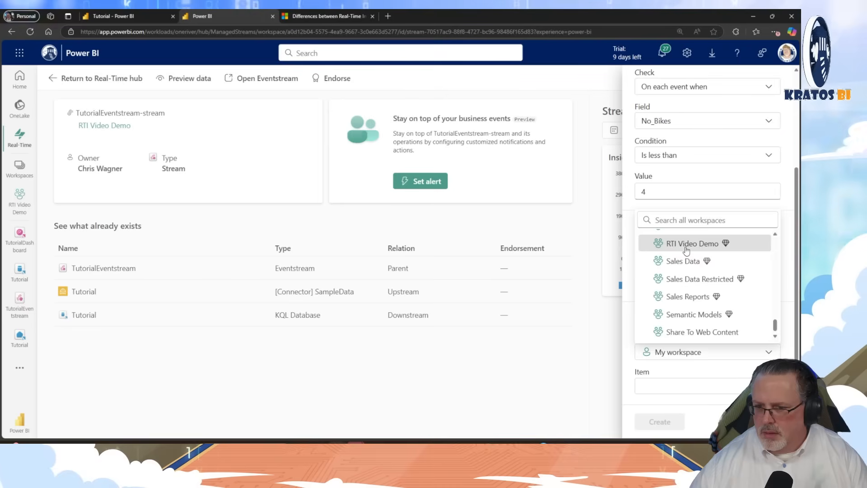
click(686, 244)
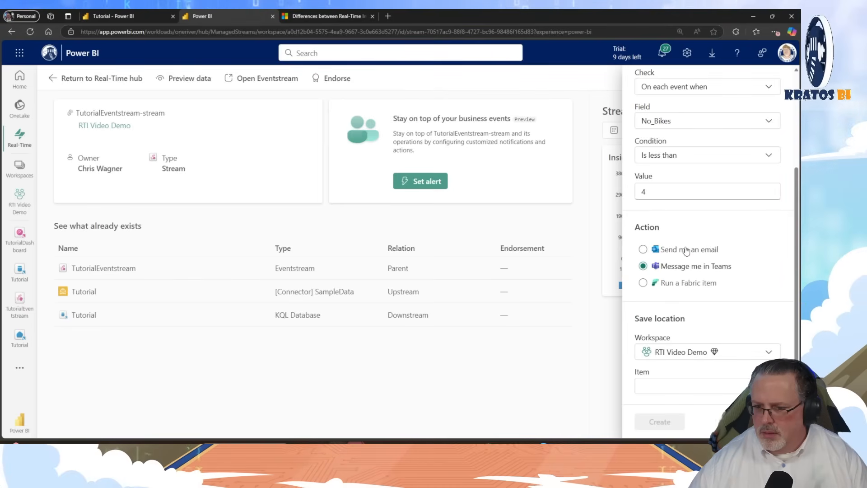
- Choose to save the alert in a new item and name it TutorialActivator
click(728, 386)
click(724, 370)
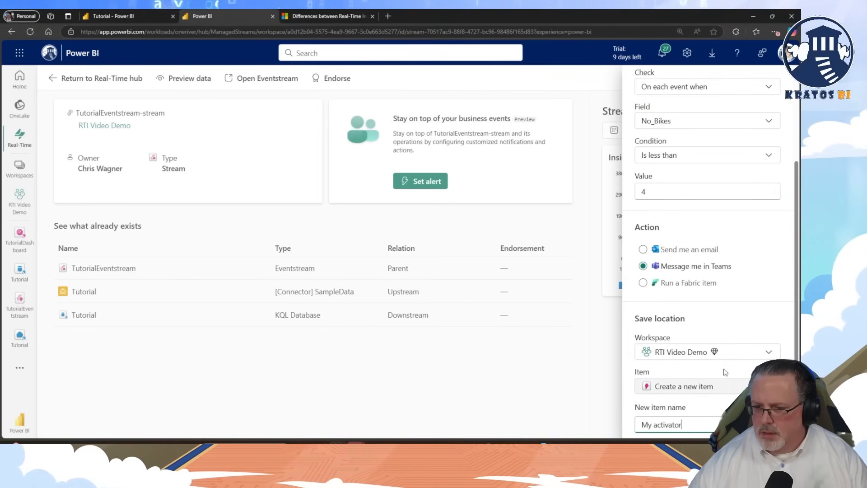
scroll(725, 372, down, 1)
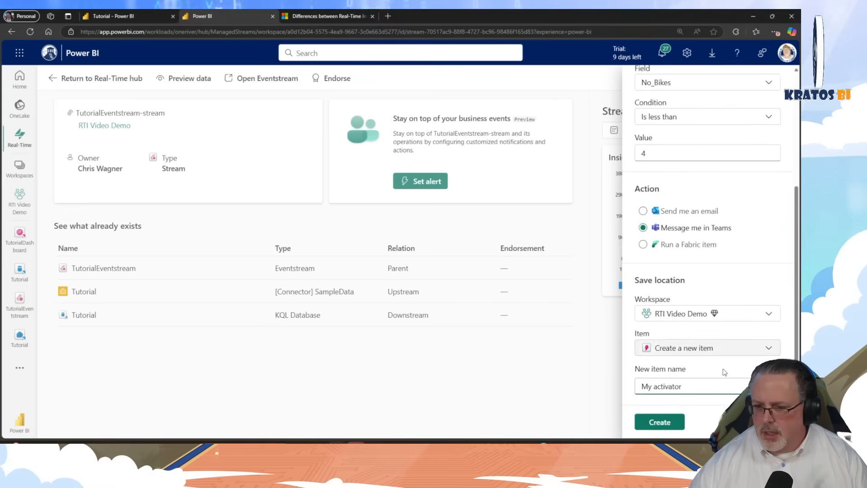
click(701, 389)
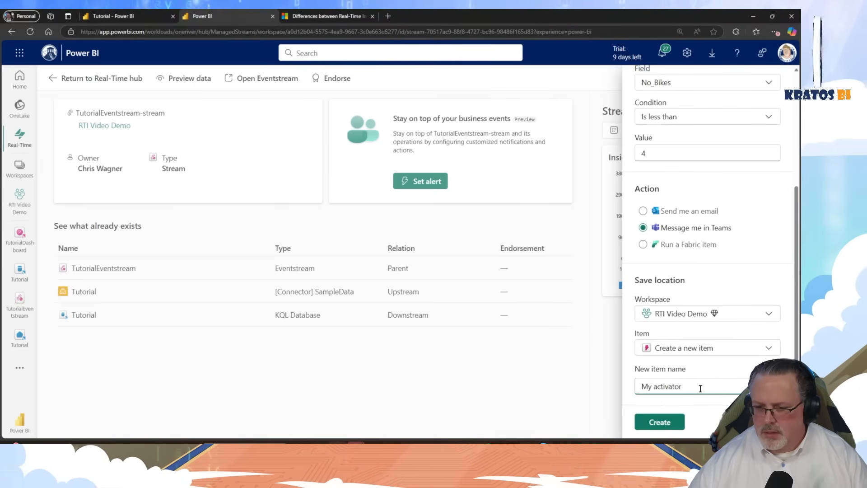
double_click(655, 387)
text(TutorialA)
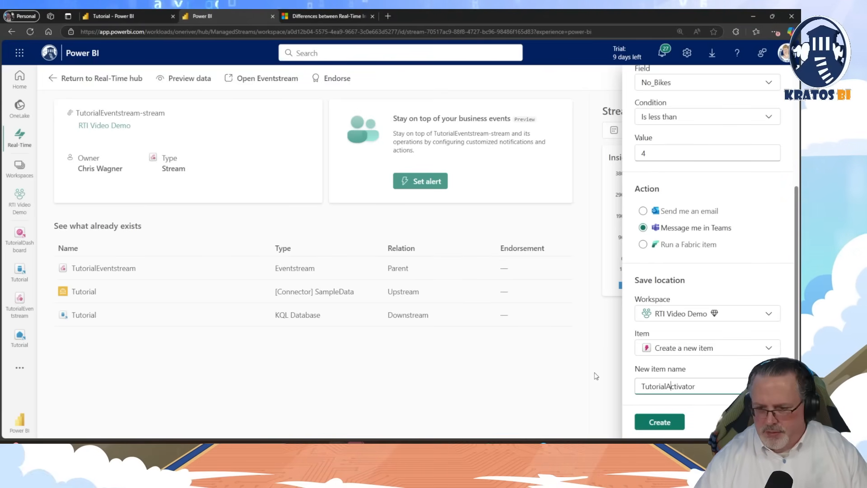
- Review the alert's settings, create the alert, and return to the tutorial page
scroll(658, 350, up, 2)
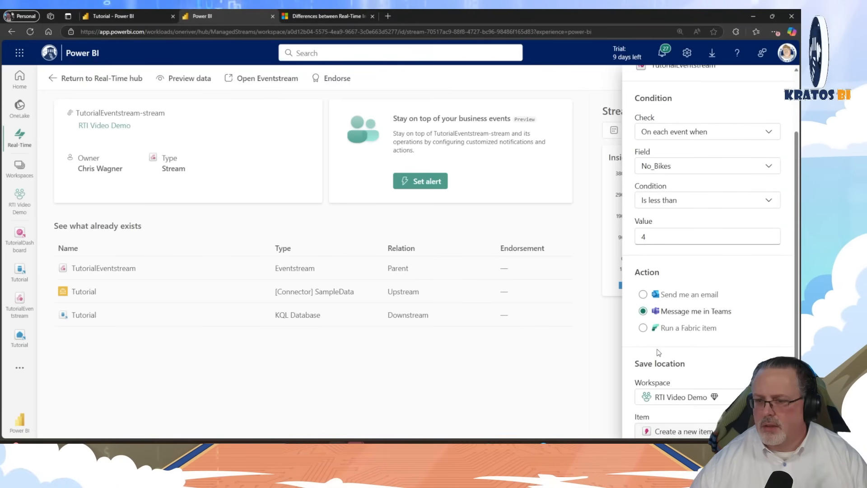
scroll(658, 352, down, 2)
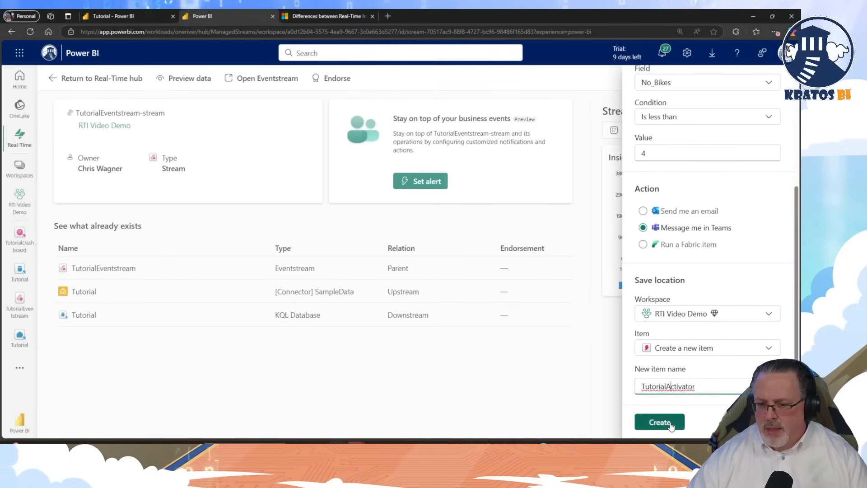
click(671, 423)
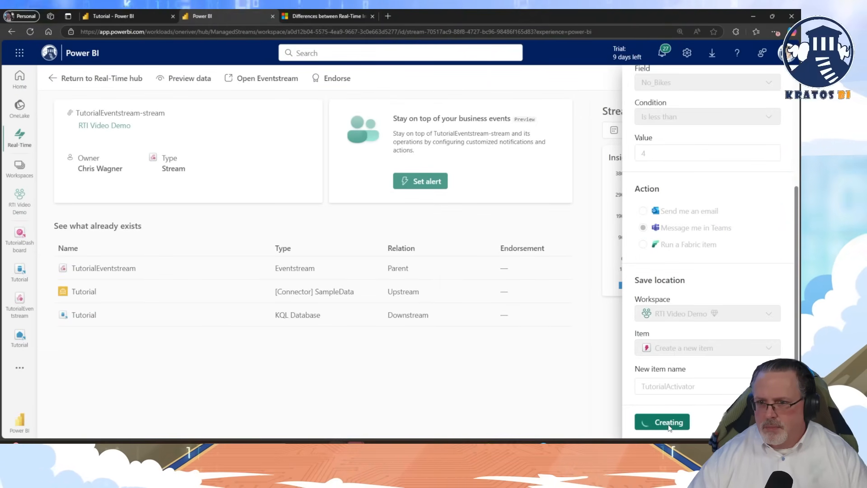
key(alt+Tab)
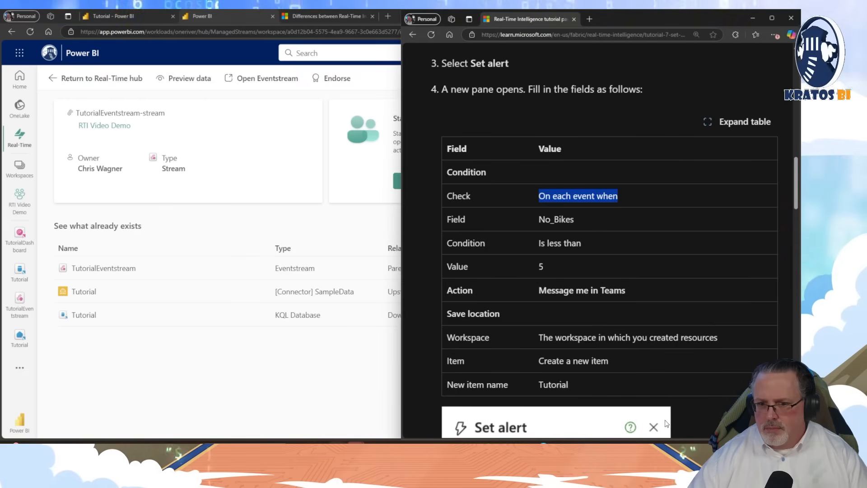
- Check the alert's creation progress in Power BI and read the rest of the tutorial's alert instructions through to the Next step section
key(alt+Tab)
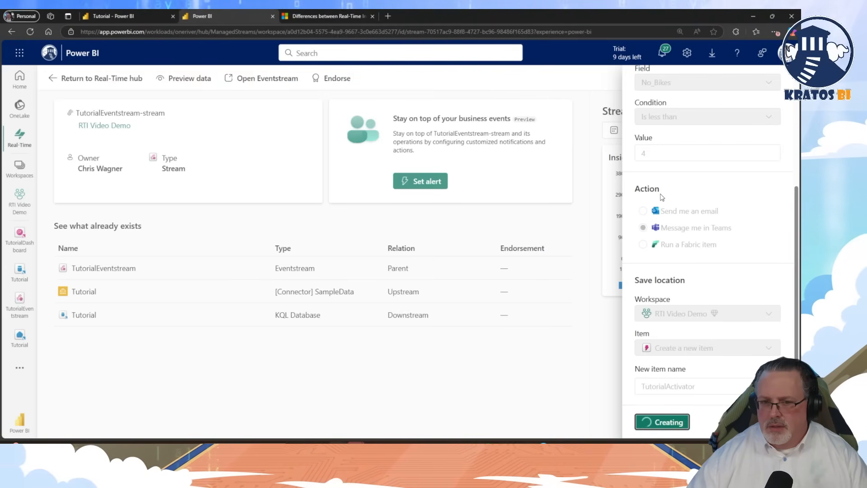
key(alt+Tab)
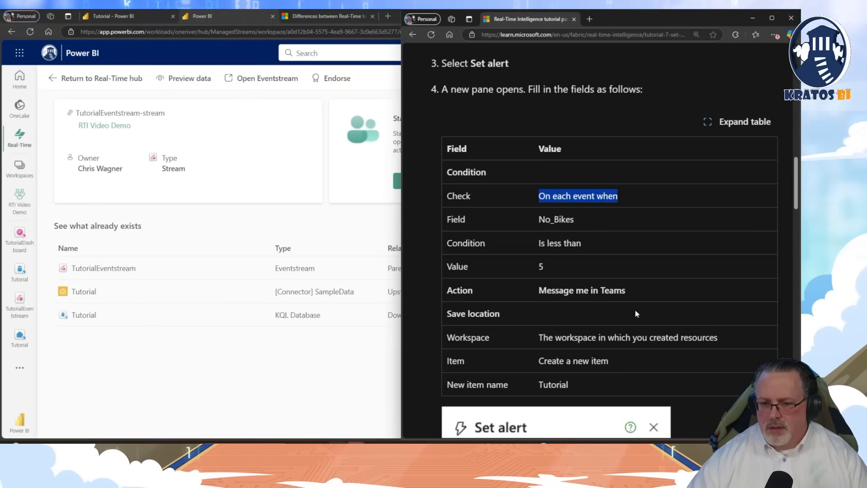
scroll(636, 312, down, 6)
scroll(638, 316, down, 10)
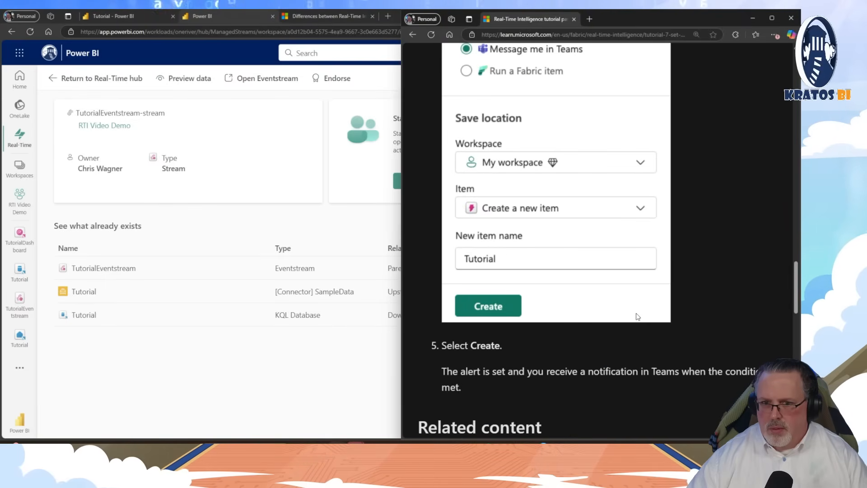
scroll(636, 313, down, 3)
scroll(636, 313, up, 2)
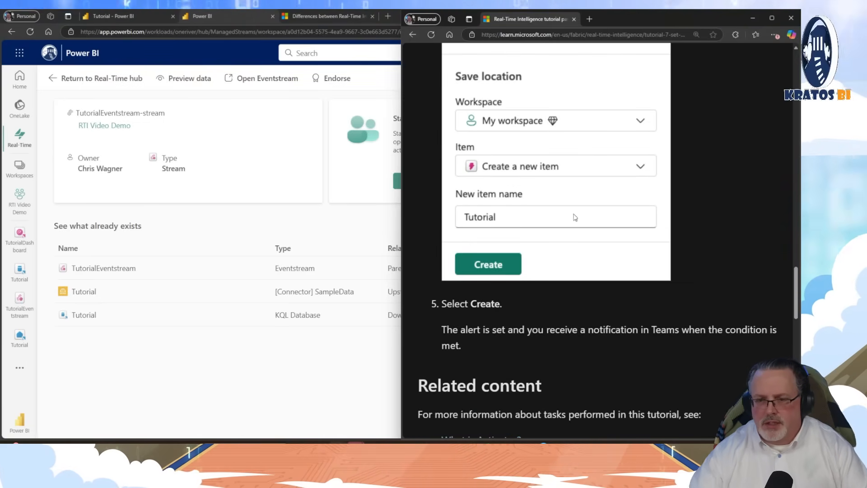
scroll(567, 278, down, 5)
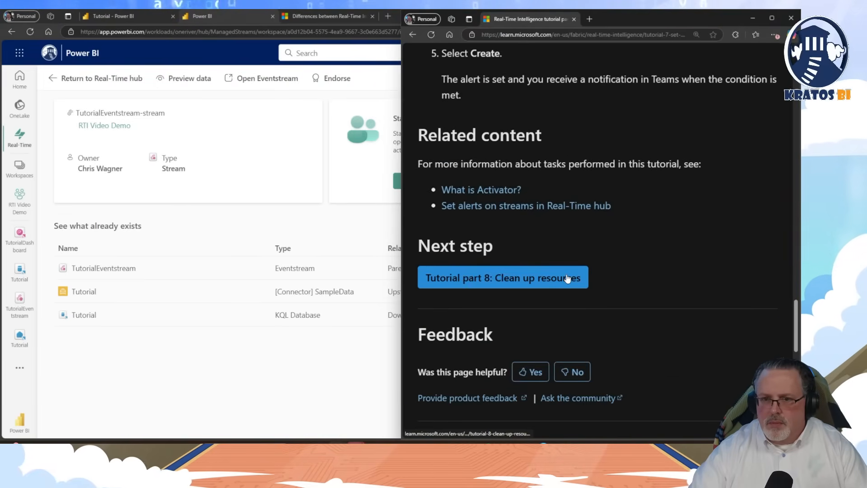
- Open Tutorial part 8: Clean up resources and read how to delete the tutorial items or the entire workspace
click(527, 279)
scroll(527, 283, down, 5)
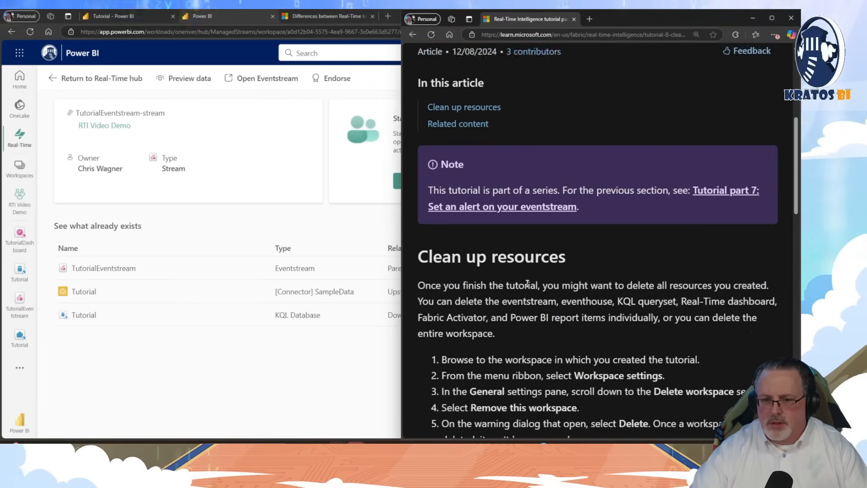
scroll(528, 283, down, 1)
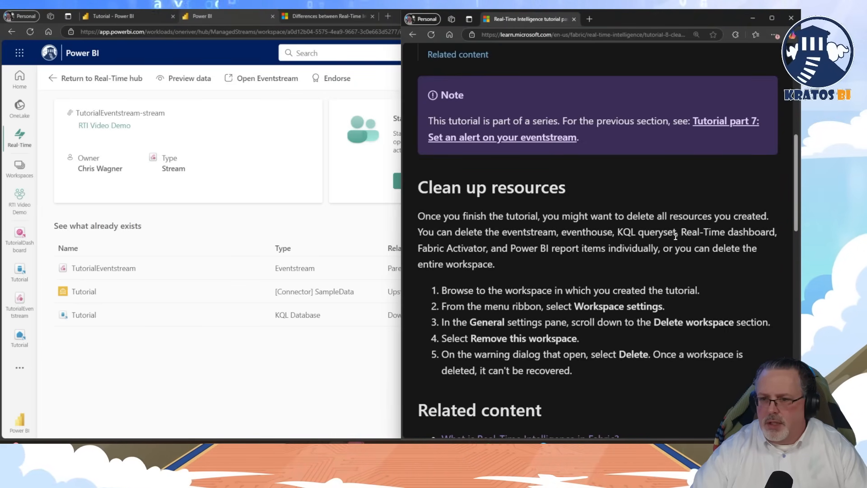
scroll(677, 284, down, 2)
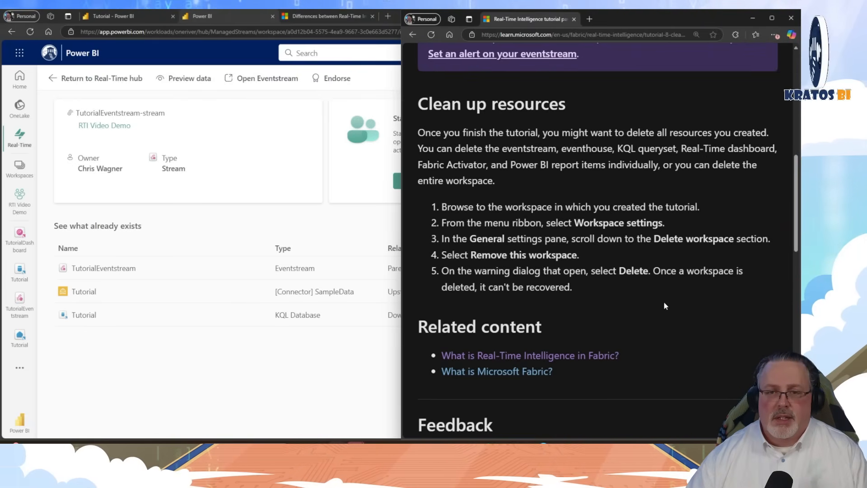
- Return to Power BI, dismiss the alert confirmation, and view the time range options of the stream profile without changing the range
click(357, 361)
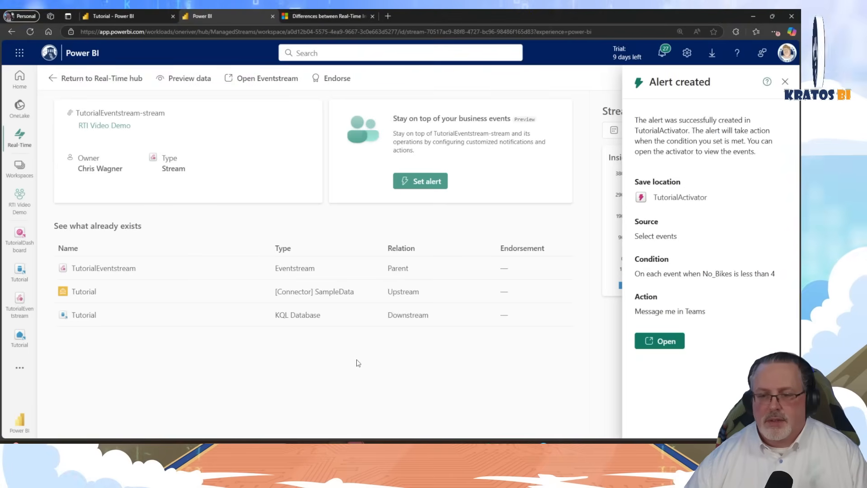
click(785, 82)
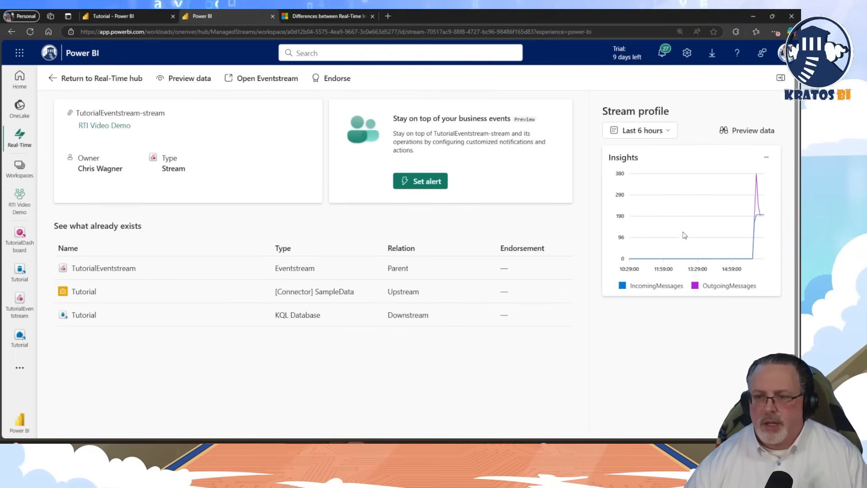
click(652, 131)
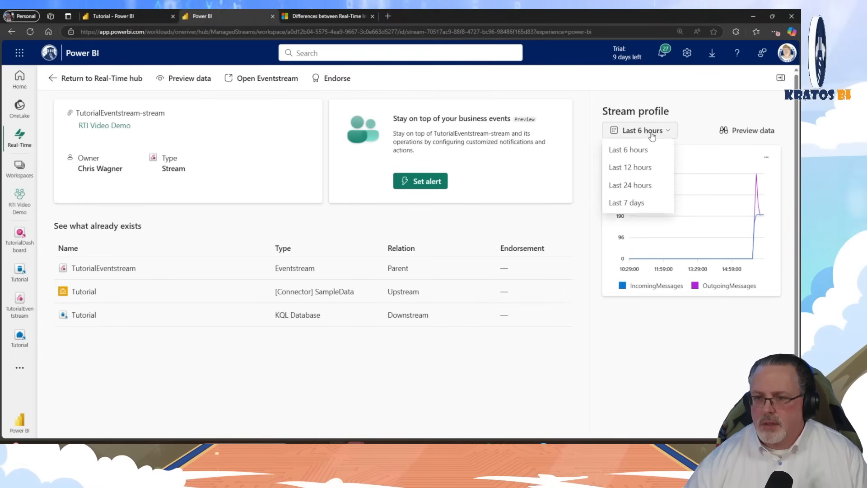
click(682, 128)
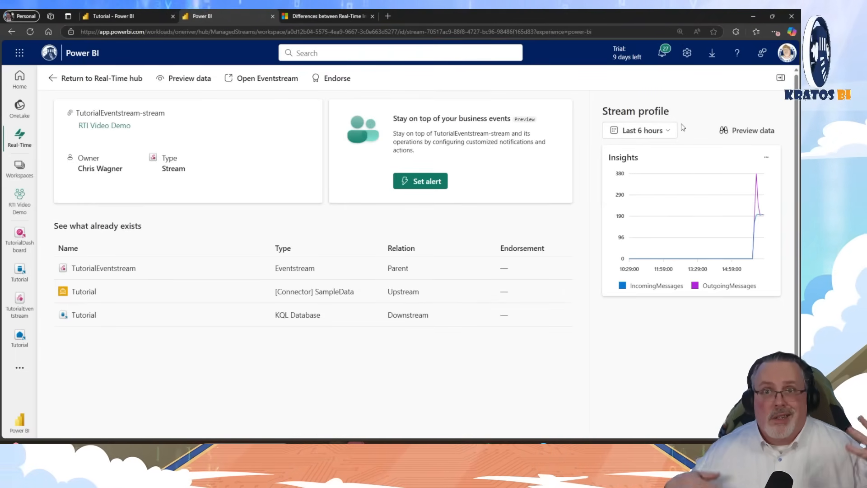